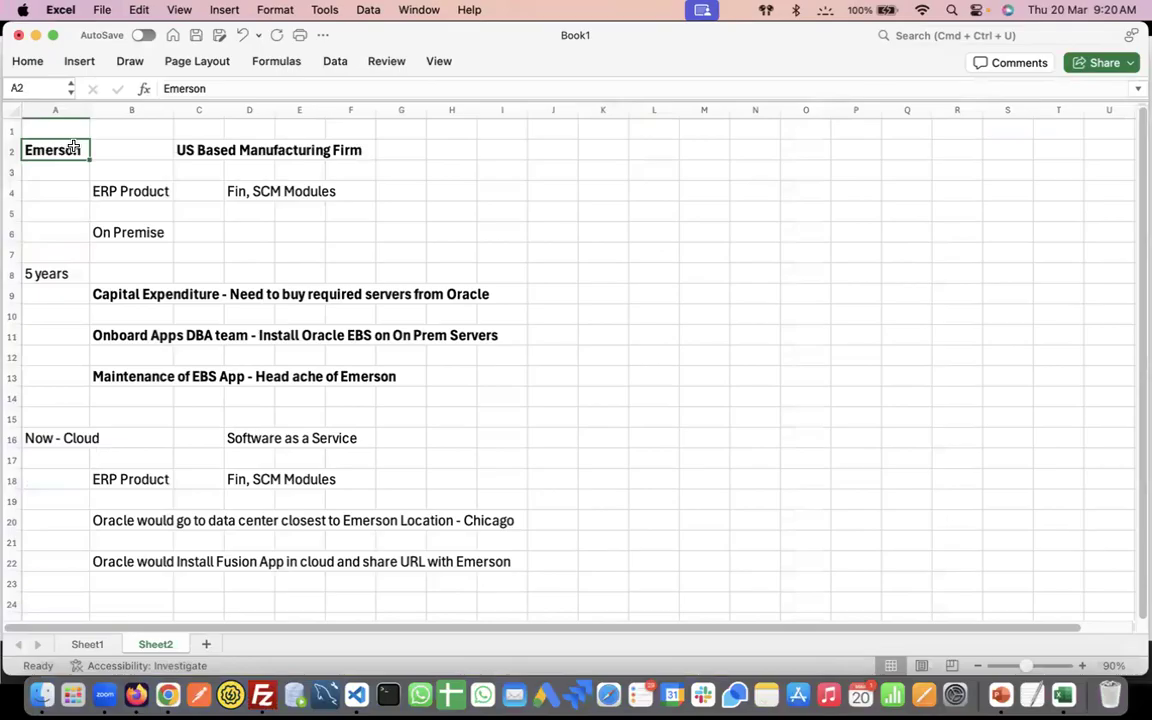
- Copy the bold Emerson heading from A2 into K2
key(super+c)
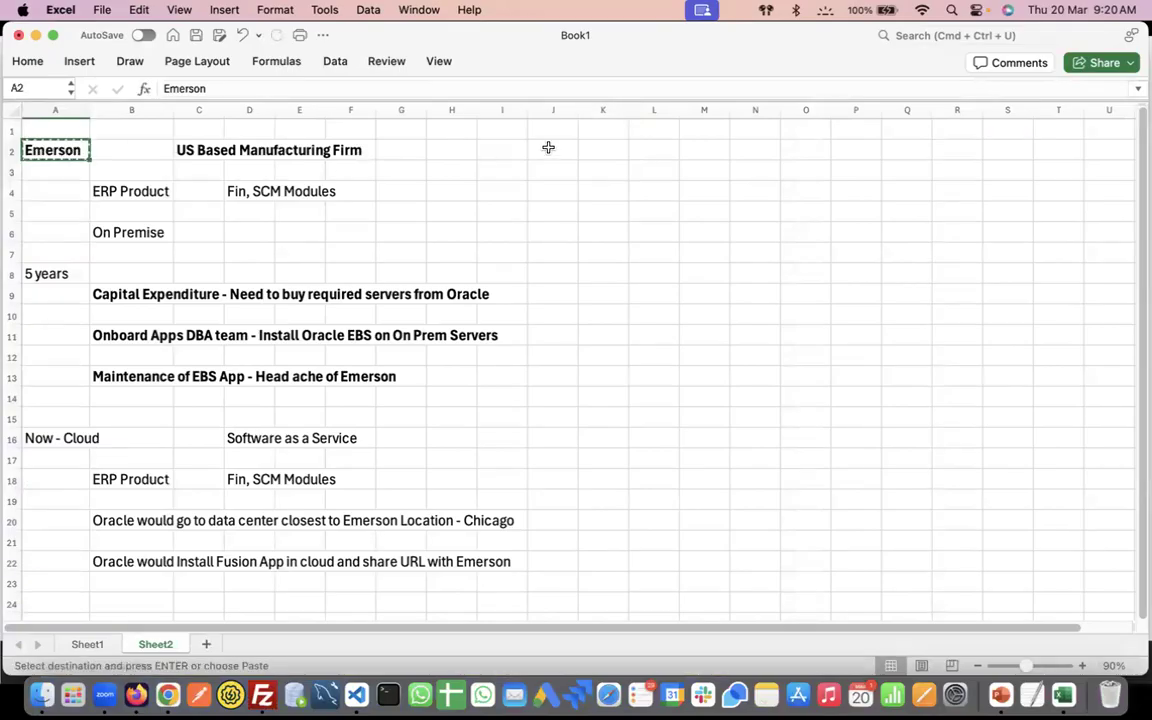
click(605, 149)
key(super+v)
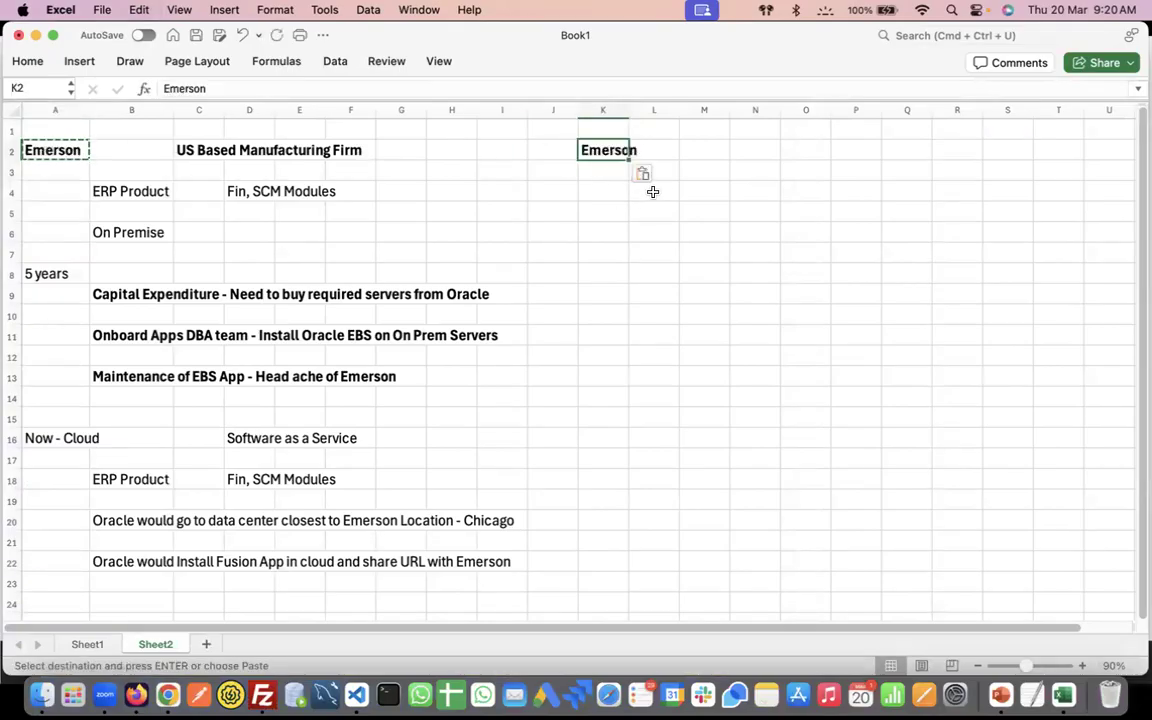
- Enter "Salesforce - Main CRM System" in cell L4 beneath the copied Emerson heading
click(650, 191)
text(Salesfor)
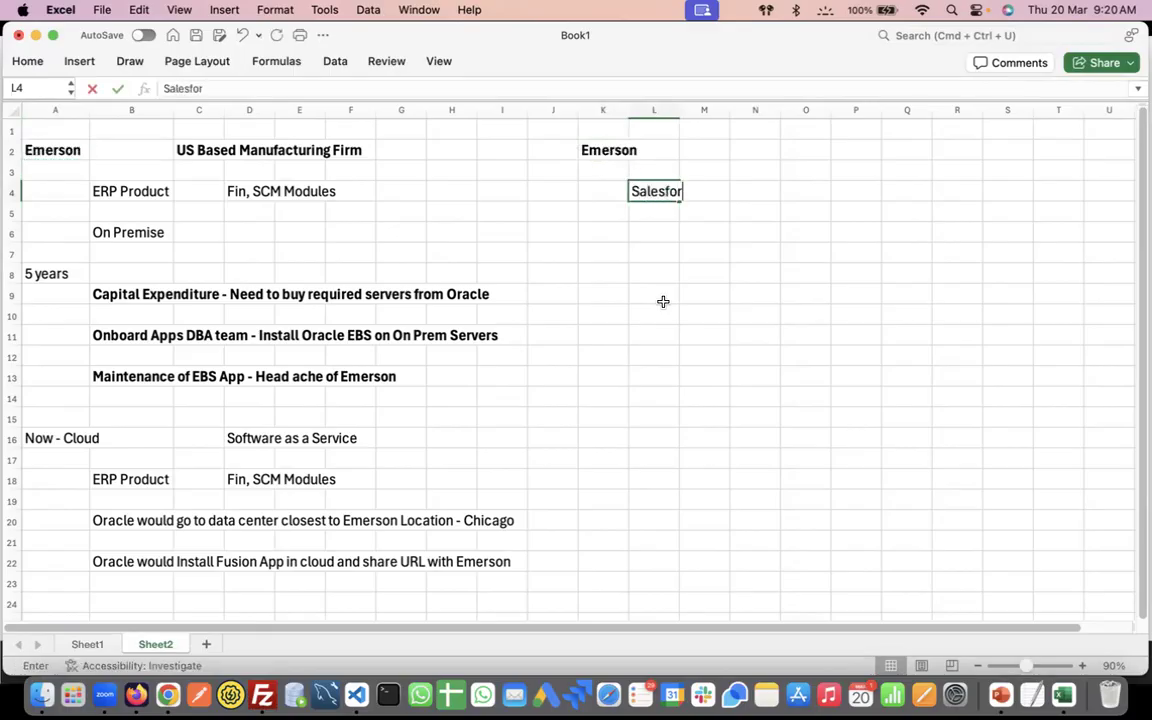
text(ce - Main)
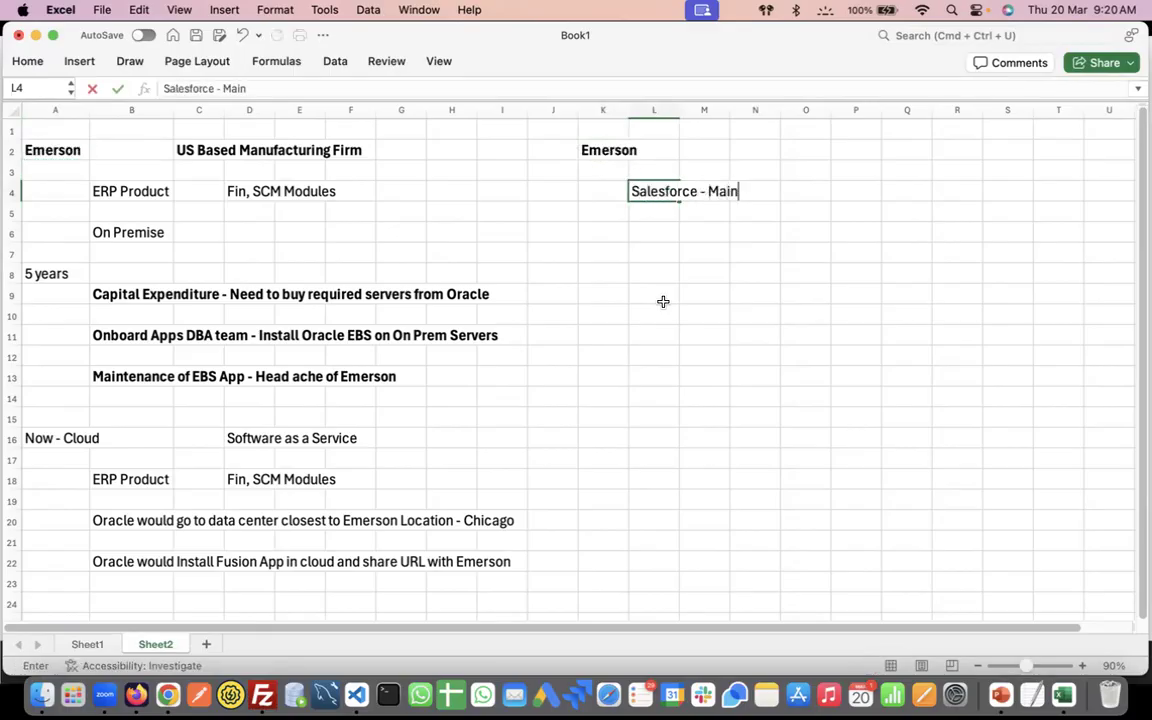
text( CRM System)
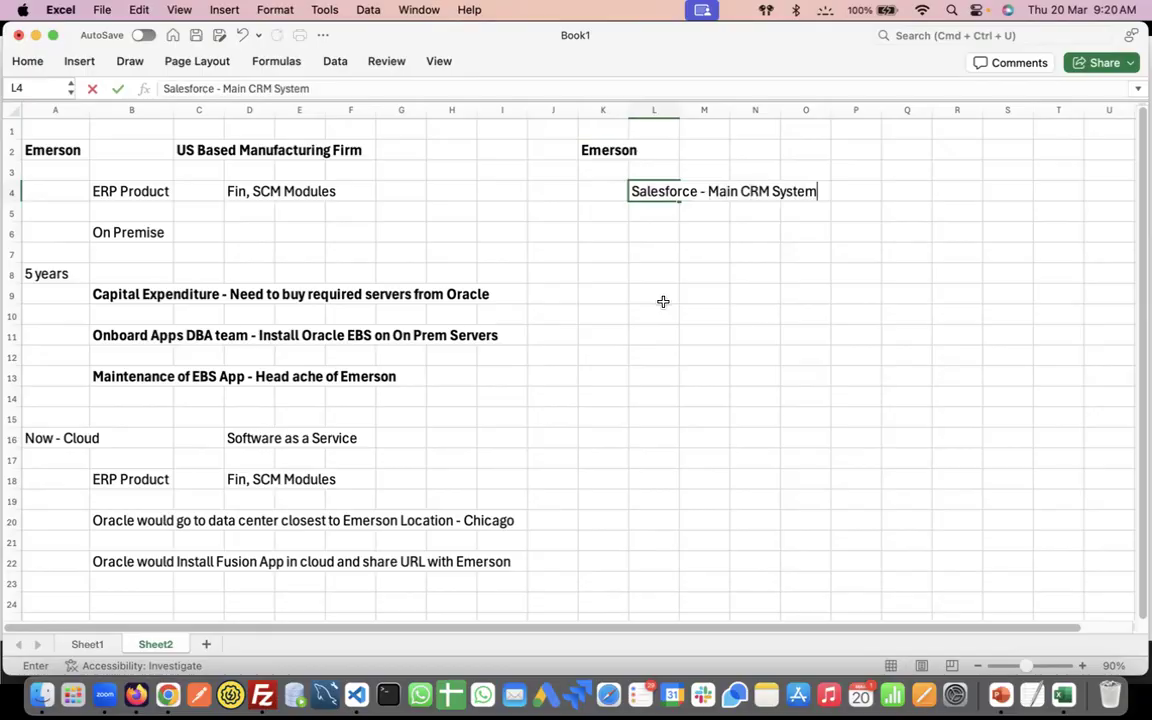
key(Tab)
- Enter "ERP Cloud - Fin, SCM Modules" in cell P4
click(853, 193)
text(ERP Cloud - F)
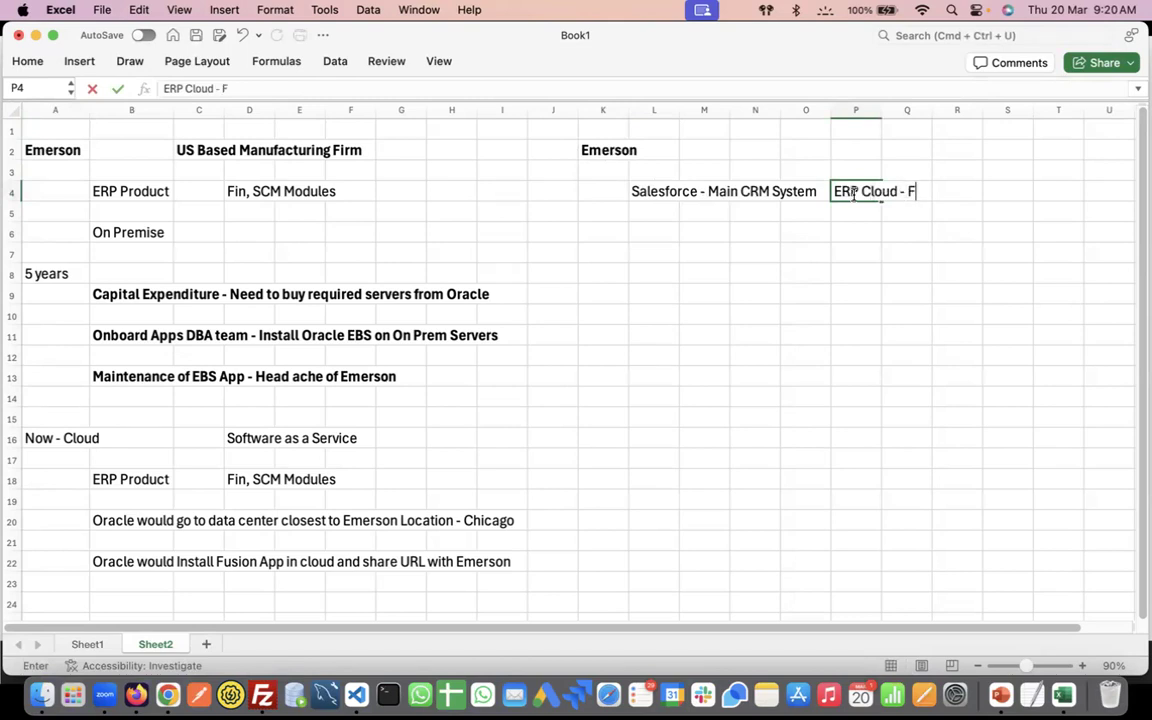
text(in, SCM Module)
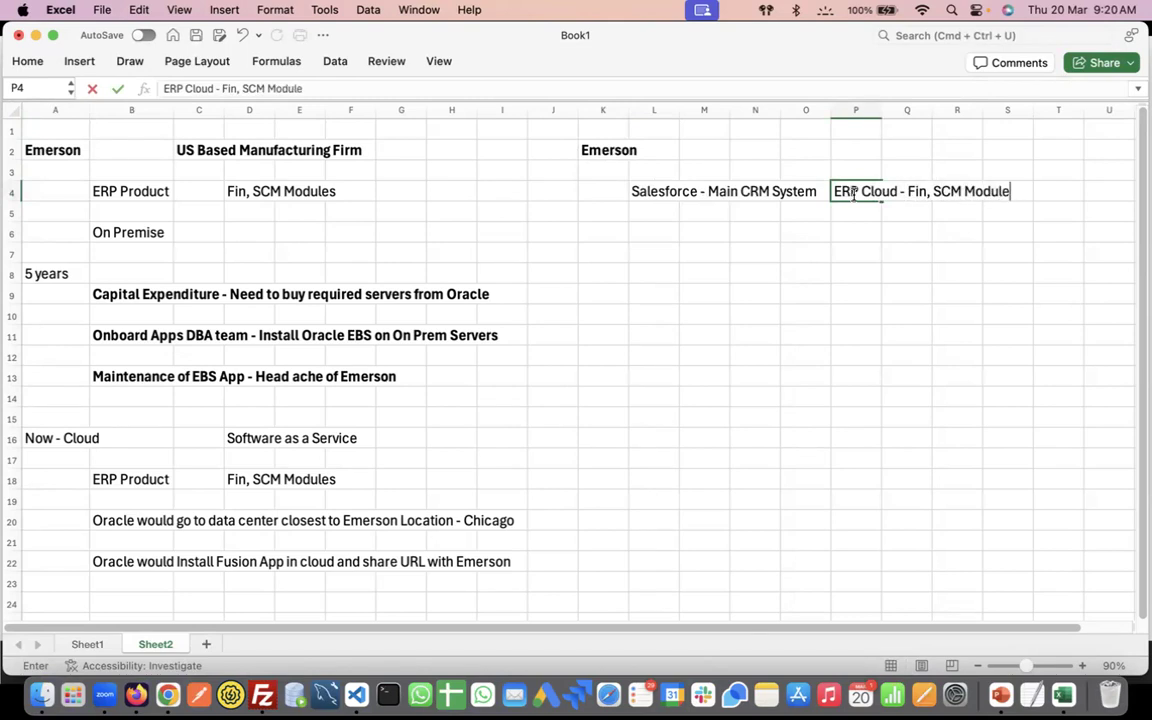
key(Return)
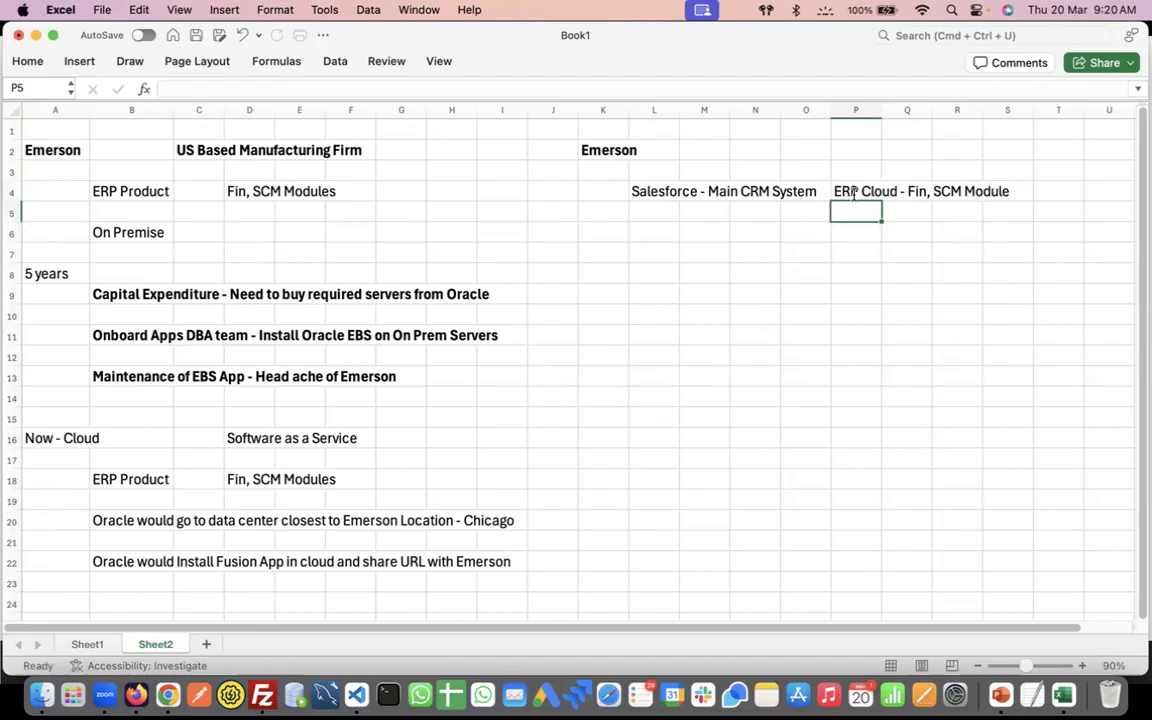
key(Up)
click(418, 88)
text(s)
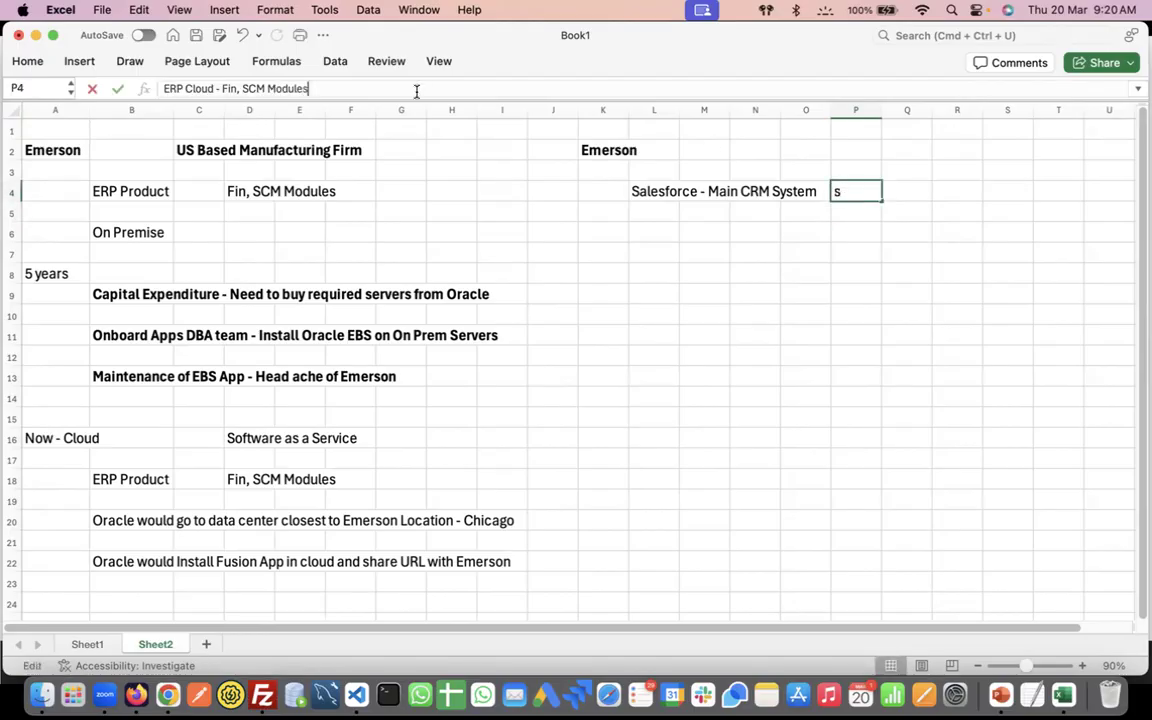
click(661, 231)
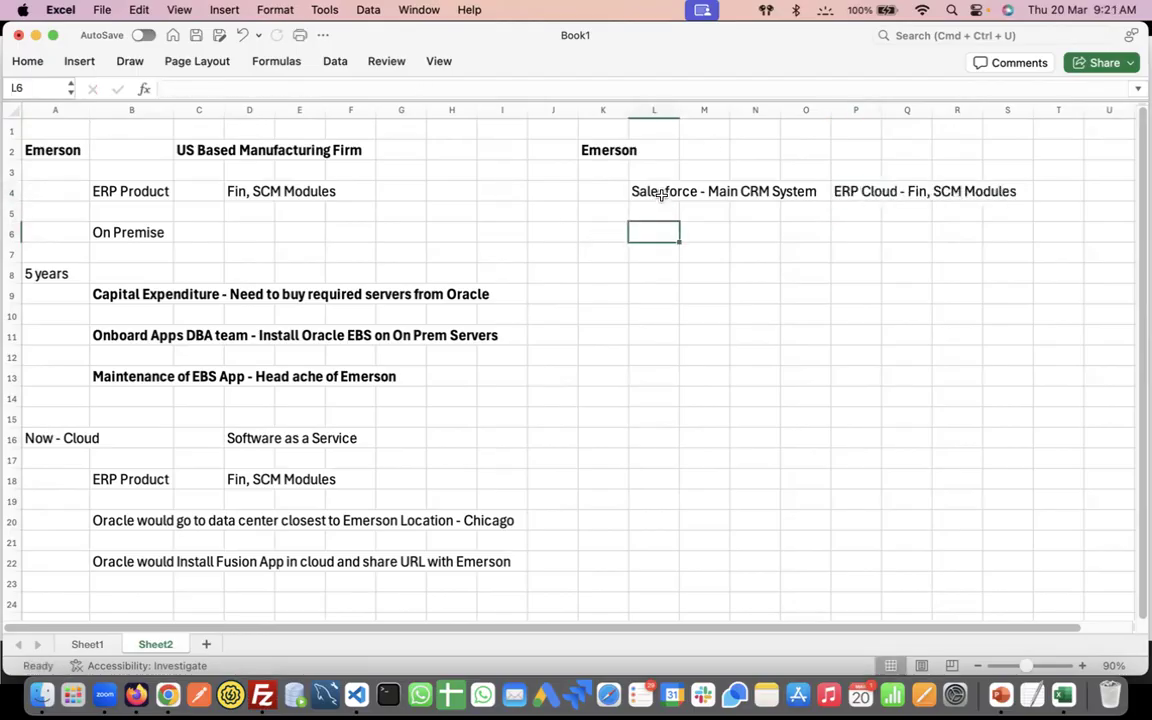
- Make the Salesforce text in L4 and the ERP Cloud text in P4 bold
click(661, 193)
key(super+b)
click(850, 191)
key(super+b)
click(660, 231)
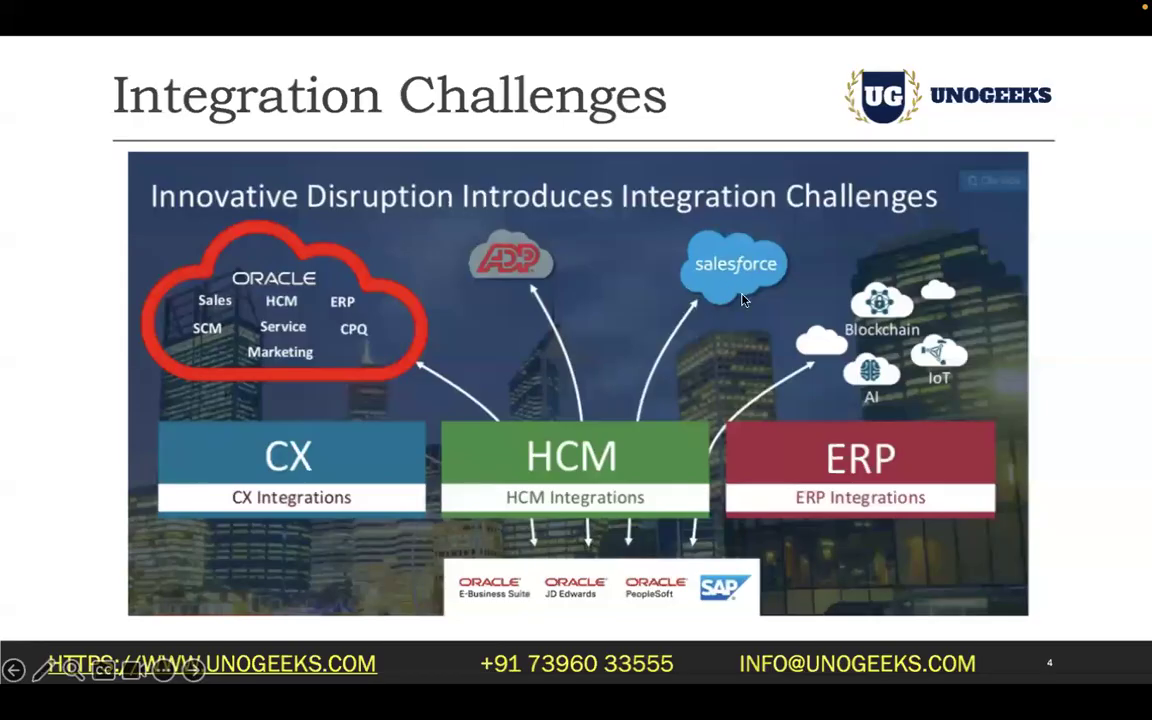
- Switch to Google Chrome and open the login.salesforce.com page in a new tab
key(super+Tab)
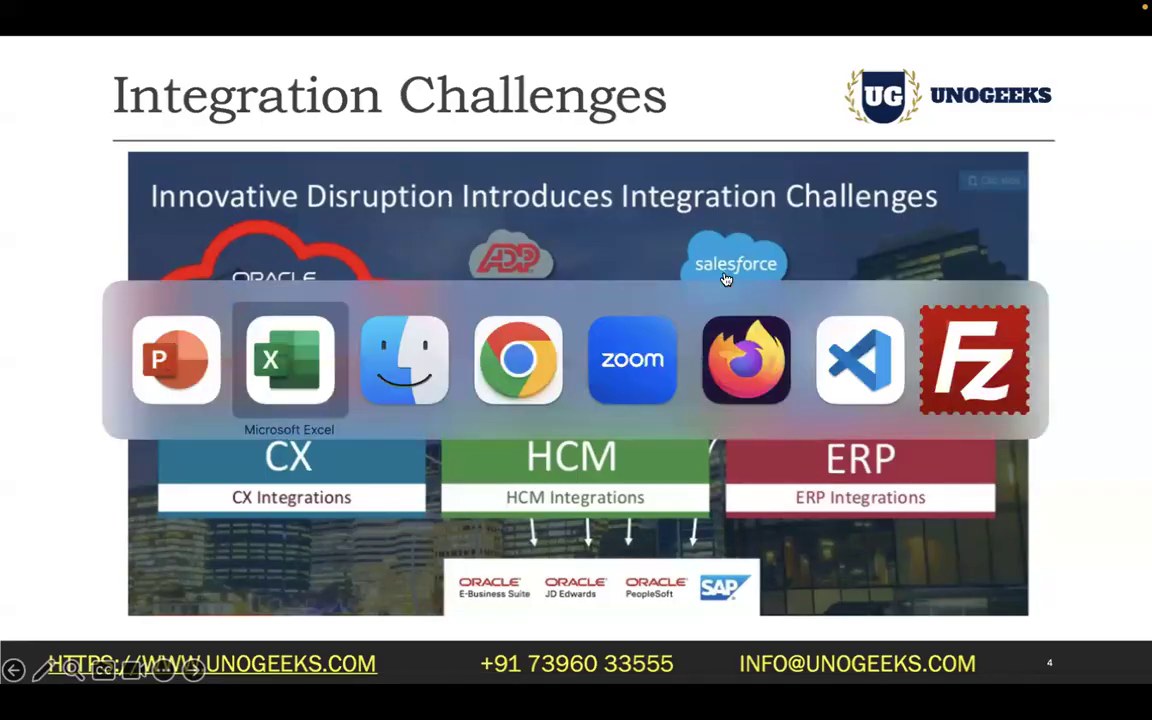
key(super+Tab)
key(super+Tab)
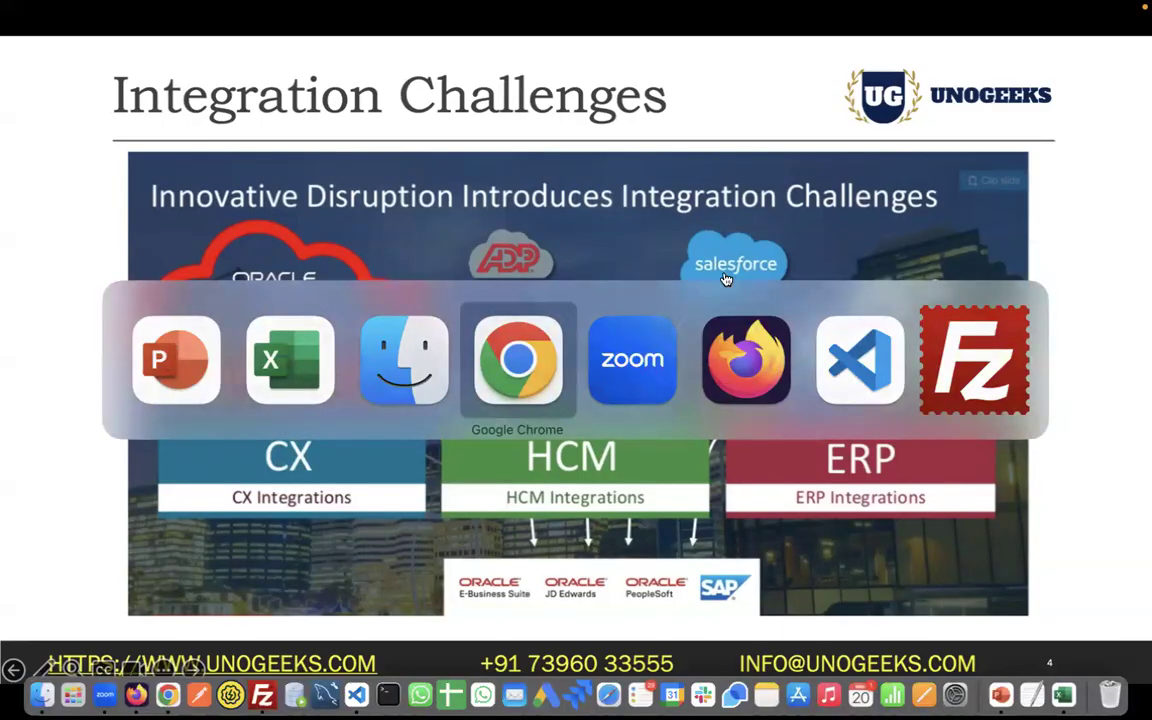
click(486, 17)
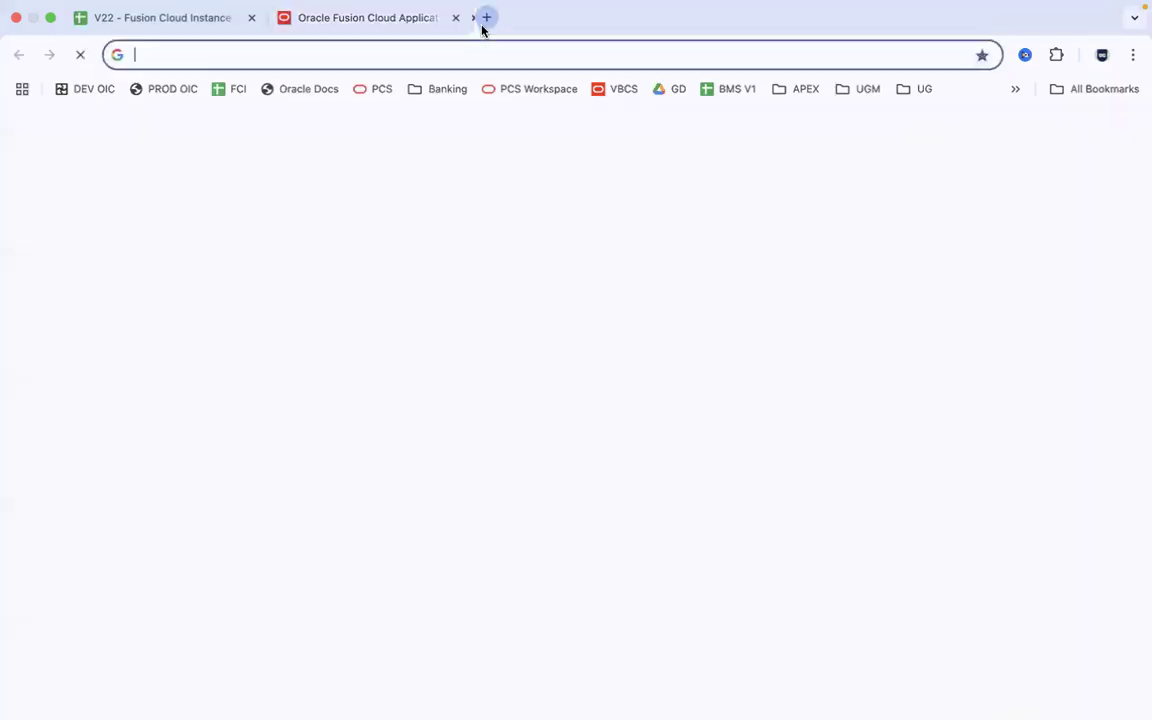
text(lofi)
key(BackSpace)
key(BackSpace)
text(gin)
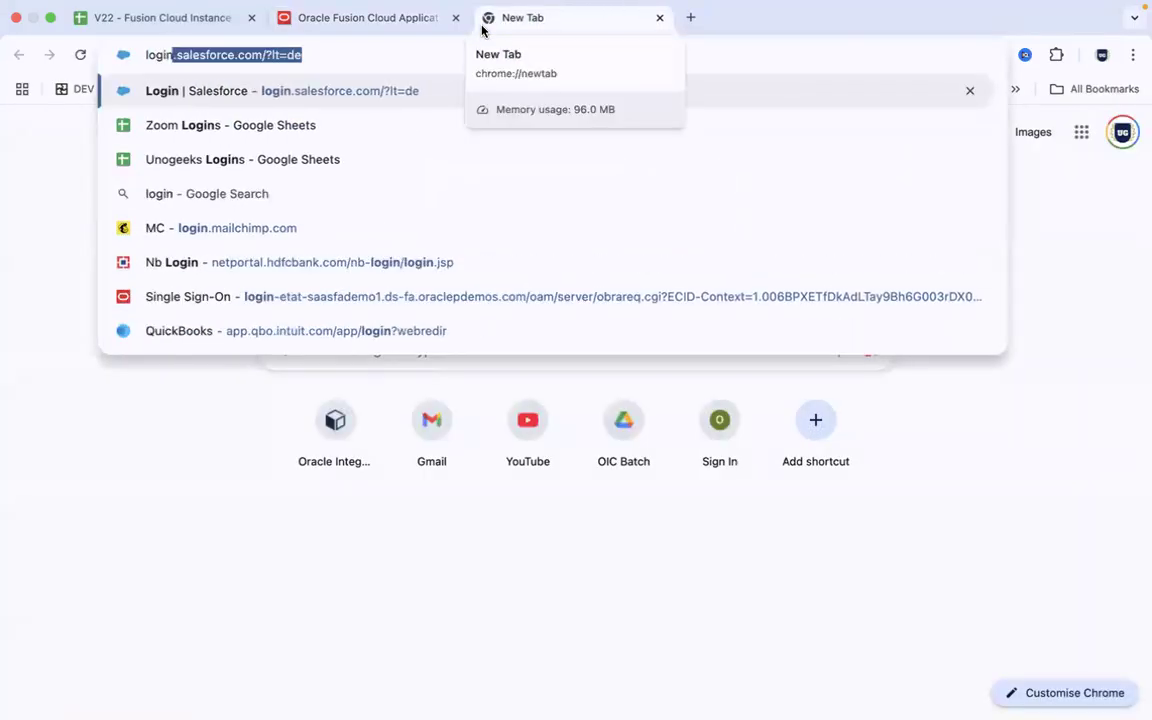
key(Return)
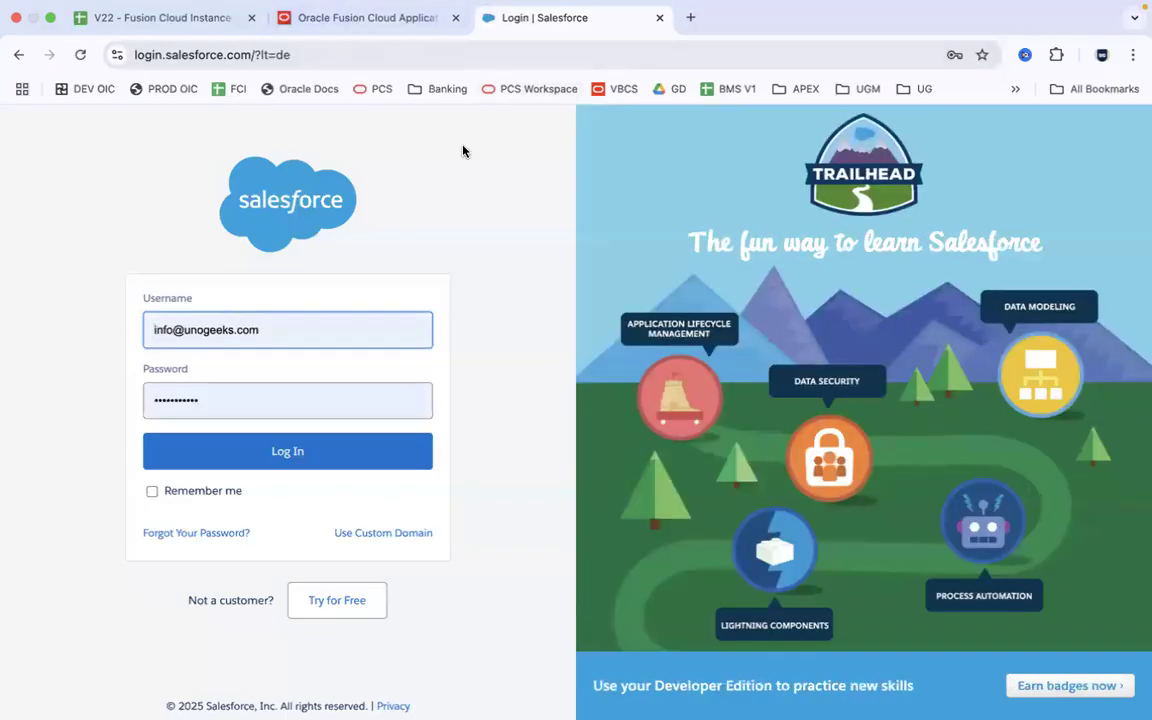
- Log in to Salesforce with the prefilled credentials and close the V22 - Fusion Cloud Instance spreadsheet tab
click(288, 452)
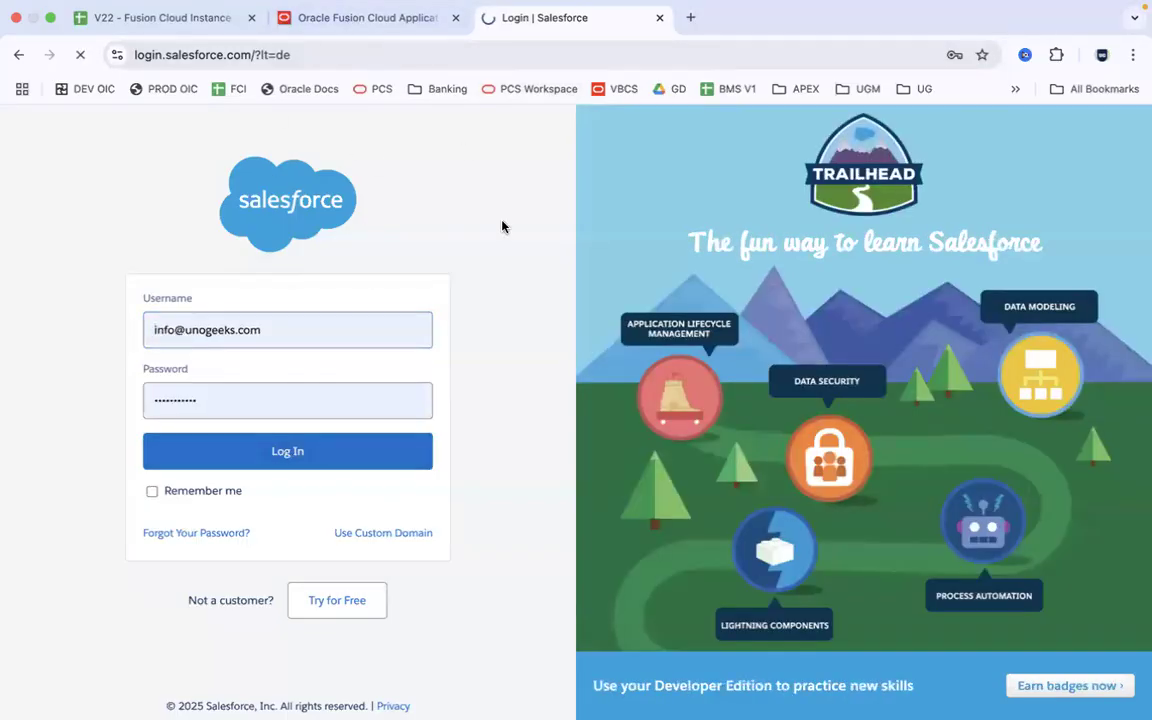
drag(542, 36, 378, 34)
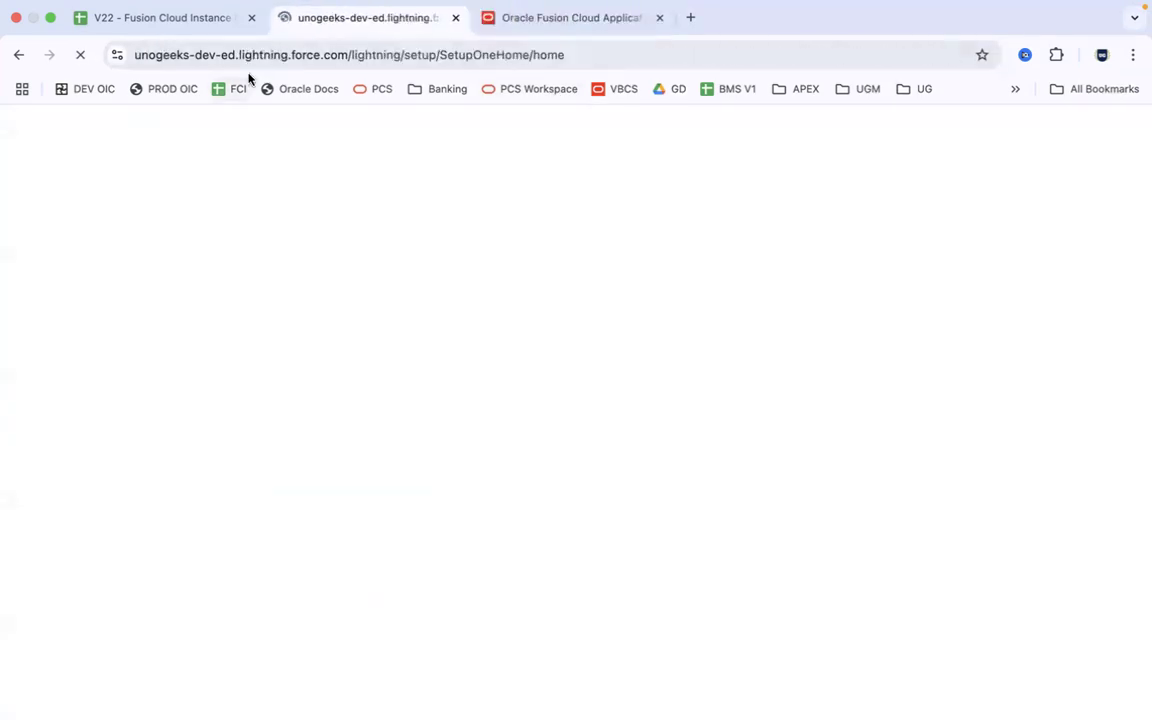
click(251, 17)
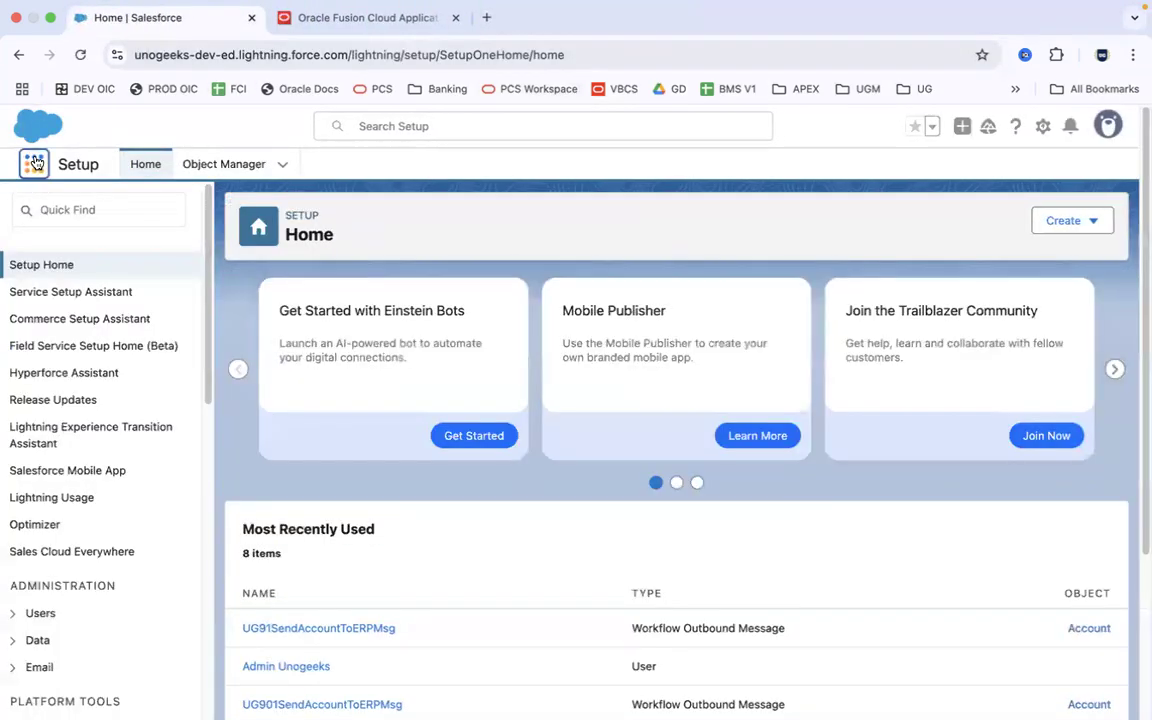
- Launch the Sales Console app and close the UG91AccountCreatedInSFDC record that is open there
click(34, 164)
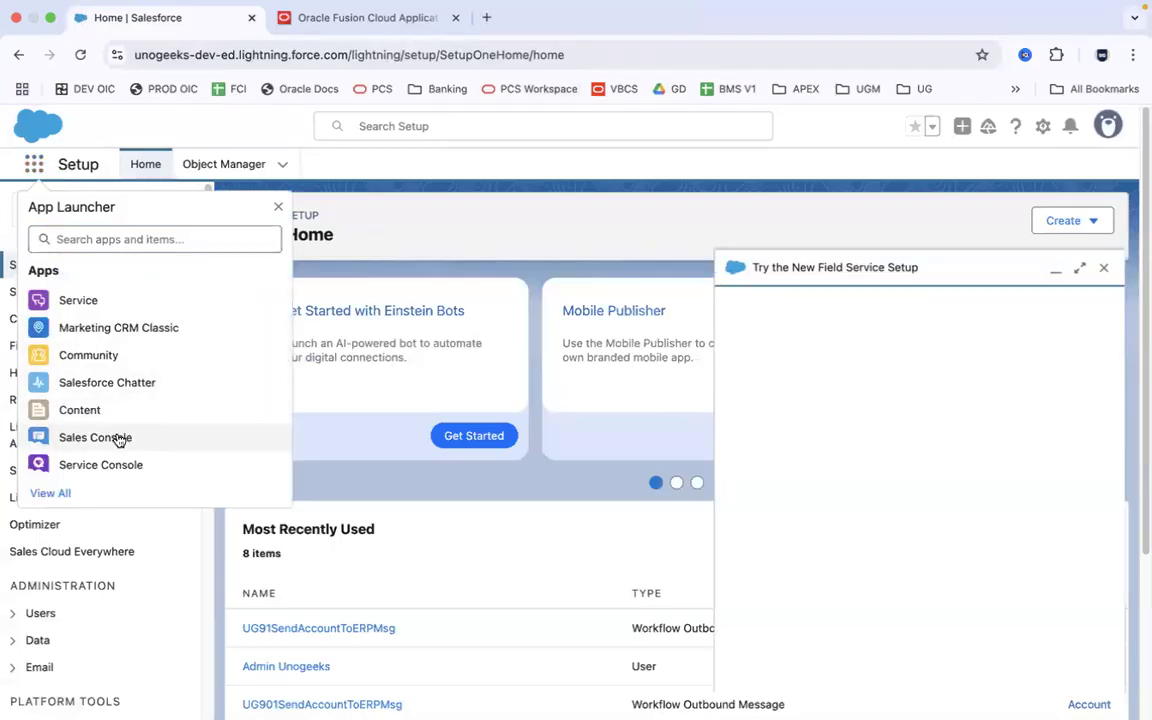
click(117, 439)
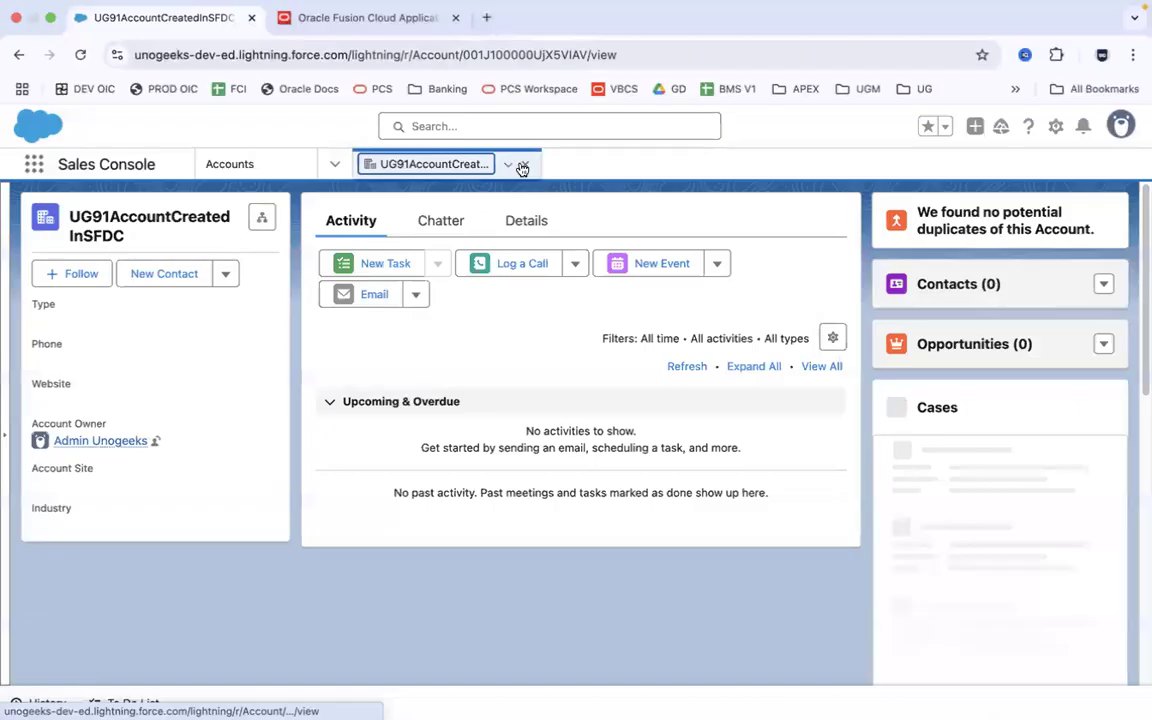
click(524, 165)
- View the Sales Console home page, and return to the Accounts list
click(335, 165)
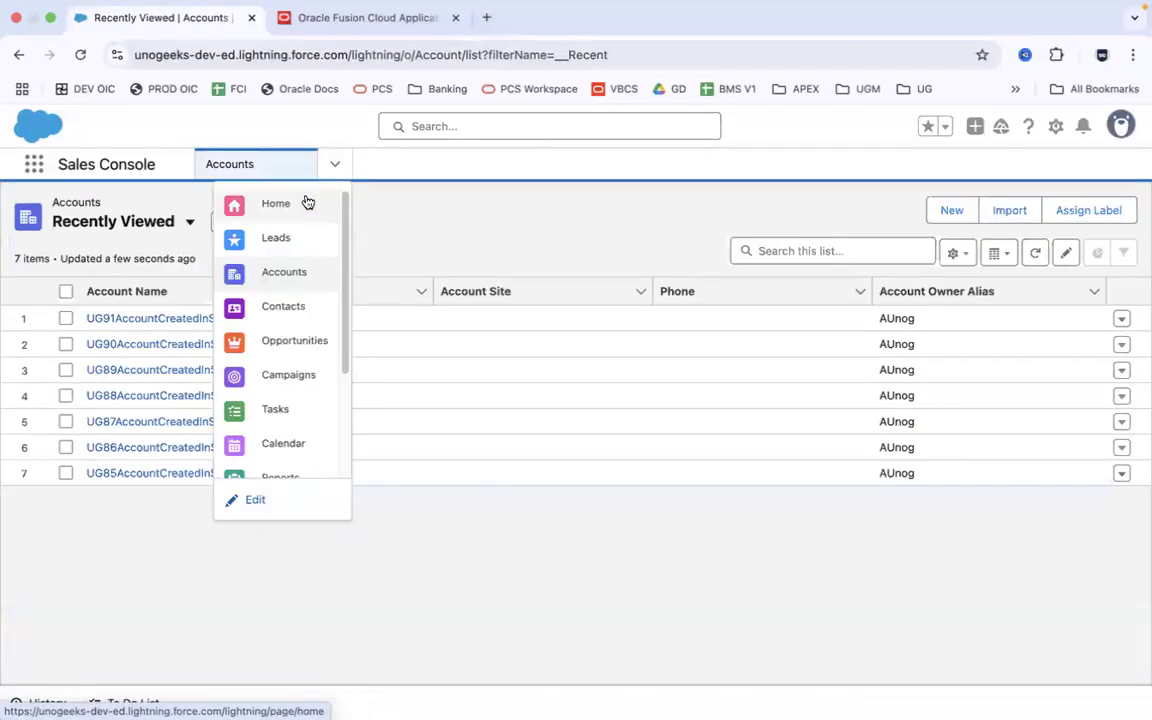
click(308, 203)
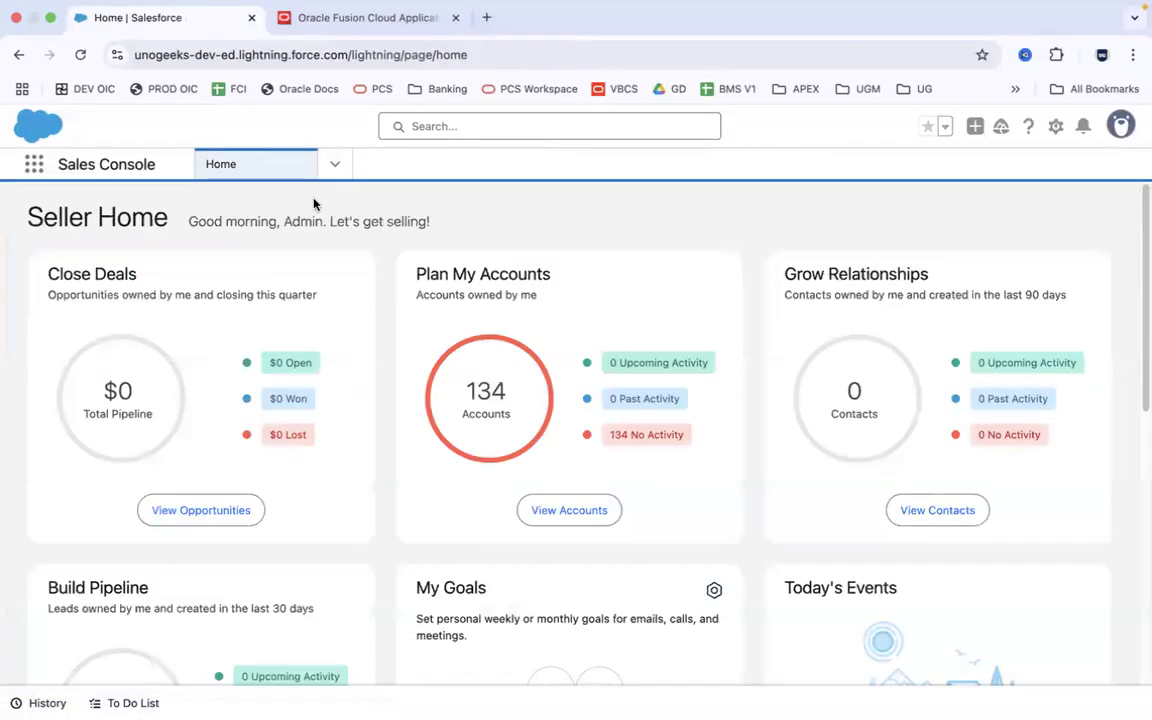
click(333, 165)
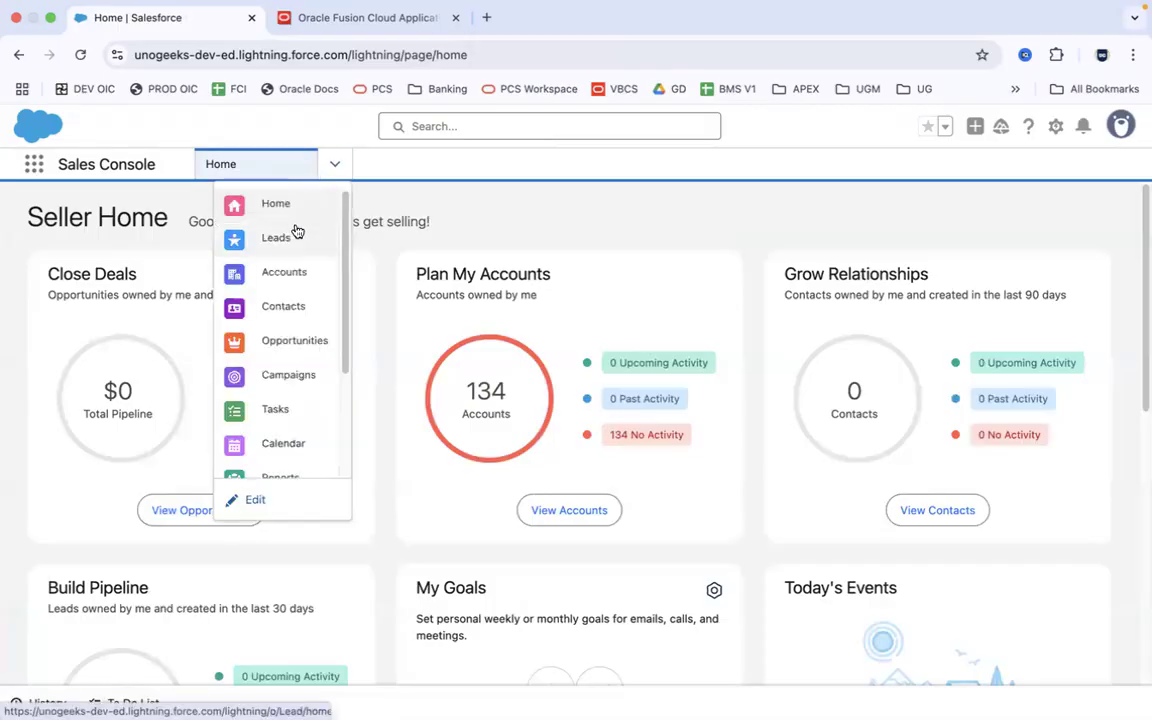
click(293, 271)
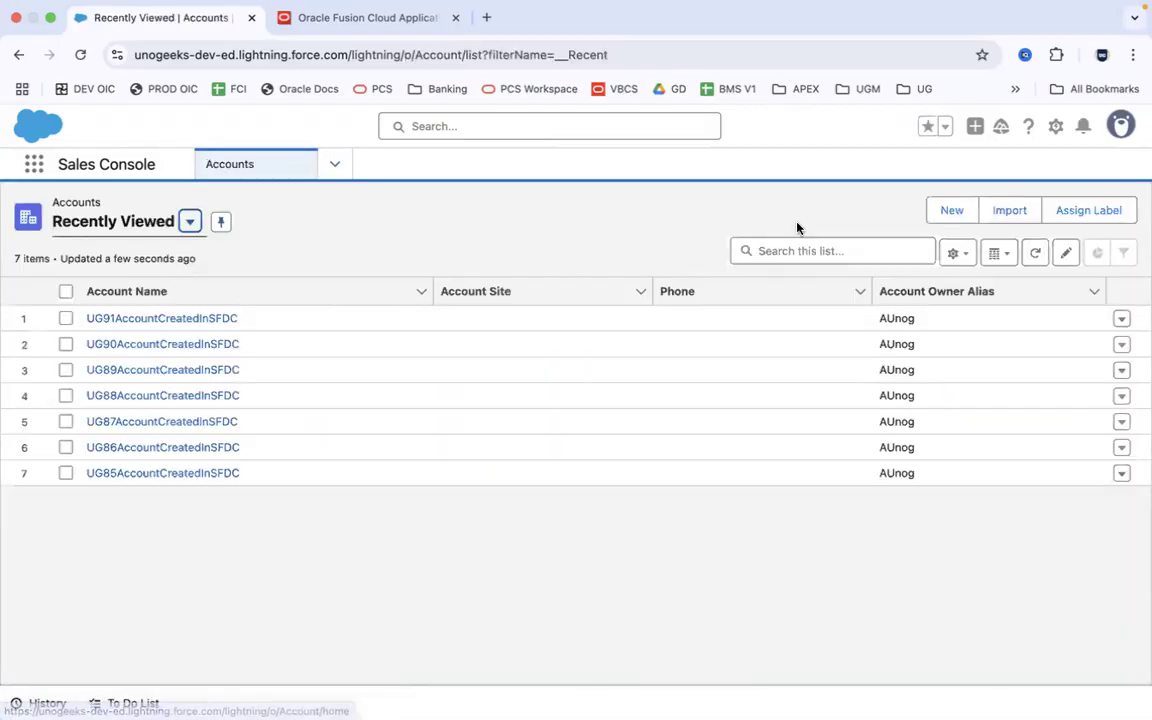
- Start a new account and fill in the customer's full name as account name and the account number
click(952, 208)
click(476, 401)
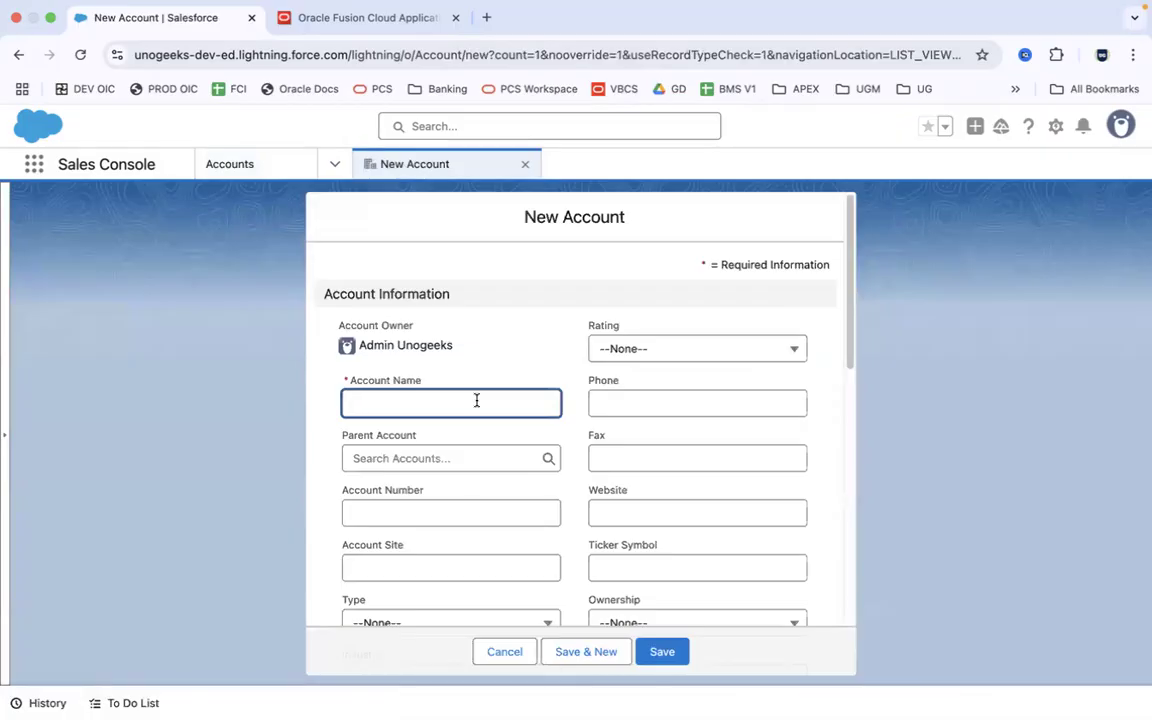
text(JO)
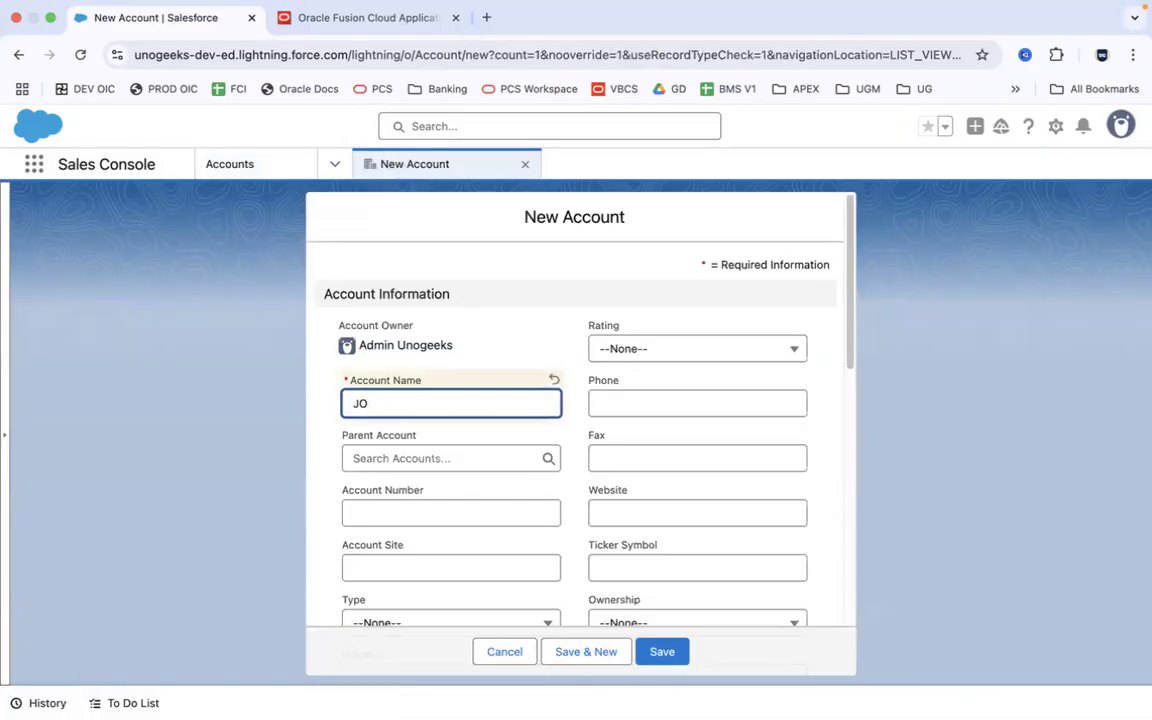
text(hn Doe)
key(Tab)
click(464, 509)
text(12345)
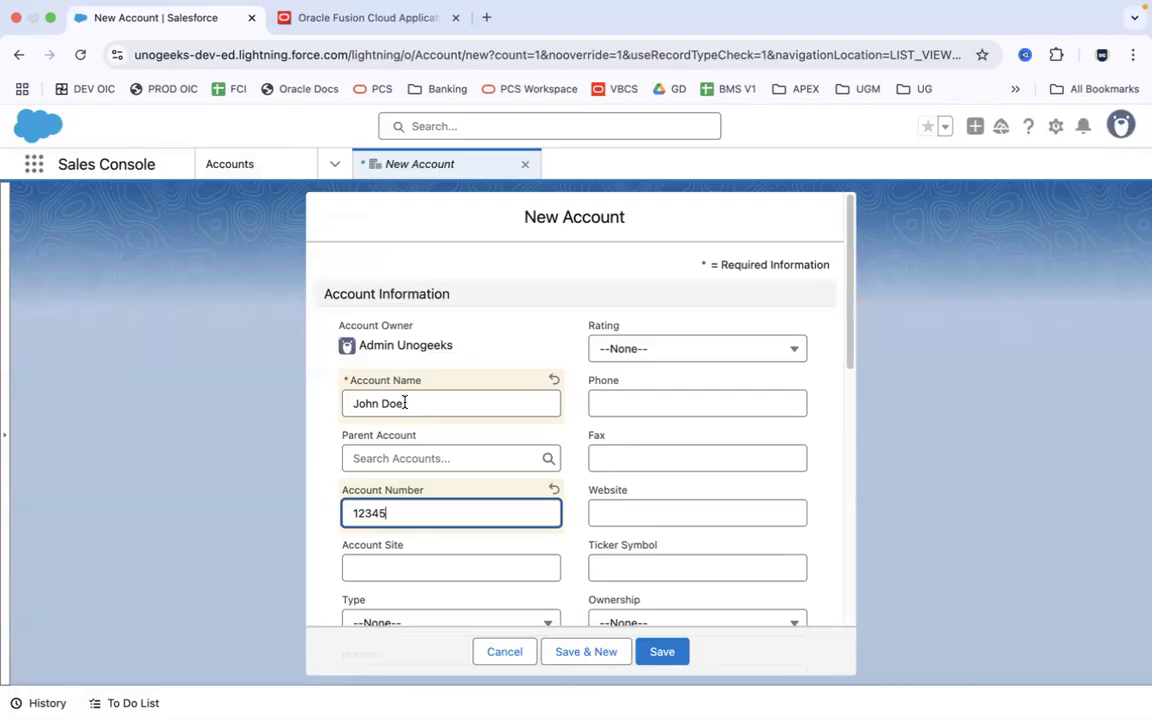
- Switch to Excel and autofit column L to the Salesforce text in L4
key(super+Tab)
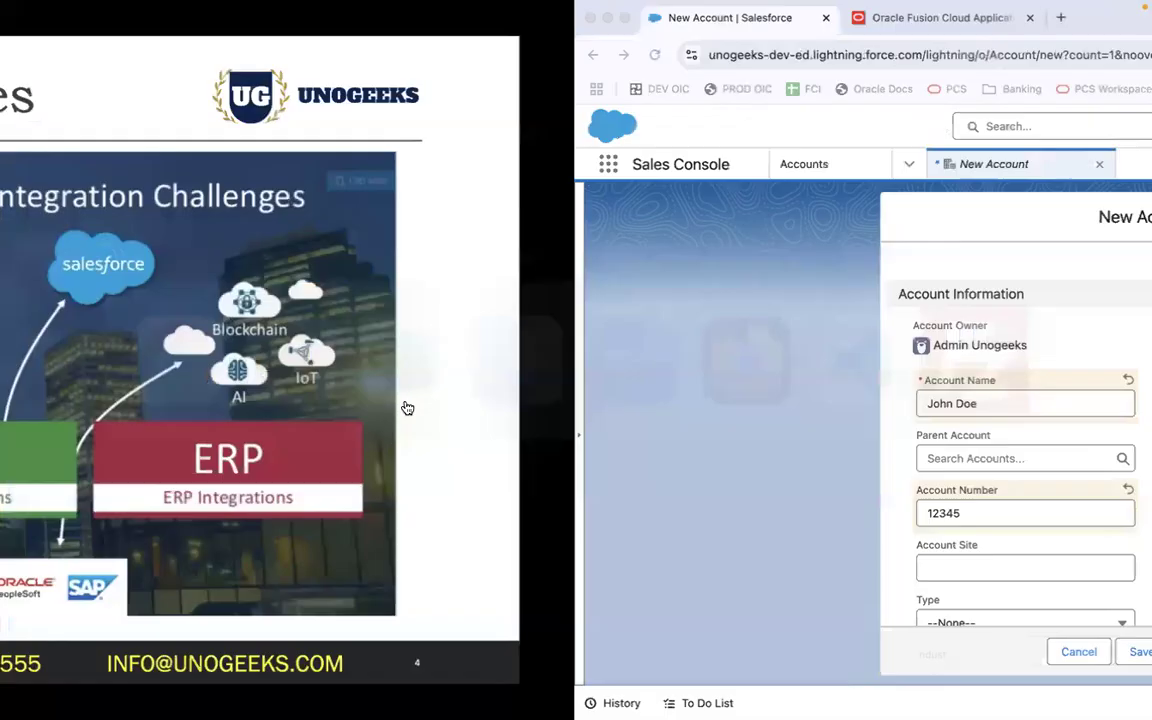
key(super+Tab)
key(super+Tab)
key(super+Tab)
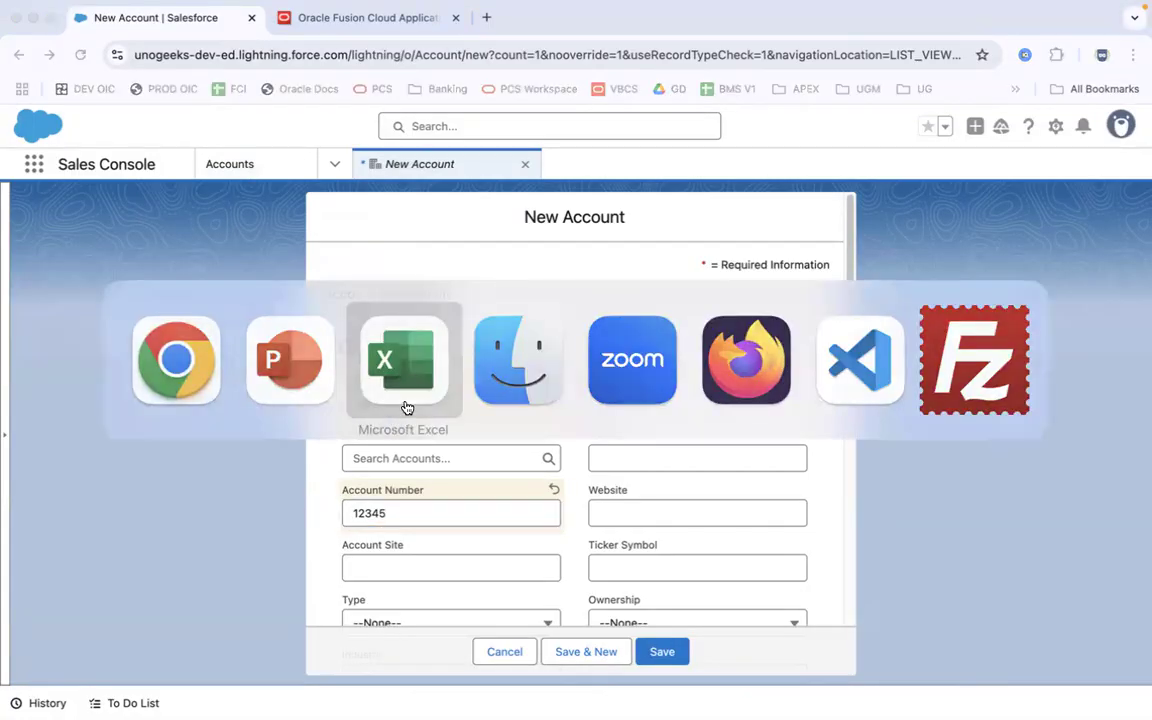
click(667, 190)
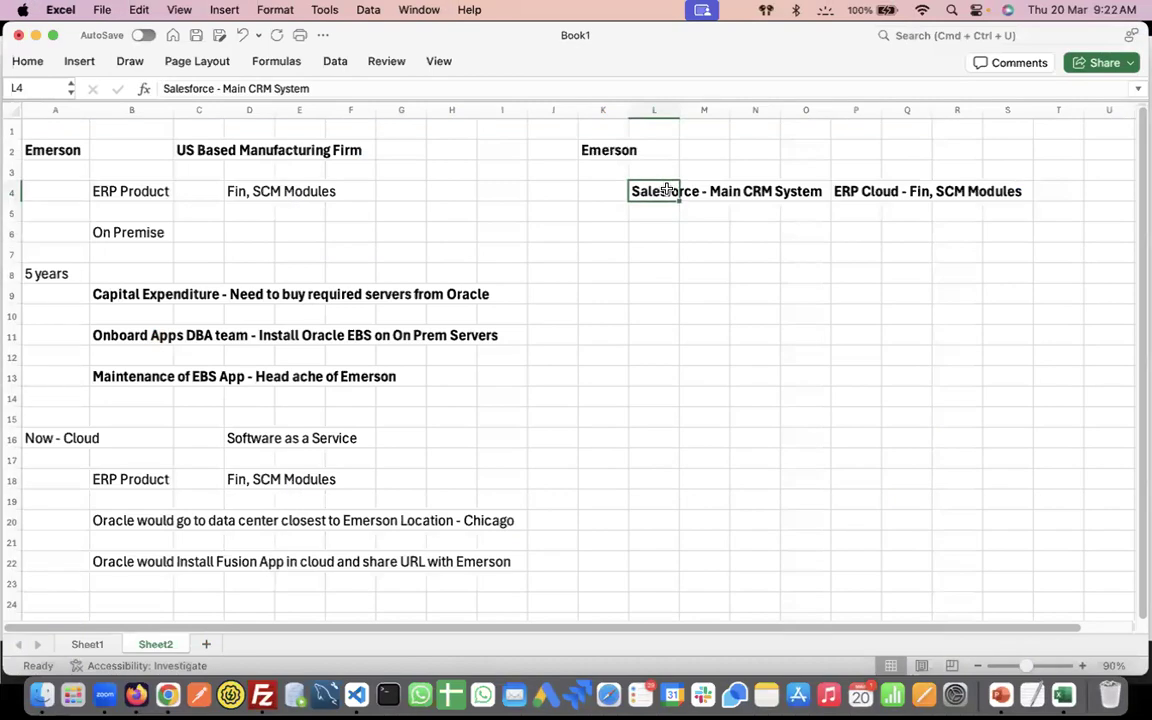
double_click(680, 110)
- Move the ERP Cloud text from P4 to M4 and autofit column M to it
click(1002, 191)
key(super+x)
click(864, 191)
key(Return)
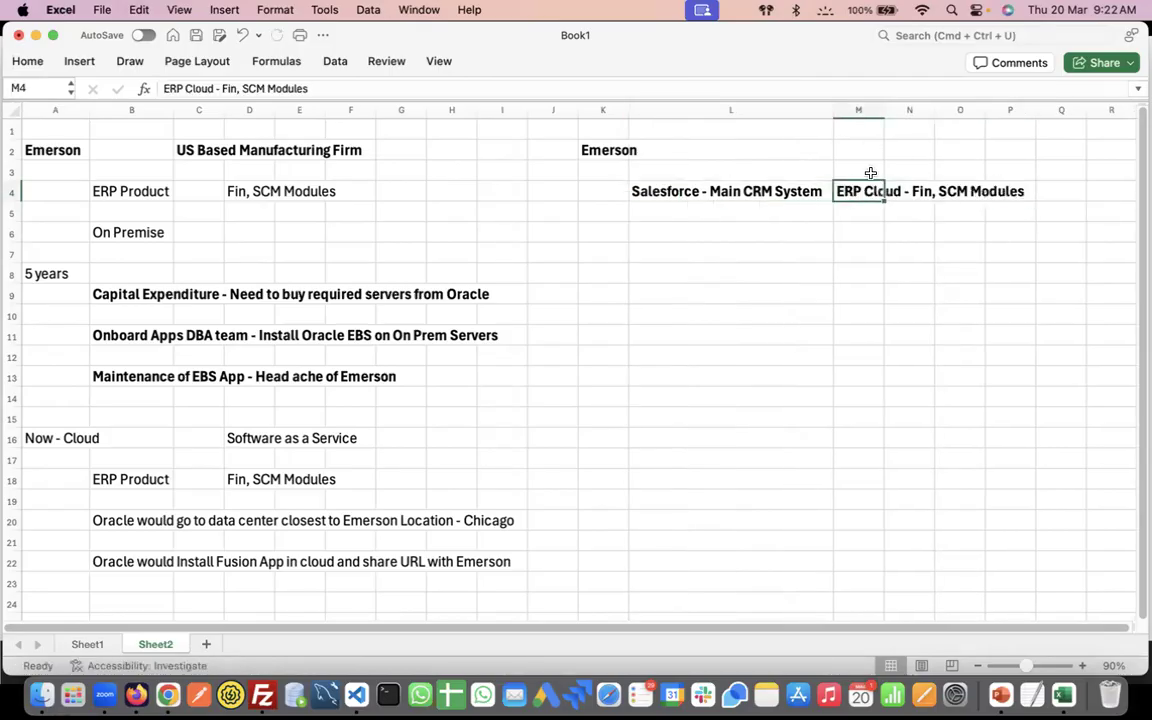
double_click(886, 111)
click(773, 228)
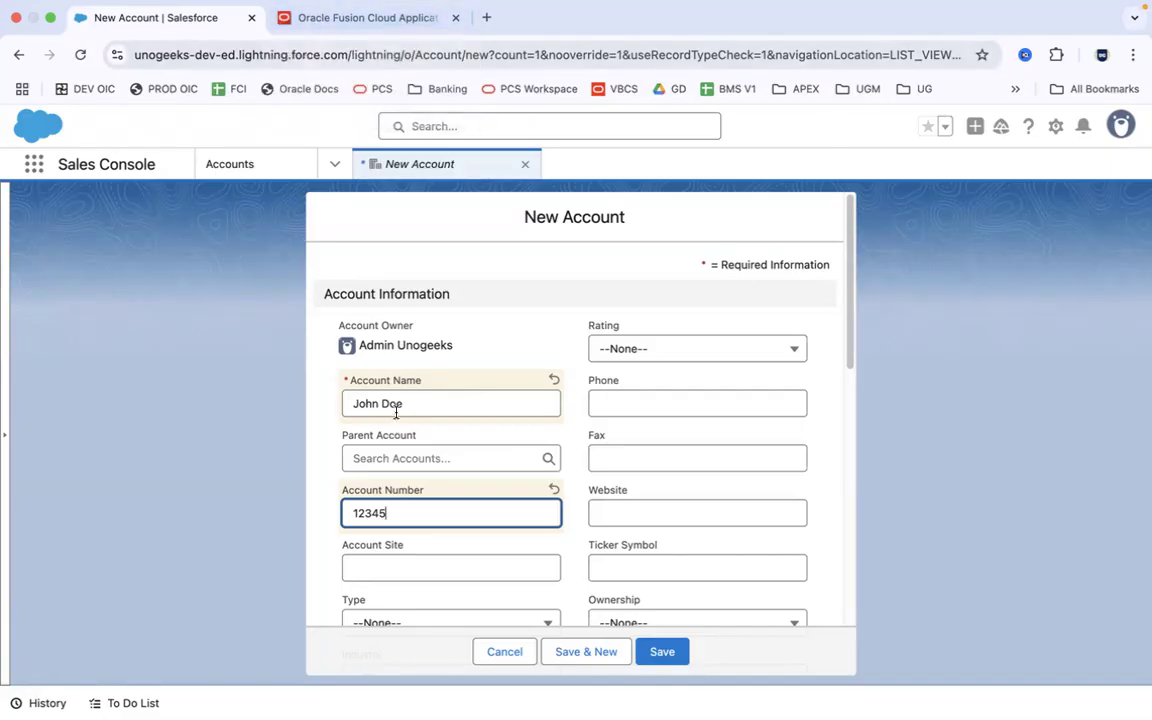
- Switch to Oracle Fusion and start a new Receivables transaction
click(322, 30)
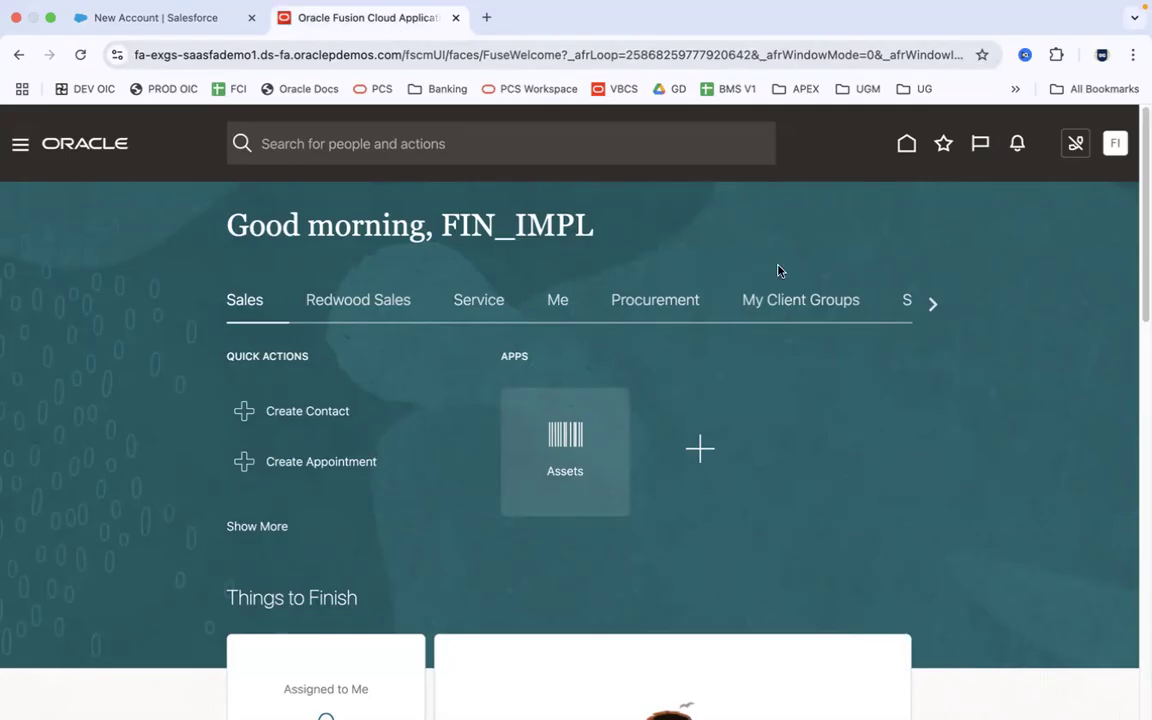
click(934, 304)
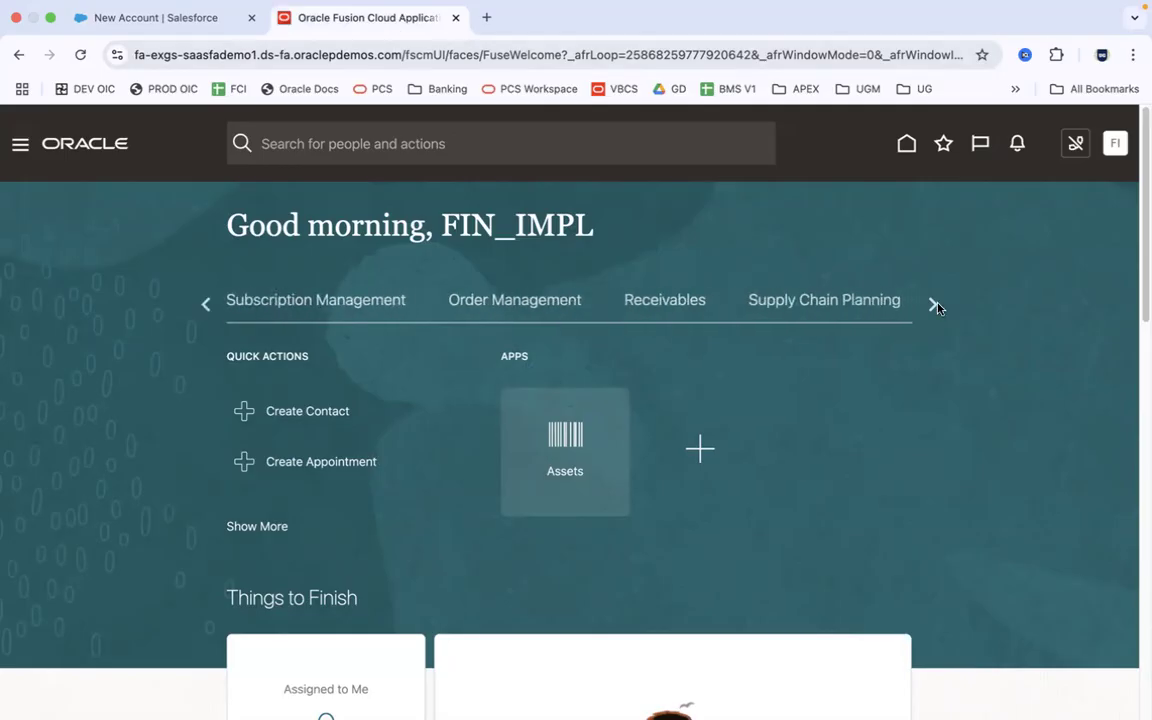
click(670, 301)
click(318, 412)
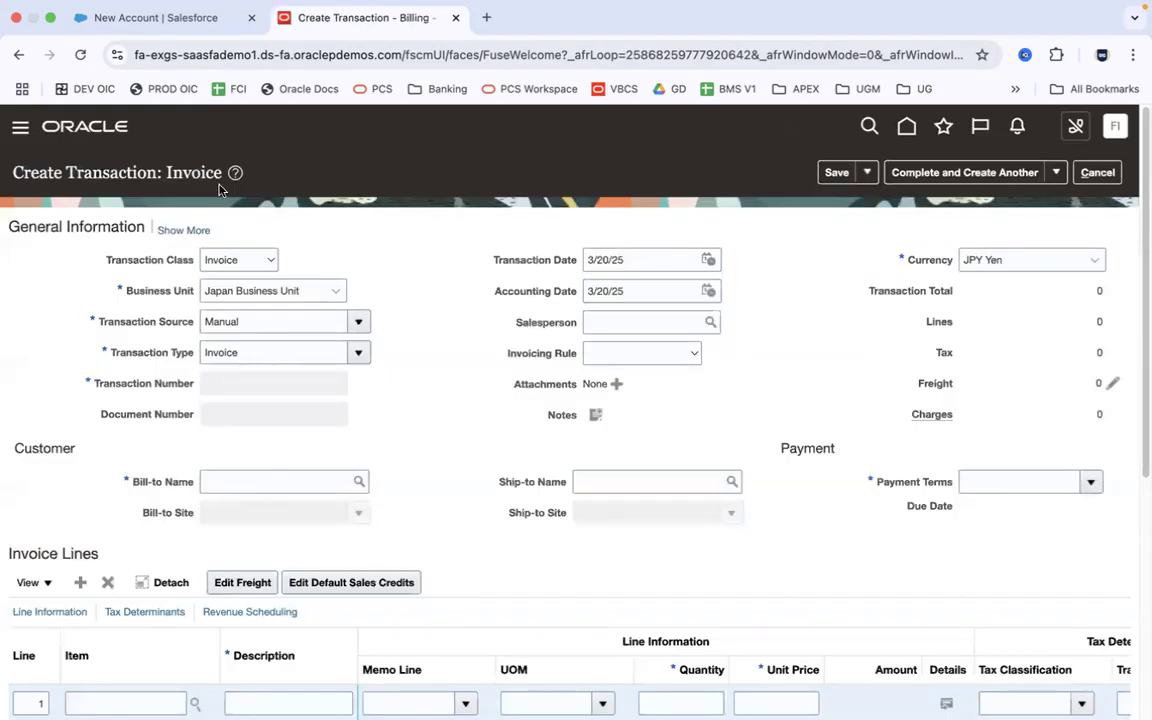
- Set the invoice's business unit to US1 Business Unit
click(237, 291)
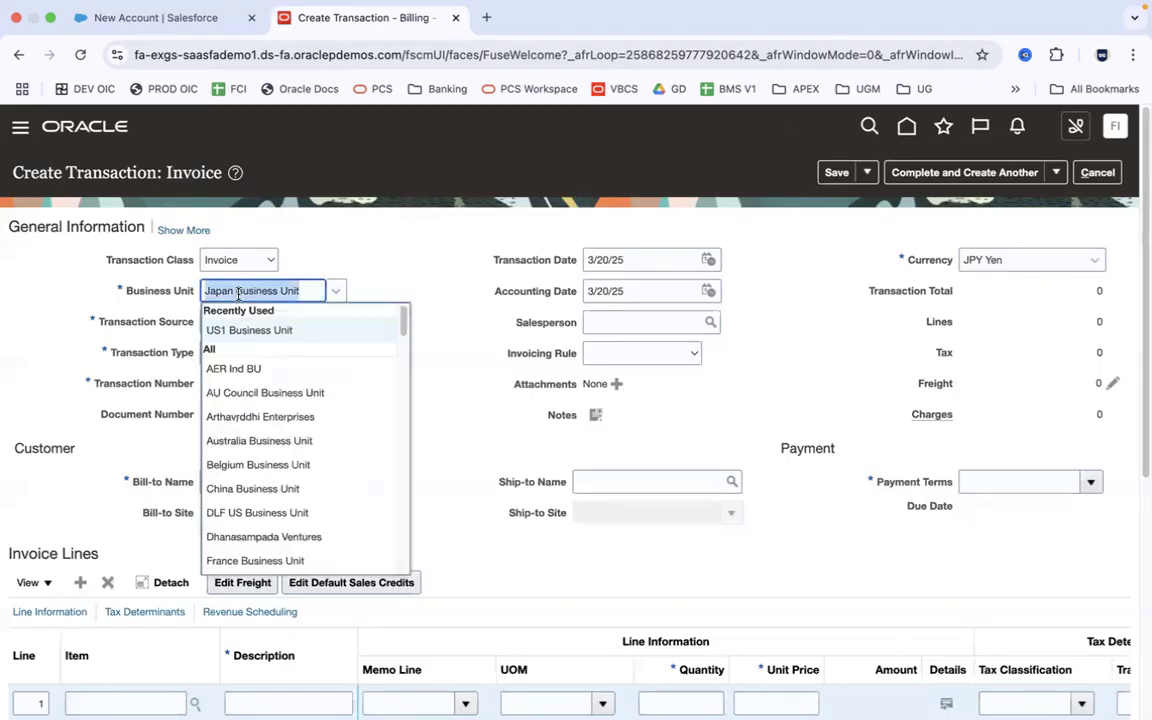
text(US1)
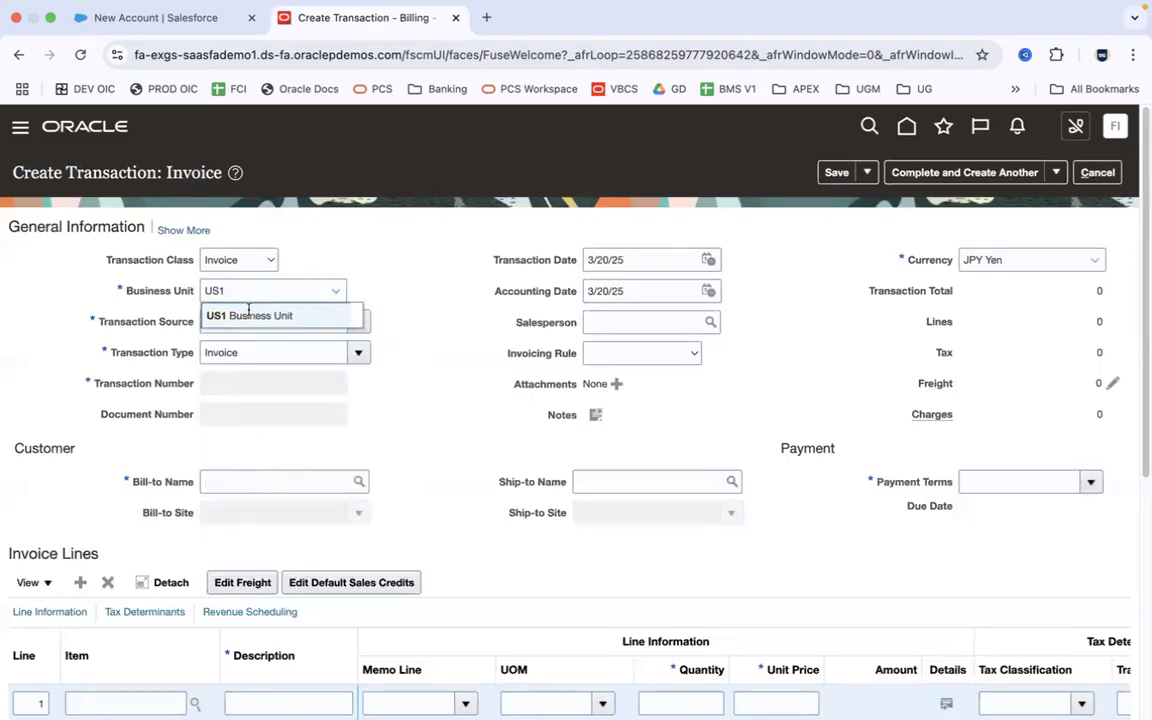
key(Return)
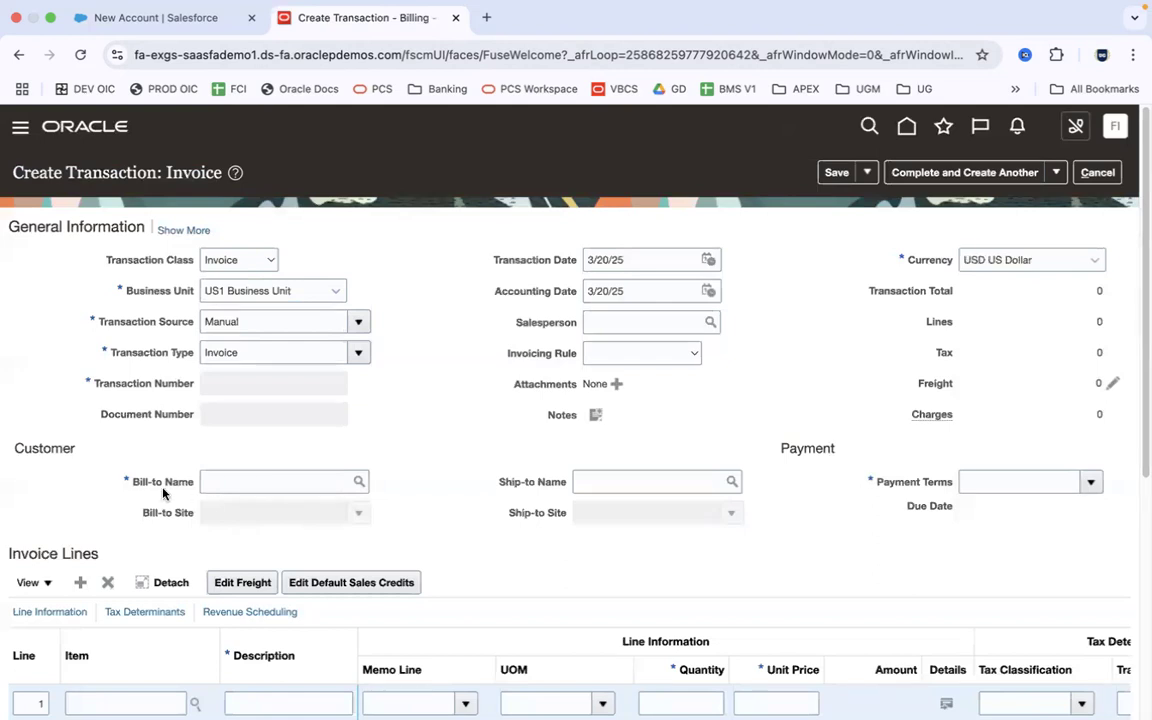
- Compare the Salesforce new account form with the customer section of the Oracle invoice
click(167, 21)
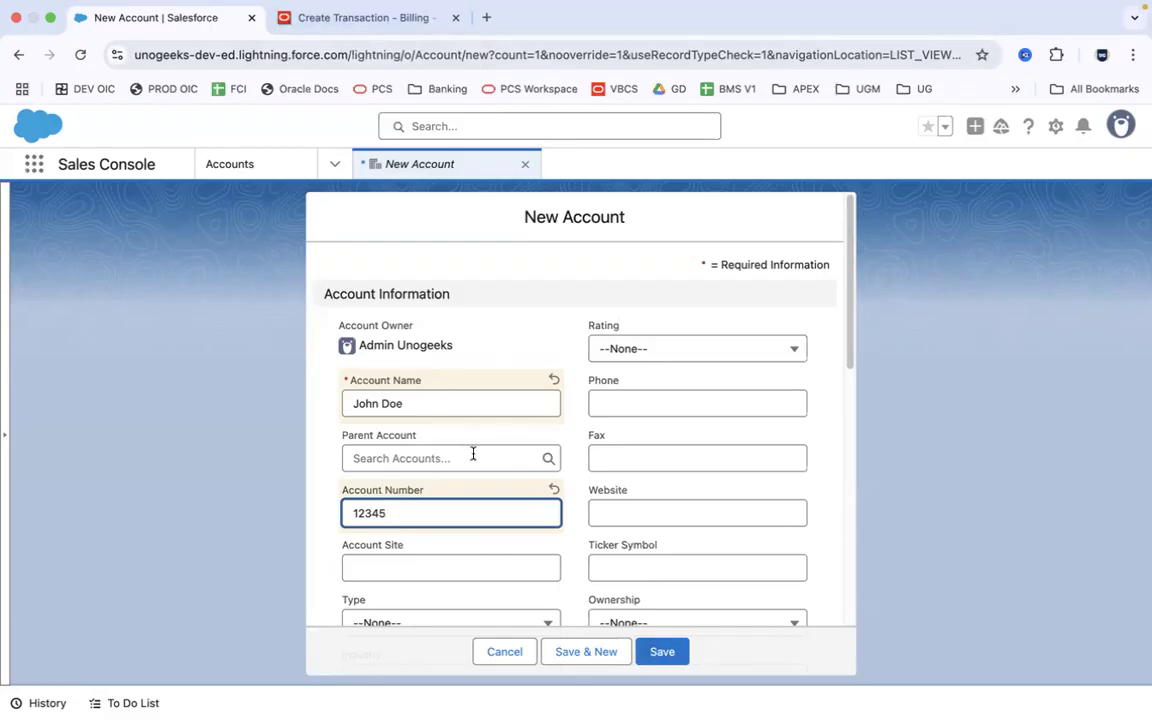
click(390, 36)
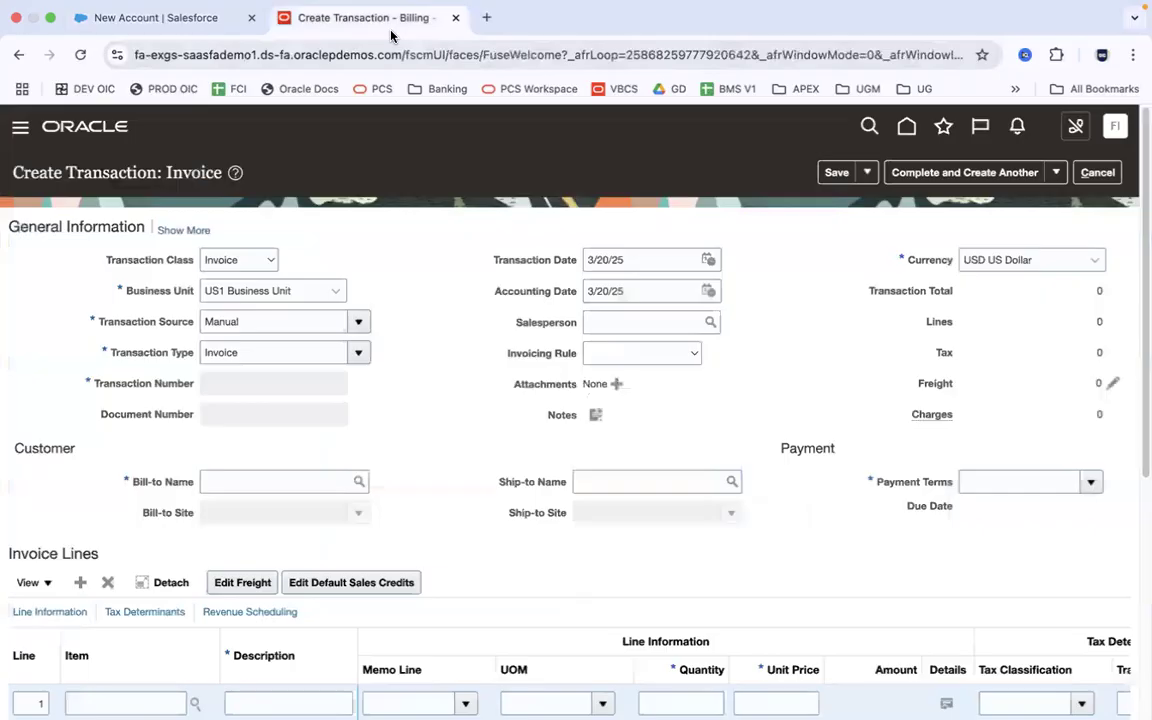
click(165, 20)
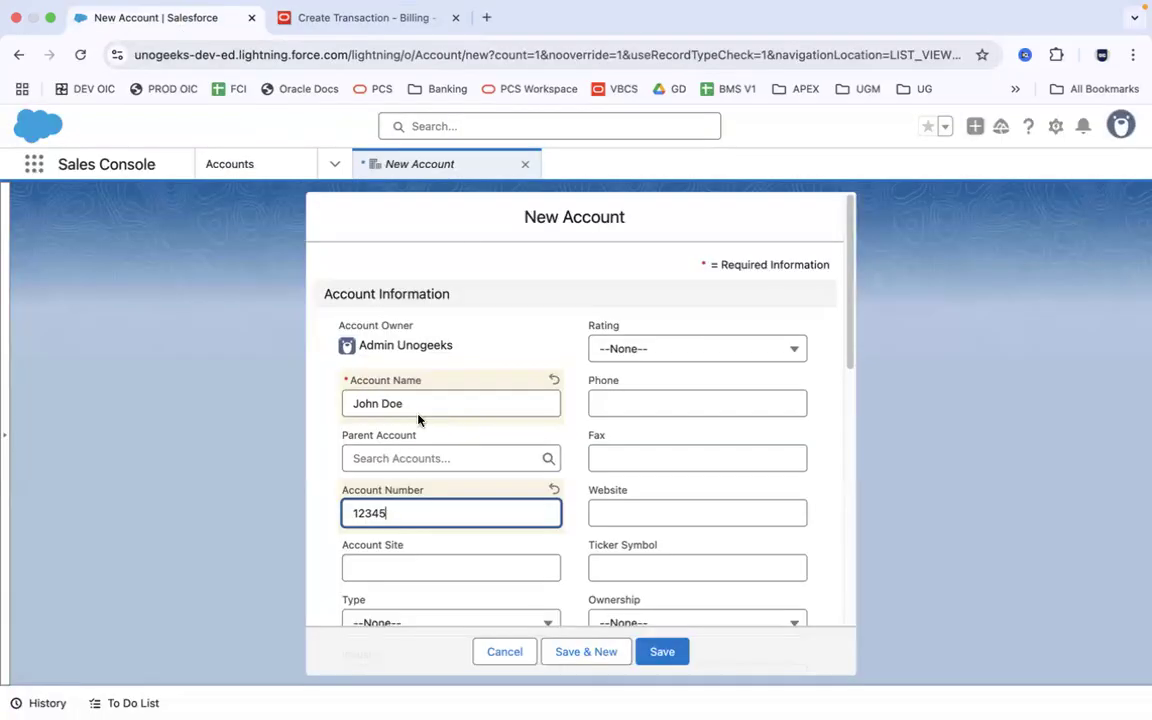
- Open the Oracle Fusion FuseWelcome home page in a new browser tab and place that tab ahead of the invoice tab
click(489, 18)
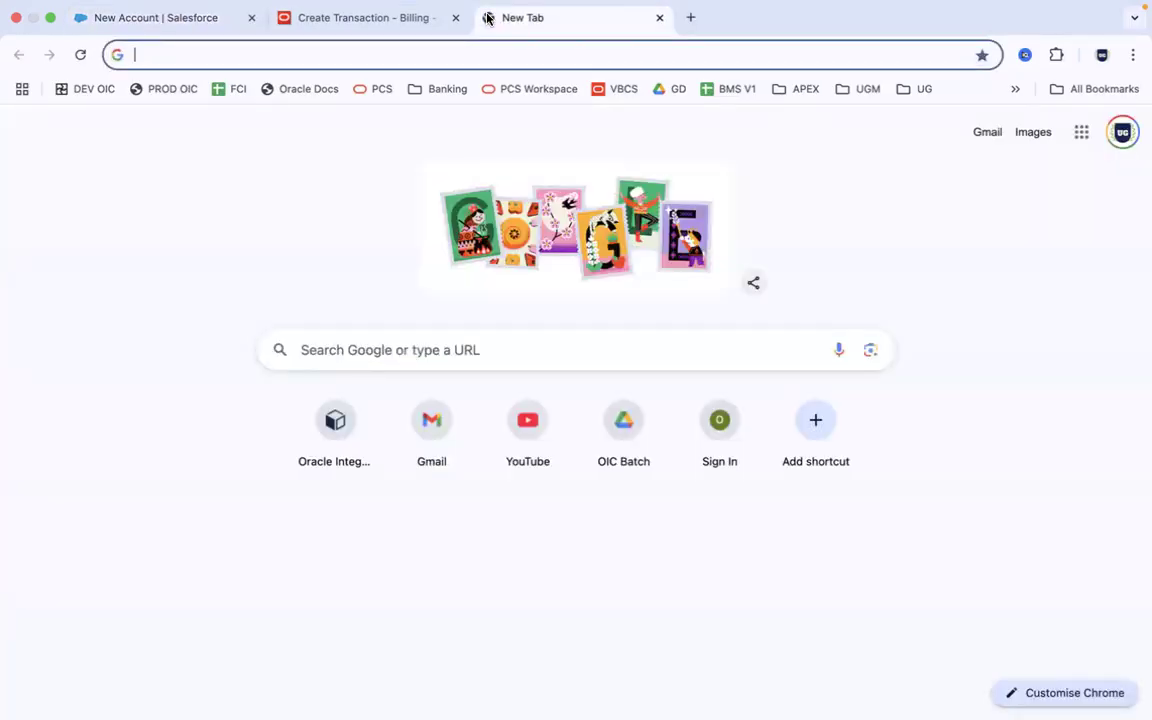
click(399, 16)
click(527, 18)
text(exgs-saasfademo1.ds-fa.oraclepdemos.com/fscmUI/faces/FuseWelcome)
key(Return)
drag(527, 18, 370, 17)
- From the Fusion home page, go to Manage Customers and start a new organization customer
click(155, 17)
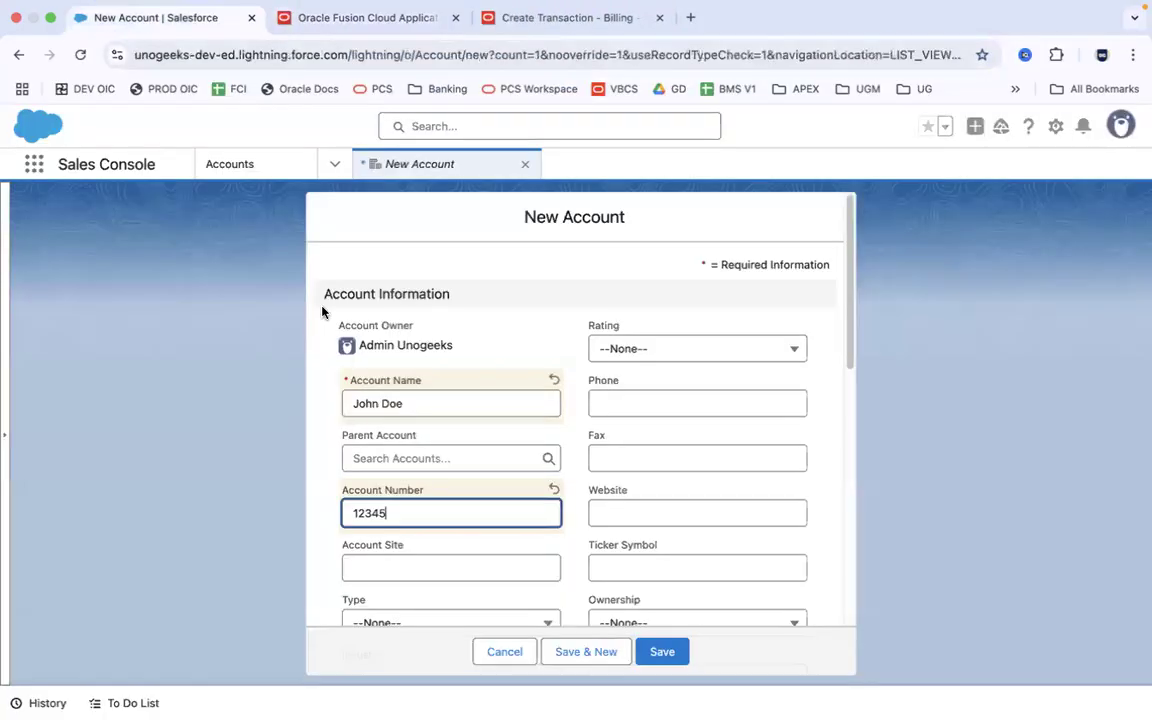
click(372, 17)
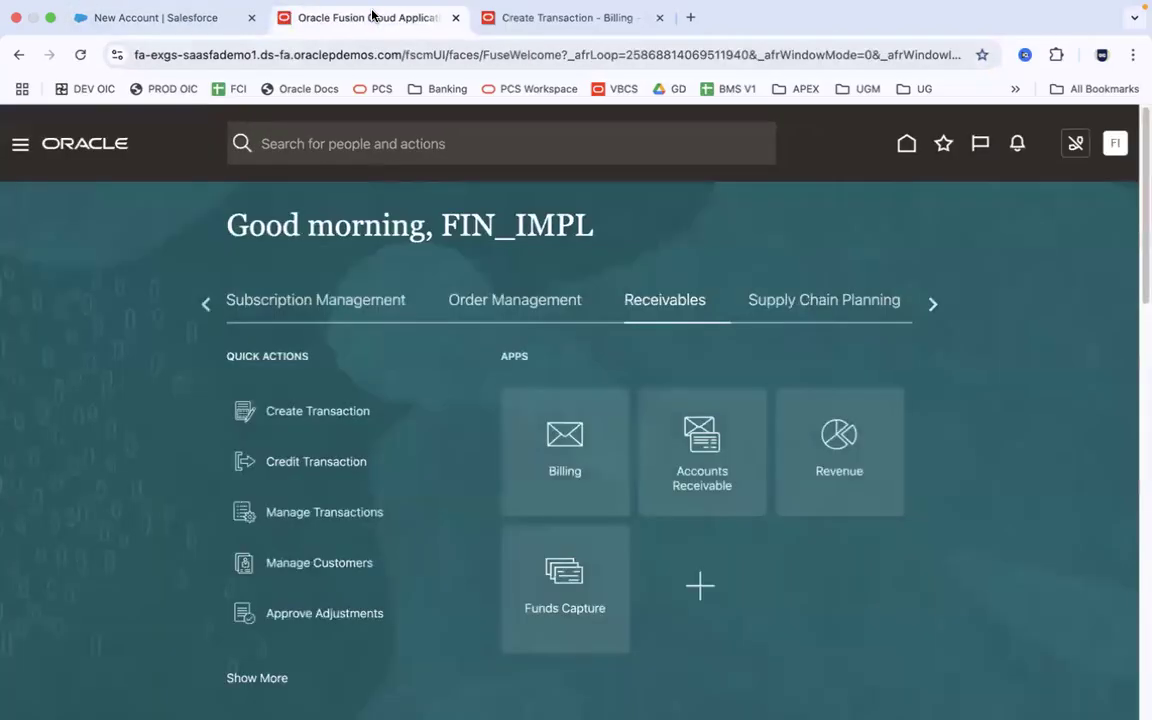
click(341, 566)
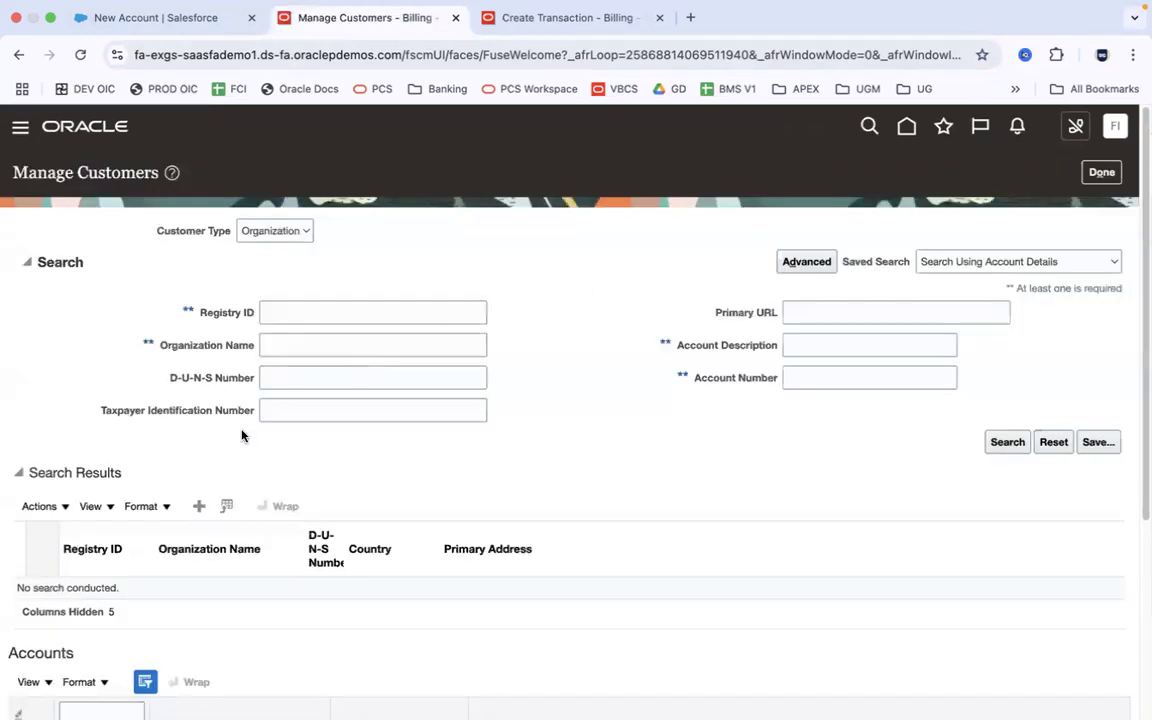
click(201, 507)
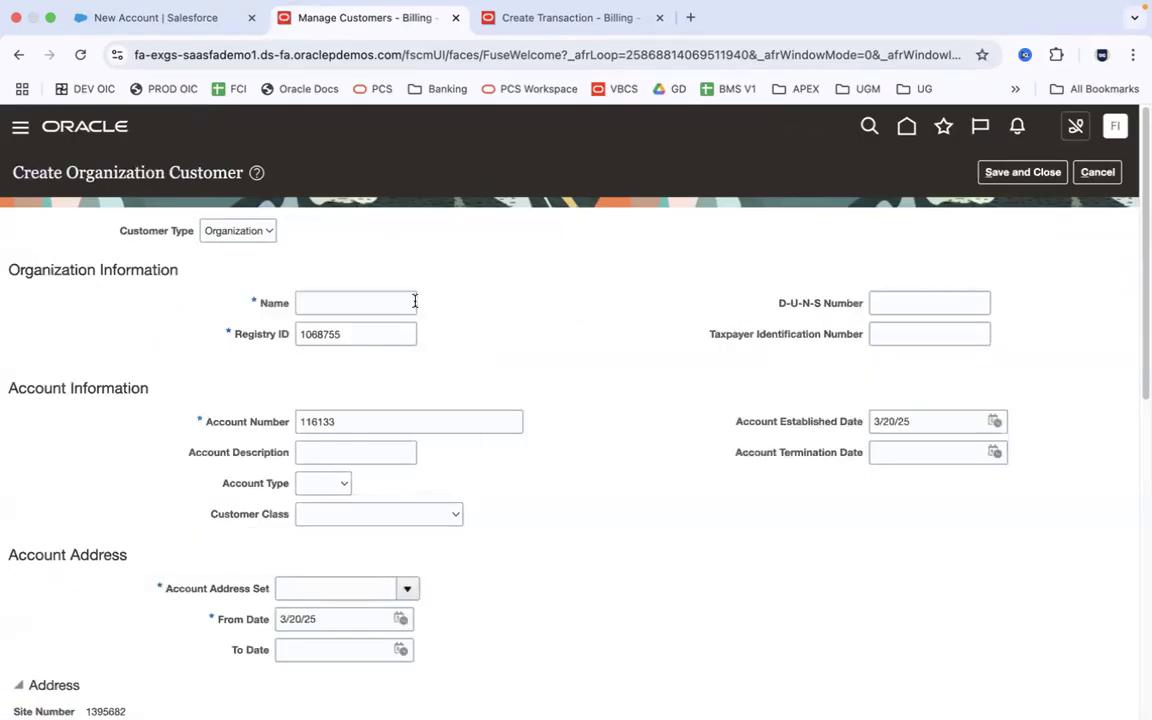
- Return to the Oracle invoice and try to enter the customer's full name as the Bill-to Name
click(552, 26)
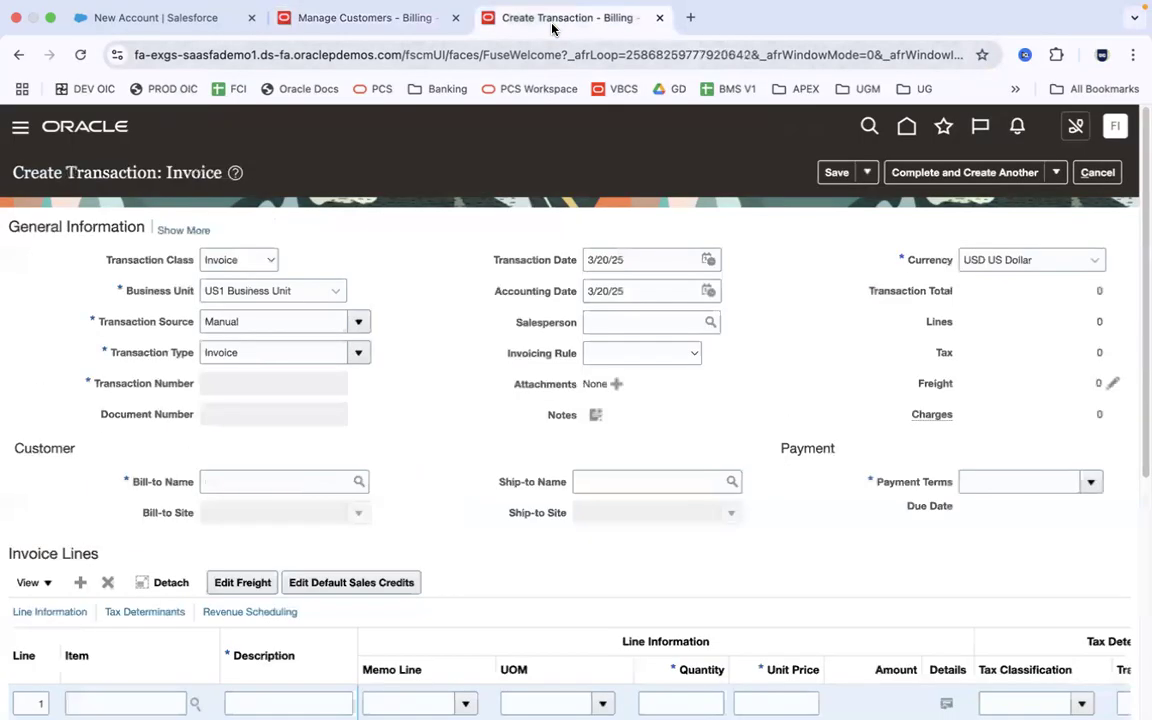
click(288, 485)
text(John Doe)
click(460, 486)
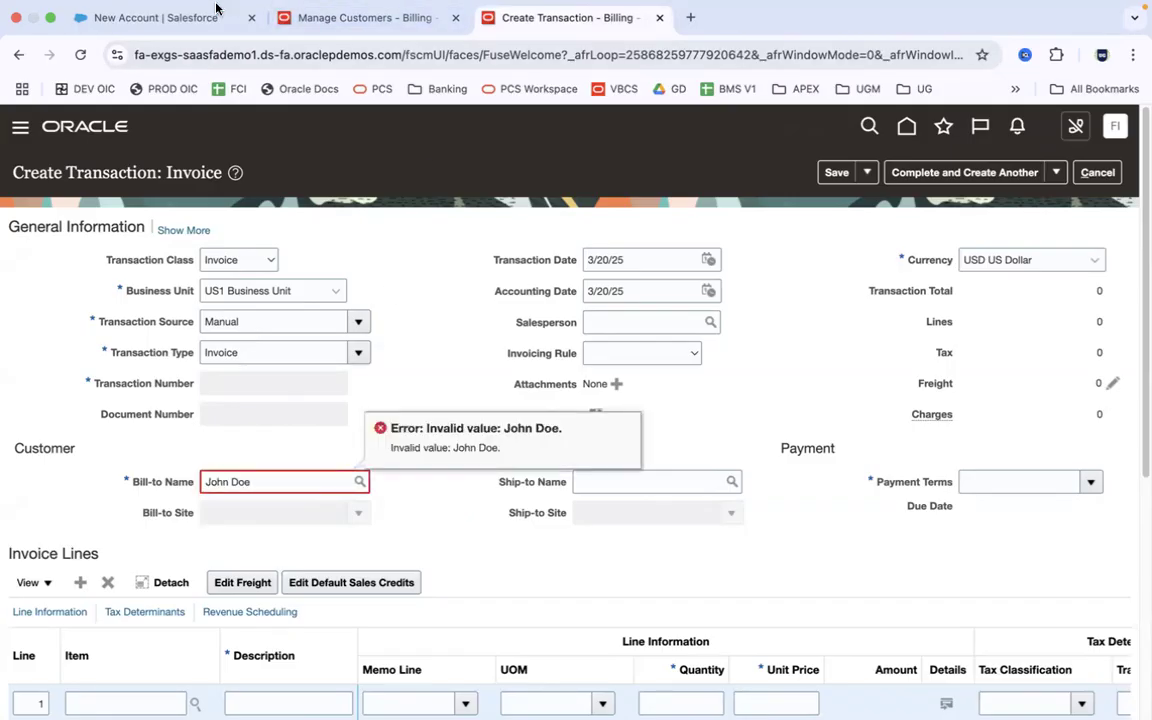
- Compare the Salesforce account details with the fields of the blank Create Organization Customer form
click(168, 17)
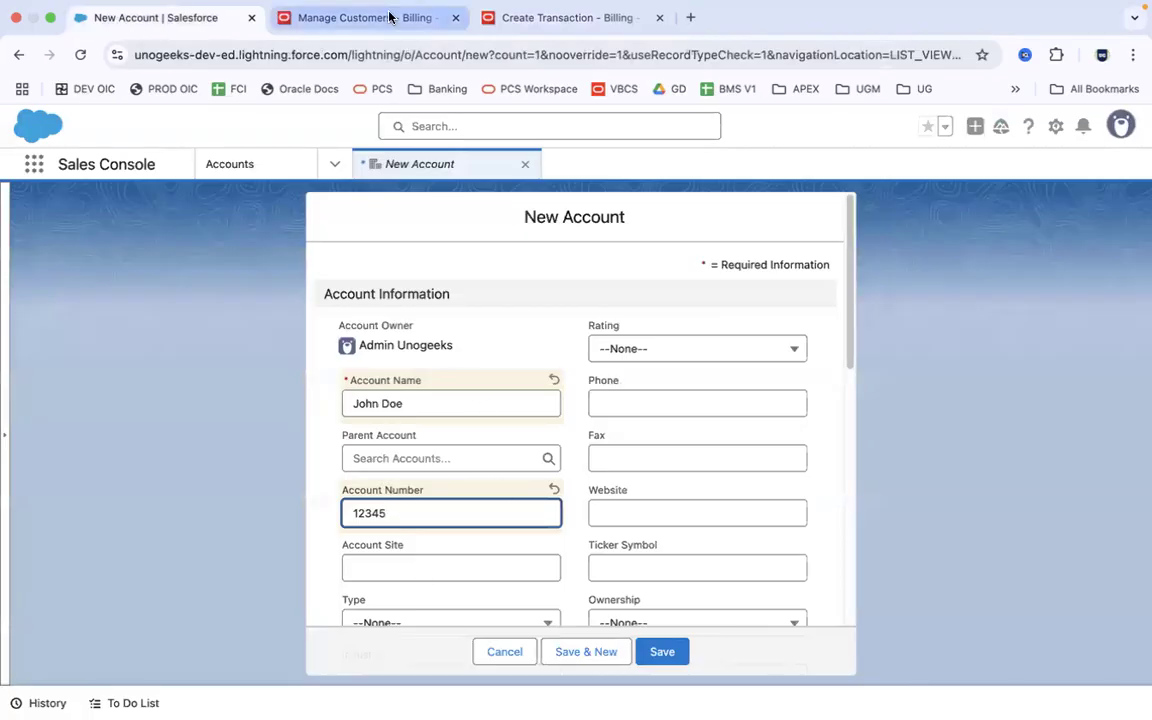
click(355, 17)
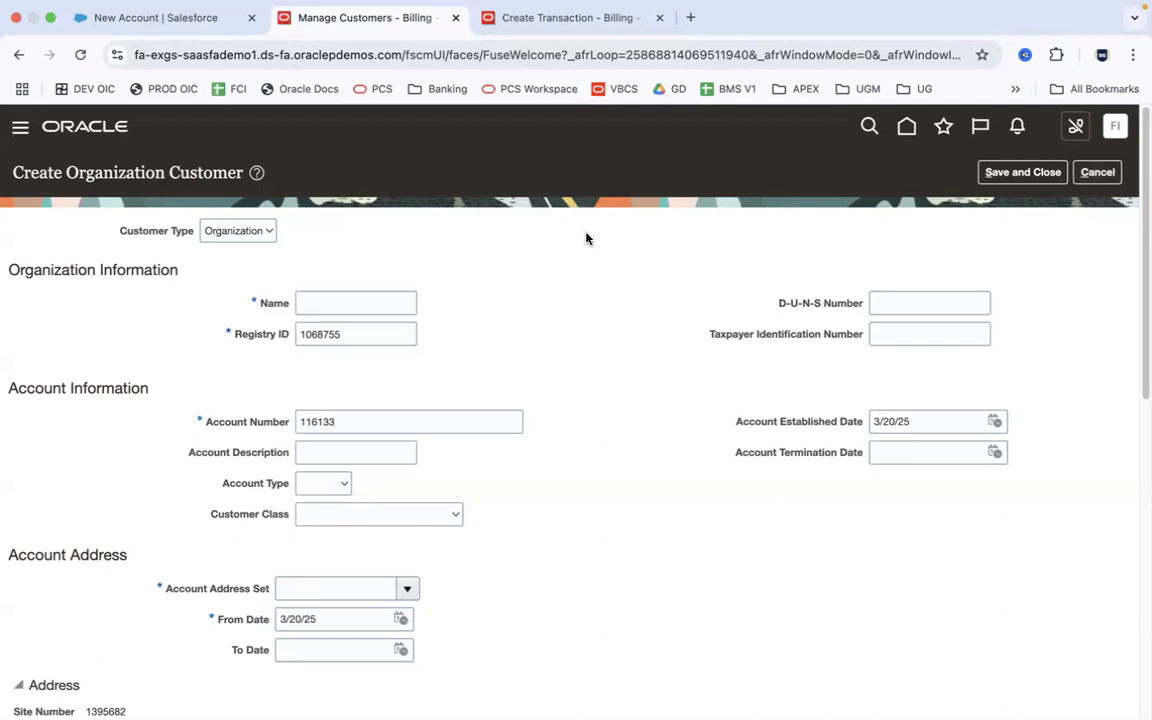
click(177, 18)
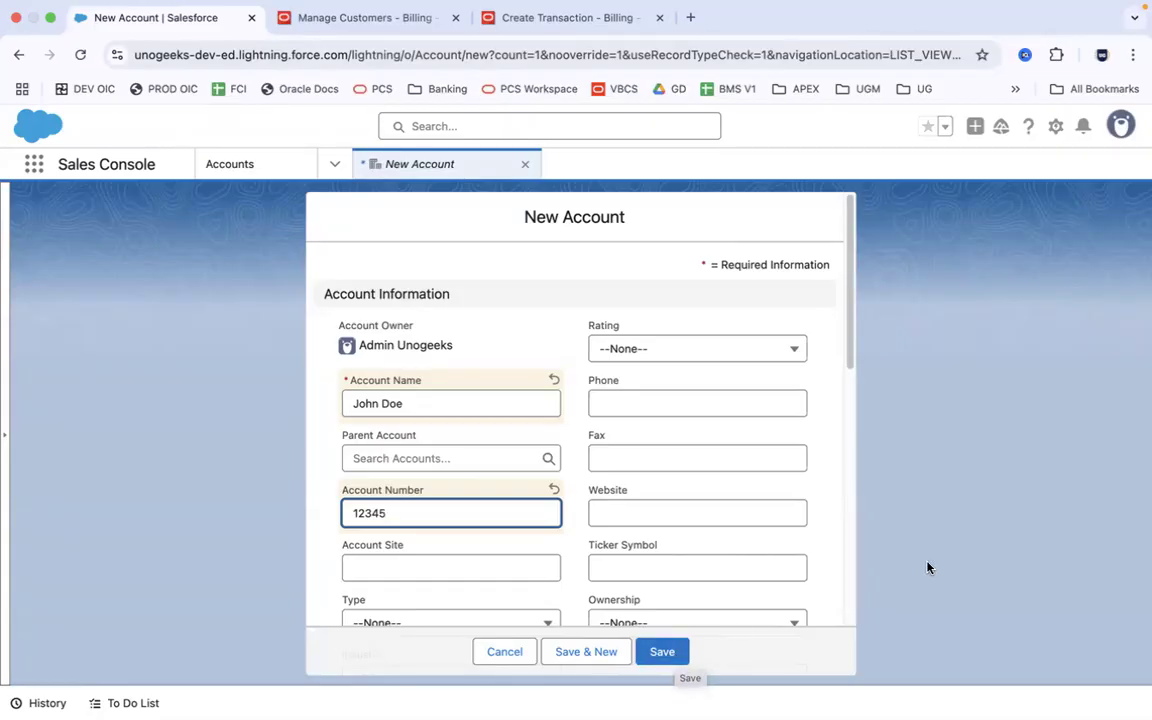
- Copy the account name from the Salesforce form and paste it over the invoice's Bill-to Name
triple_click(461, 399)
key(super+c)
click(570, 17)
key(super+a)
key(super+v)
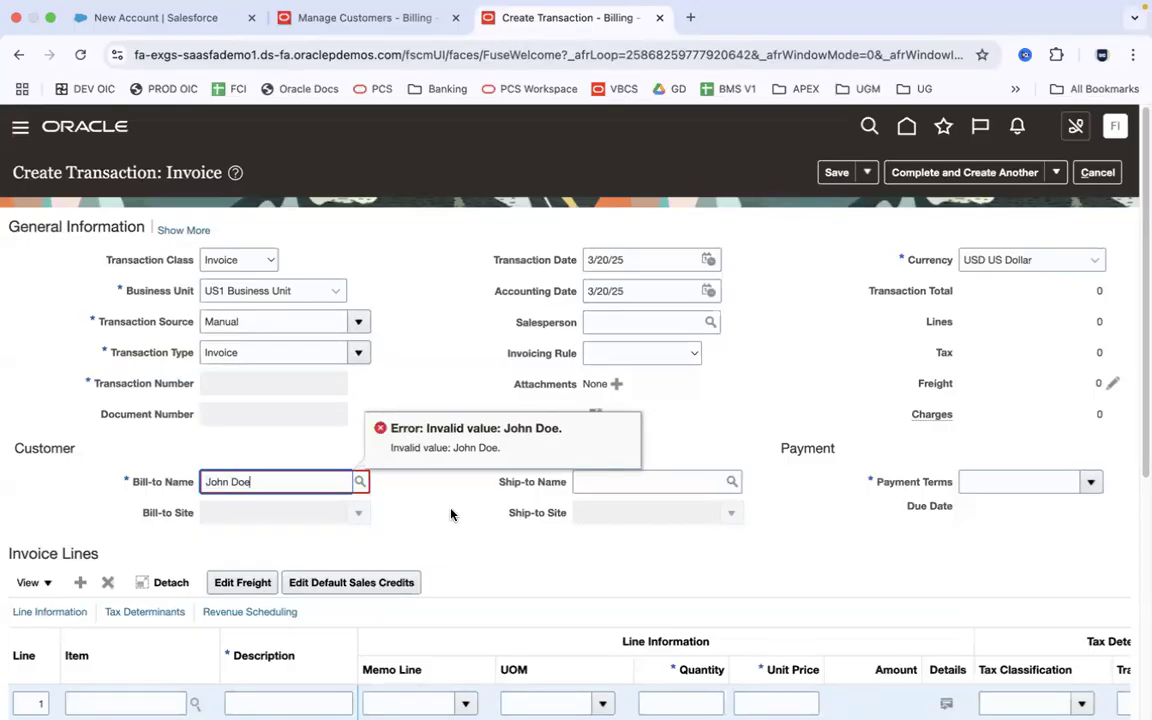
- Open 1.1.Introduction Notes.sql from the 1.Integrations folder in the code editor and close the other open files
click(155, 17)
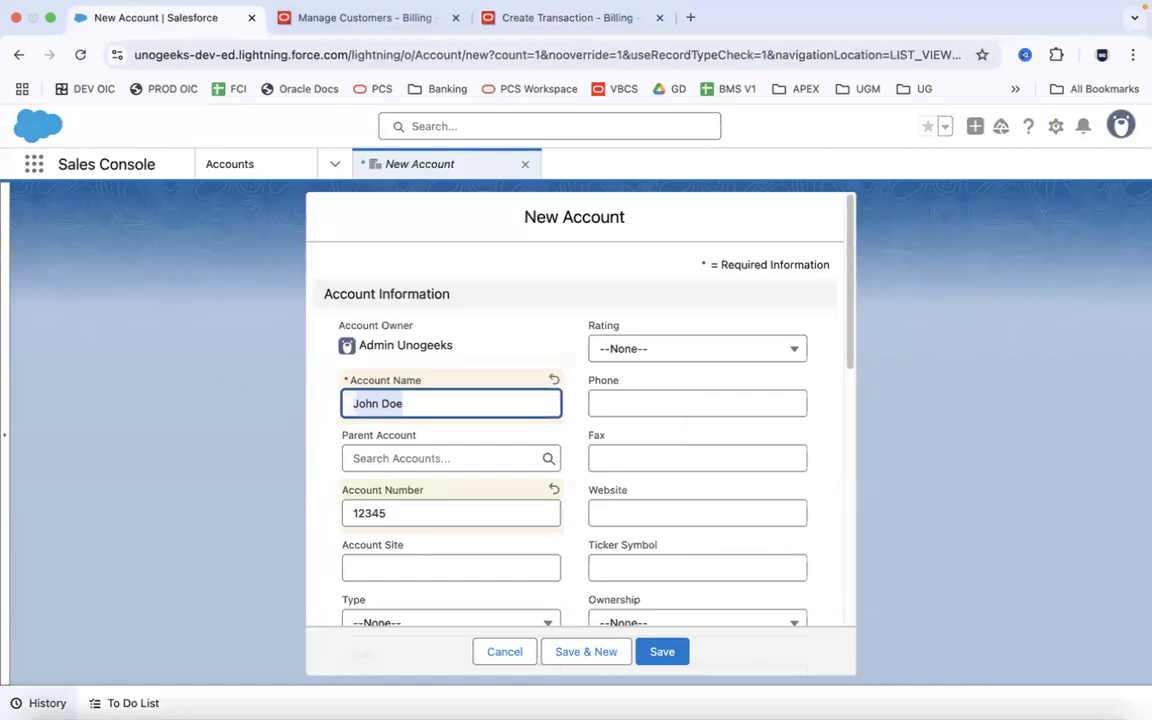
click(42, 688)
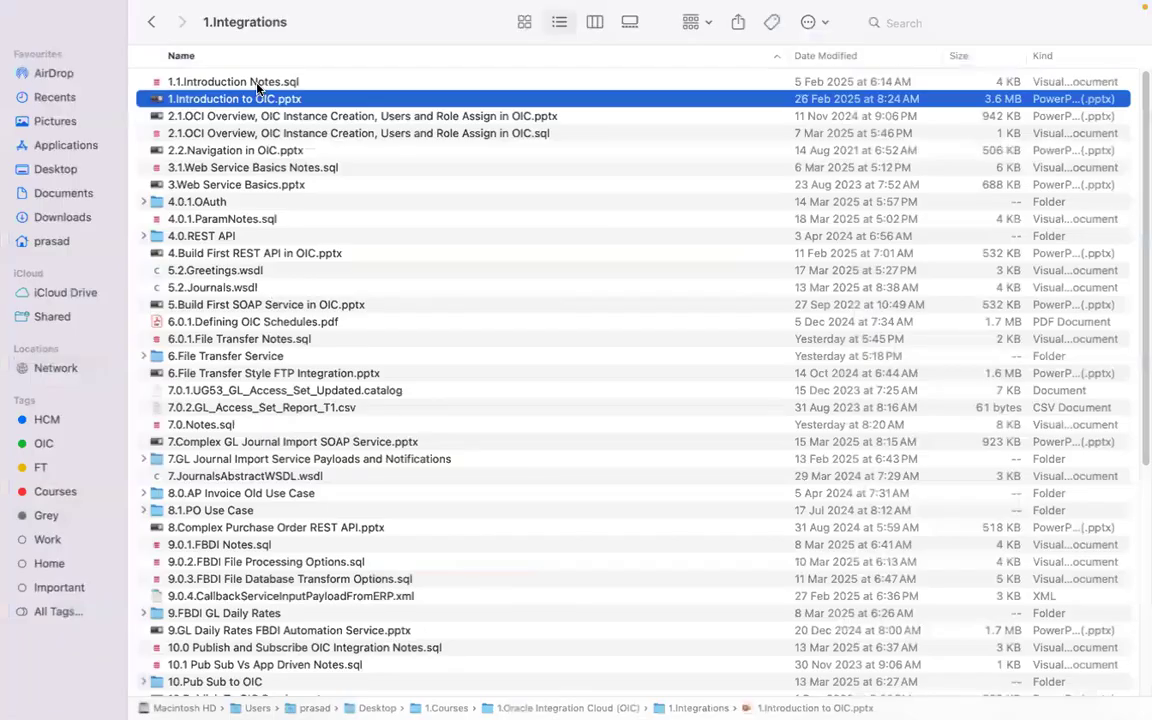
click(257, 84)
double_click(257, 84)
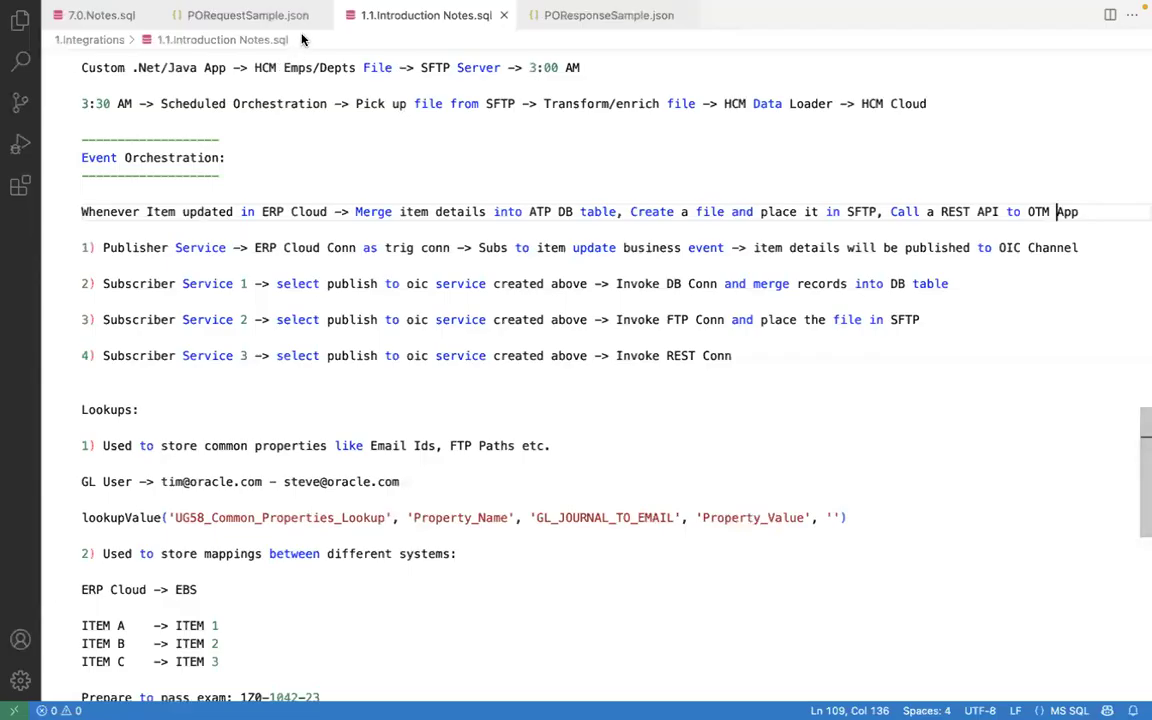
click(146, 15)
click(355, 14)
- Find the Salesforce with ERP Cloud section in the notes and read its customer creation requirement
drag(1141, 471, 1141, 113)
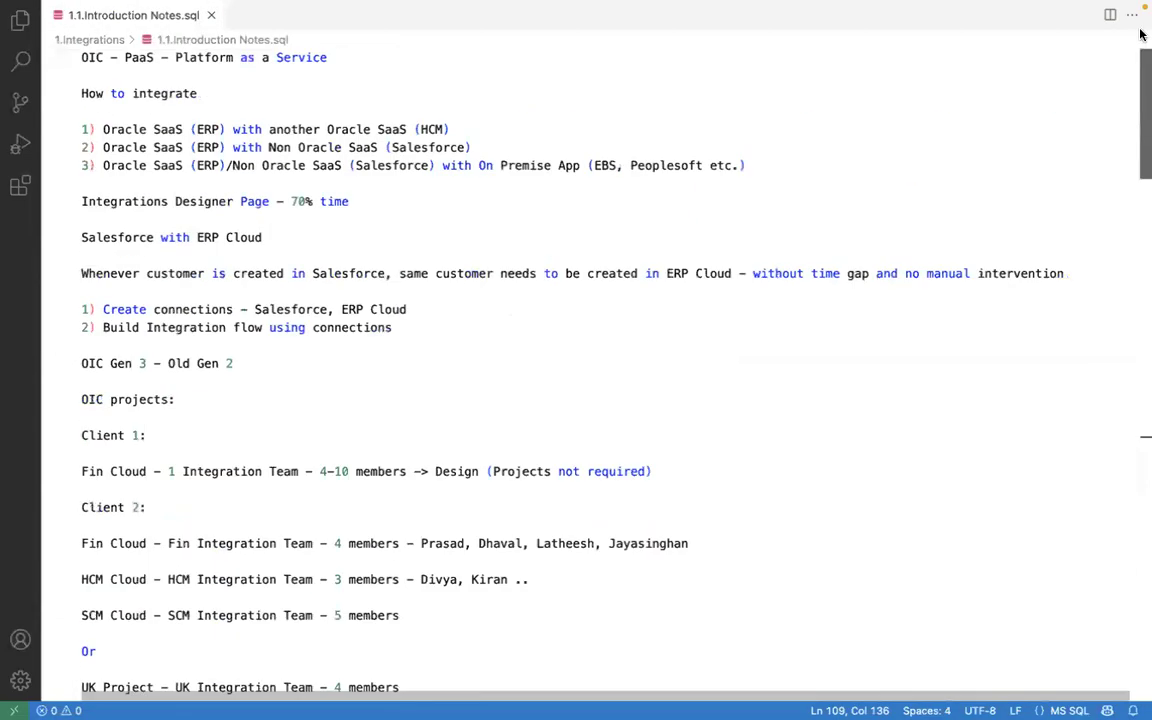
click(276, 272)
click(355, 273)
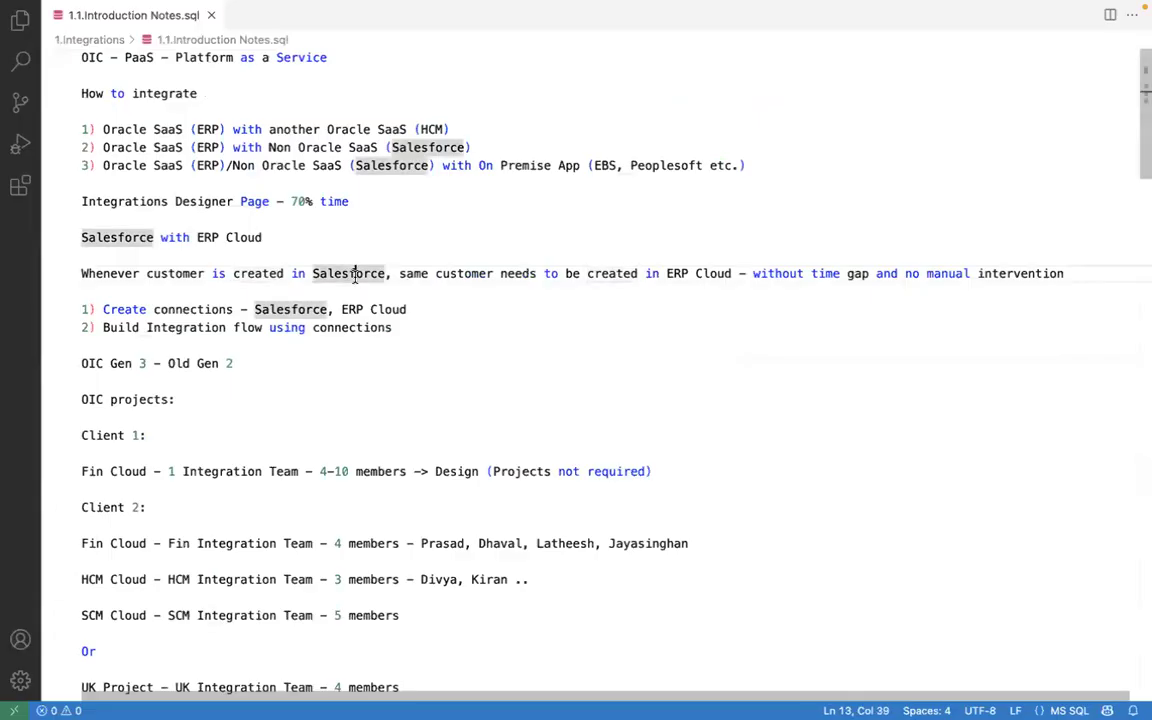
click(681, 272)
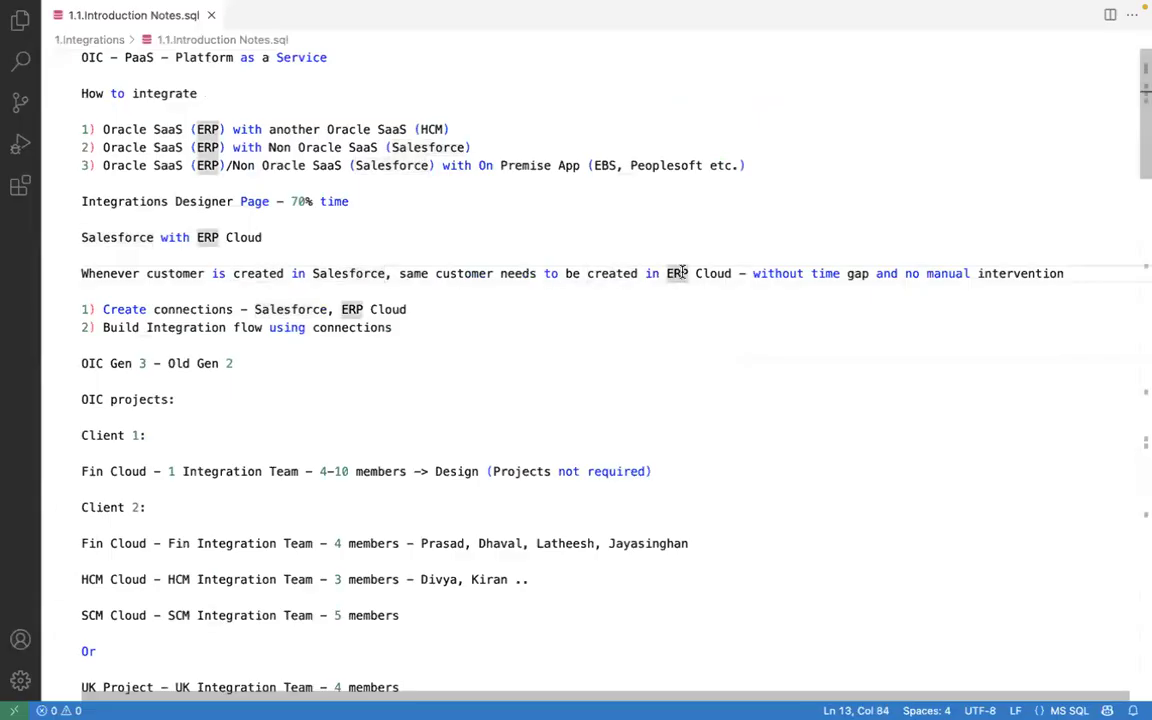
click(851, 276)
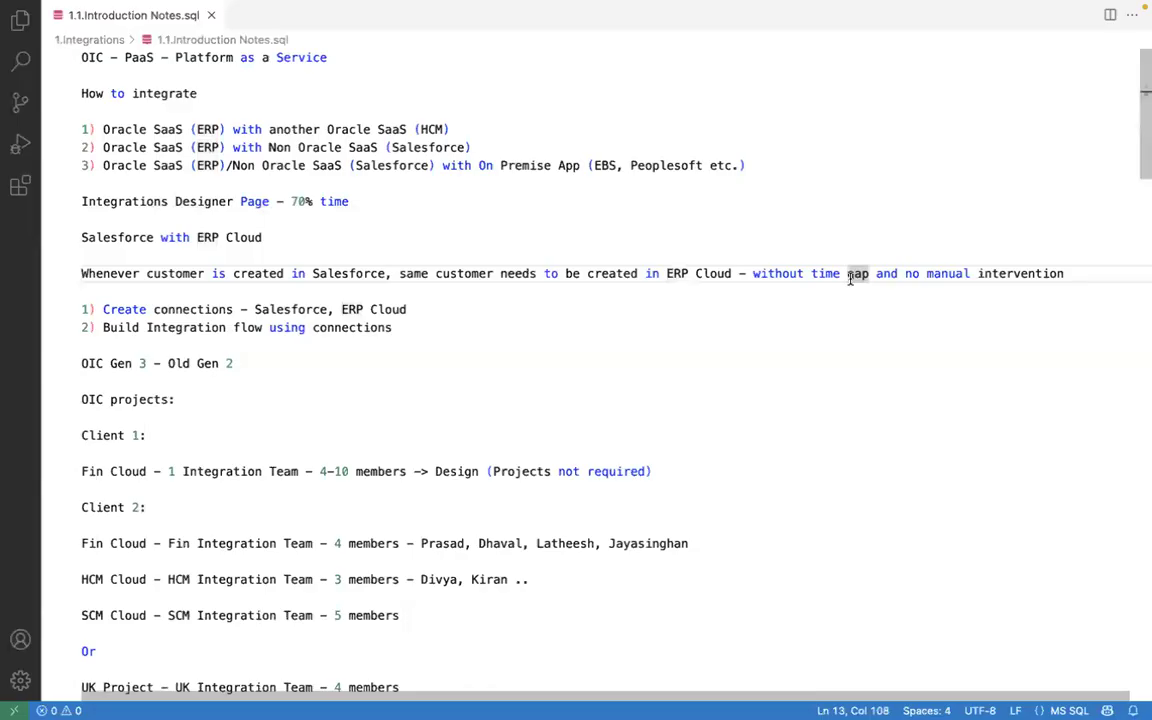
- Switch back to the browser and review the Salesforce account name against the Oracle invoice
key(super+Tab)
key(super+Tab)
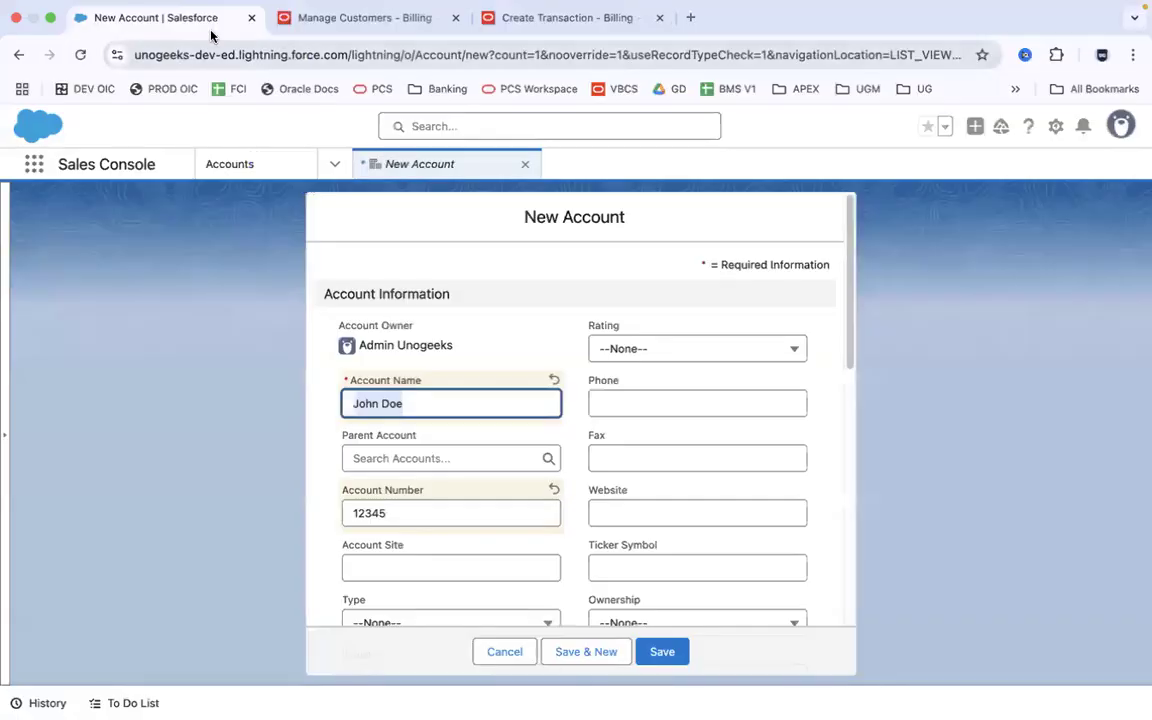
click(419, 403)
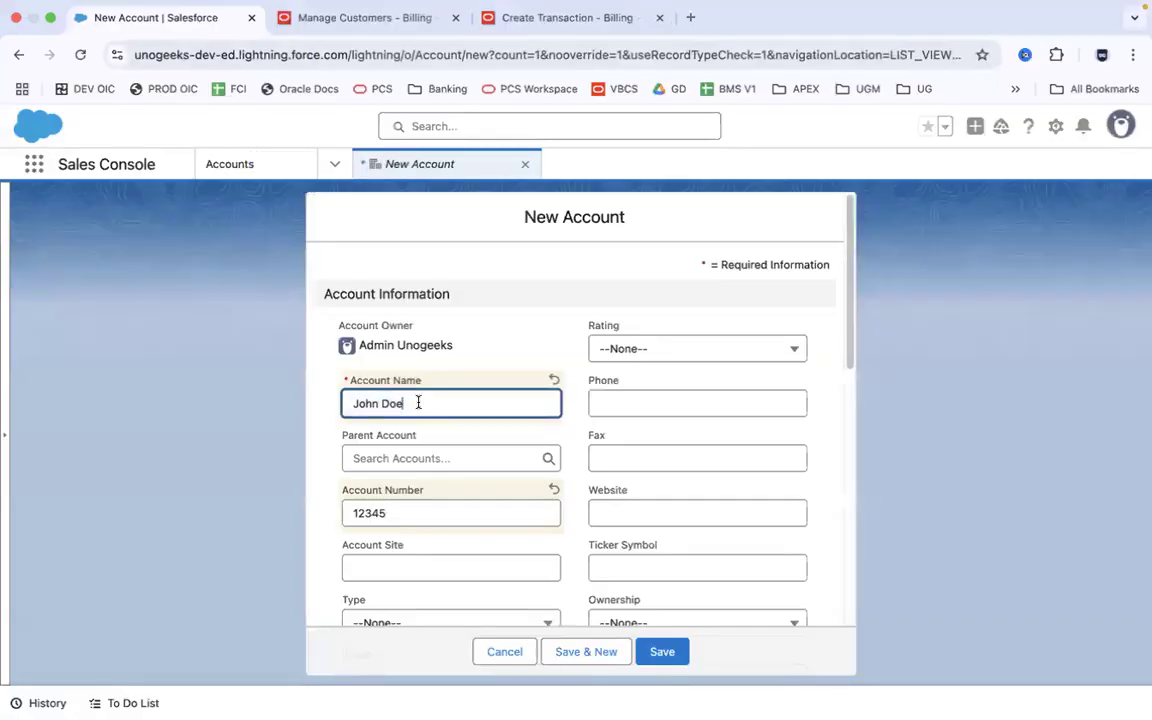
click(561, 30)
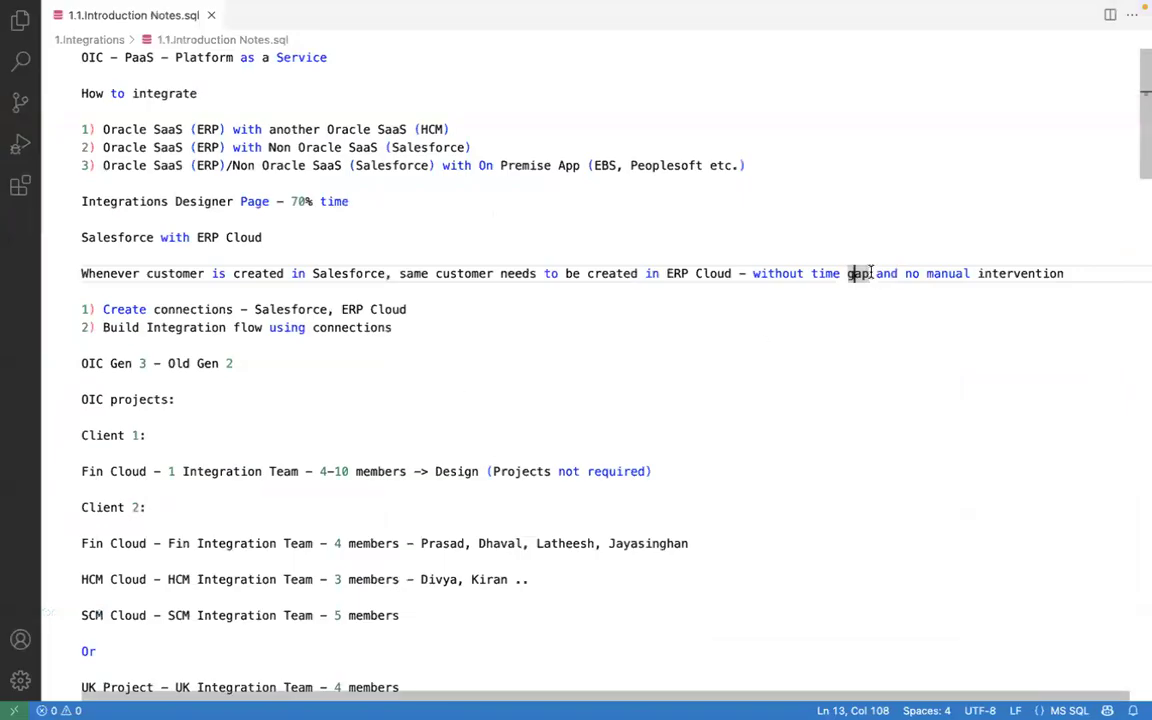
- In the introduction notes, highlight "no manual intervention" and the whole sentence on creating Salesforce customers in ERP Cloud
click(871, 272)
click(905, 272)
shift+click(1063, 272)
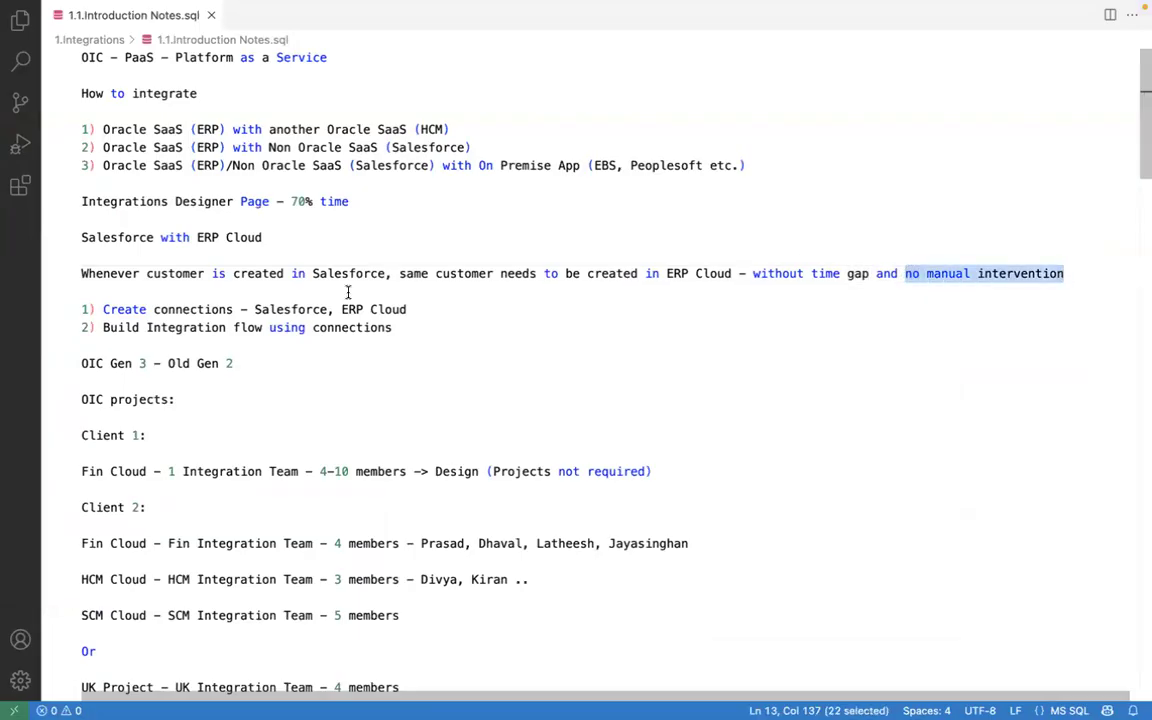
click(81, 273)
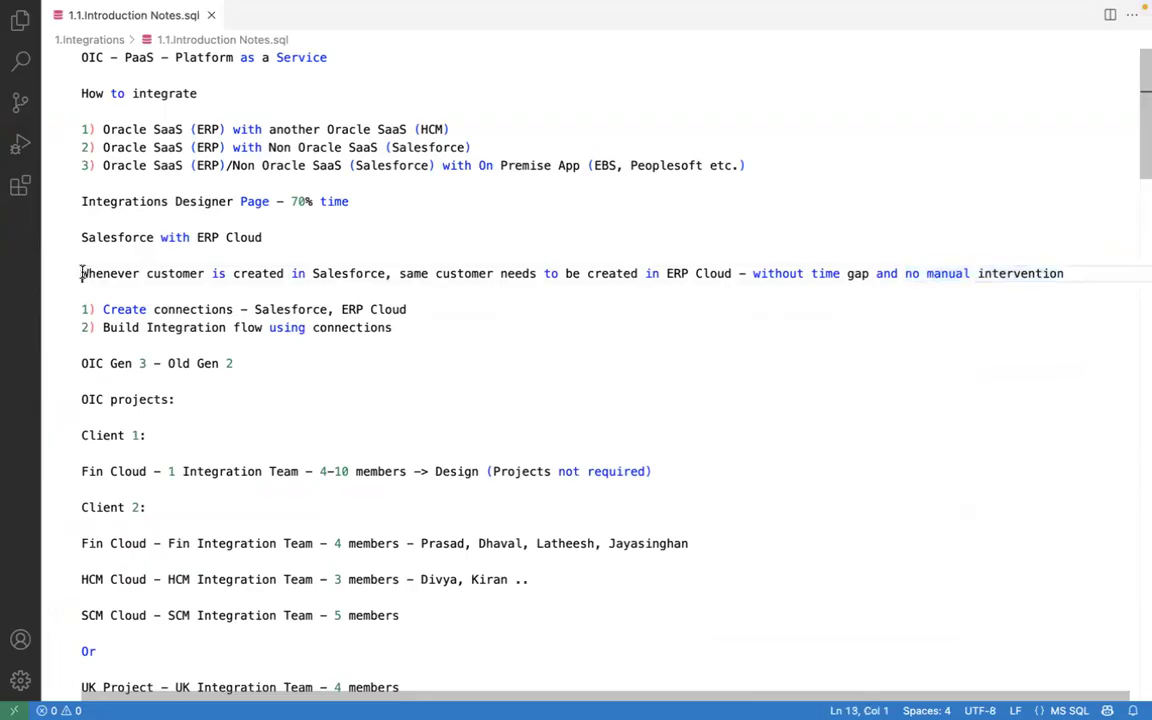
shift+click(1066, 273)
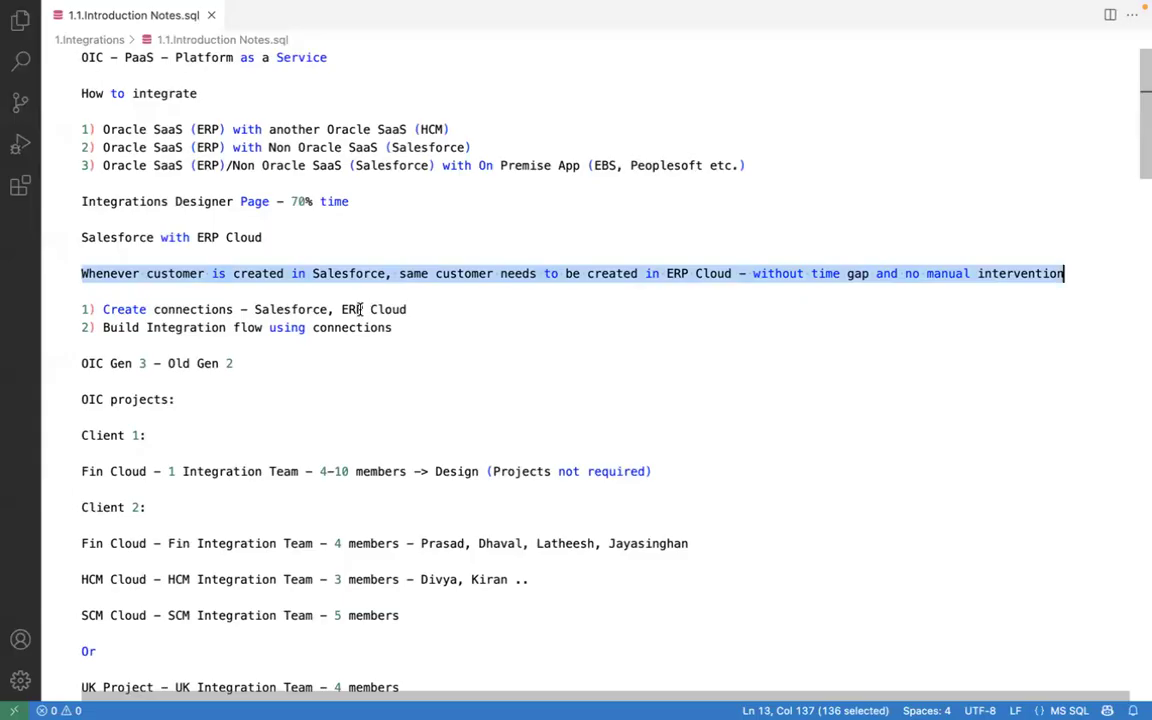
- Switch to the Oracle Integration browser window and close the two Project detail tabs
key(super+Tab)
key(super+Tab)
key(super+Tab)
key(super+Tab)
key(super+Tab)
key(super+Tab)
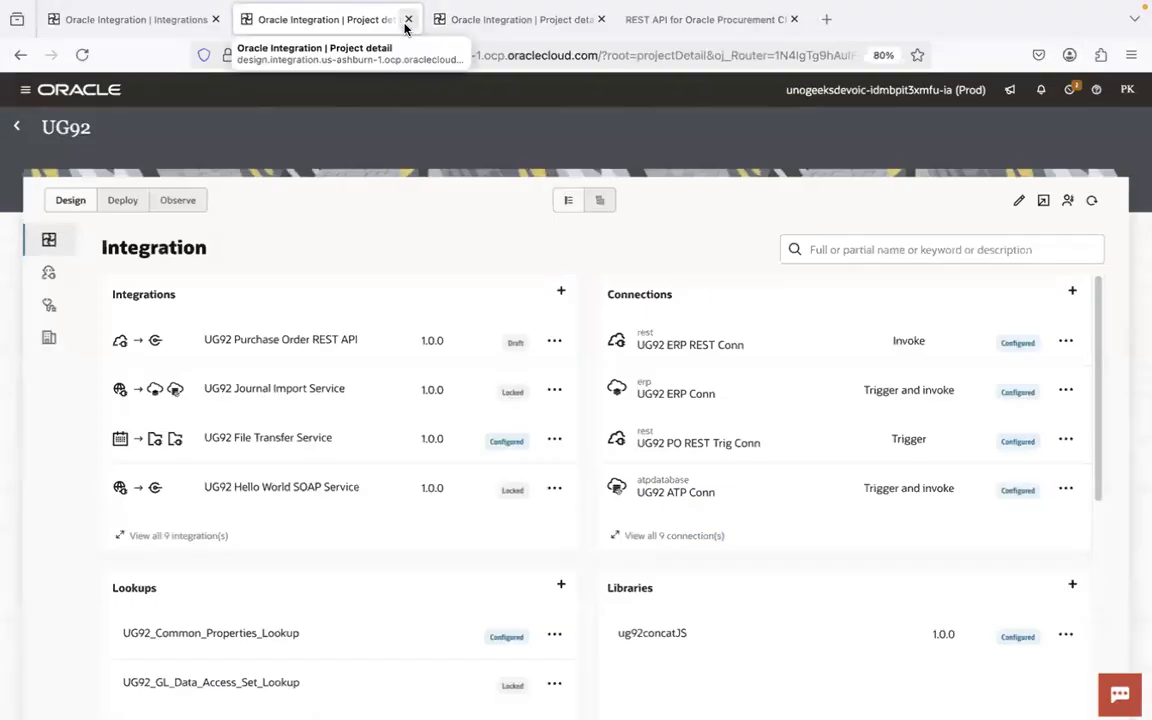
click(408, 19)
click(408, 19)
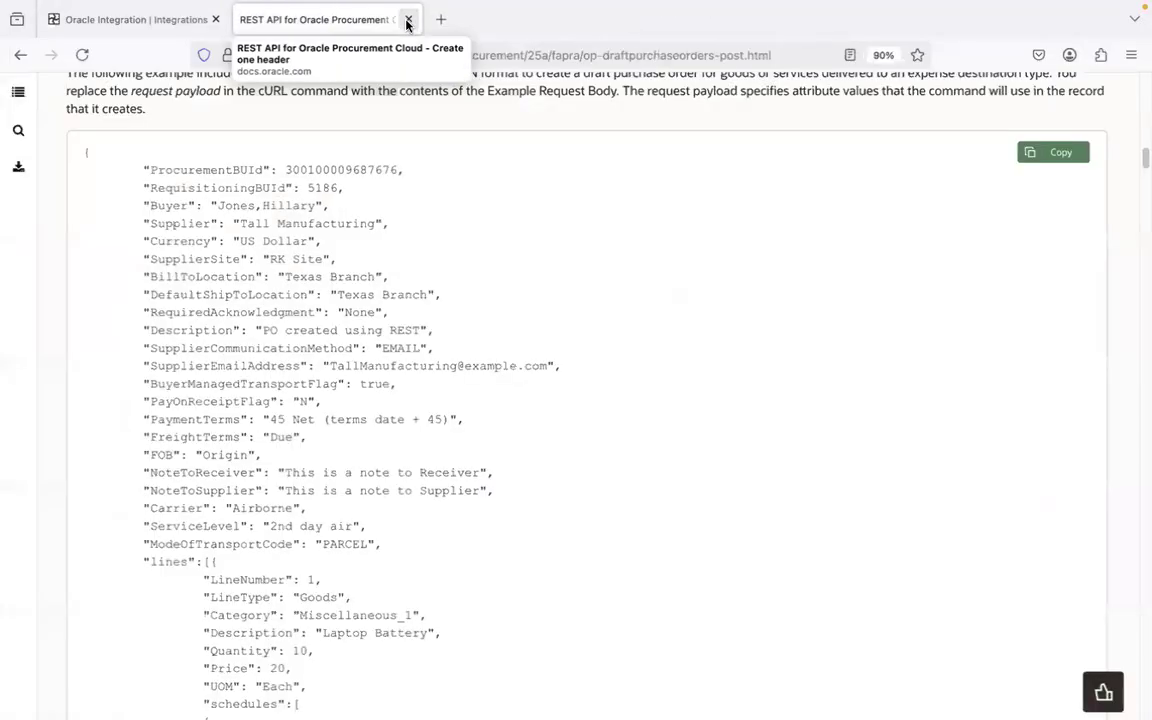
- Open the DEV OIC instance in a new tab and close the REST API documentation and old Integrations tabs
click(408, 19)
click(249, 20)
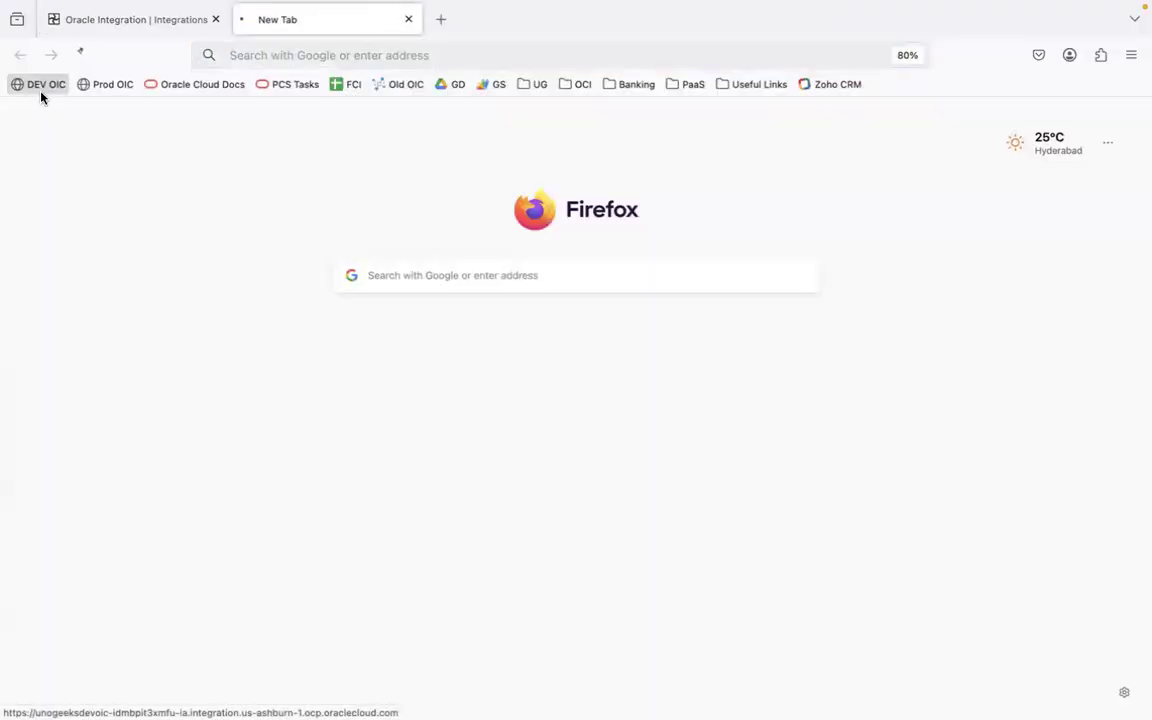
click(41, 93)
click(215, 19)
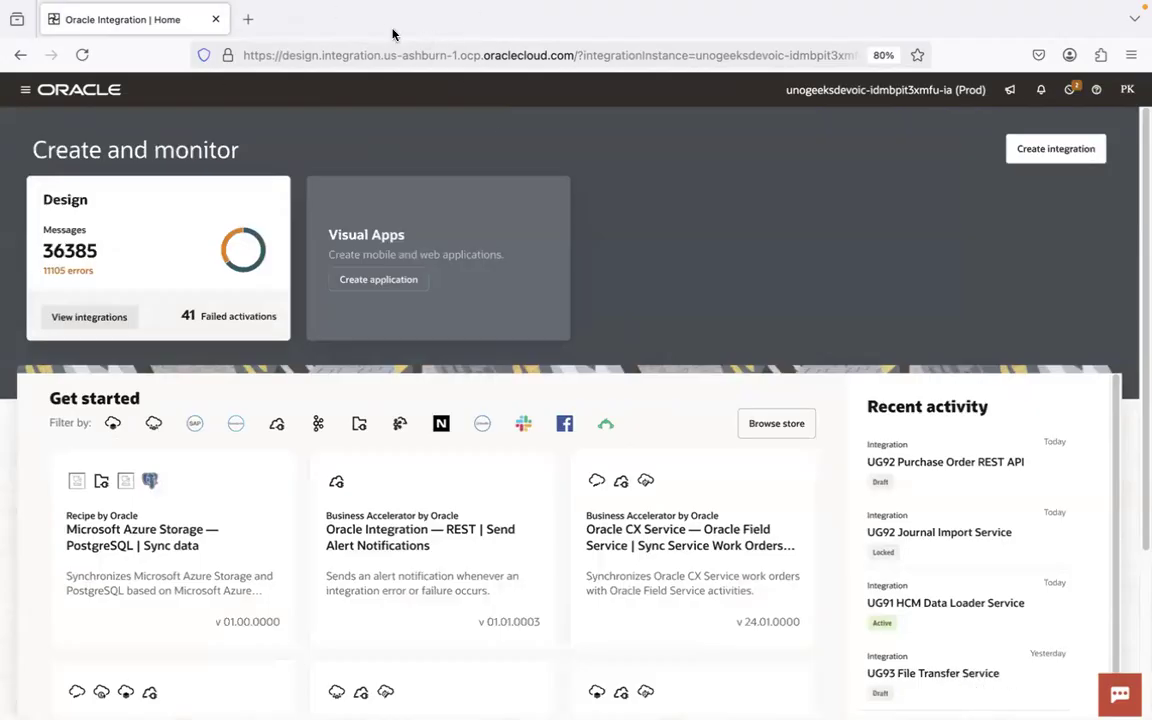
- Glance at the Oracle invoice in Chrome, return to Oracle Integration in Firefox and review its main navigation entries
key(super+Tab)
key(super+Tab)
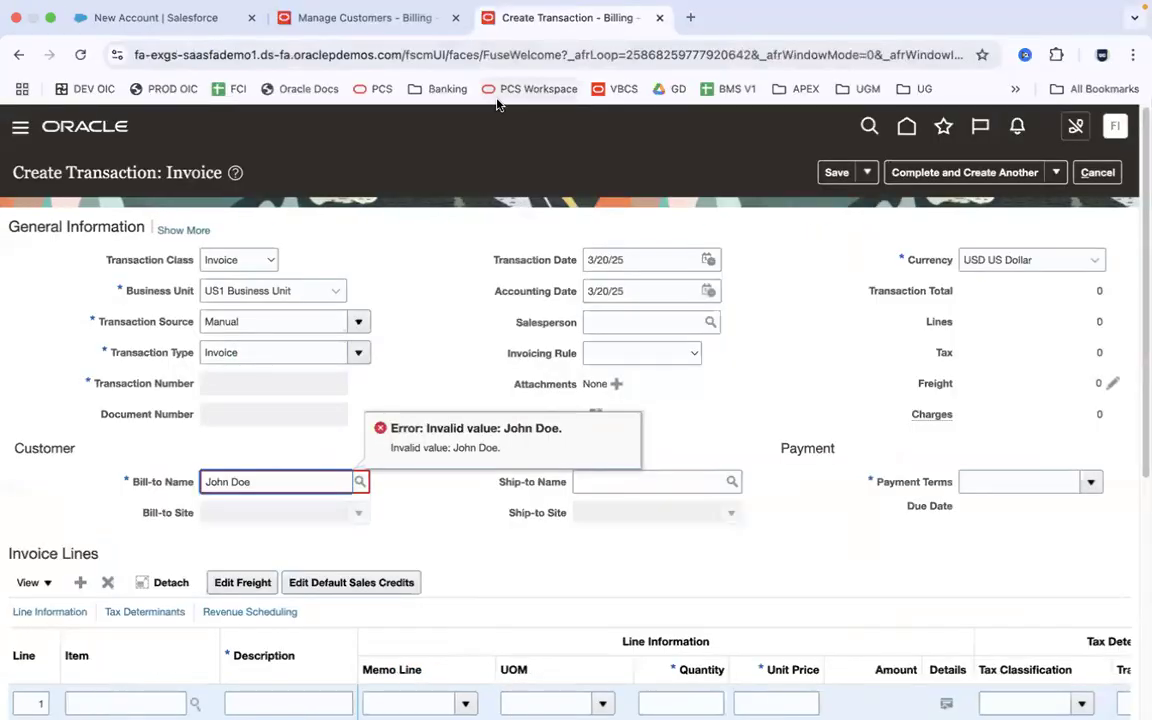
key(super+Tab)
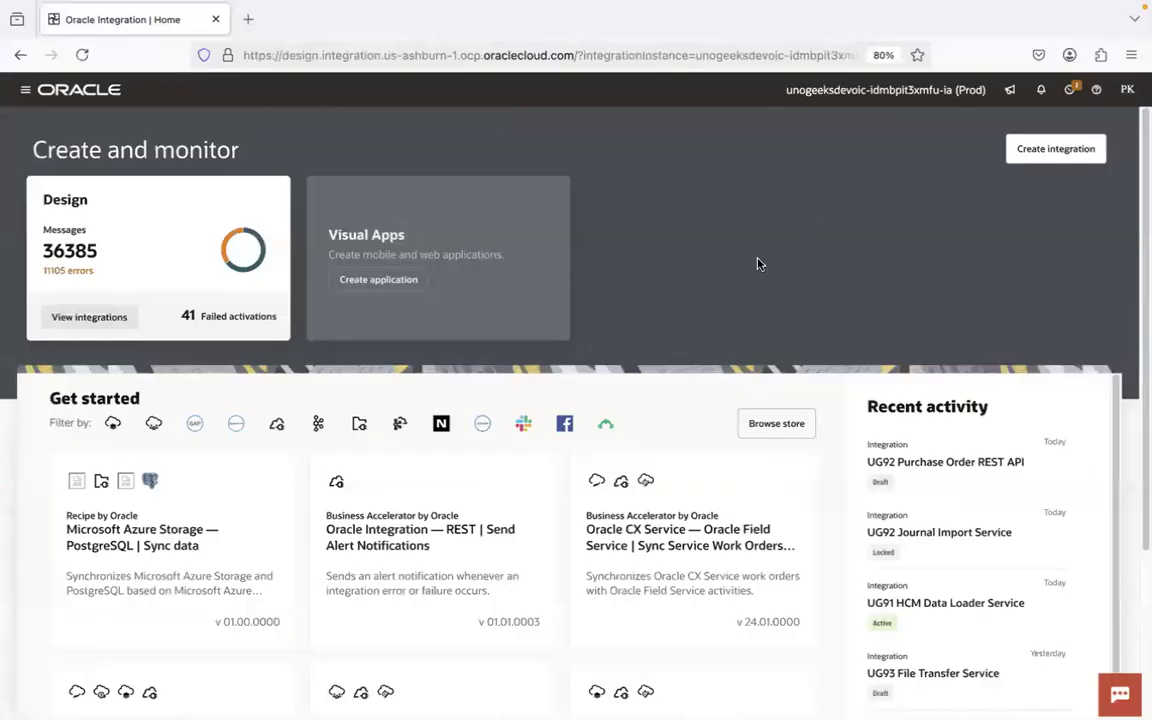
click(26, 89)
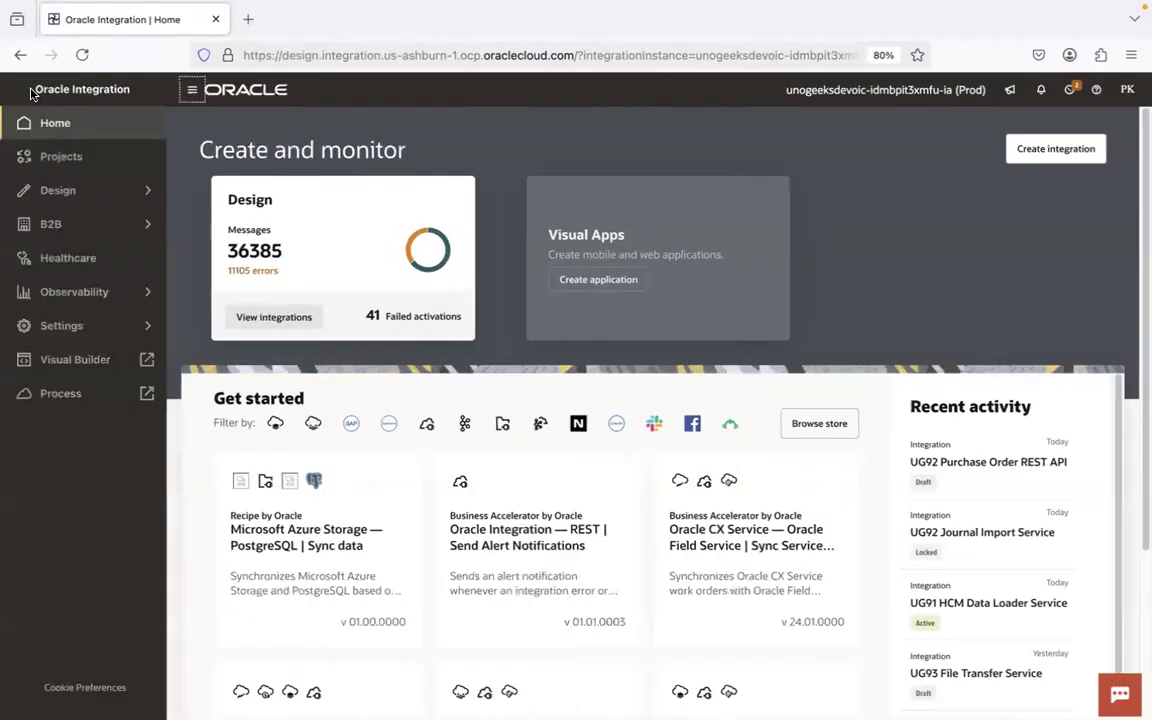
click(530, 89)
click(192, 89)
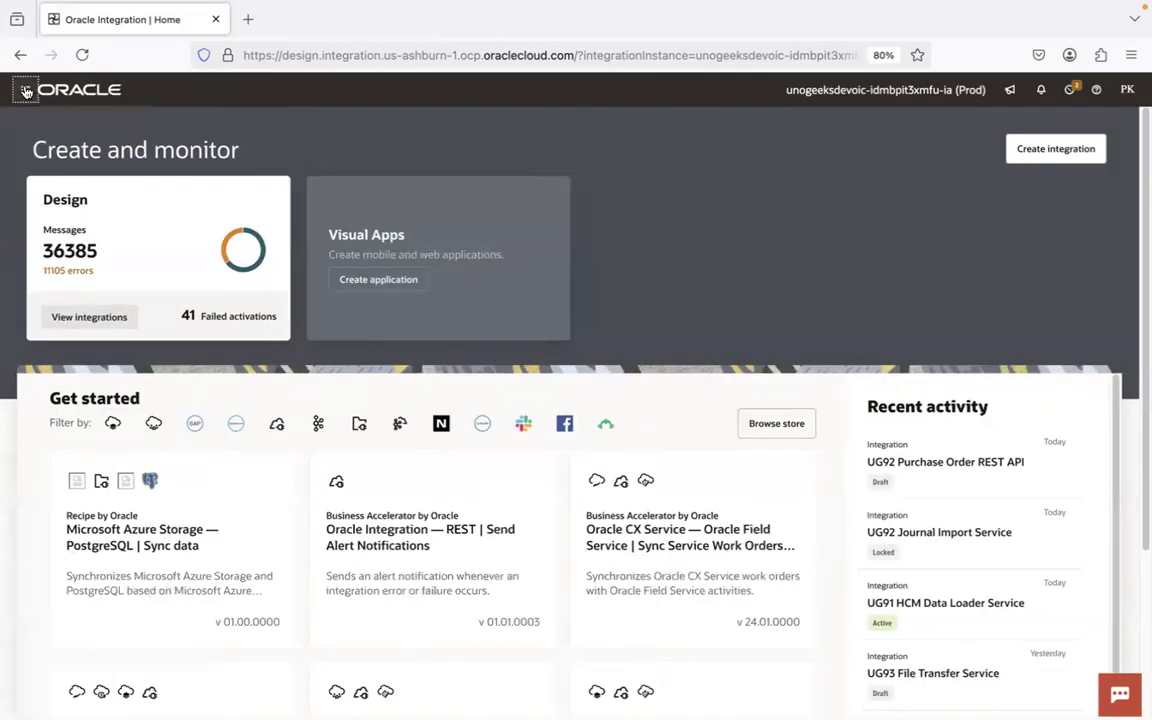
click(26, 91)
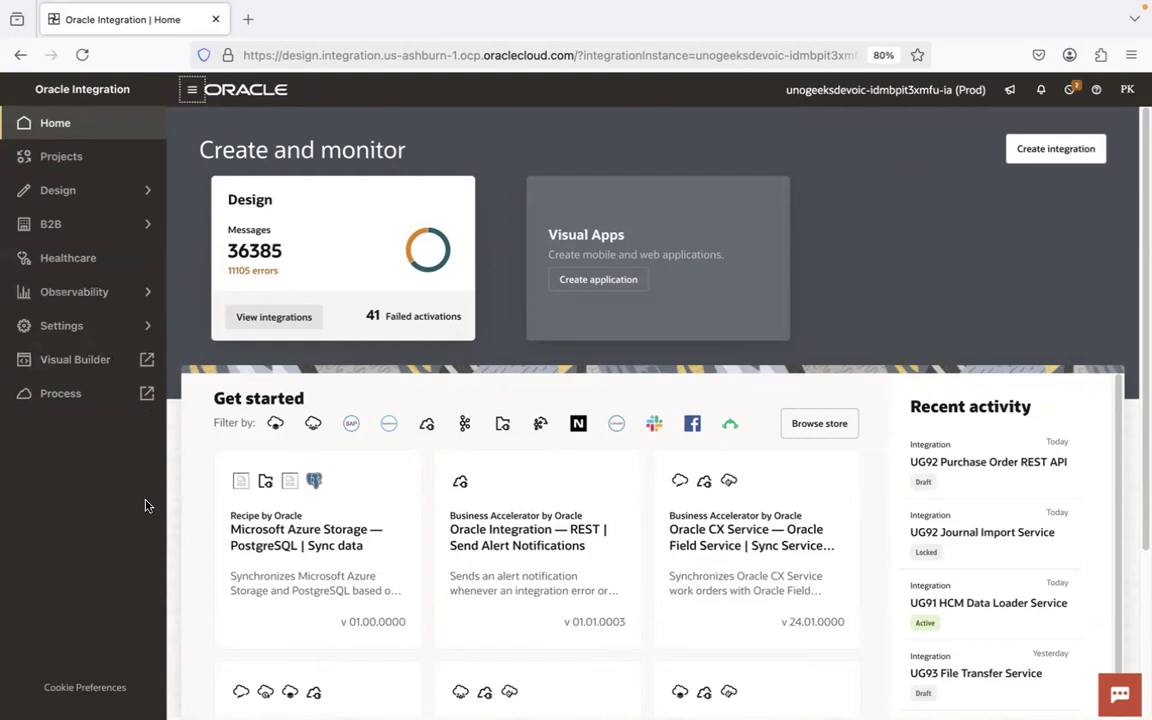
click(193, 90)
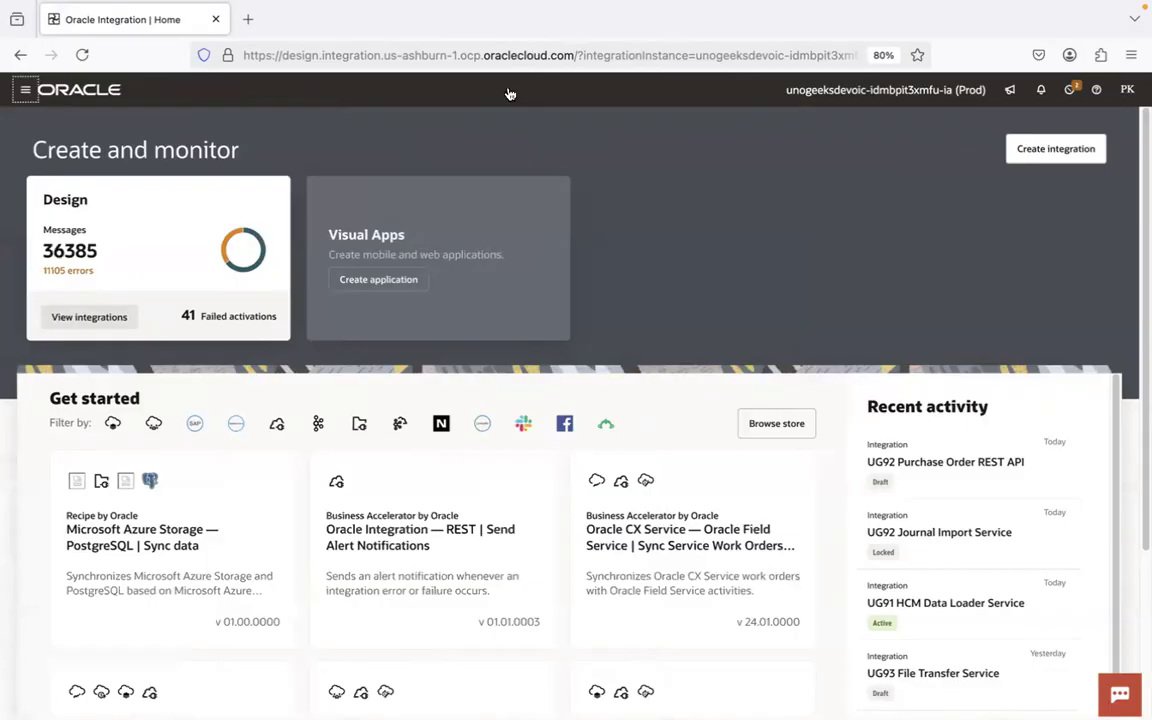
- Switch to the introduction notes and highlight "Gen 3" and "Gen 2" in the OIC version line
key(super+Tab)
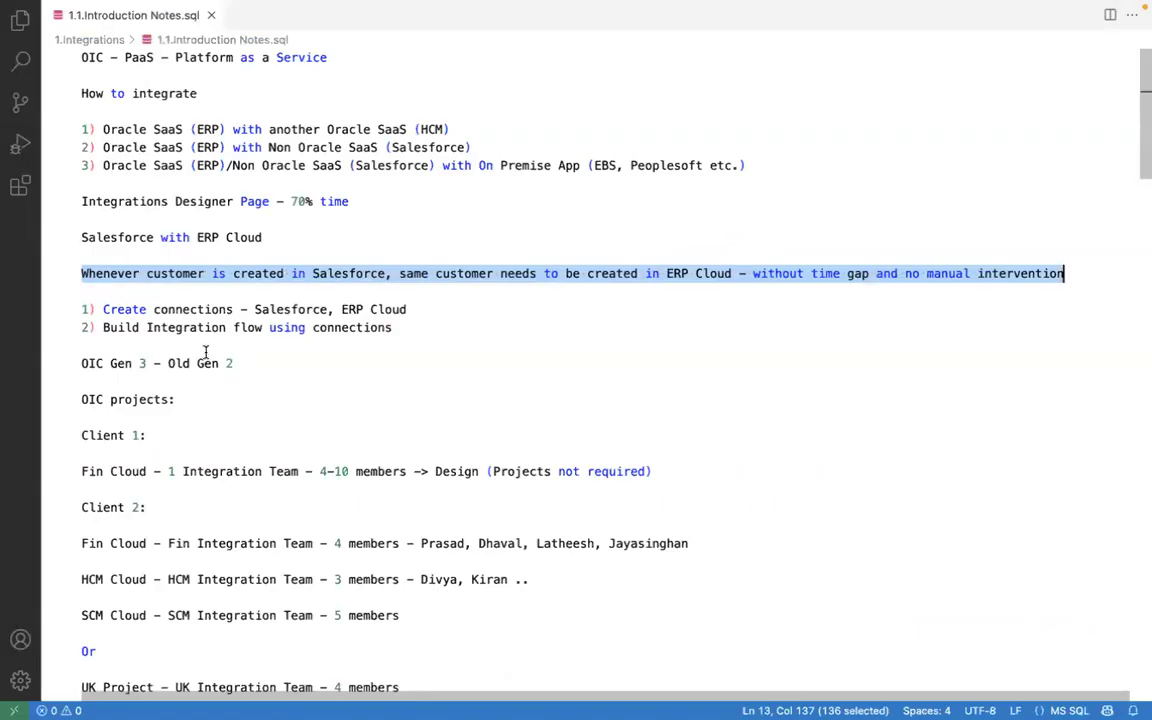
click(143, 364)
drag(143, 364, 111, 366)
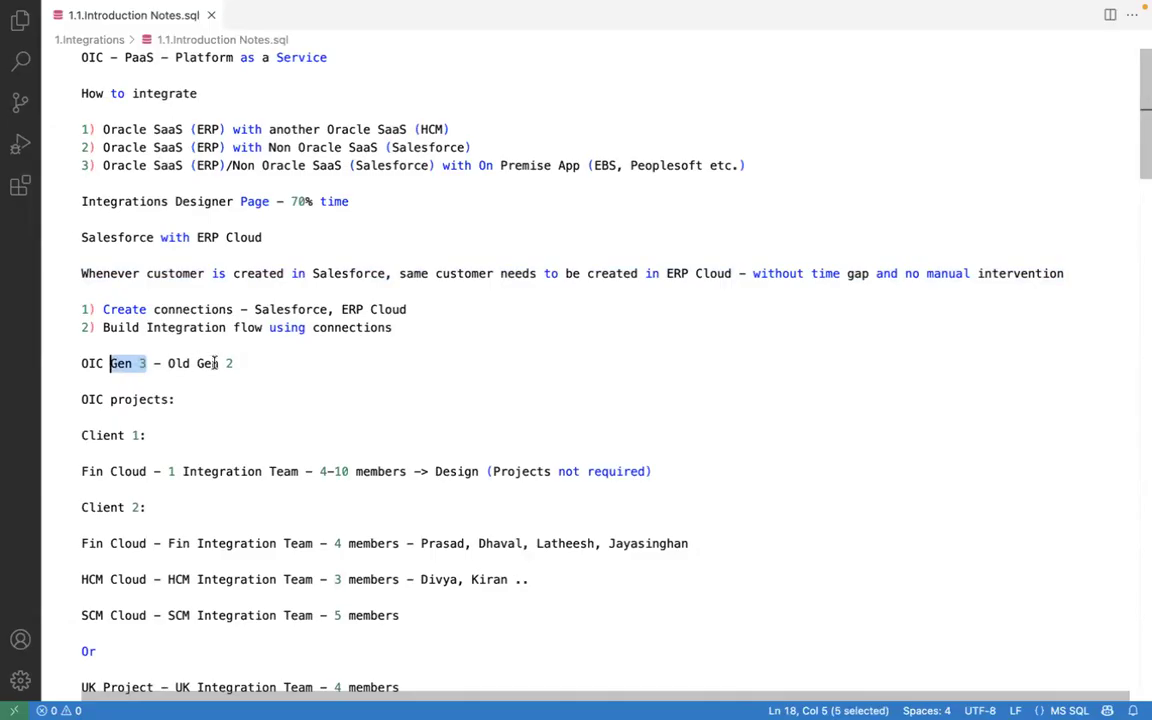
drag(239, 363, 197, 364)
click(197, 364)
shift+click(232, 366)
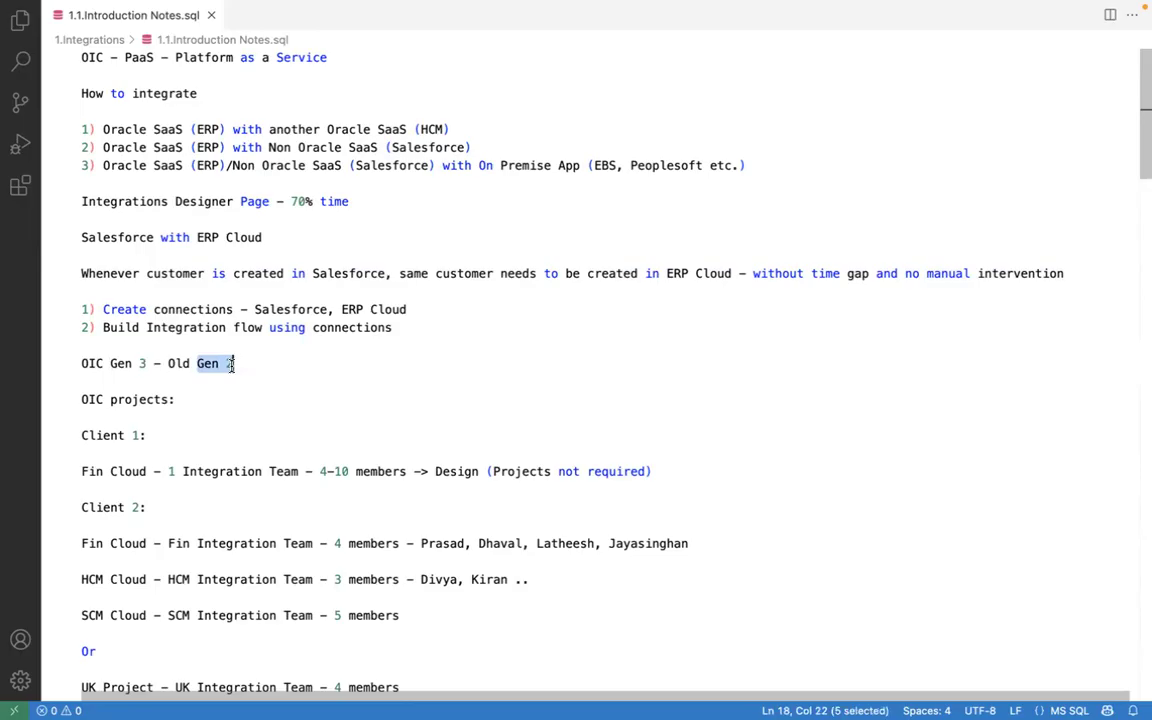
click(140, 364)
click(143, 365)
- Return to Oracle Integration in Firefox and open the Integrations page of the Design section
key(super+Tab)
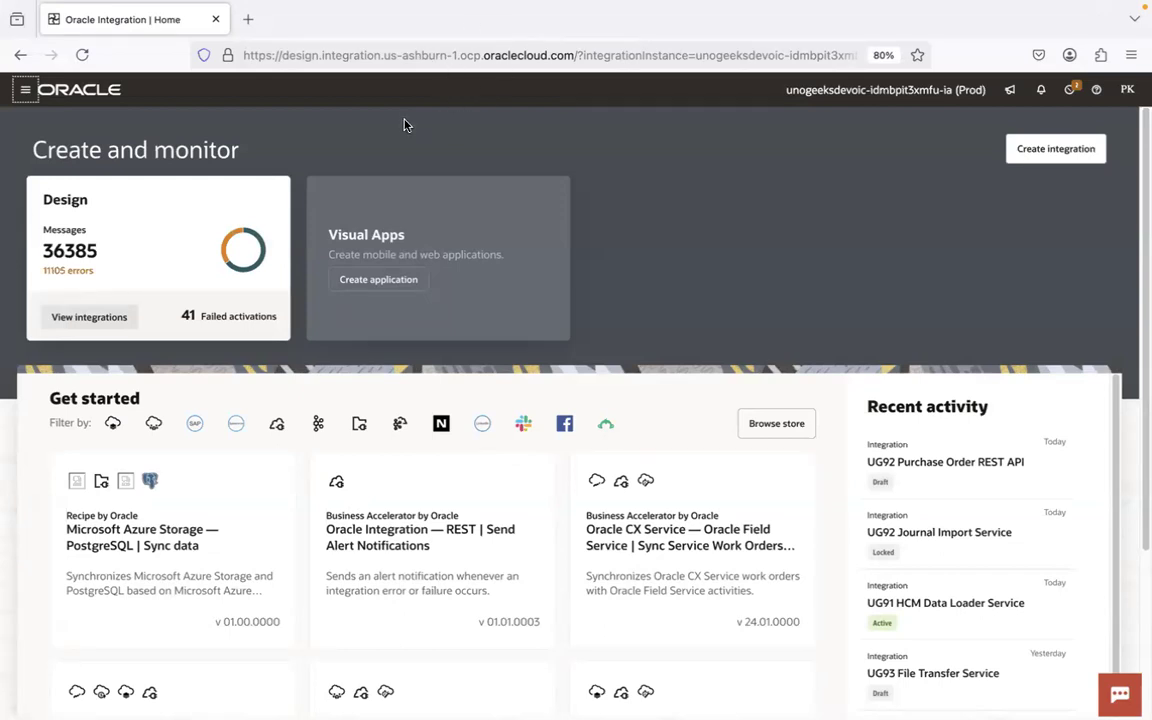
key(super+Tab)
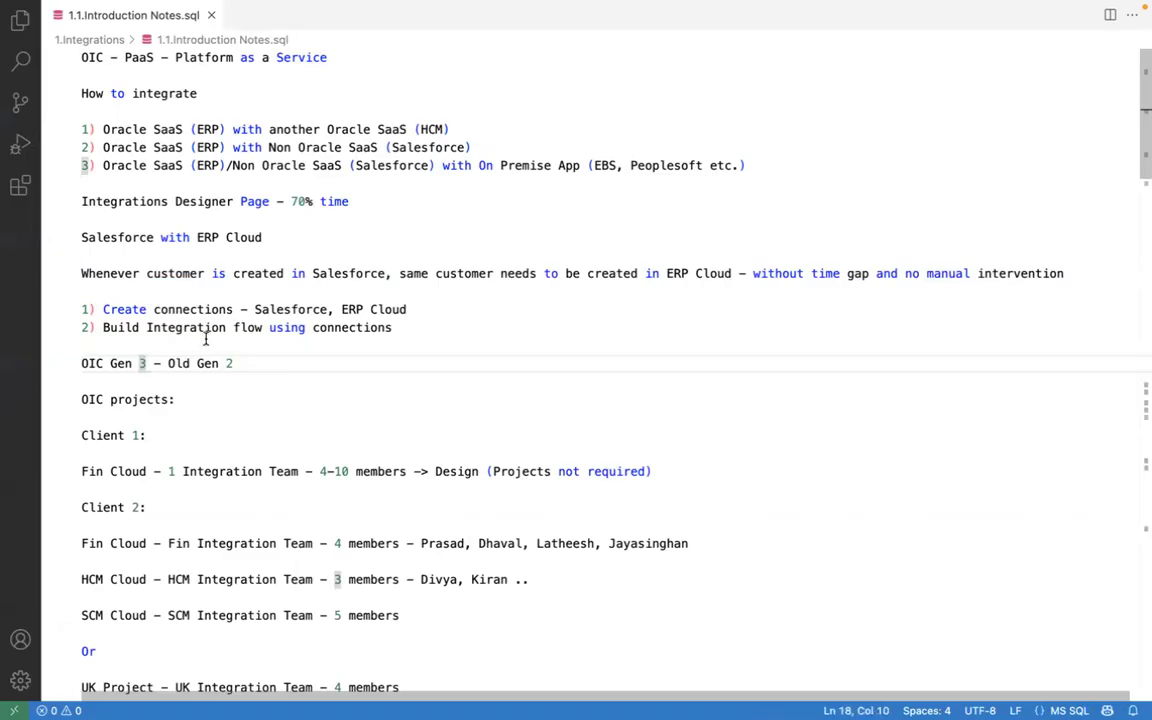
key(super+Tab)
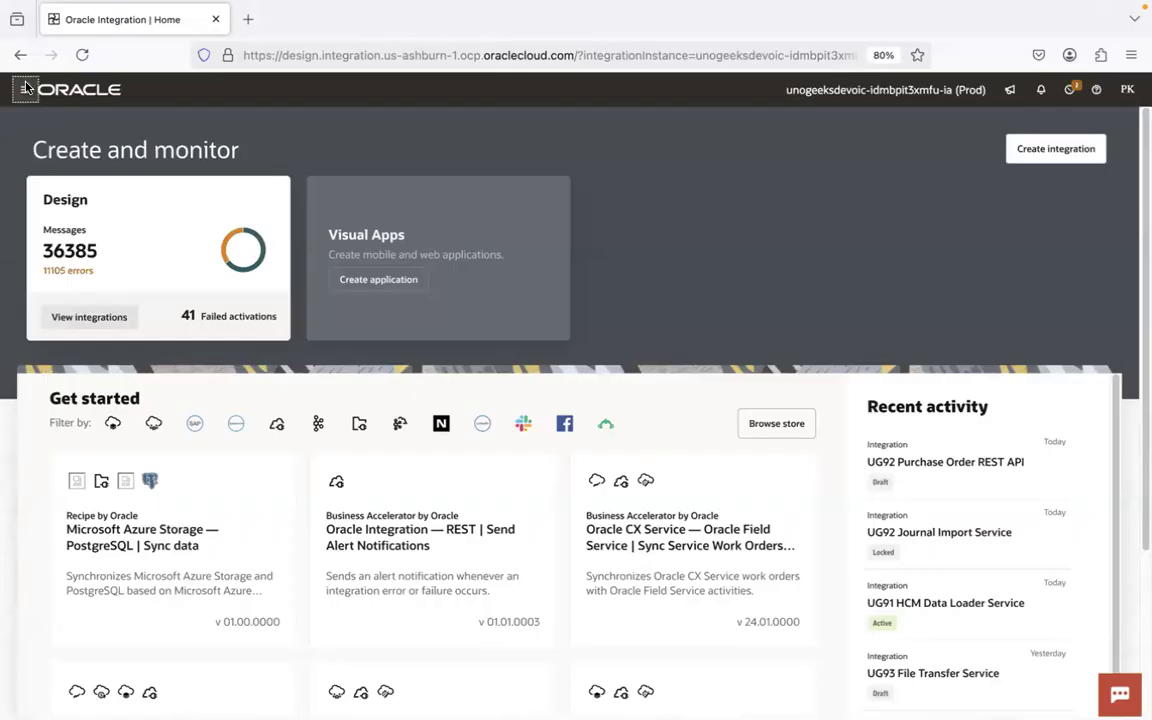
click(24, 88)
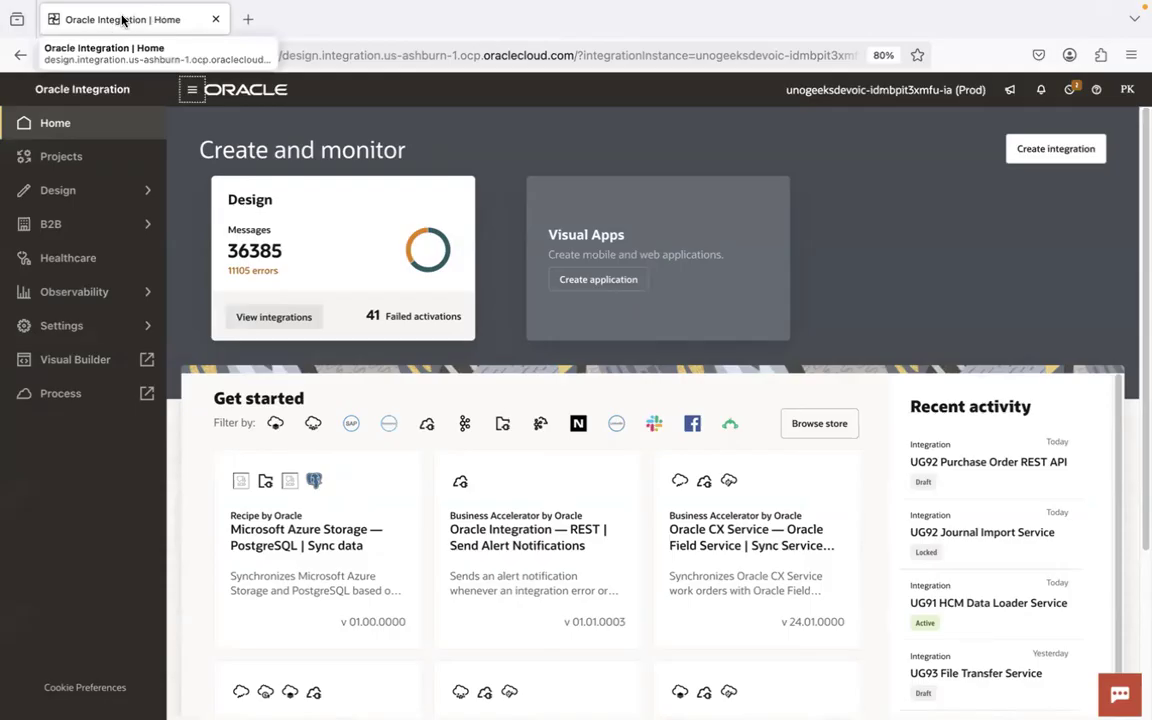
click(139, 190)
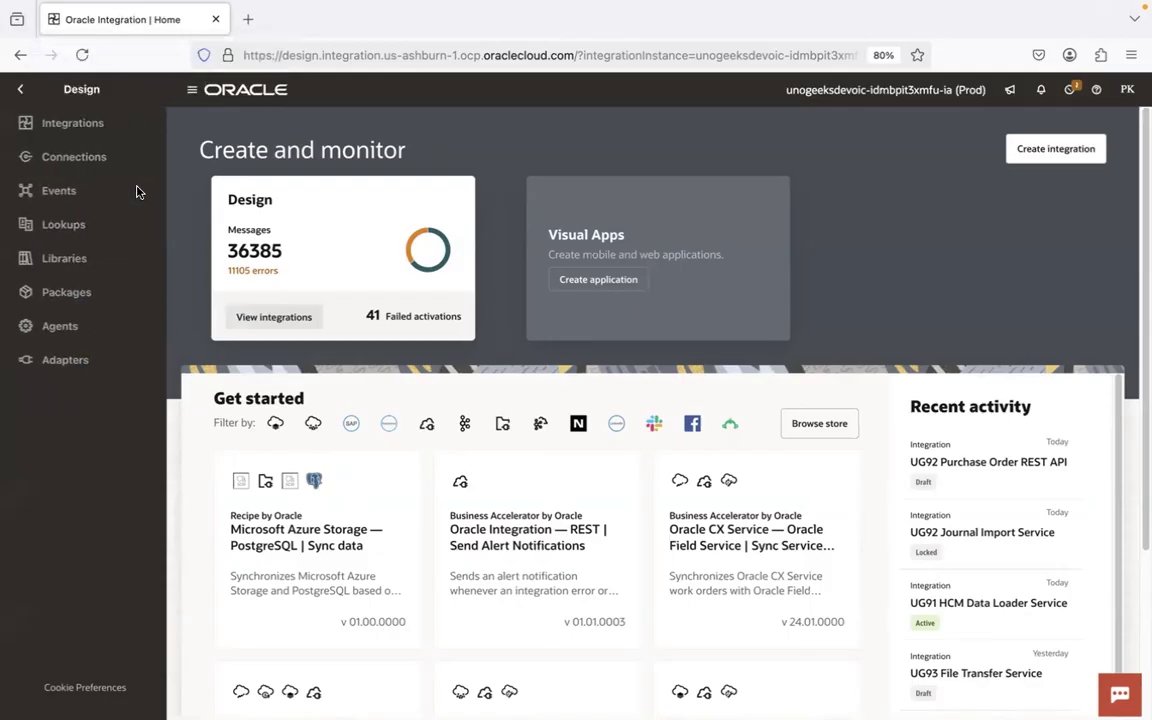
click(116, 130)
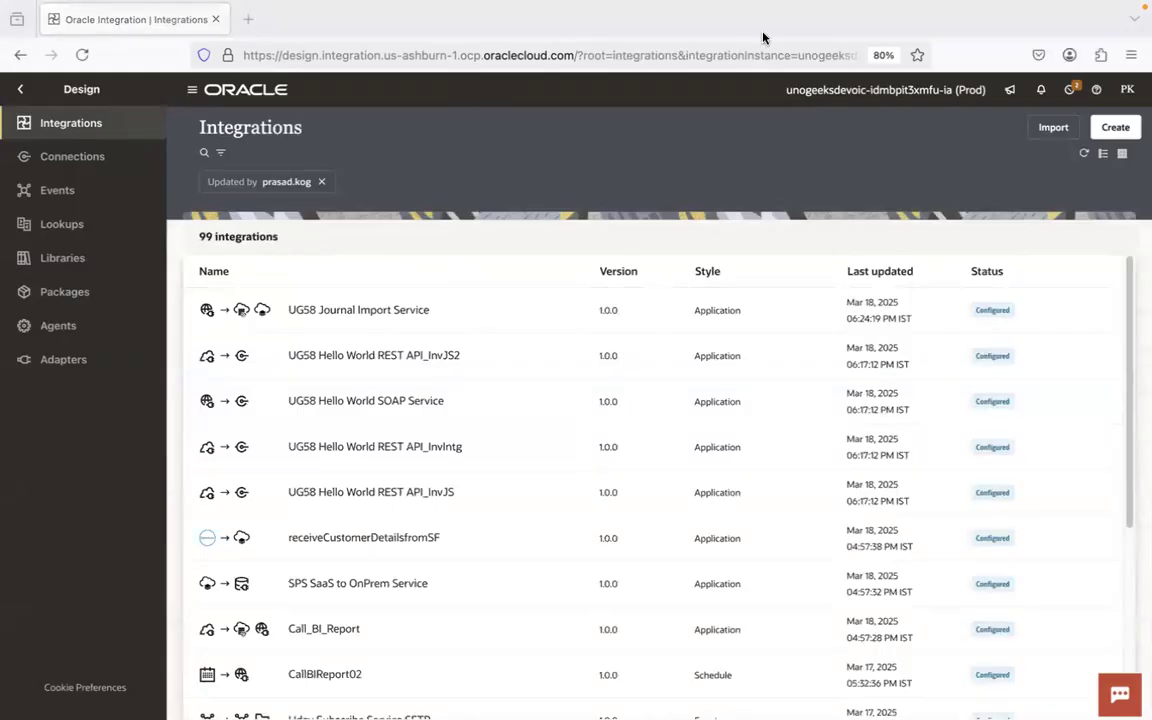
click(788, 130)
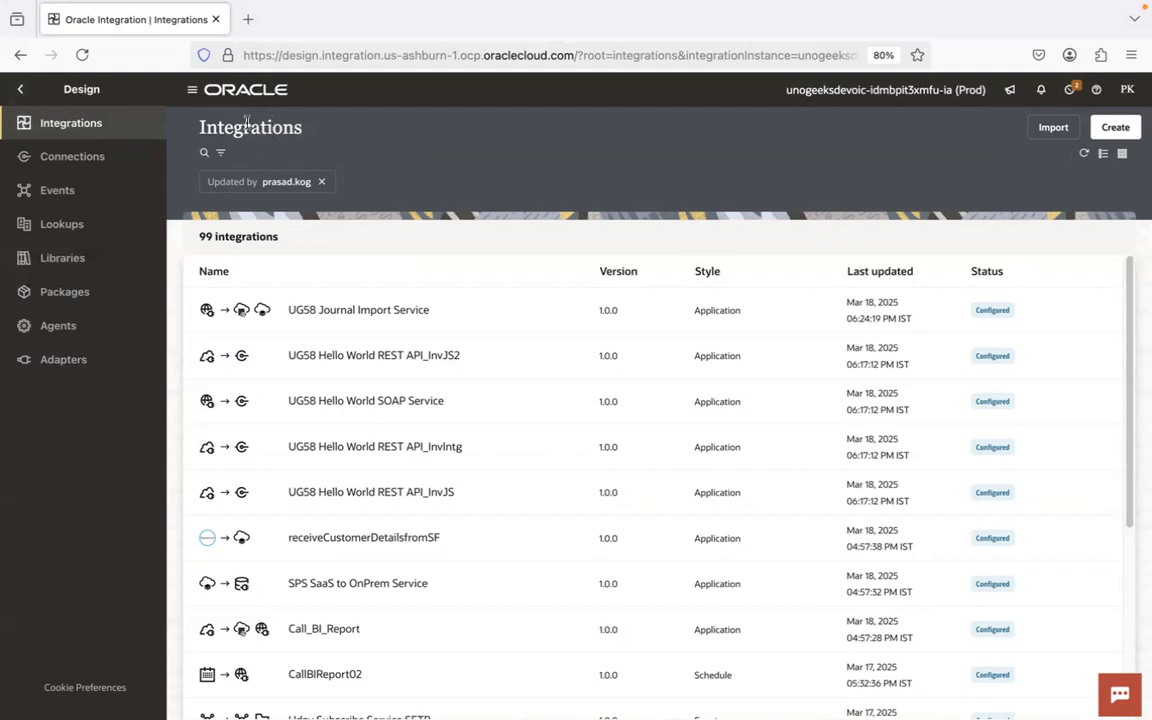
- Review Oracle Integration's top-level navigation and the components listed under Design
click(20, 89)
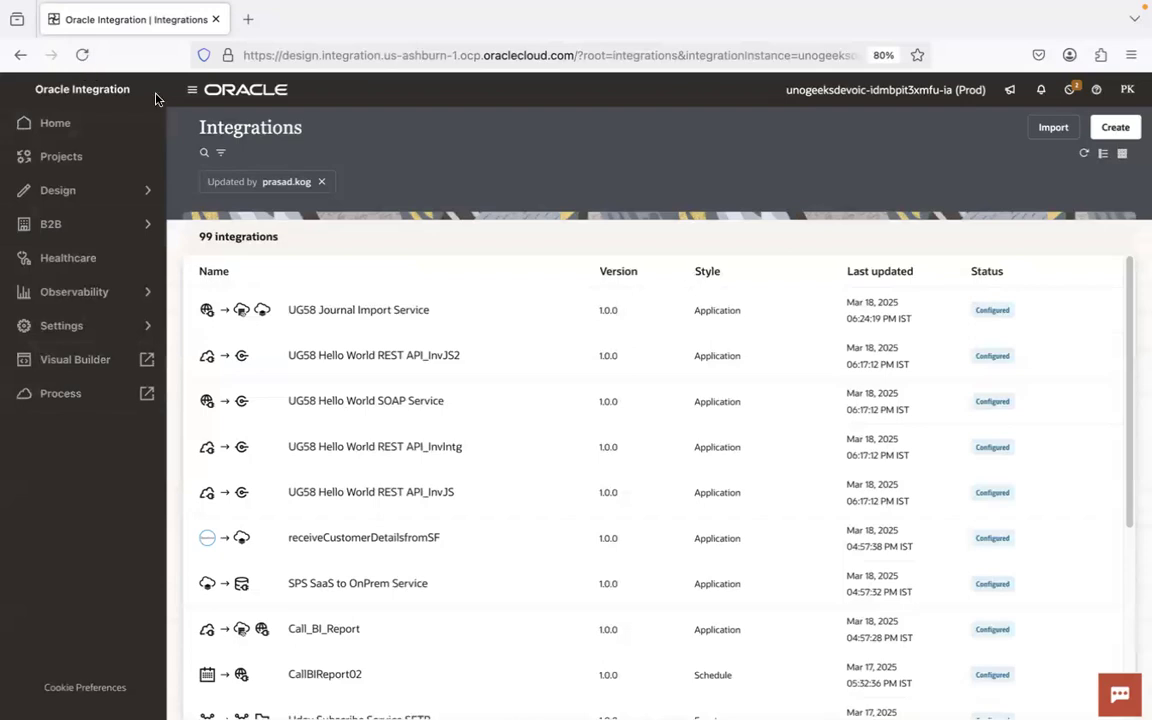
click(128, 180)
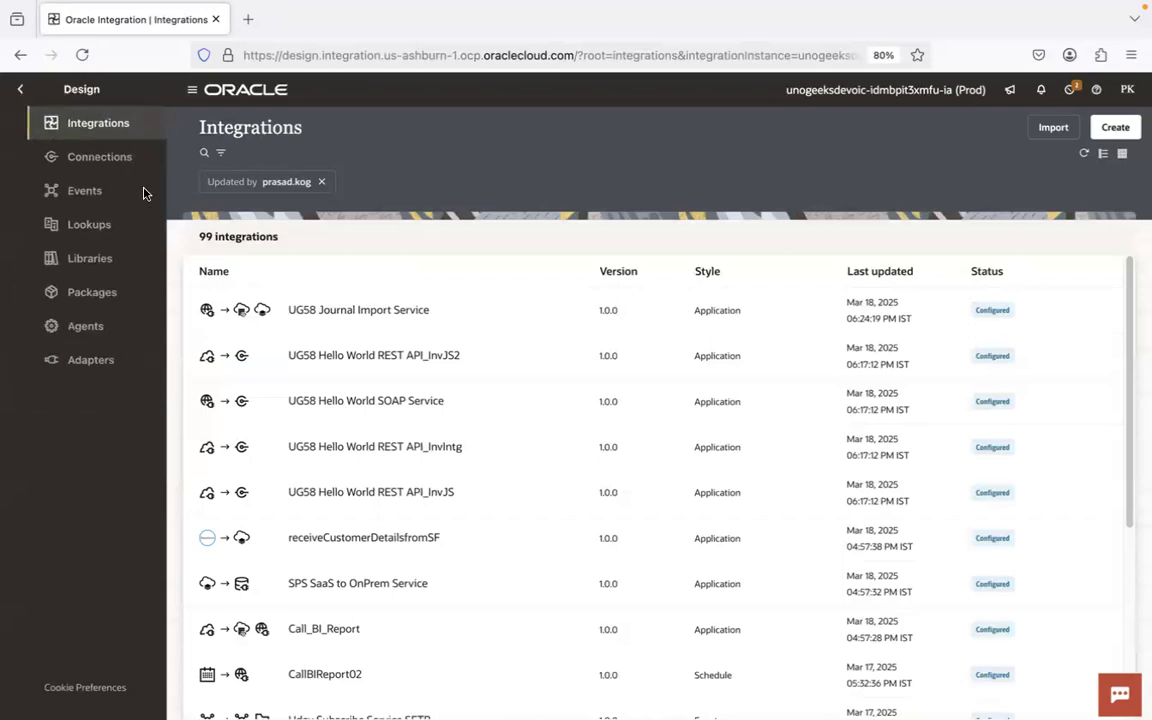
click(20, 89)
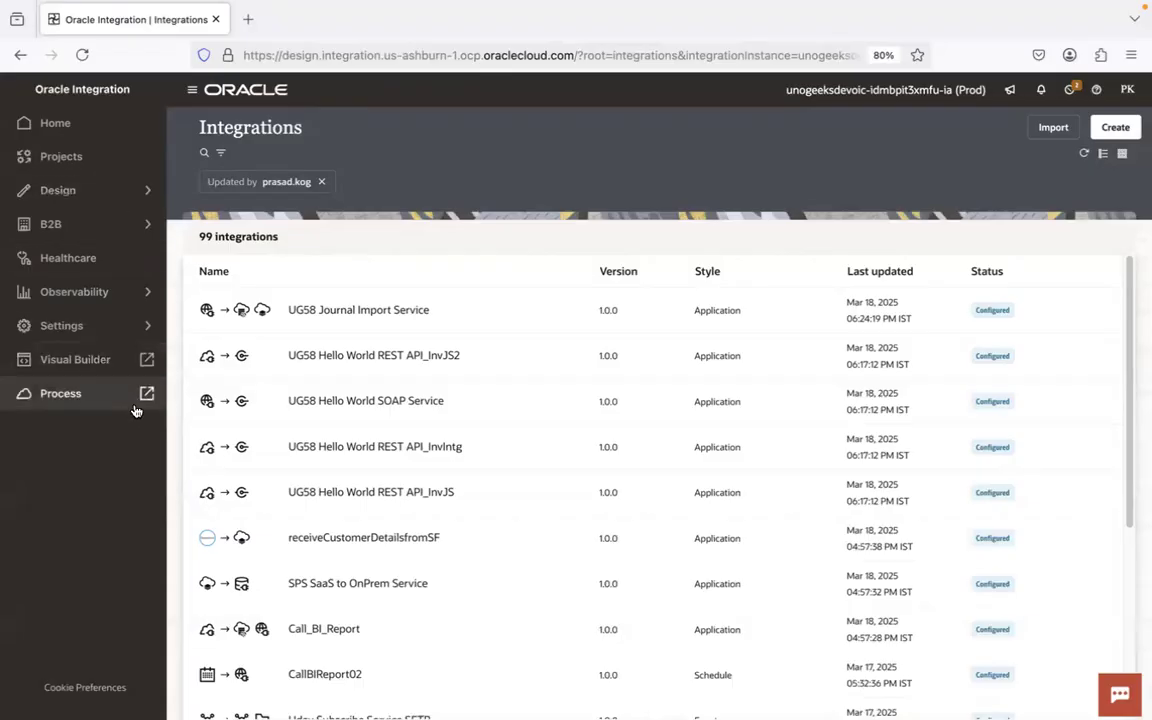
click(146, 196)
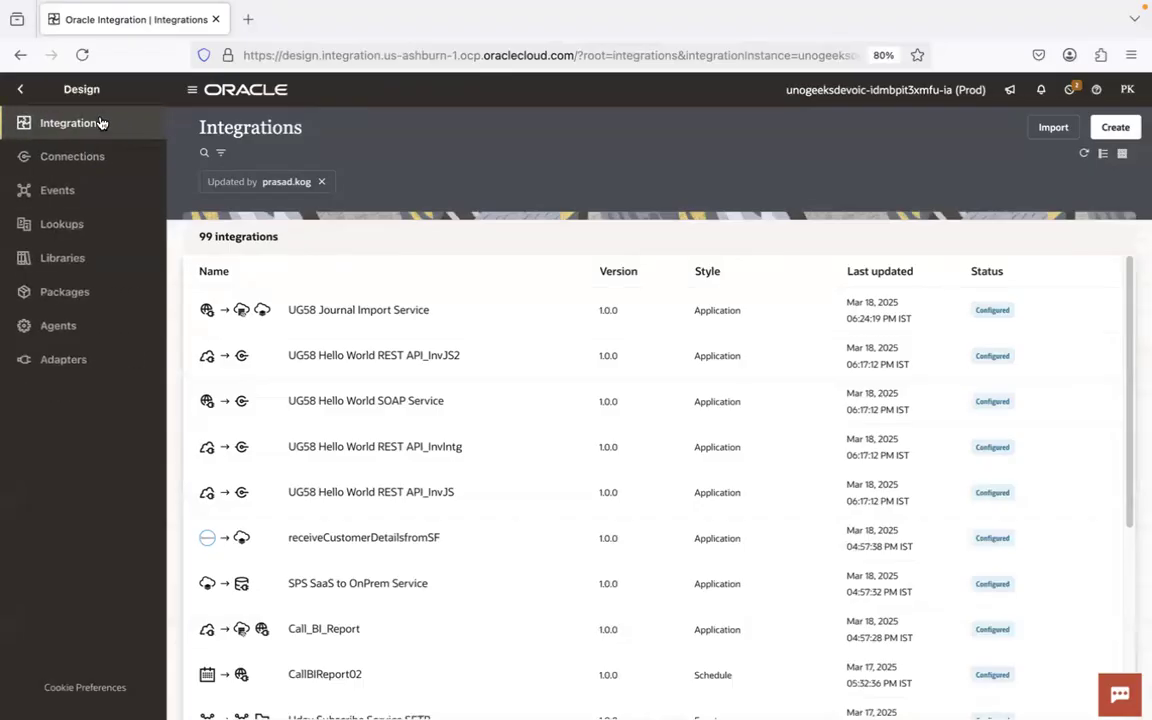
- Switch to Chrome and compare the account name in Salesforce's New Account form with the Oracle invoice's bill-to name
key(super+Tab)
key(super+Tab)
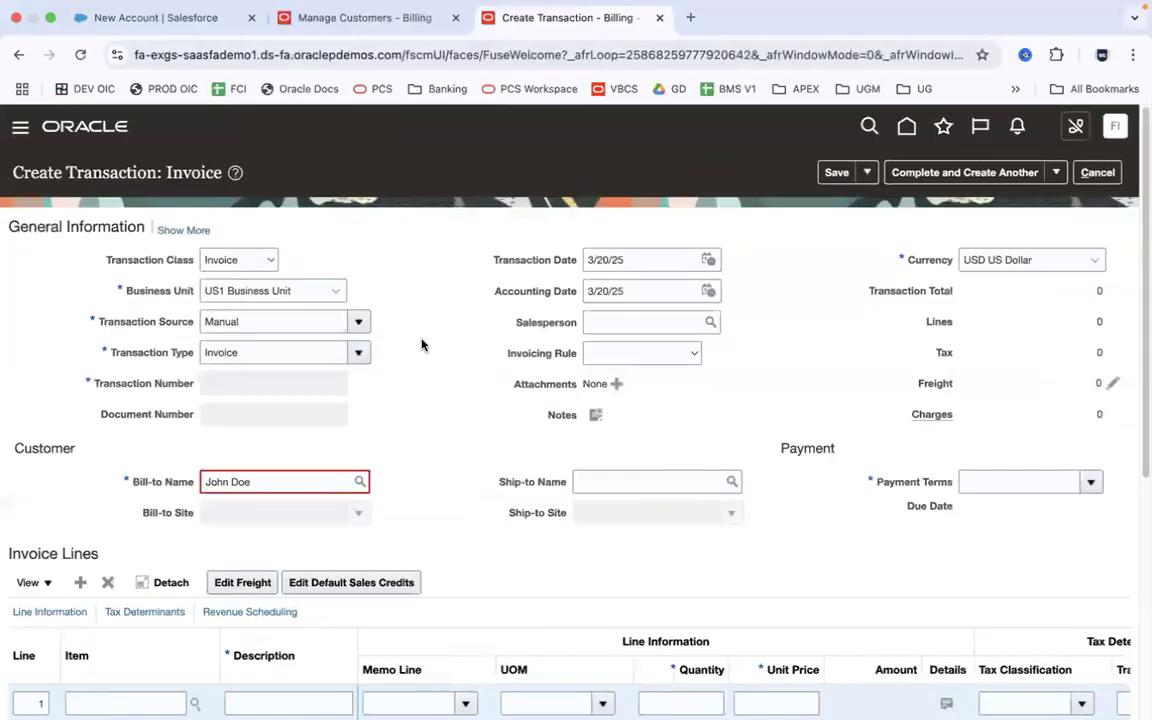
click(180, 18)
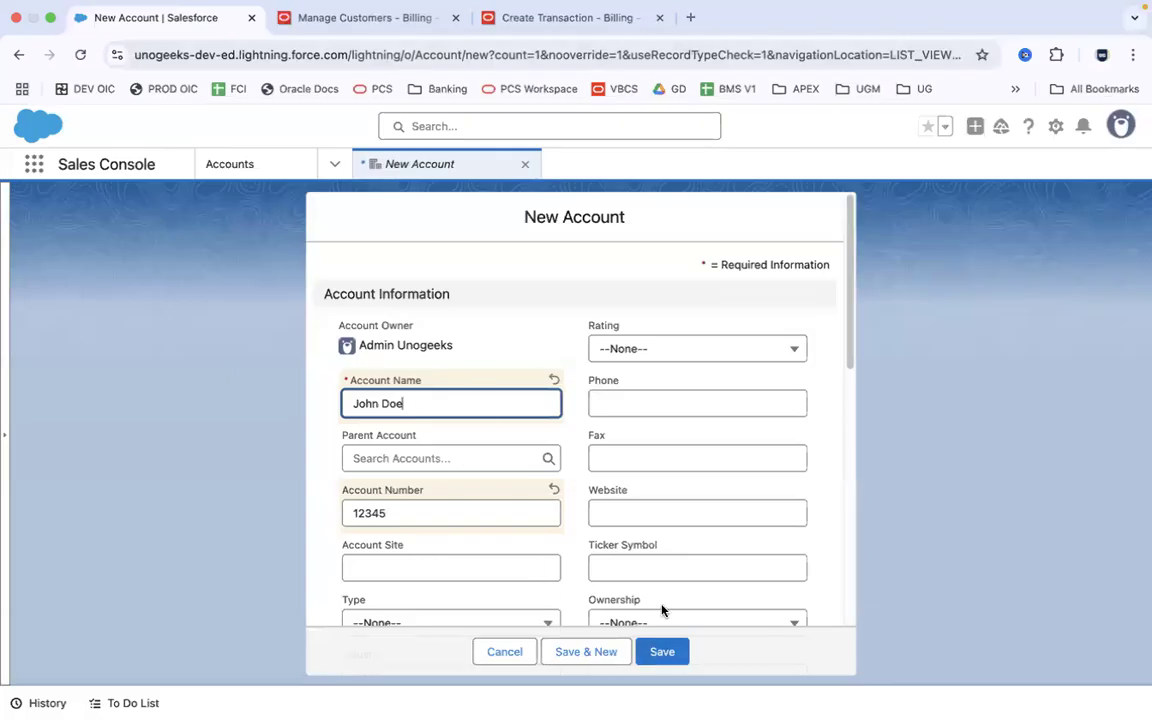
click(548, 17)
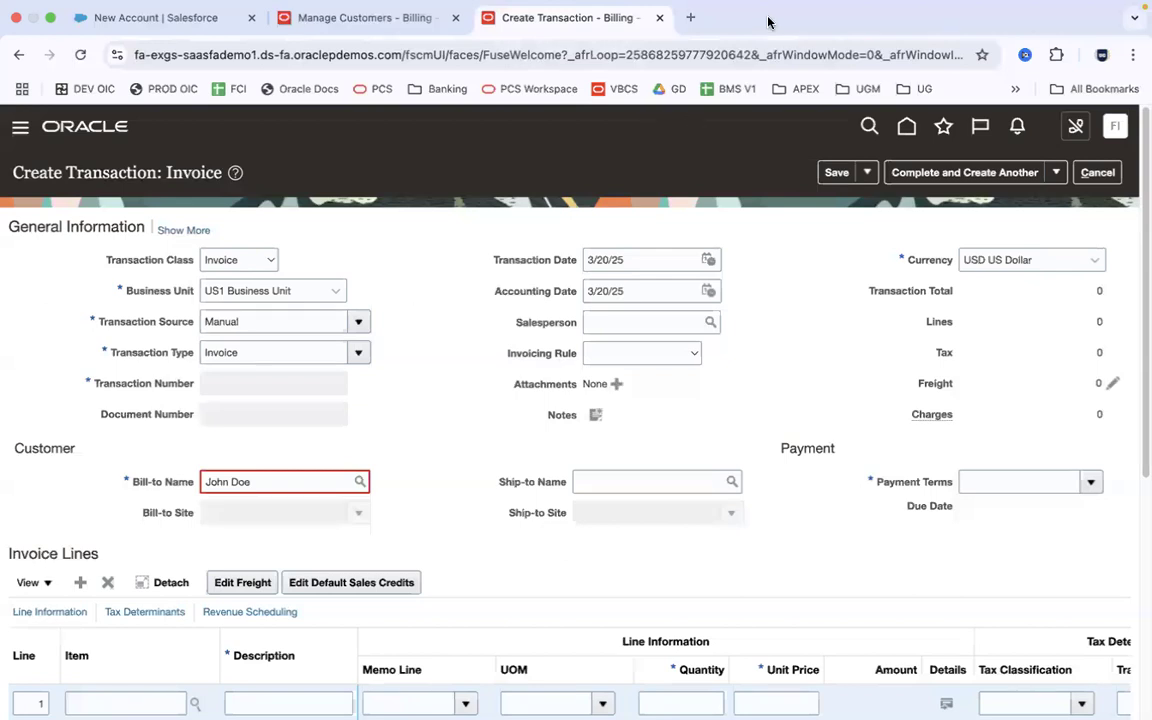
click(185, 20)
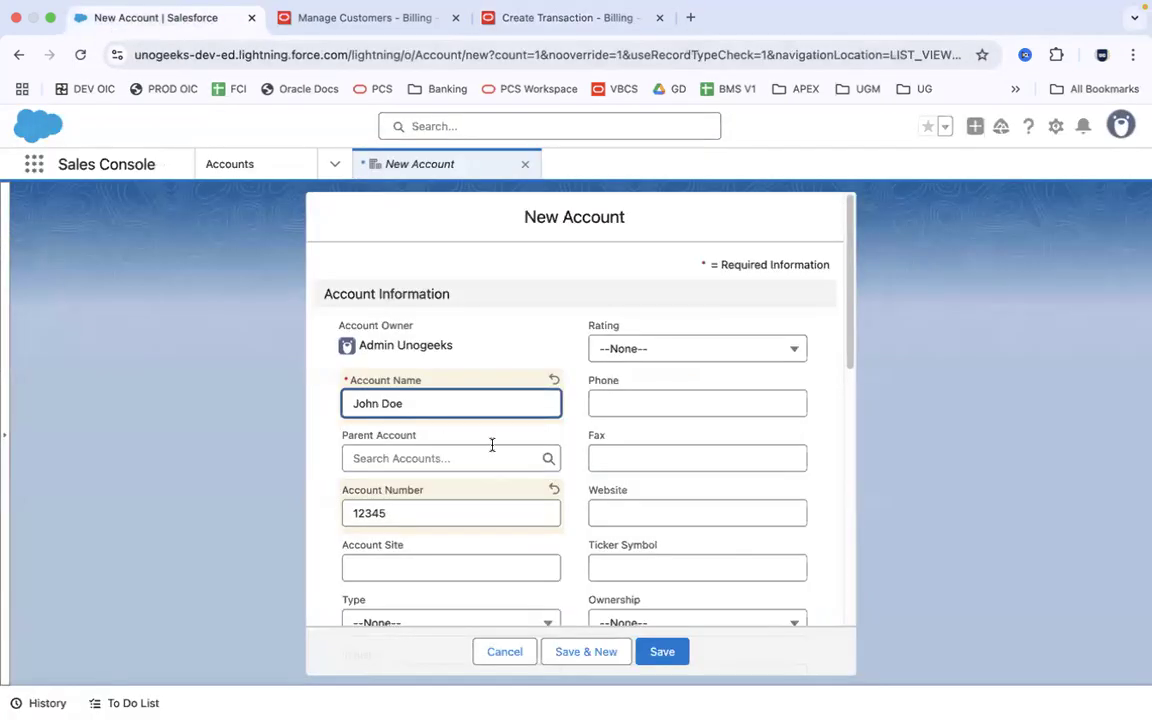
click(562, 18)
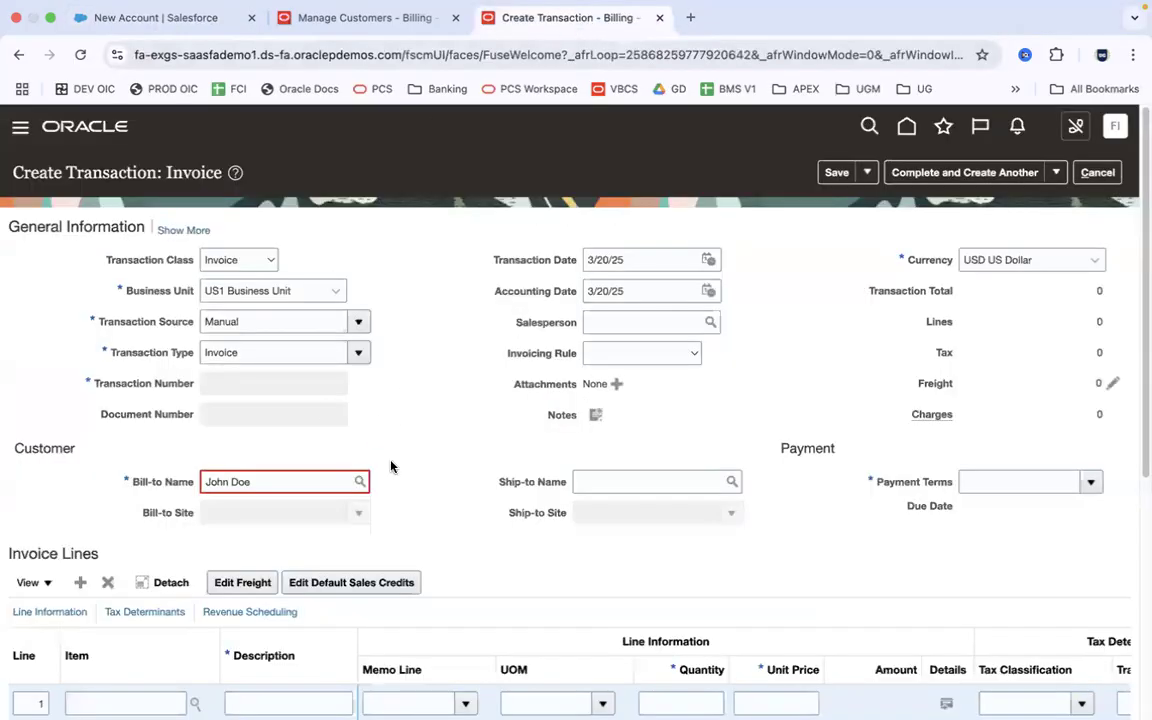
- Switch back past the notes to the Integrations list in Firefox
key(super+Tab)
key(super+Tab)
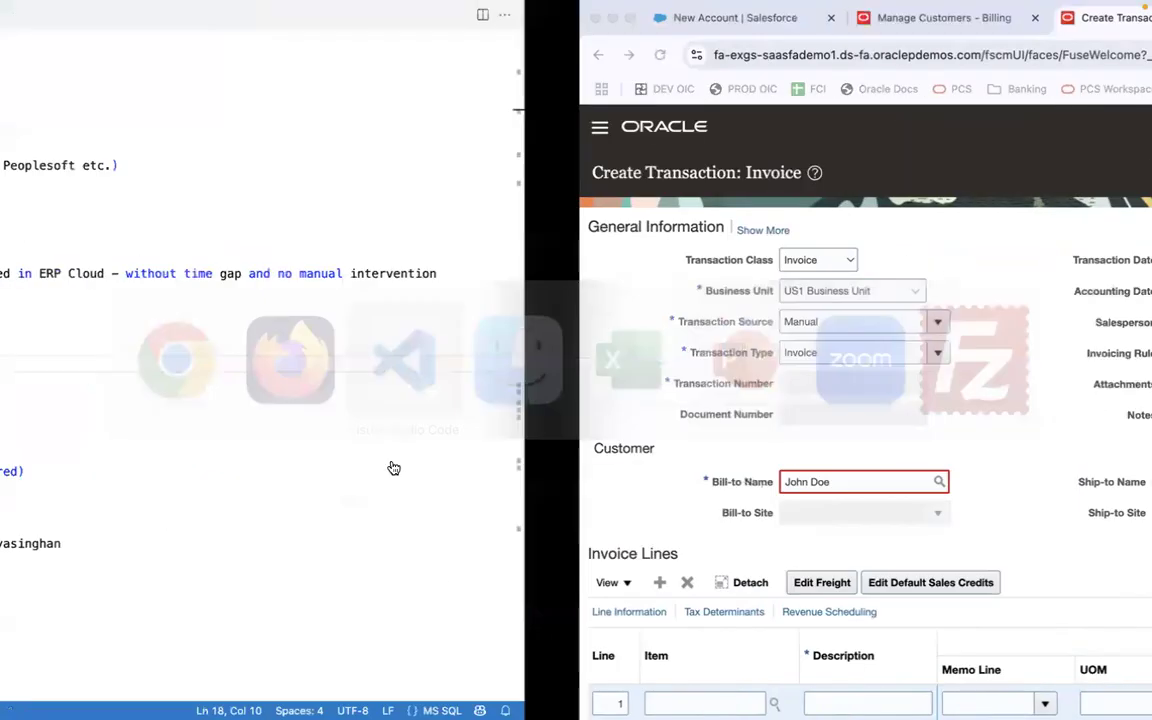
key(super+Tab)
key(super+Tab)
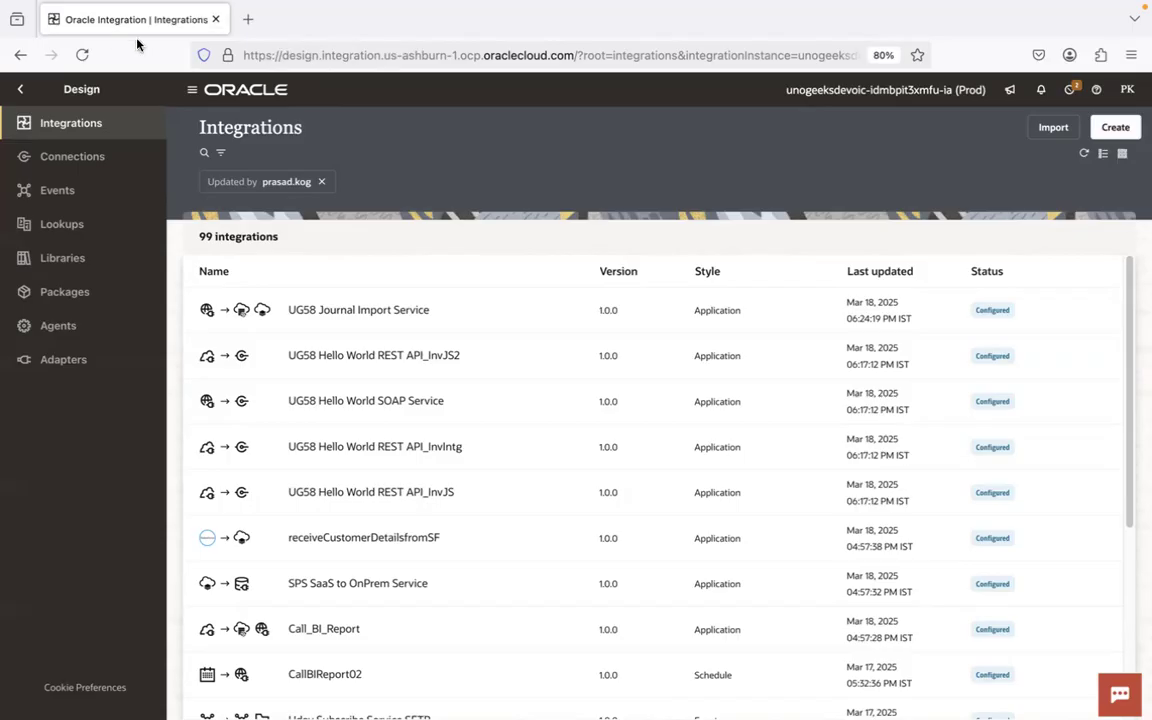
- In Chrome, revisit the Salesforce account form and move the Create Transaction tab directly beside the Salesforce tab
key(super+Tab)
key(super+Tab)
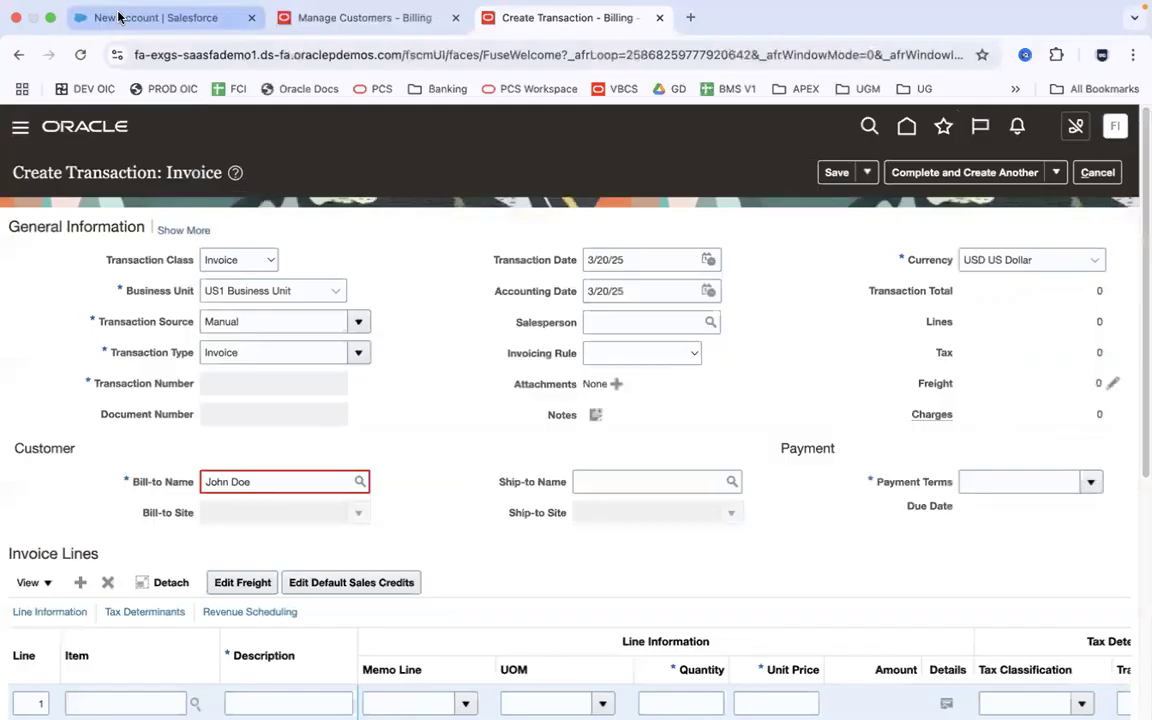
click(118, 17)
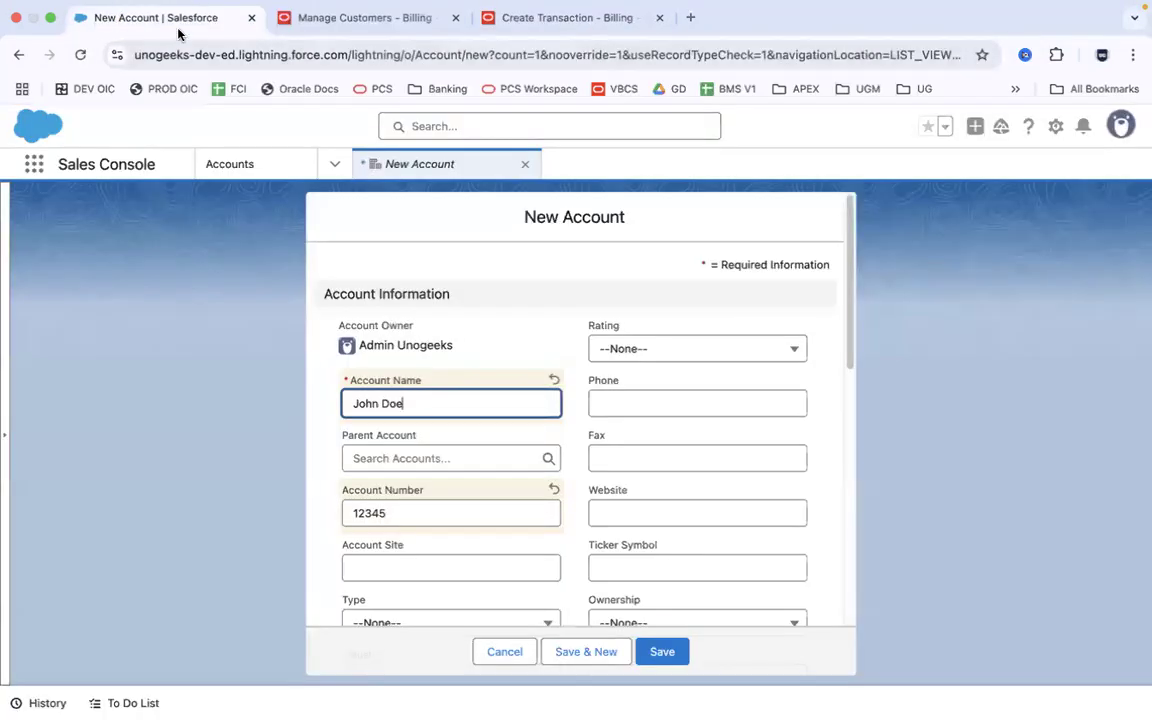
click(515, 17)
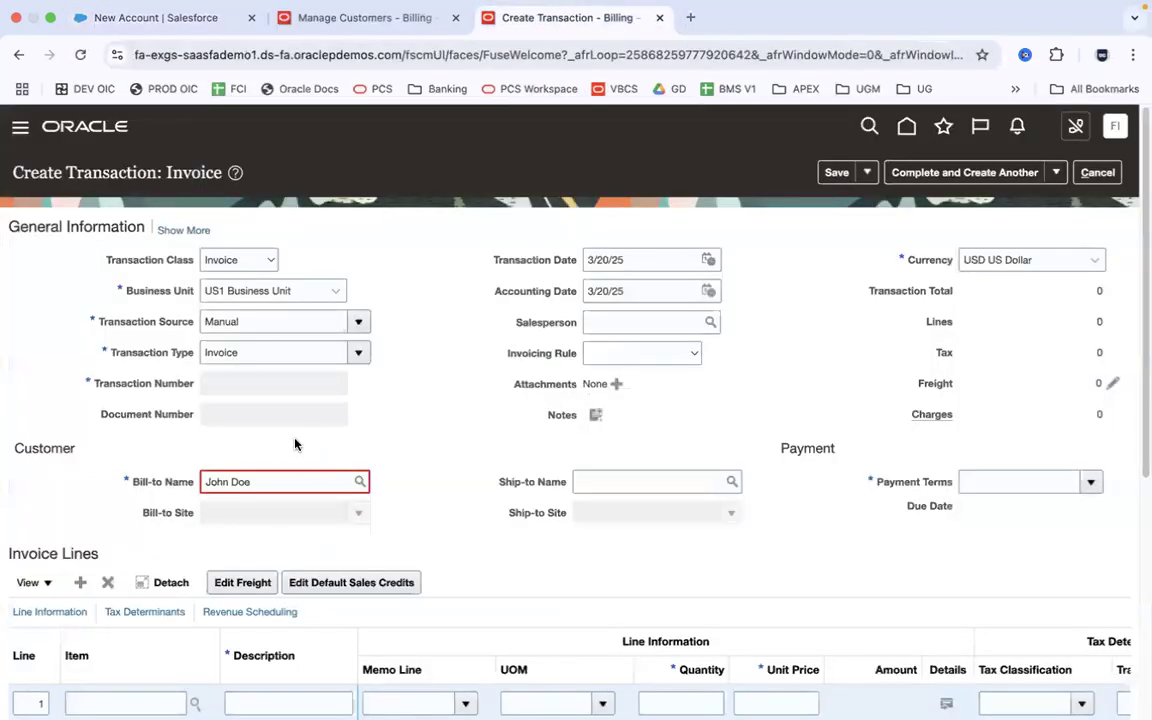
drag(538, 22, 398, 24)
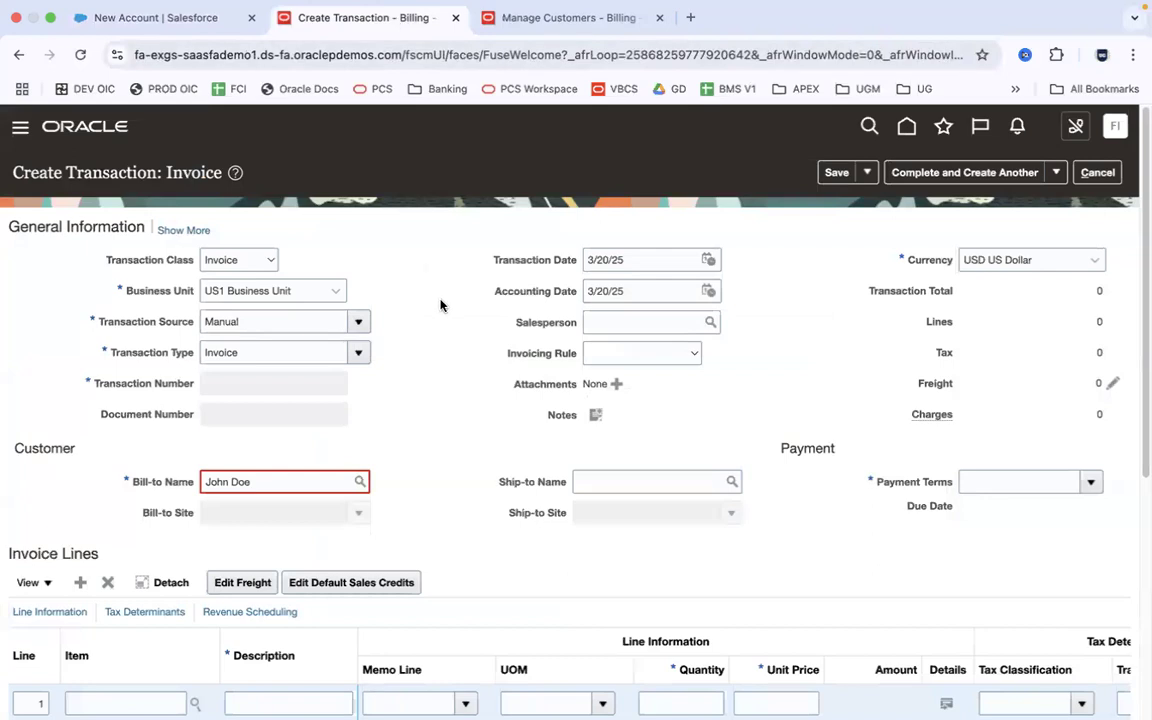
- Check the Oracle Integration page in Firefox and return to Salesforce's New Account form in Chrome
key(super+Tab)
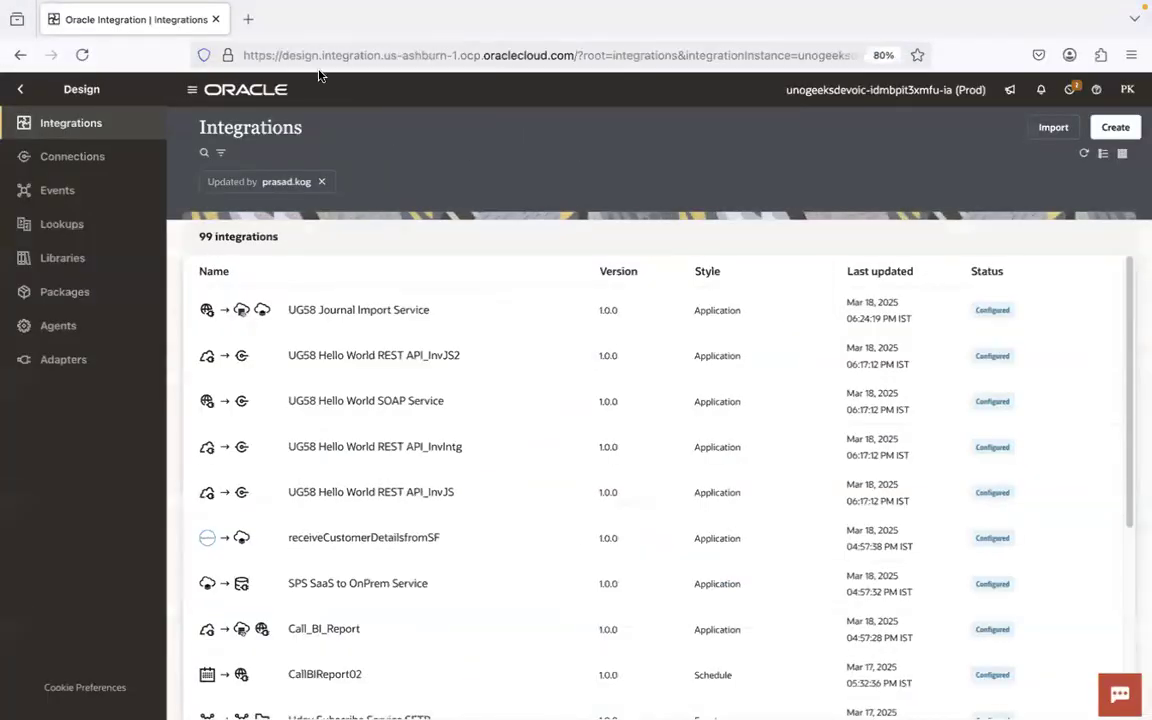
key(super+Tab)
click(154, 15)
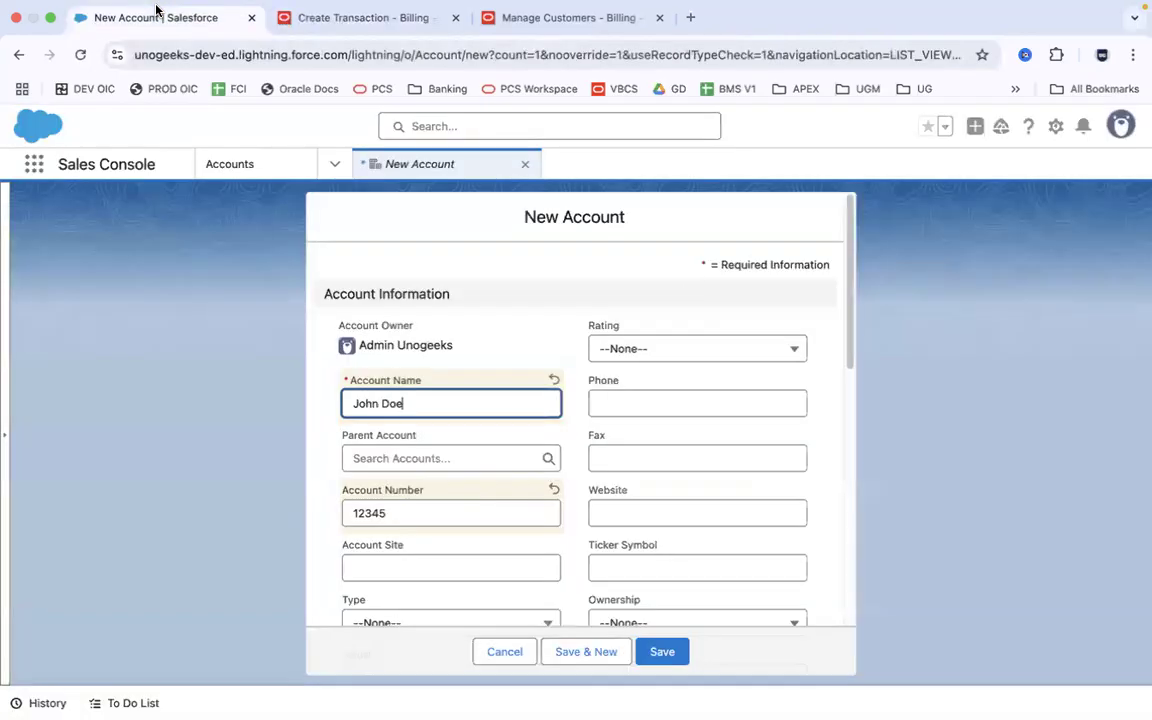
- Compare Salesforce's New Account form with the Oracle Create Transaction invoice in Chrome, and switch back to Oracle Integration in Firefox
click(329, 20)
click(145, 25)
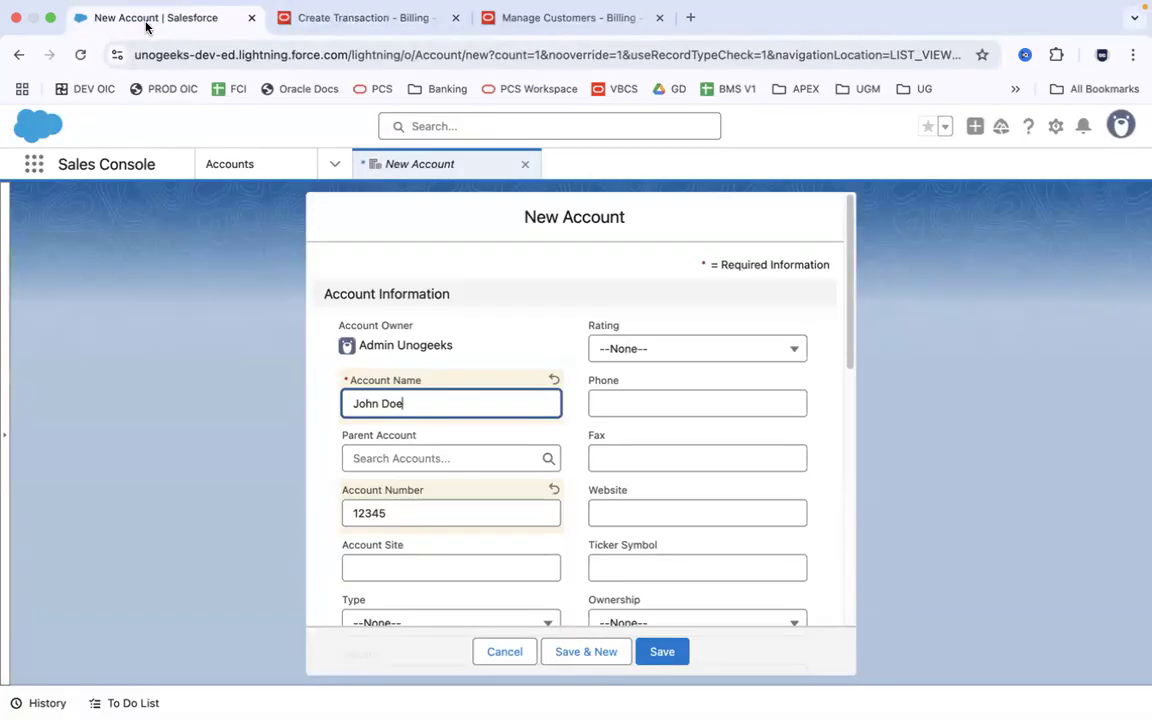
click(350, 17)
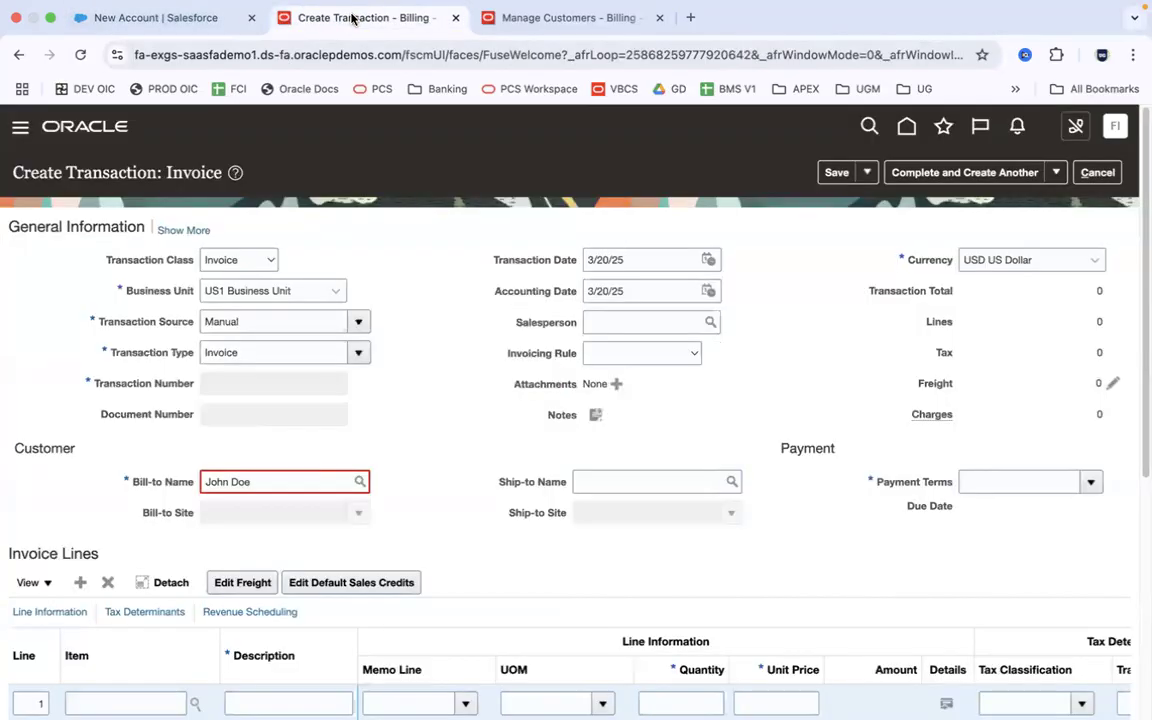
key(super+Tab)
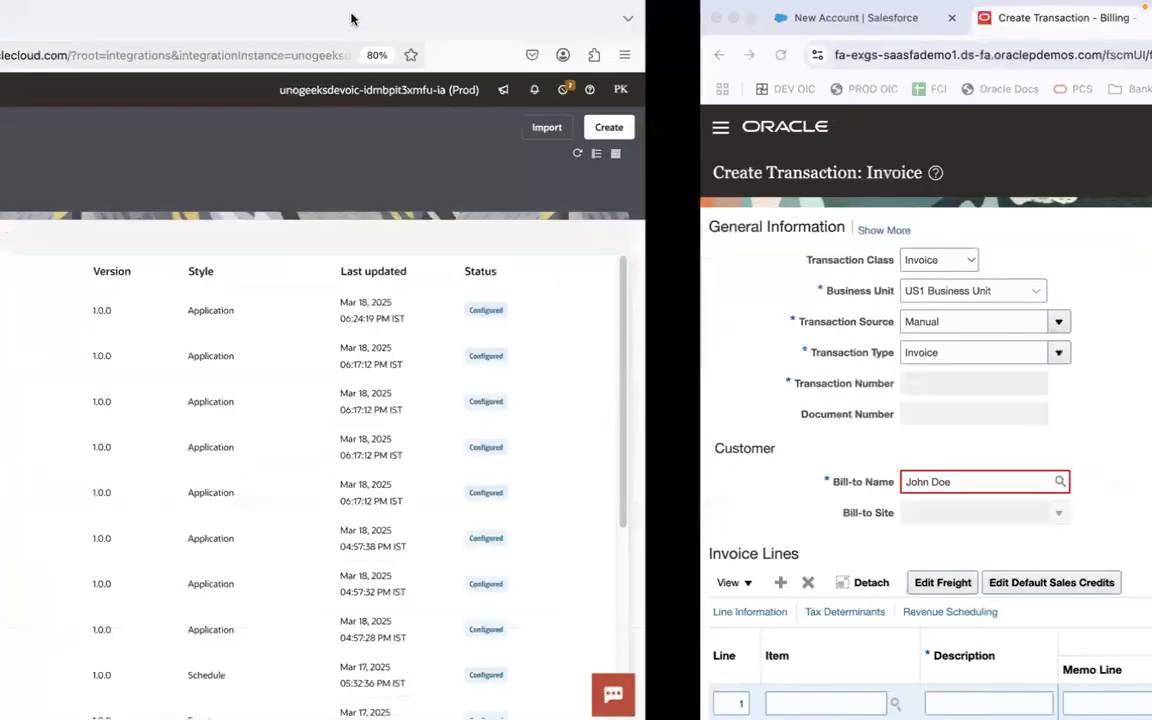
key(super+Tab)
click(145, 18)
click(352, 18)
key(super+Tab)
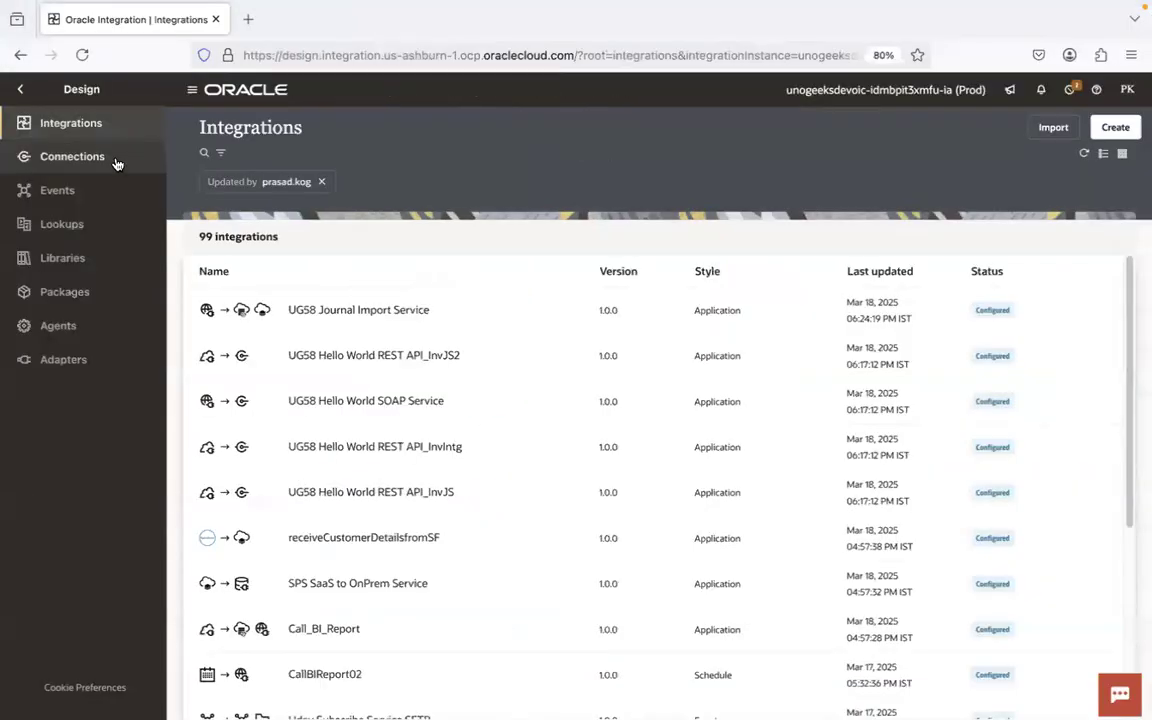
- Open the Connections list in Design, start a new connection and browse the available adapters
click(116, 163)
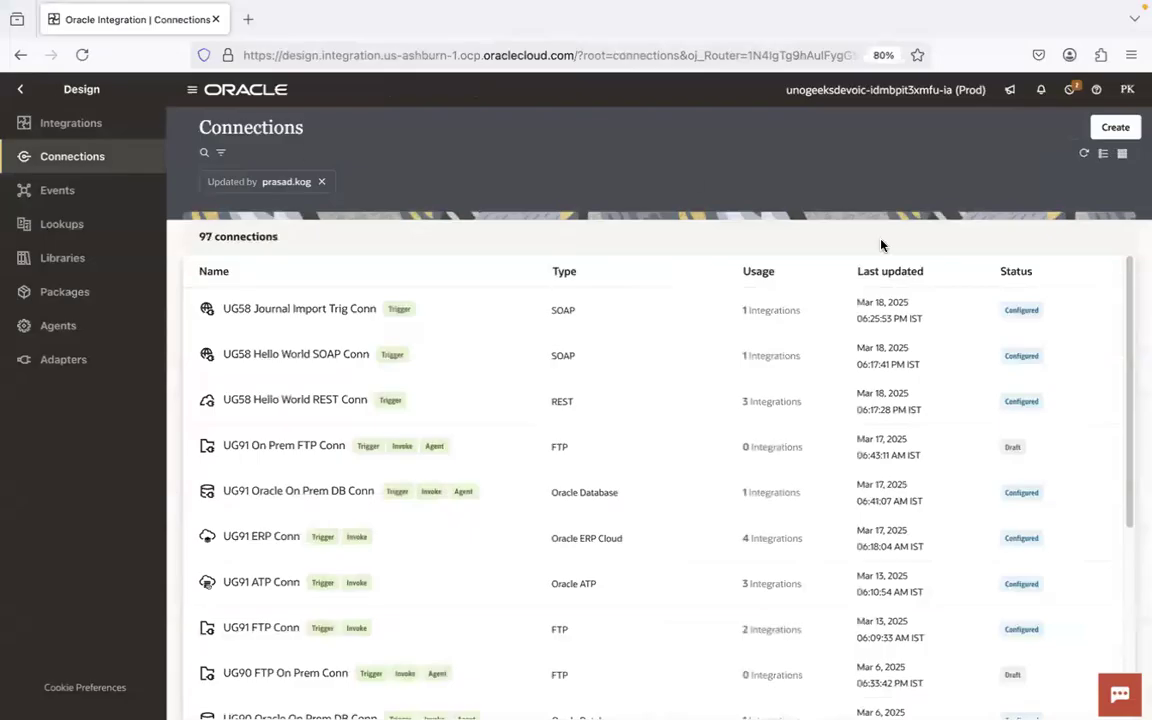
click(1115, 127)
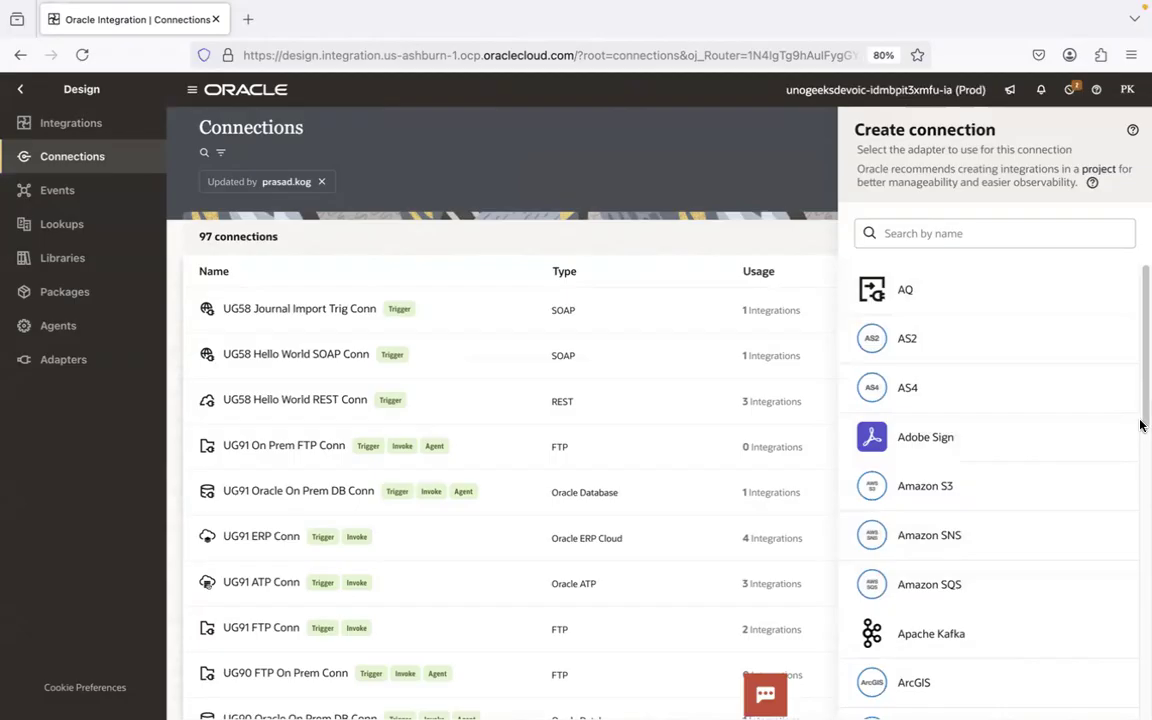
drag(1140, 360, 1133, 268)
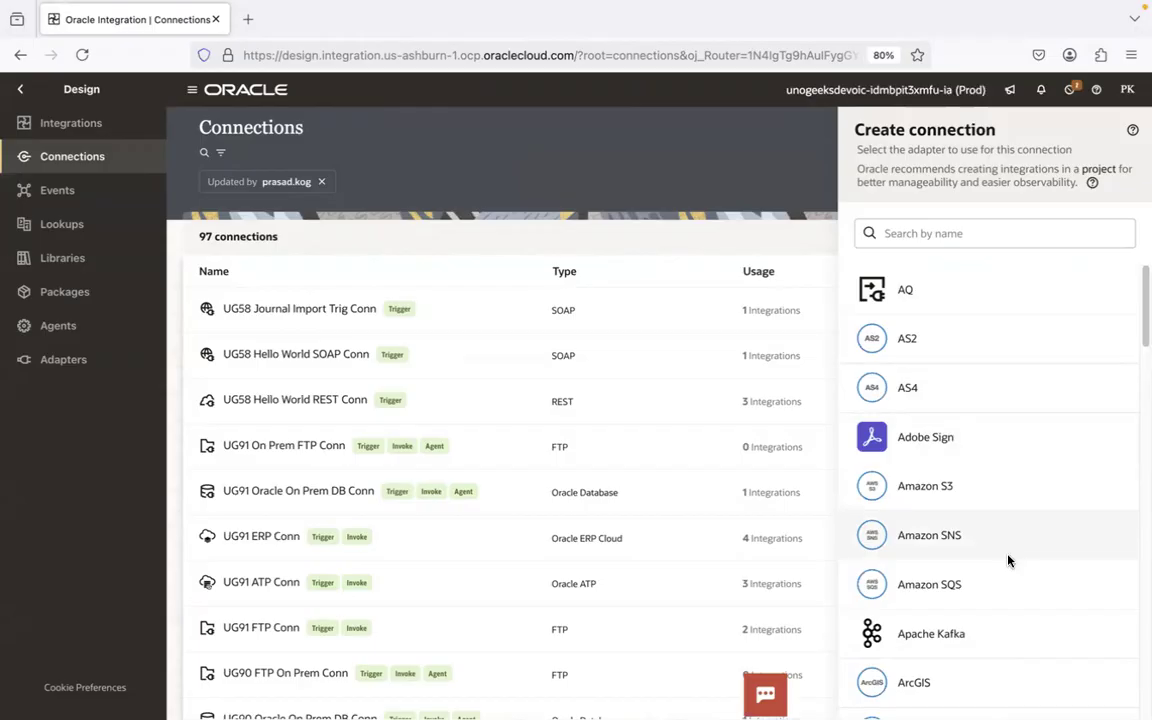
- Search the connection adapters by name for "sap" and for "sales"
click(946, 233)
text(sap)
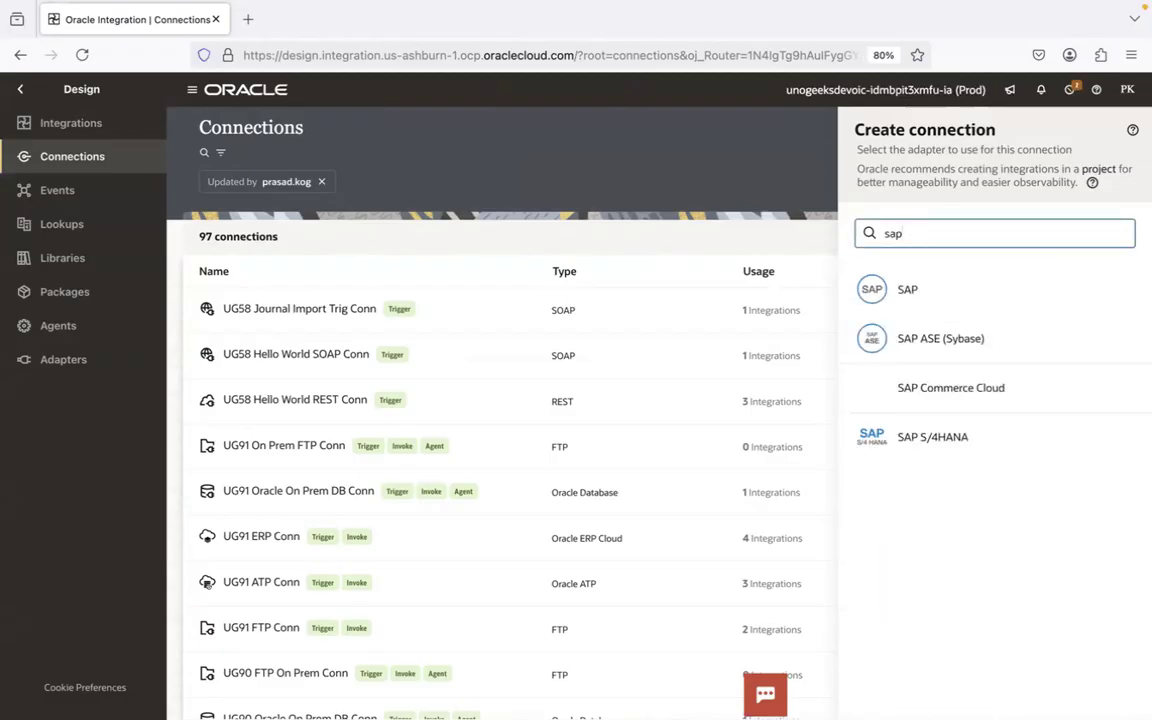
key(BackSpace)
key(BackSpace)
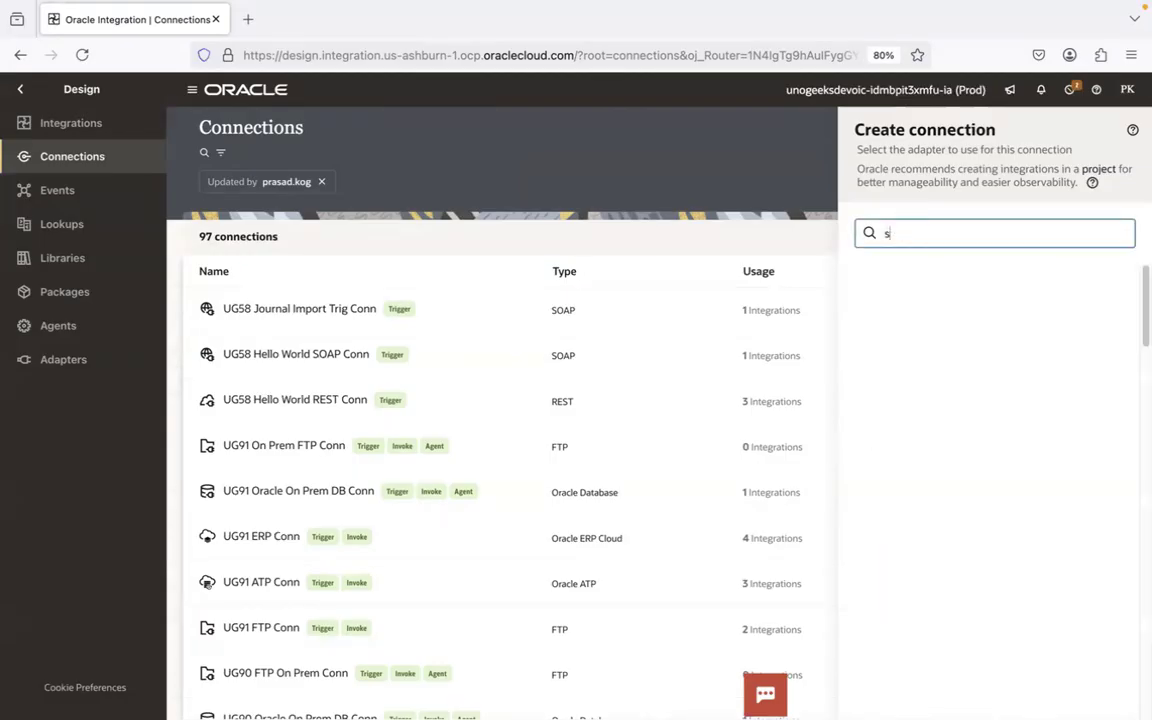
text(ales)
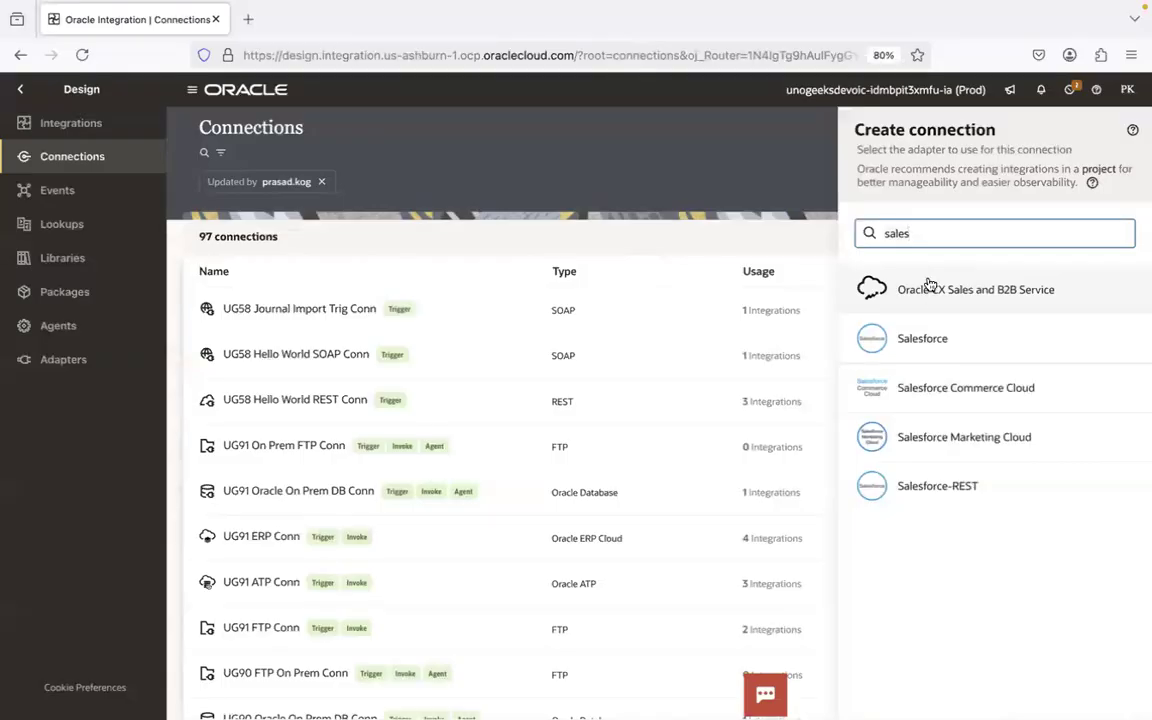
- Search the connection adapters for "oracle" and browse through the matching Oracle adapters
key(BackSpace)
key(BackSpace)
key(BackSpace)
key(BackSpace)
key(BackSpace)
text(orace)
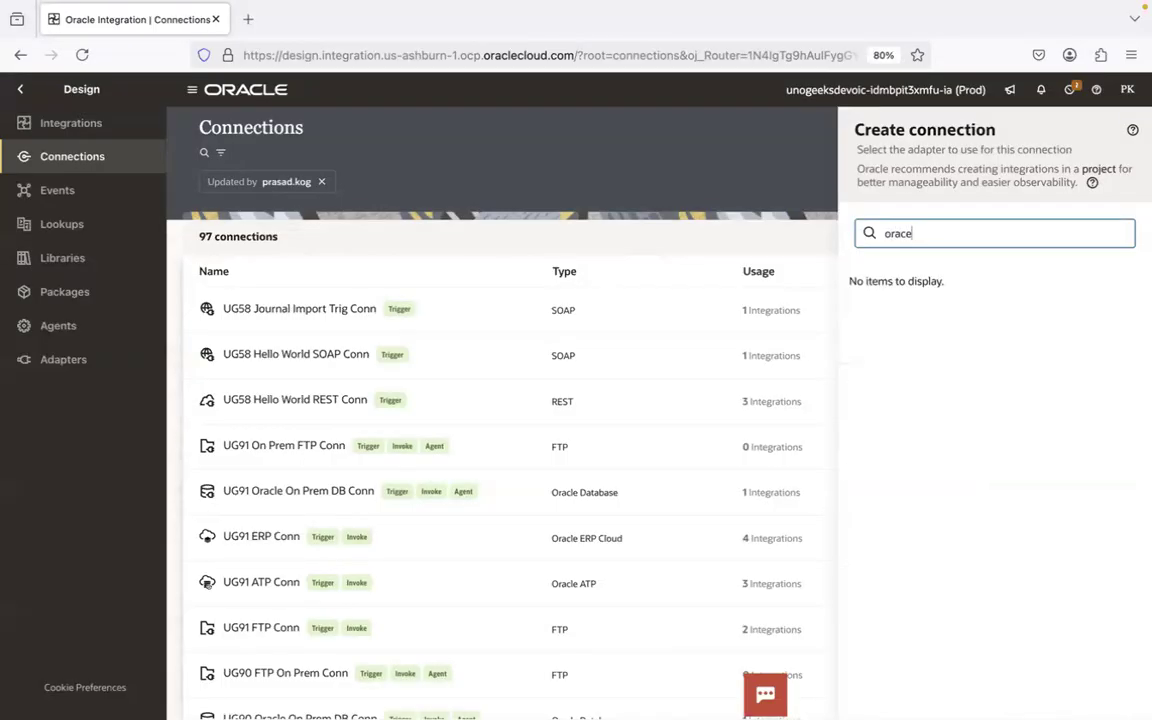
text(ll)
drag(1141, 301, 1141, 219)
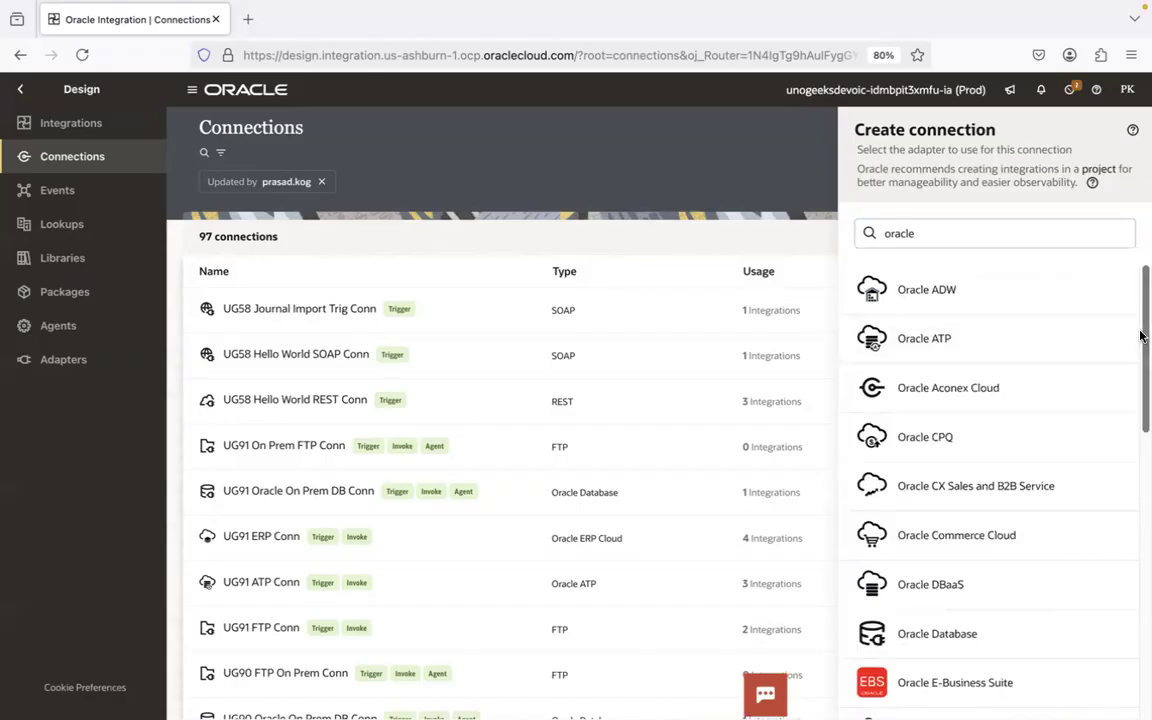
- Clear the adapter search, revisit the Salesforce form in Chrome, and back in Firefox search for "sales" and choose the Salesforce adapter
click(903, 231)
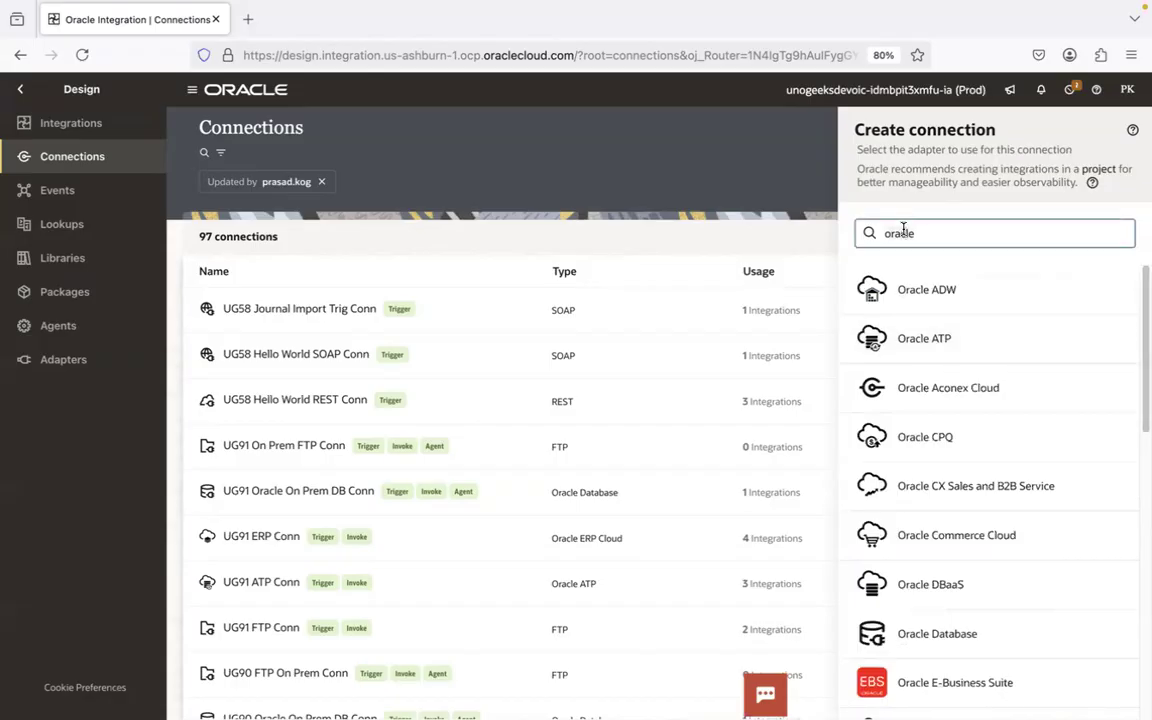
key(ctrl+a)
key(BackSpace)
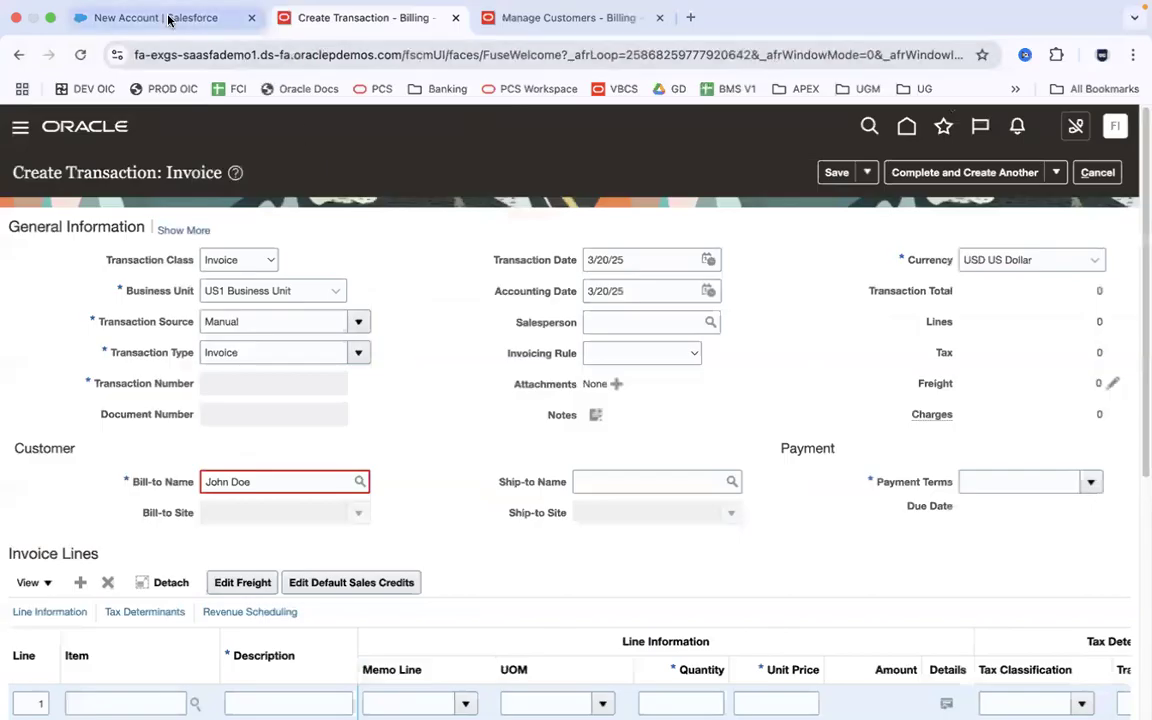
click(167, 17)
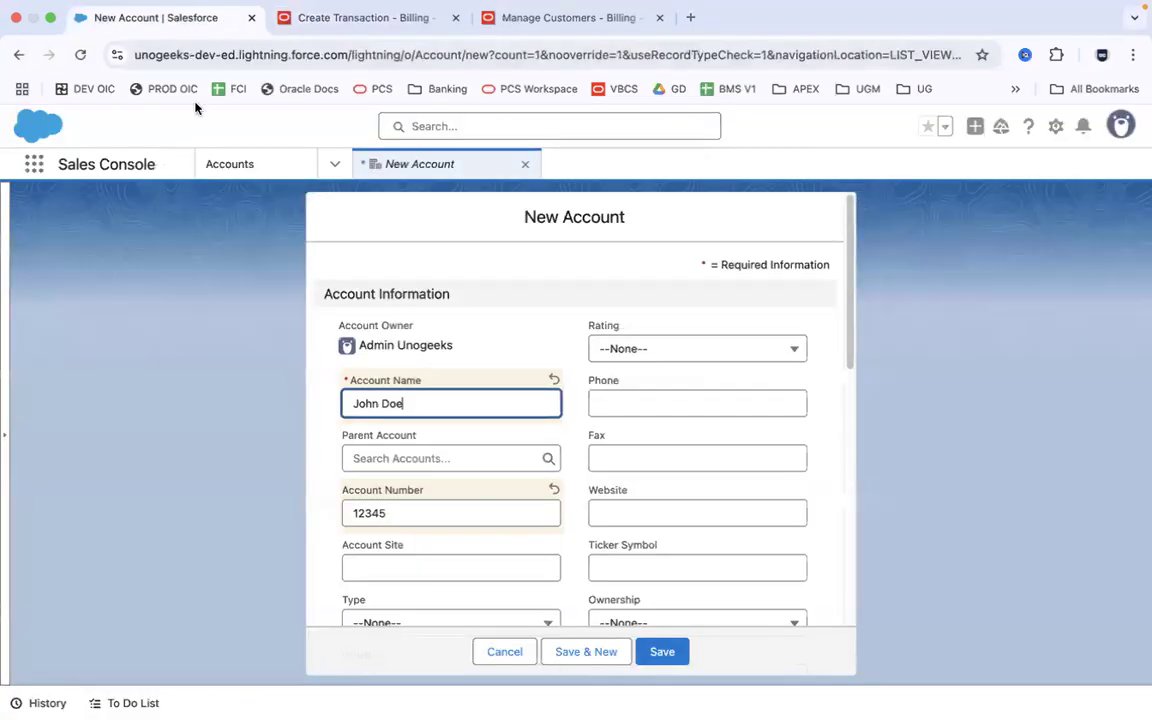
key(super+Tab)
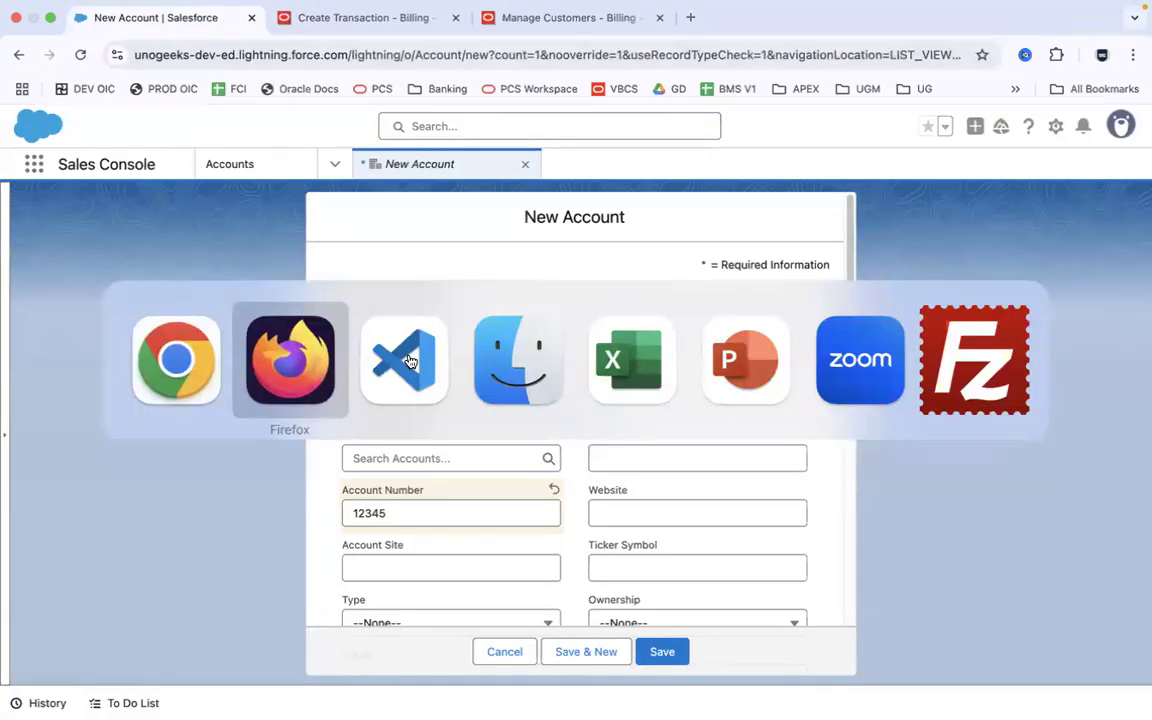
text(sales)
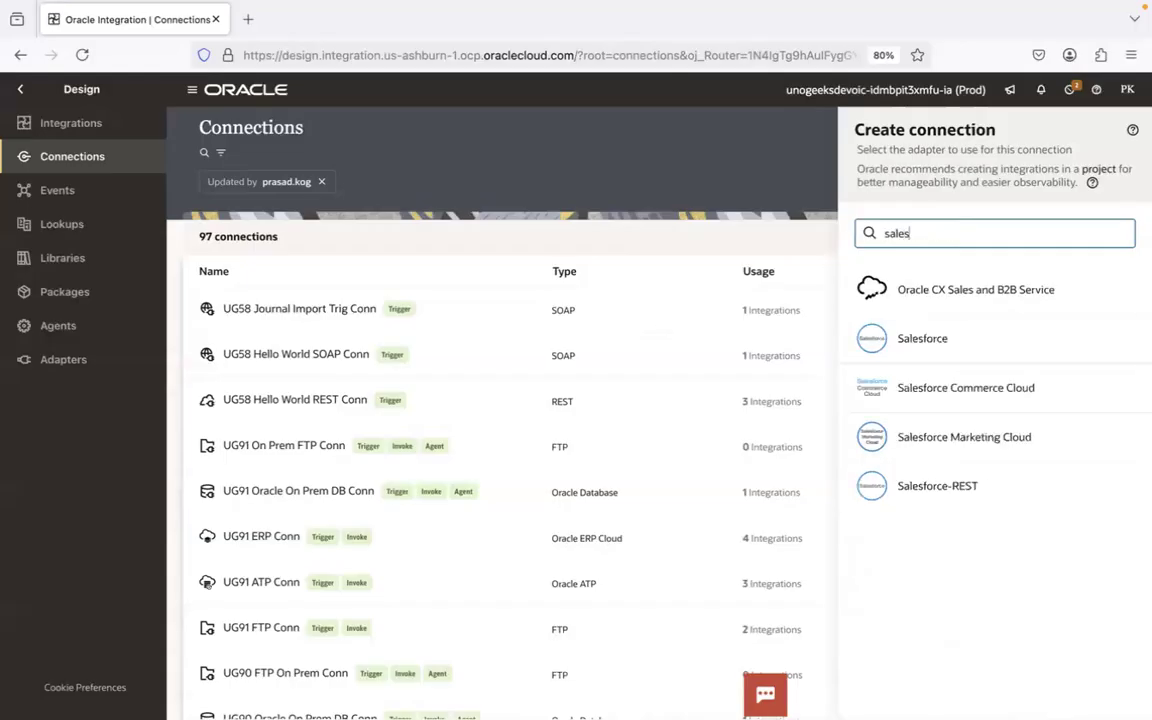
click(866, 348)
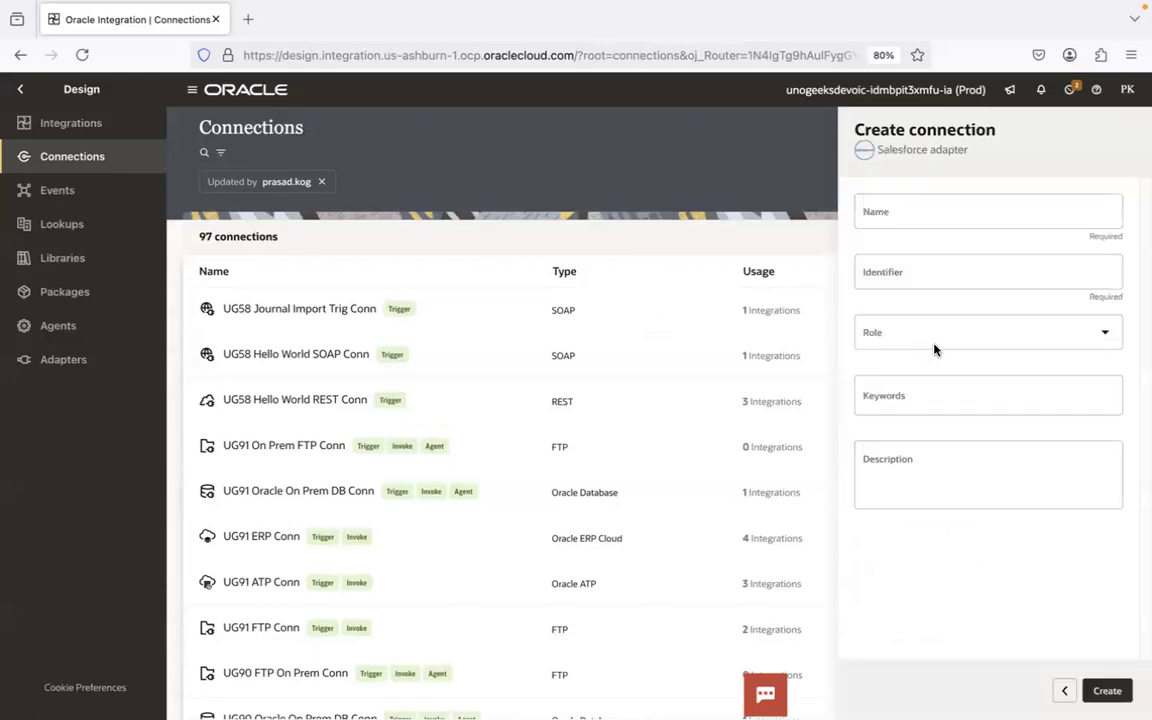
- Name the new Salesforce connection "UG94 Salesforce Conn"
click(921, 216)
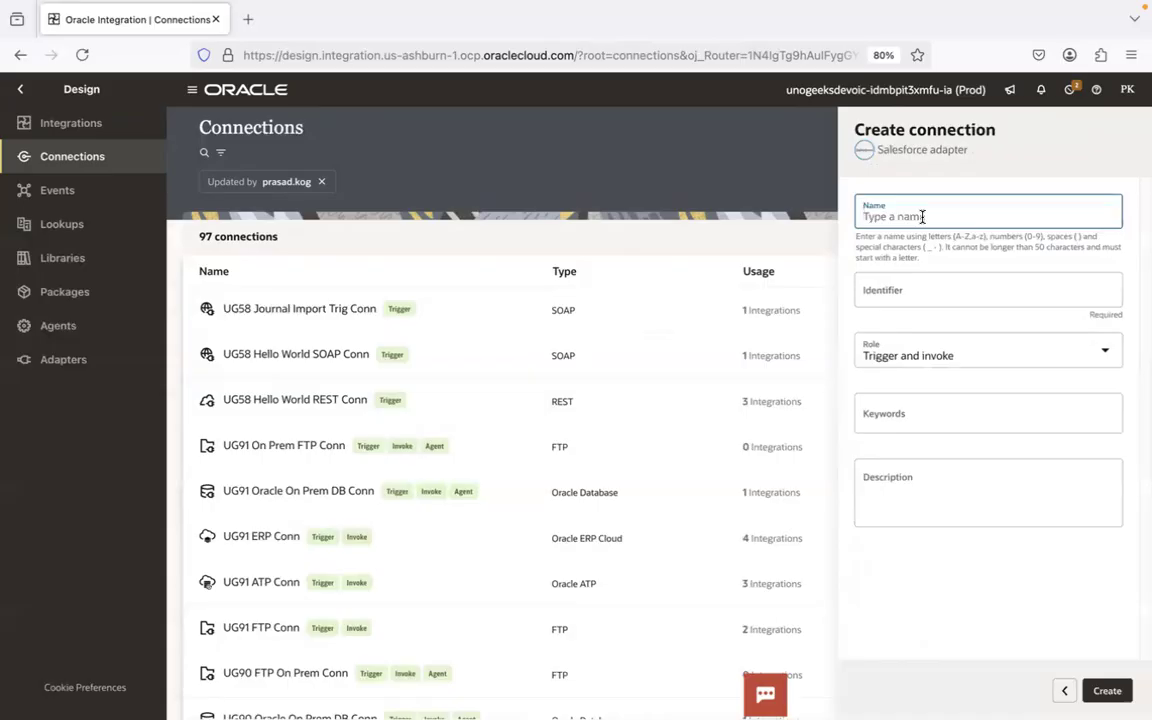
text(UG94)
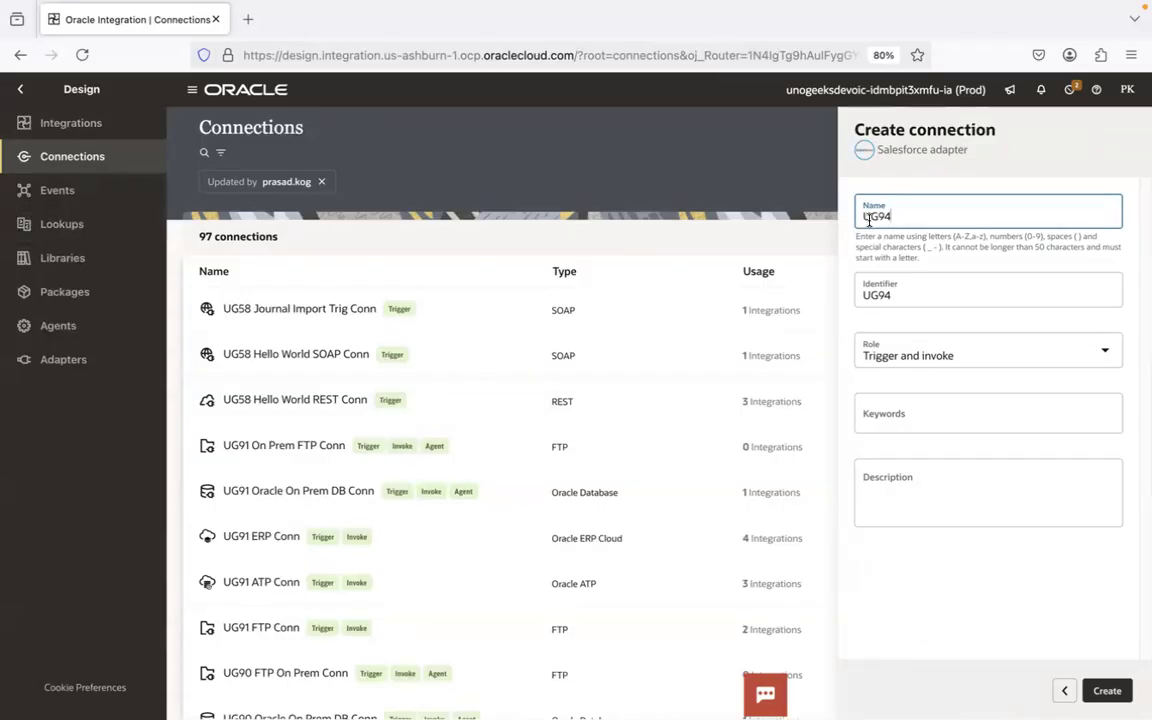
key(super+Tab)
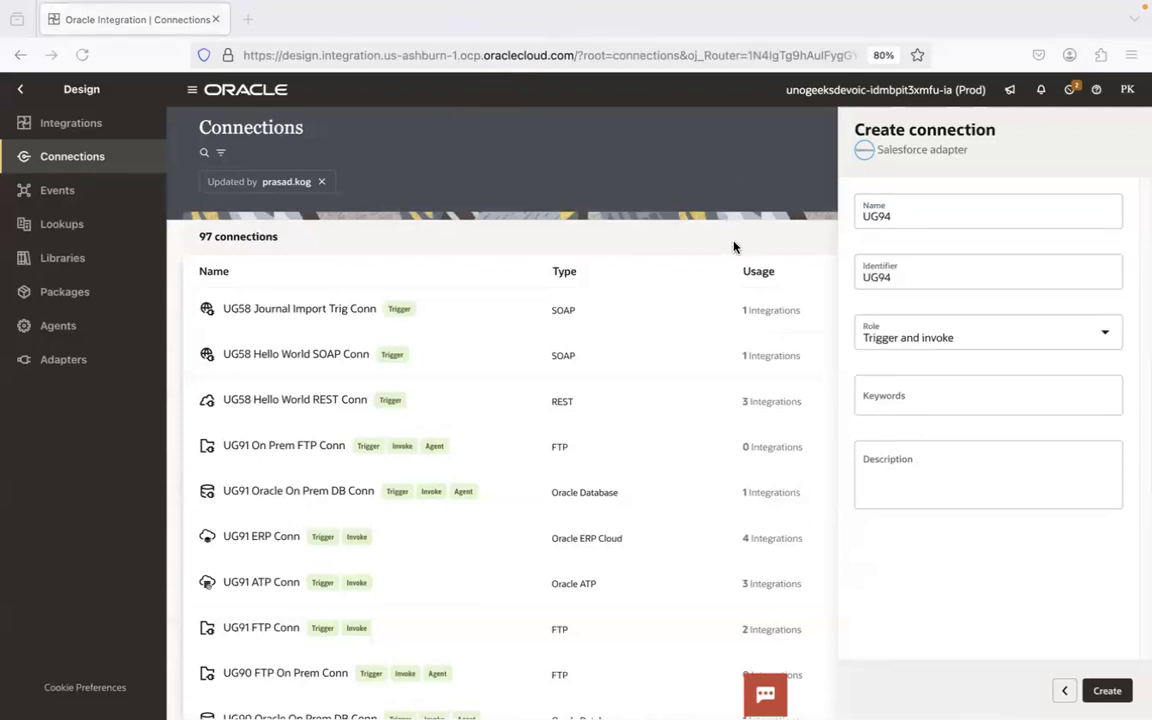
click(427, 103)
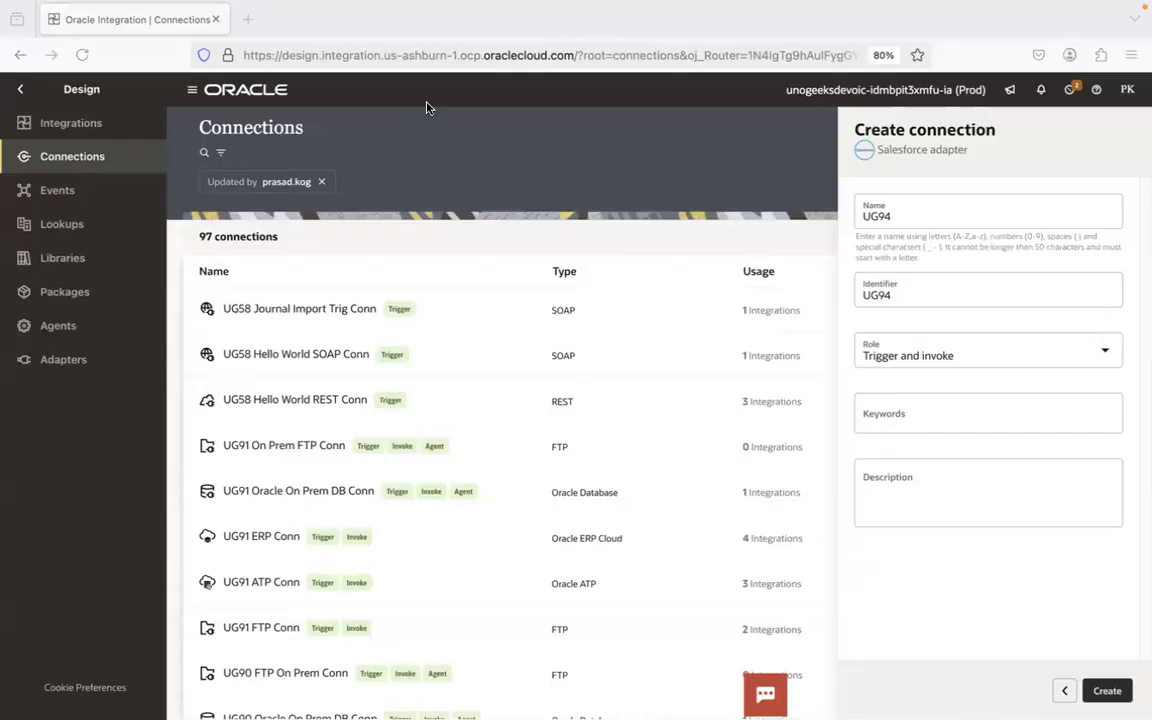
click(872, 215)
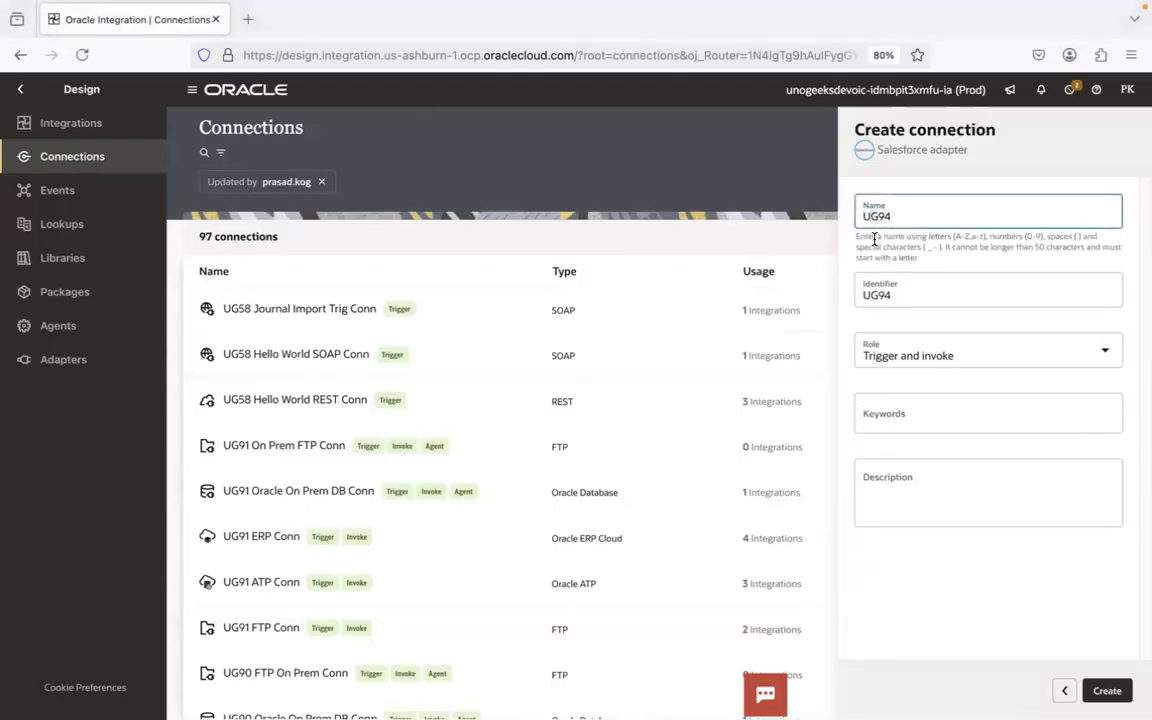
key(ctrl+a)
text(NP)
key(BackSpace)
key(BackSpace)
text(UG94)
text(Salesforce Conn)
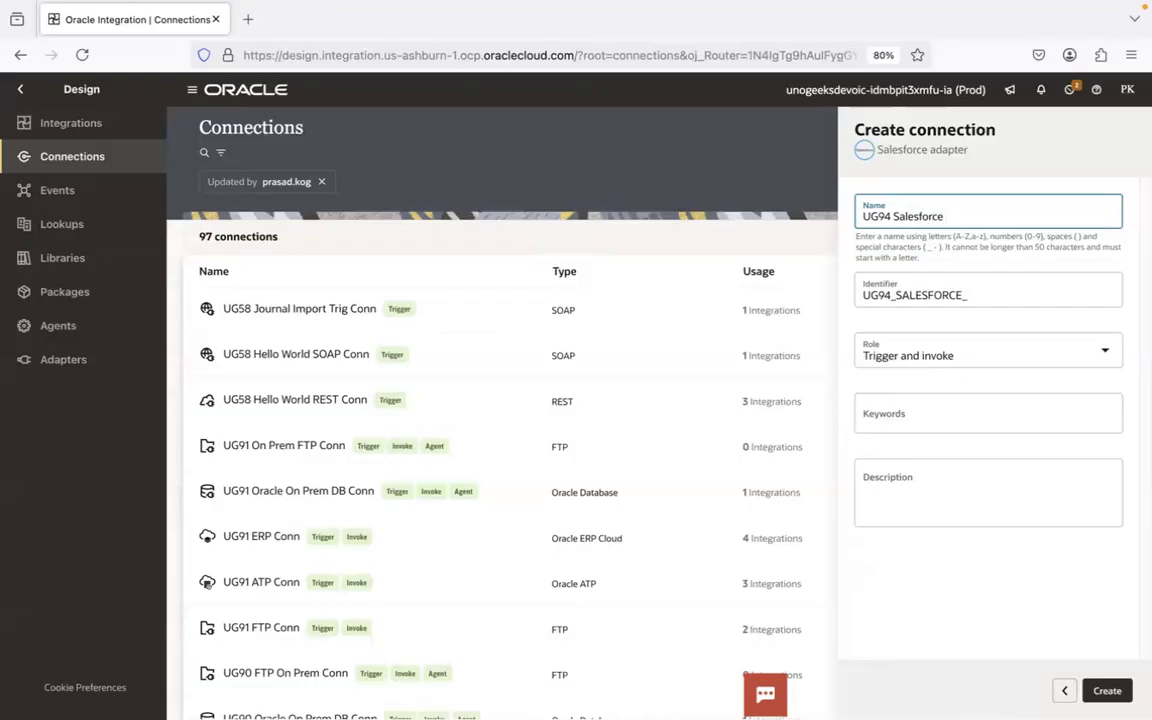
- Review the connection's Role options, and look at 4.Build First REST API in OIC.pptx in Finder's 1.Integrations folder in between
click(961, 326)
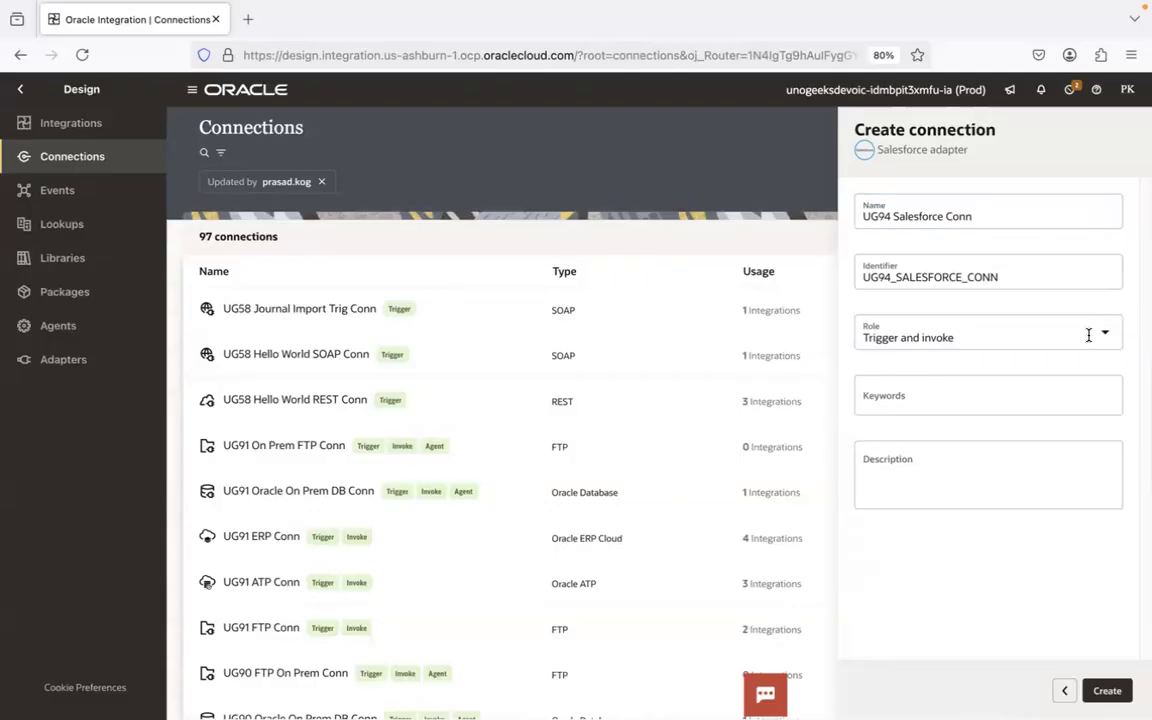
click(1040, 332)
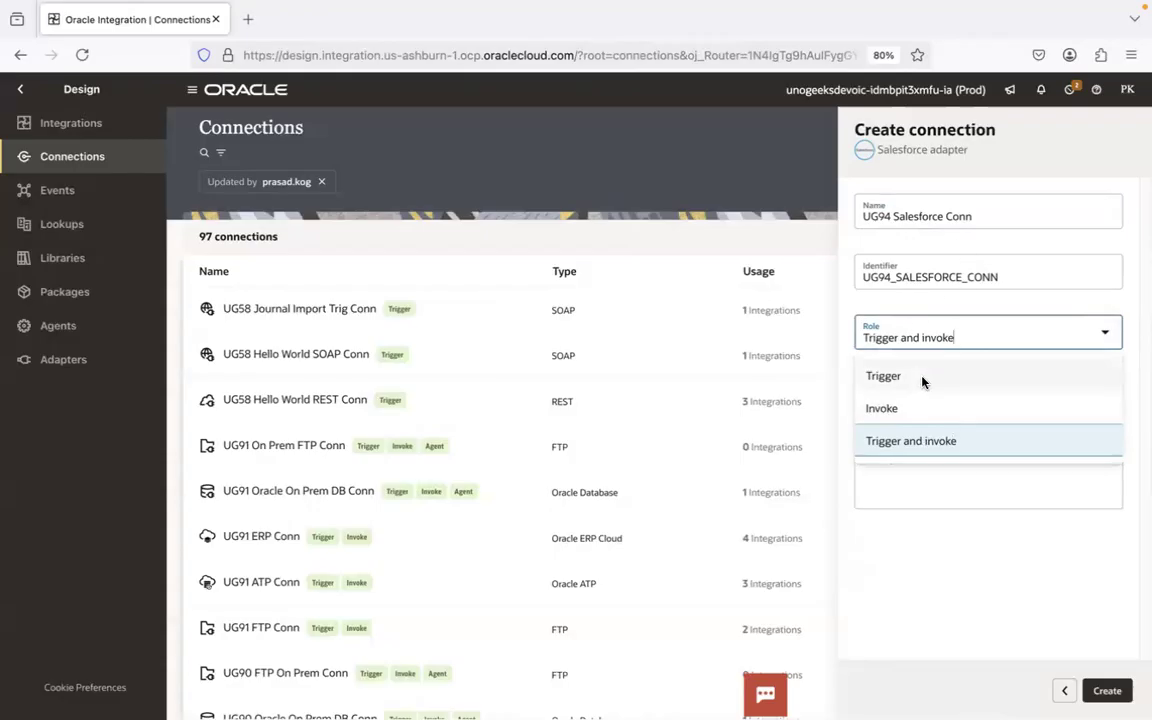
key(super+Tab)
key(super+Tab)
key(super+Tab)
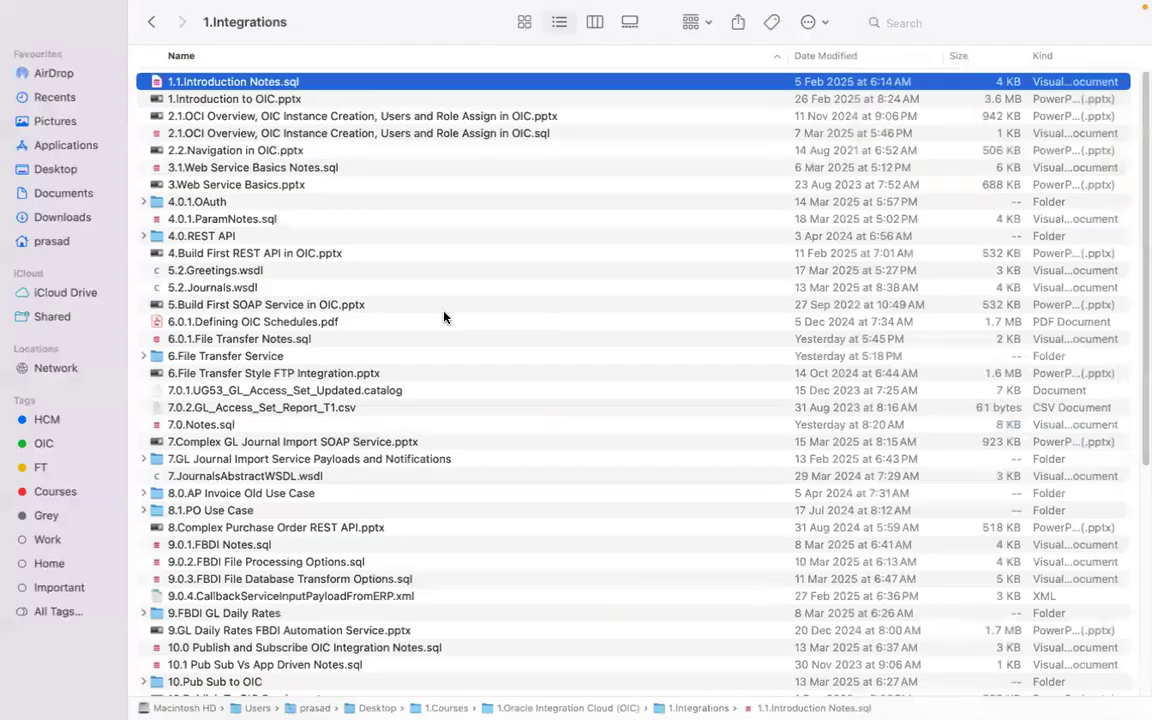
click(236, 253)
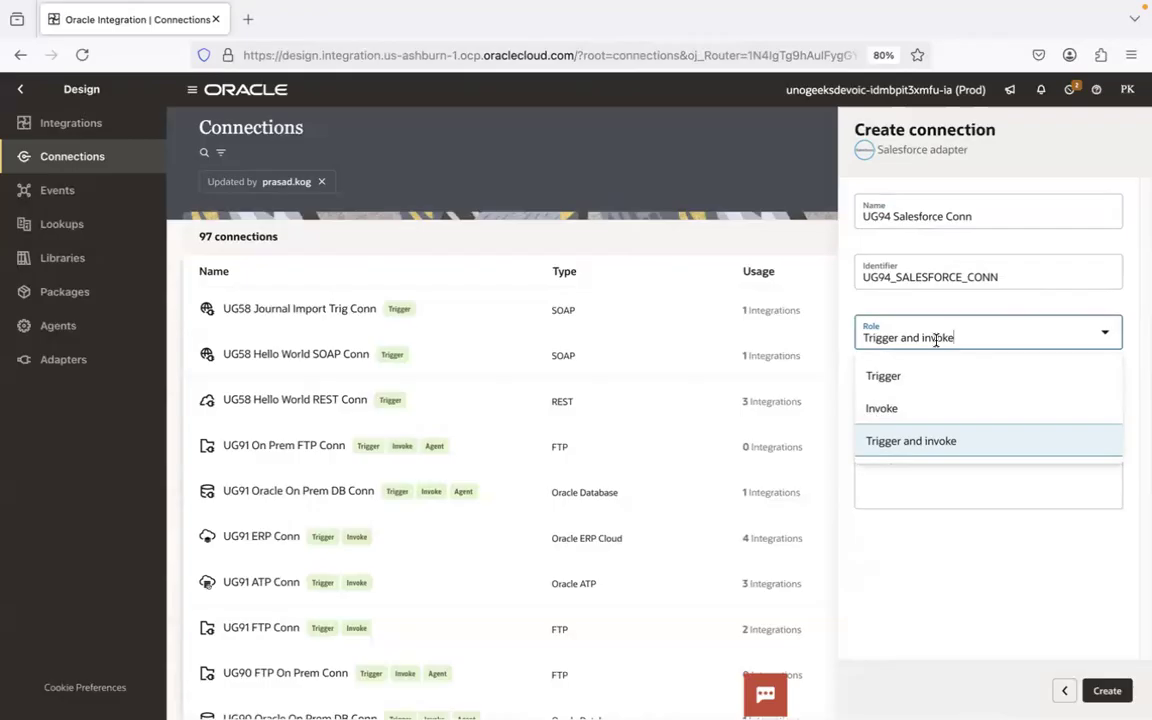
click(948, 302)
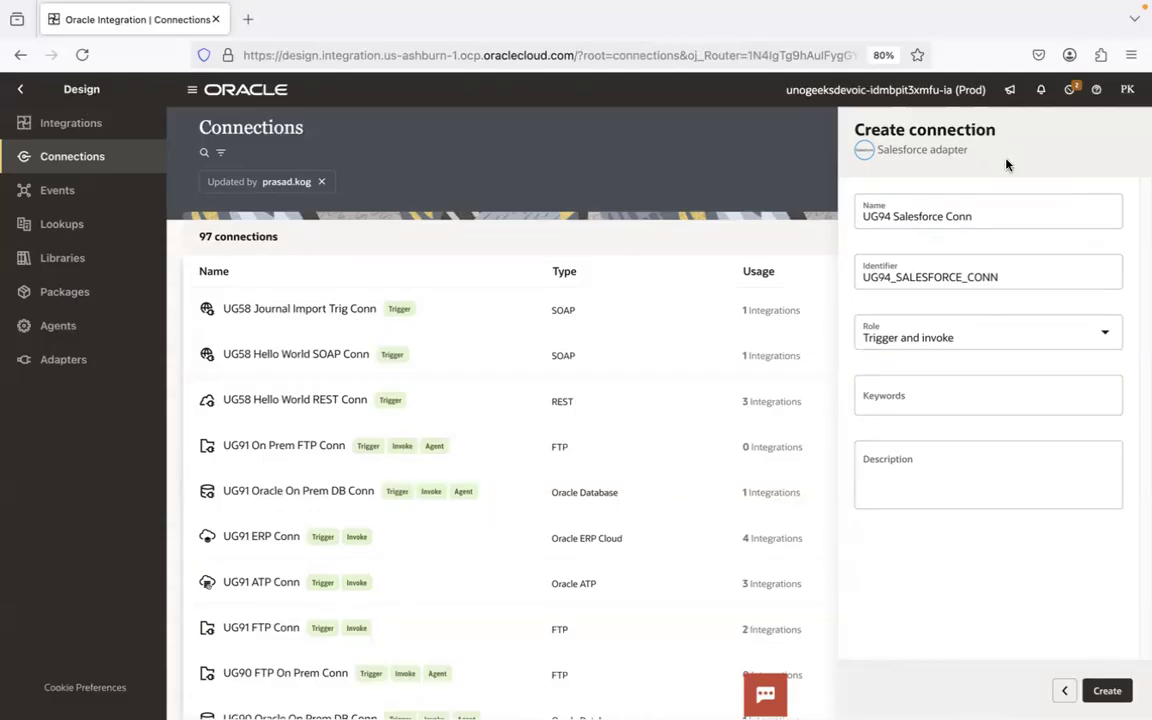
- Locate 13.Salesforce to ERP Cloud Automation Service.pptx in Finder's 1.Integrations folder and switch back to Firefox
key(super+Tab)
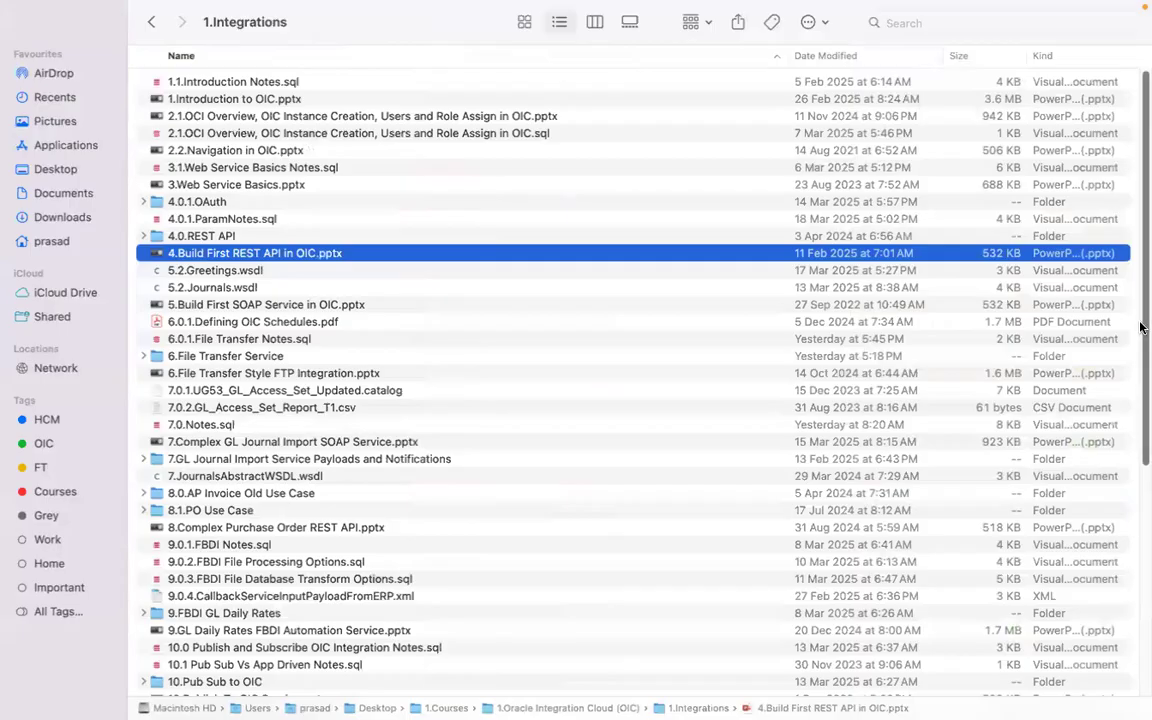
scroll(1141, 327, down, 10)
click(326, 354)
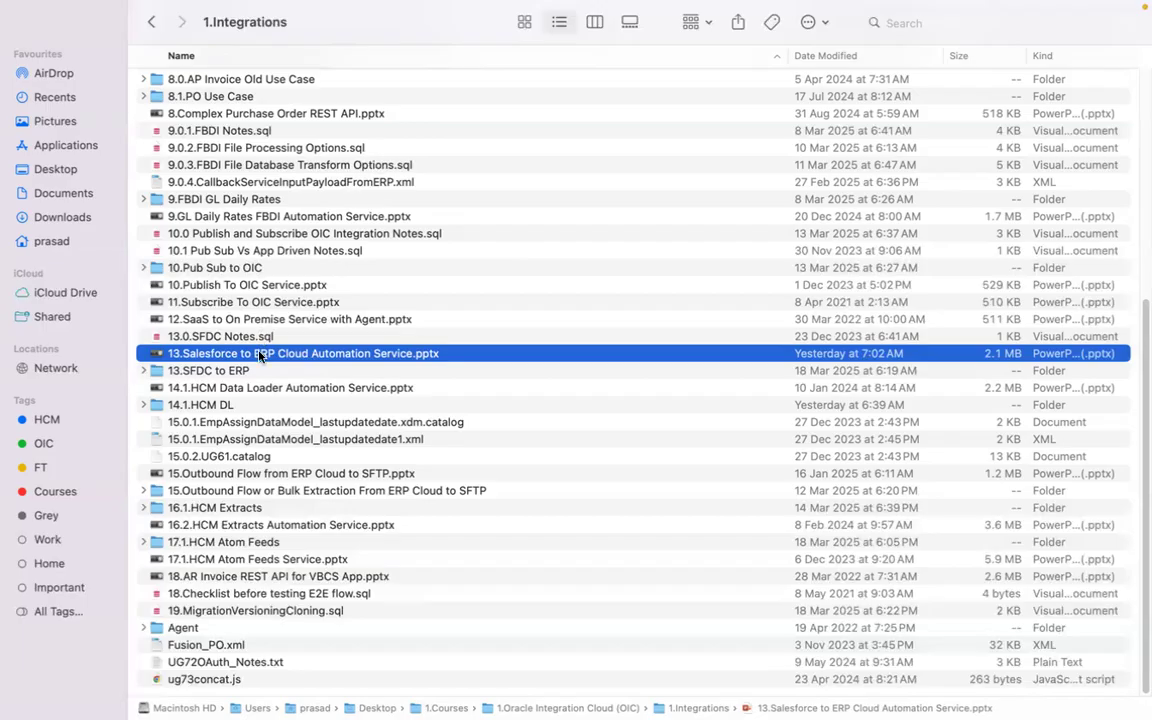
key(super+Tab)
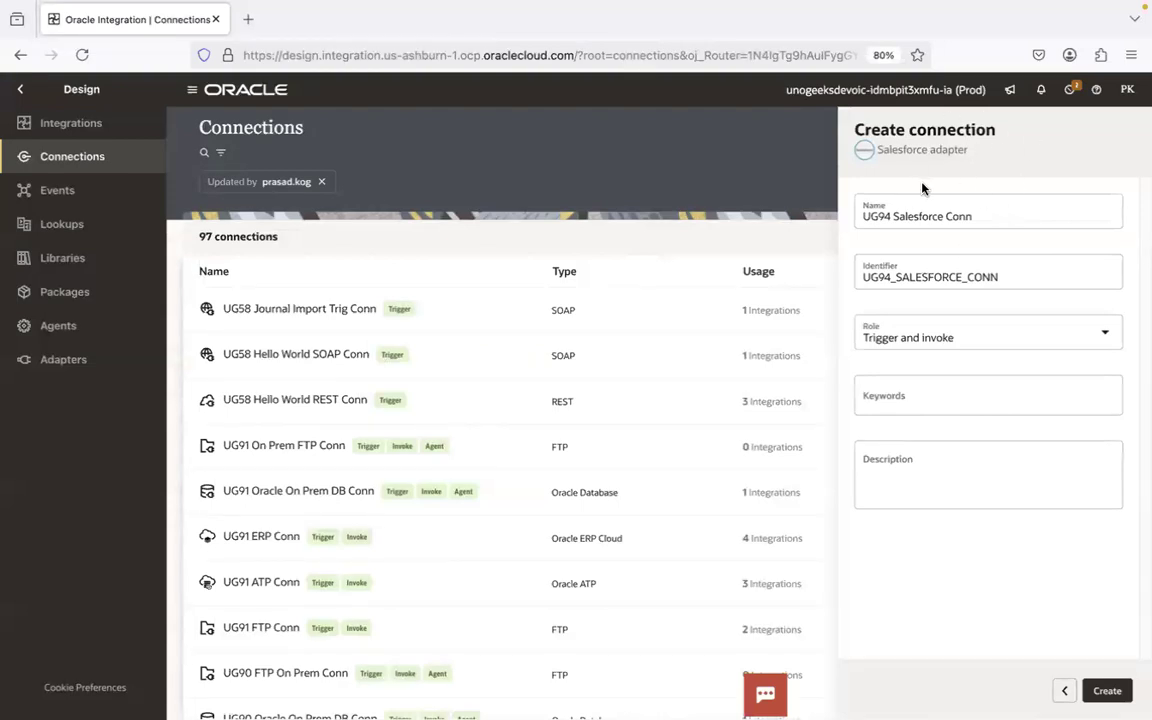
- Go back to adapter selection, and in the Introduction Notes in VS Code highlight Salesforce and ERP Cloud on the create connections line
click(1064, 690)
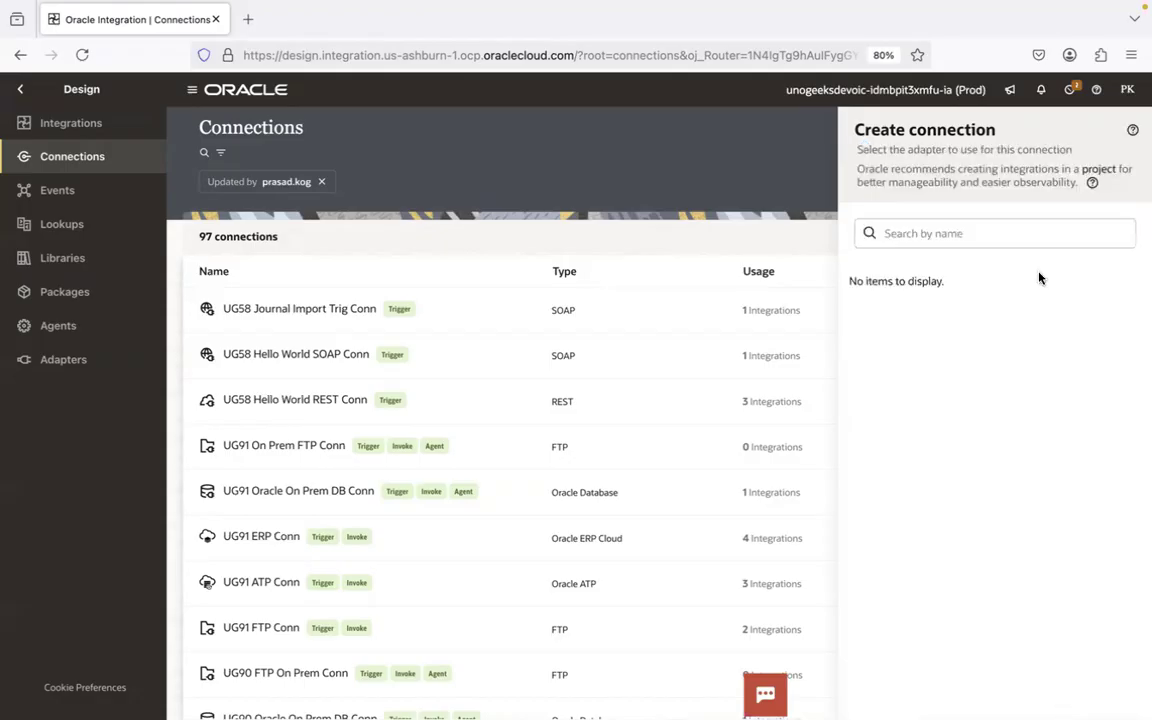
click(972, 233)
key(super+Tab)
key(super+Tab)
key(super+Tab)
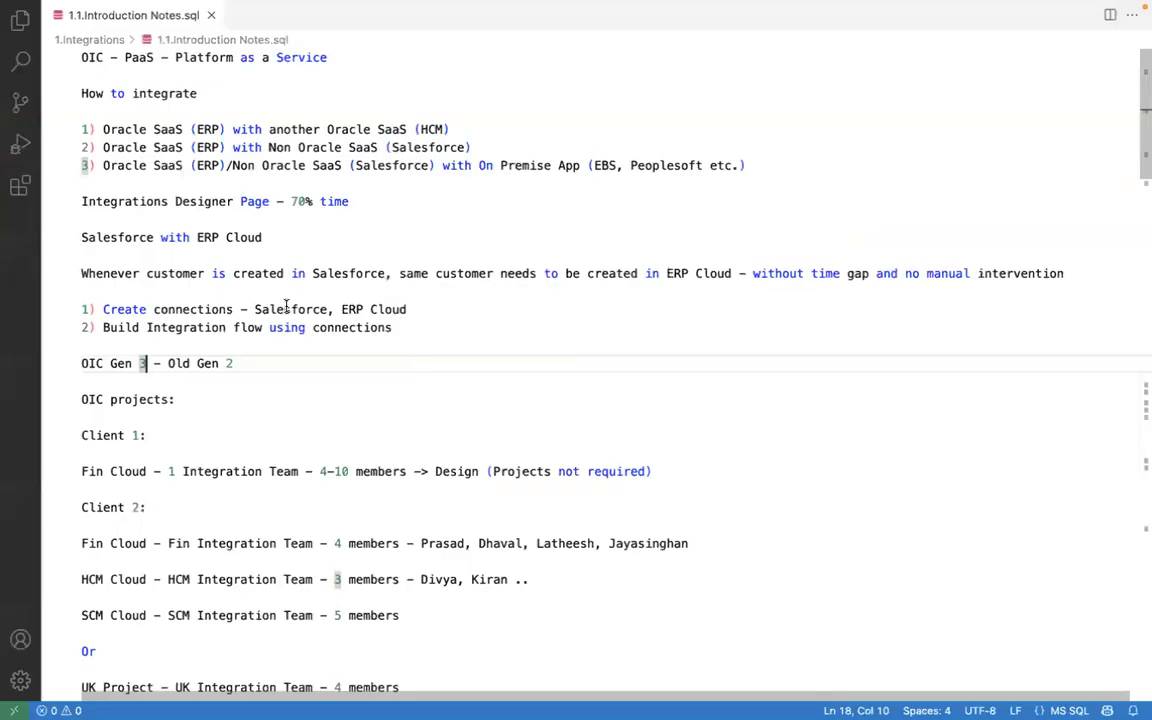
double_click(286, 309)
drag(343, 309, 408, 309)
- Switch back to Firefox and search the connection adapters for "oracle erp"
key(super+Tab)
click(1005, 244)
text(oracleer)
key(BackSpace)
key(BackSpace)
text(erp)
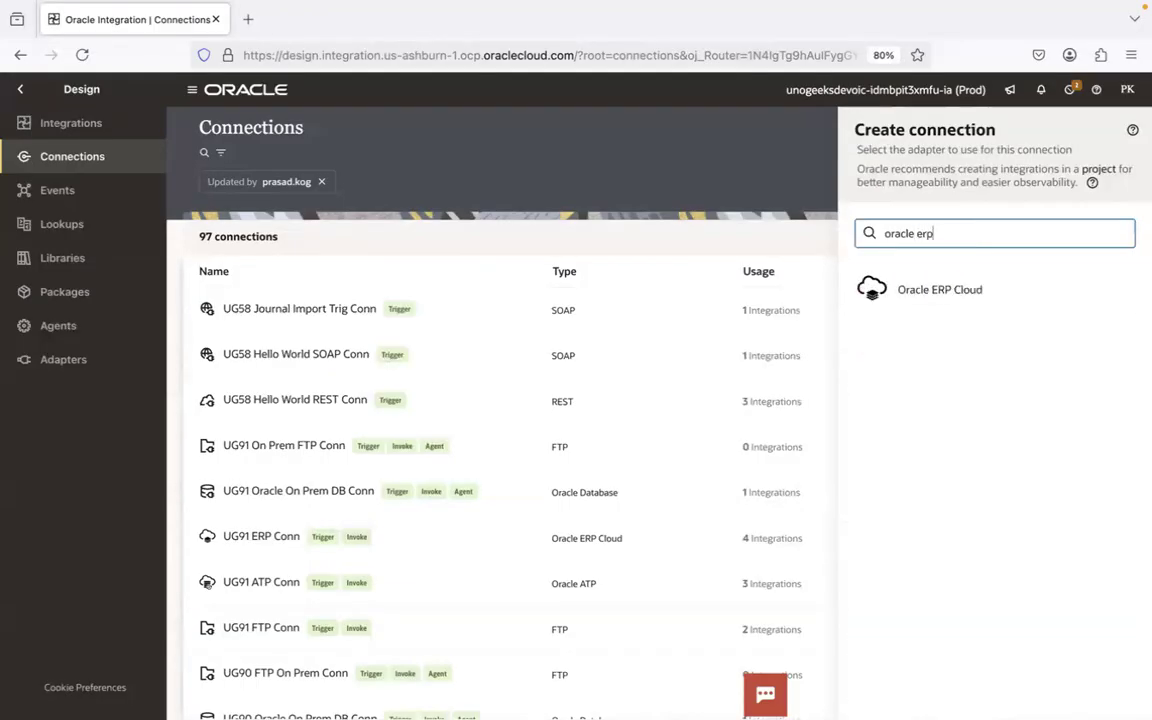
- Choose the Oracle ERP Cloud adapter and name the connection UG94 ERP Conn
click(1012, 292)
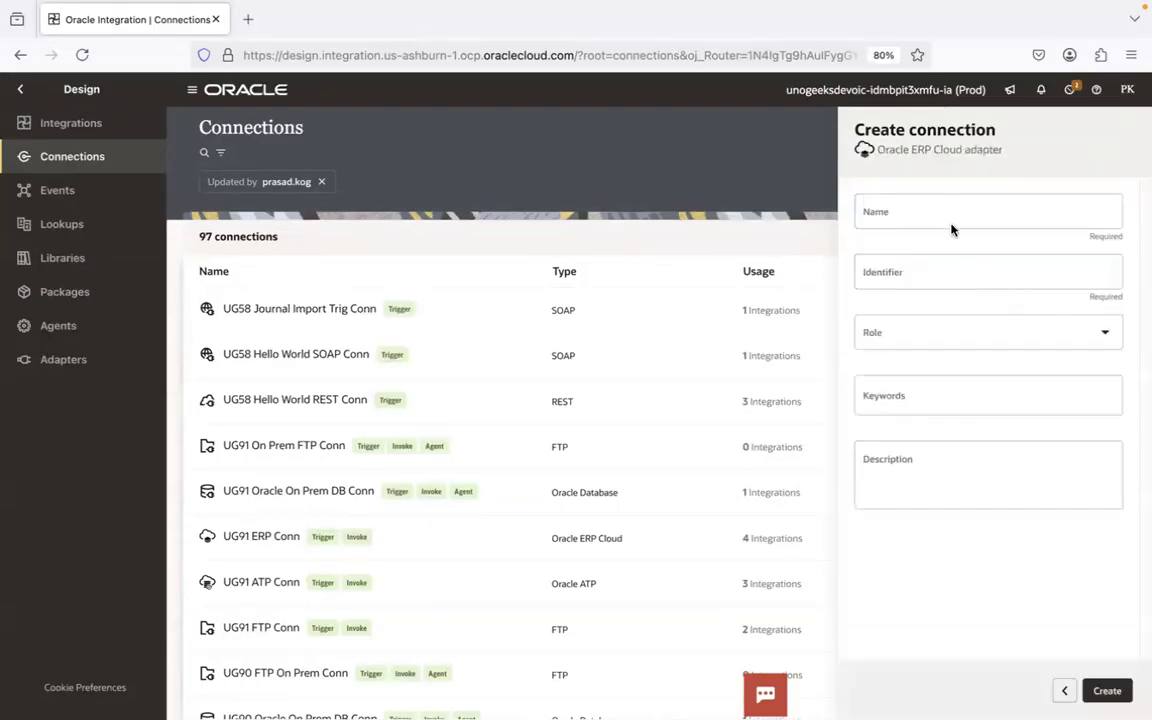
key(Escape)
click(1113, 127)
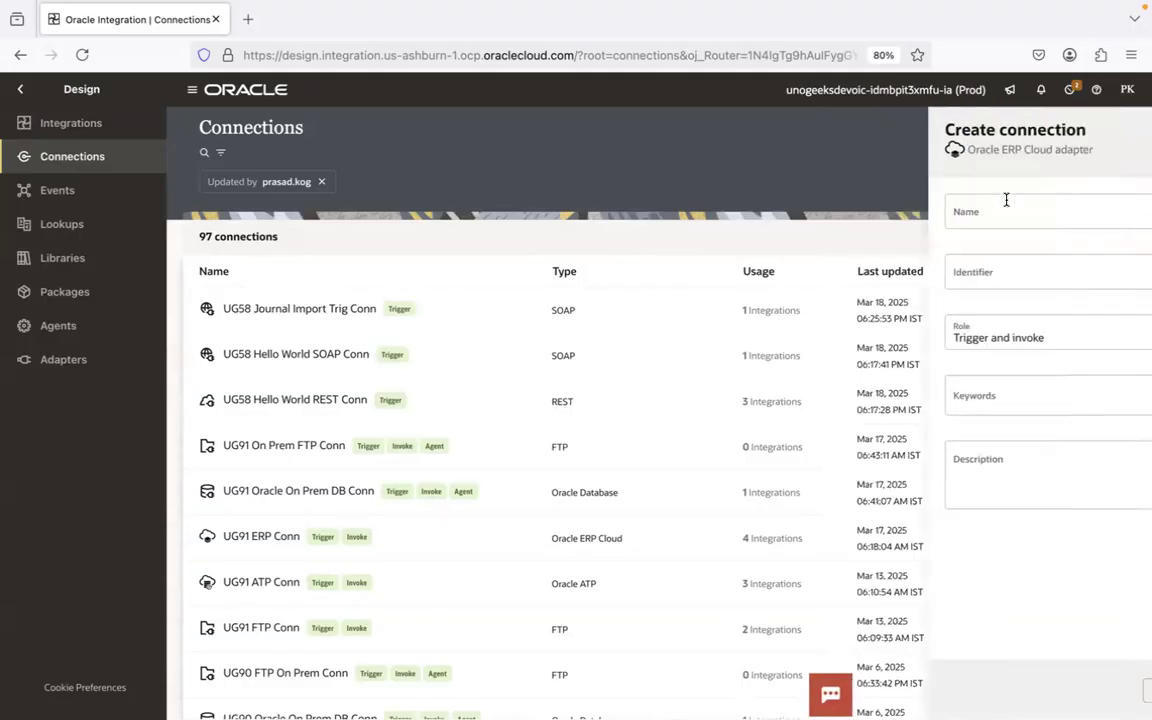
text(UG94)
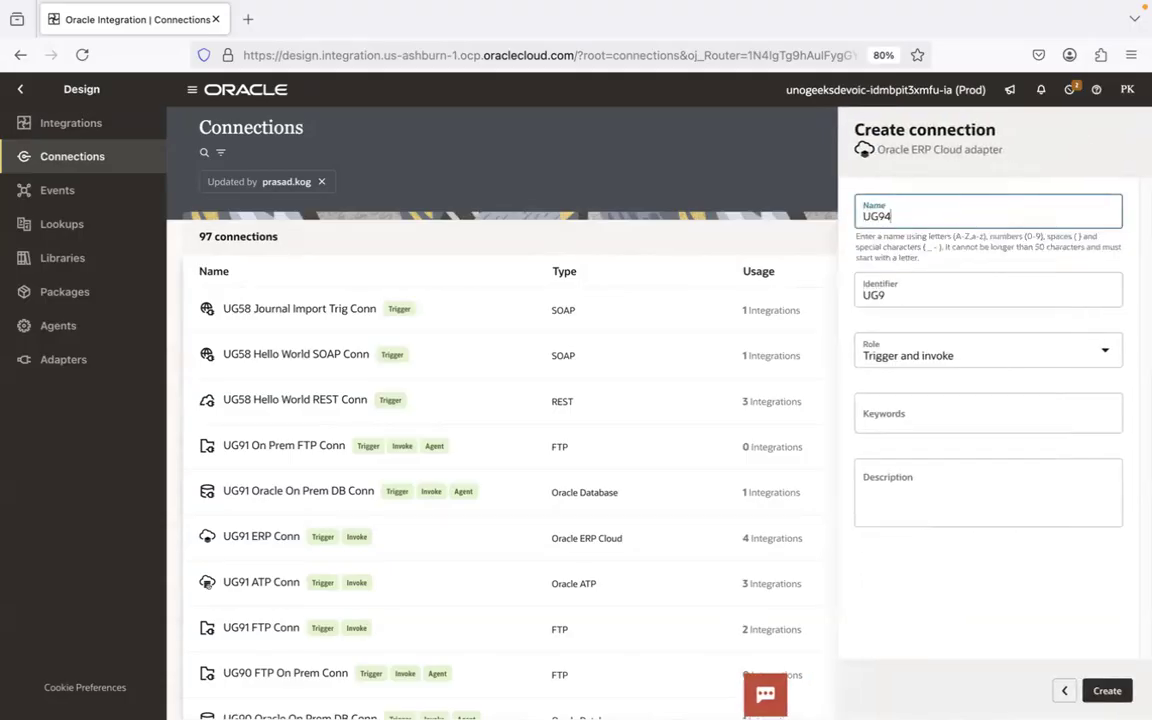
text( ERP Comm)
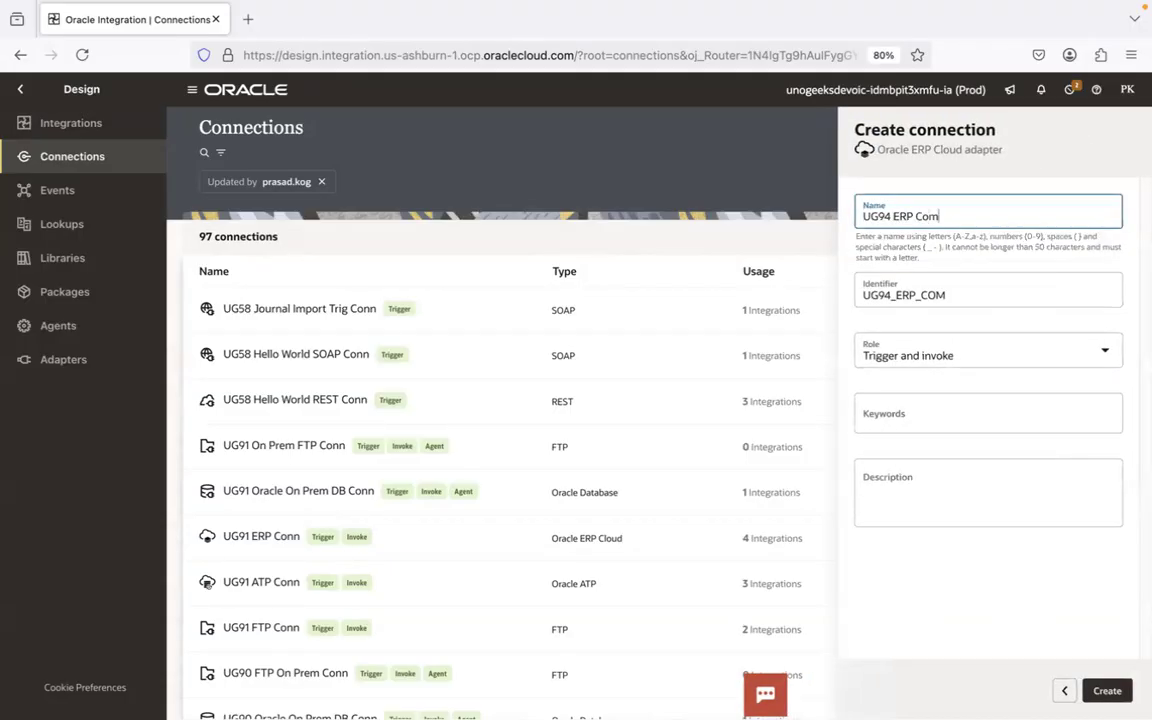
key(BackSpace)
key(BackSpace)
text(nn)
click(992, 263)
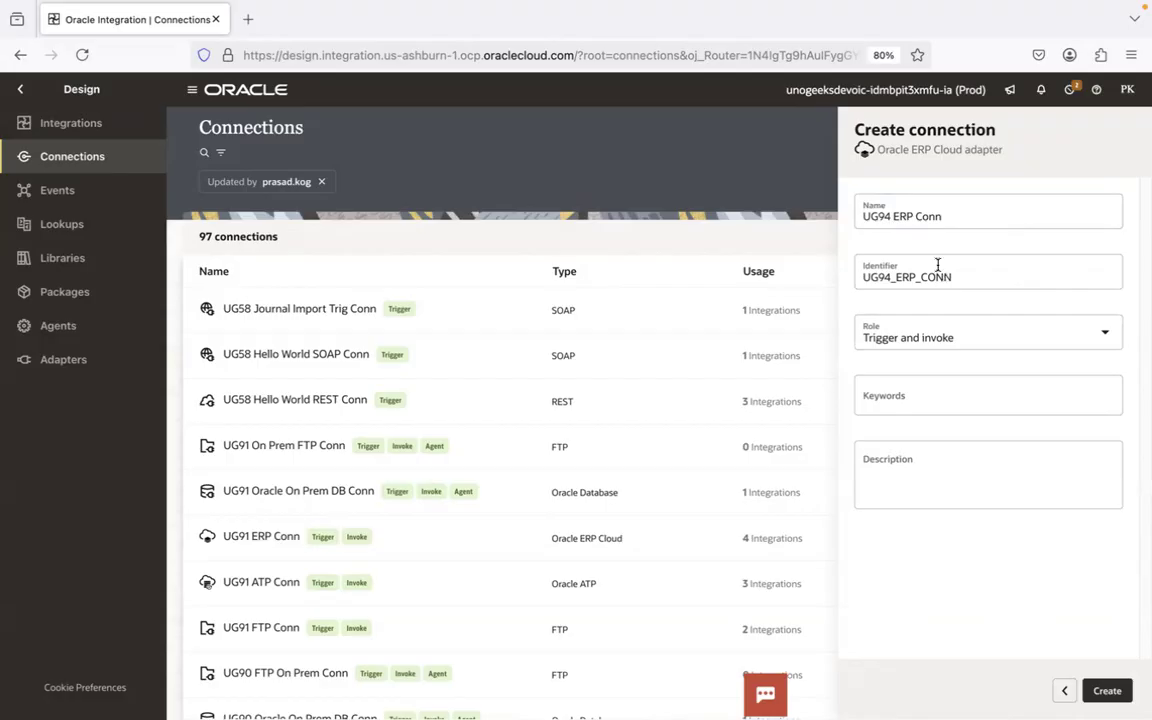
- Check the connection's name and identifier, and create it with the Trigger and invoke role
click(917, 216)
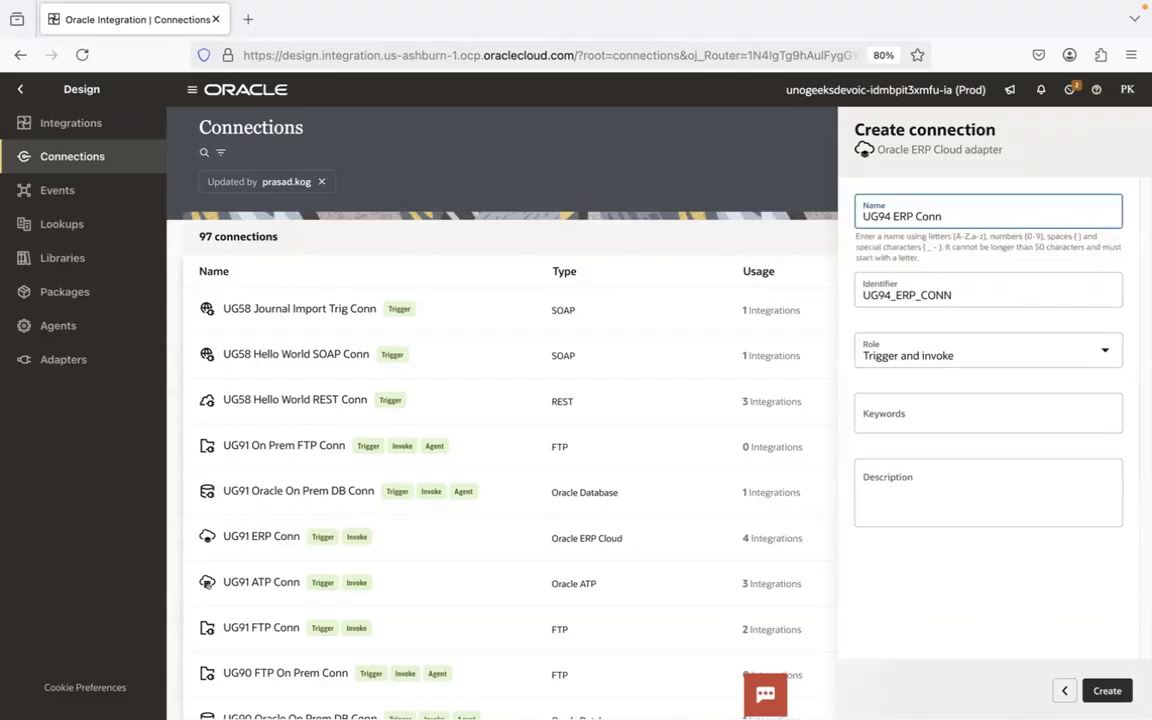
click(920, 295)
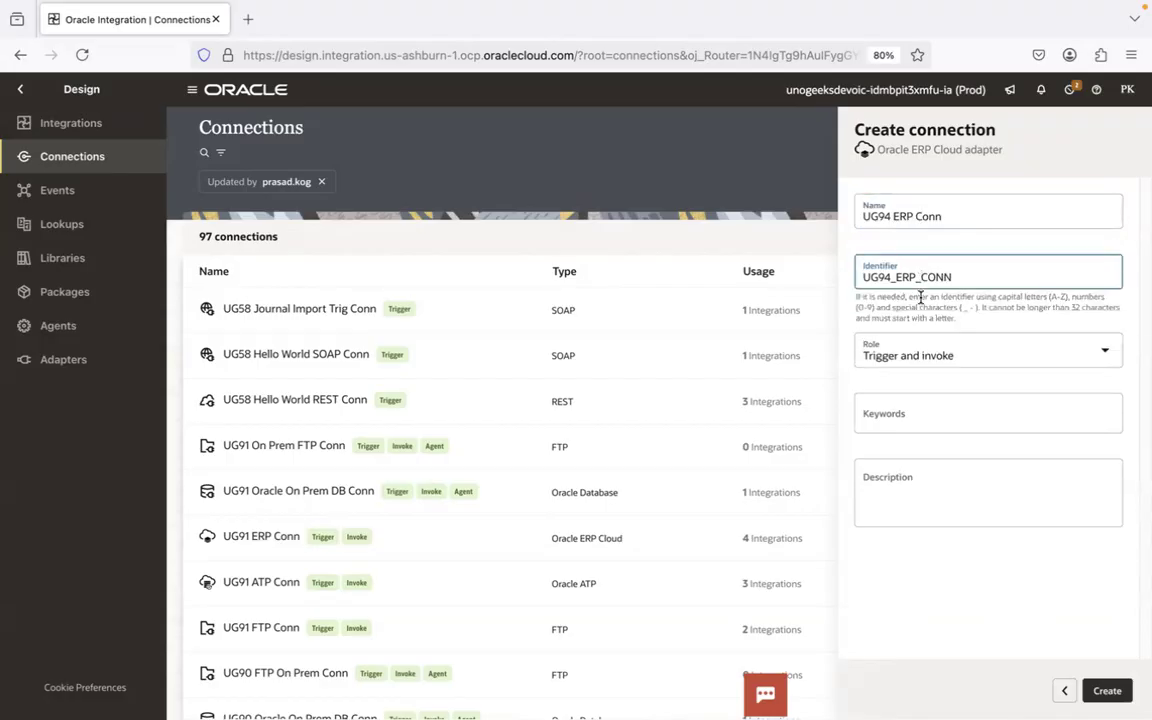
click(970, 250)
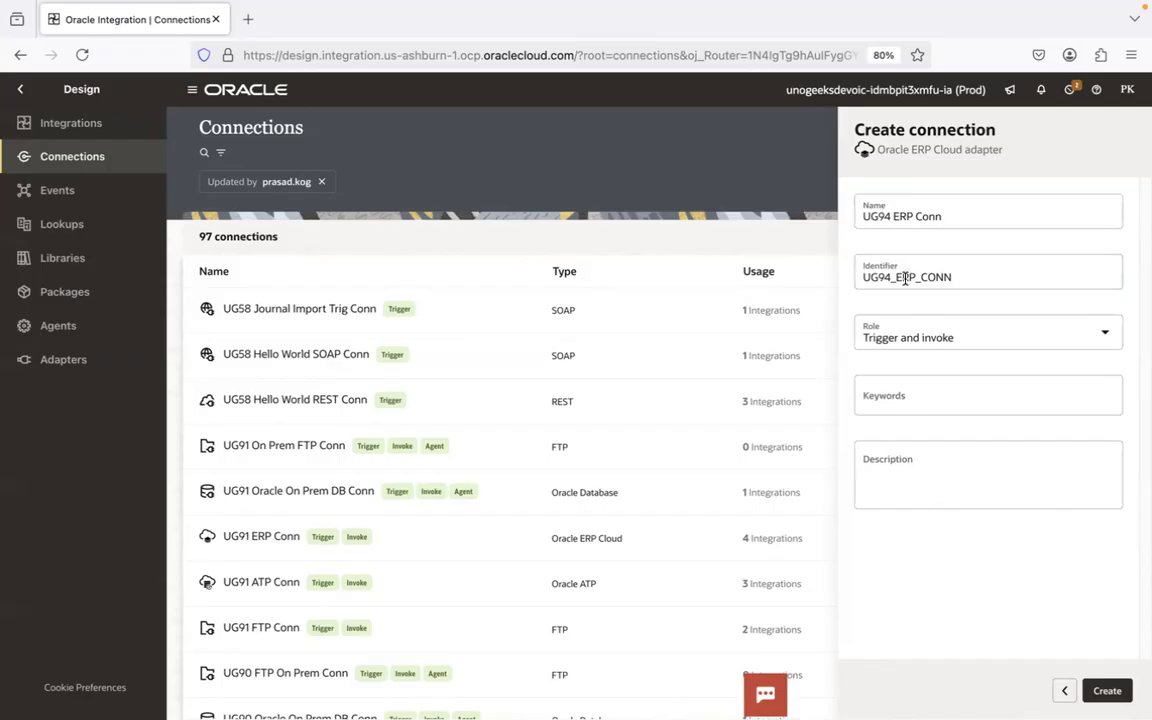
click(1103, 690)
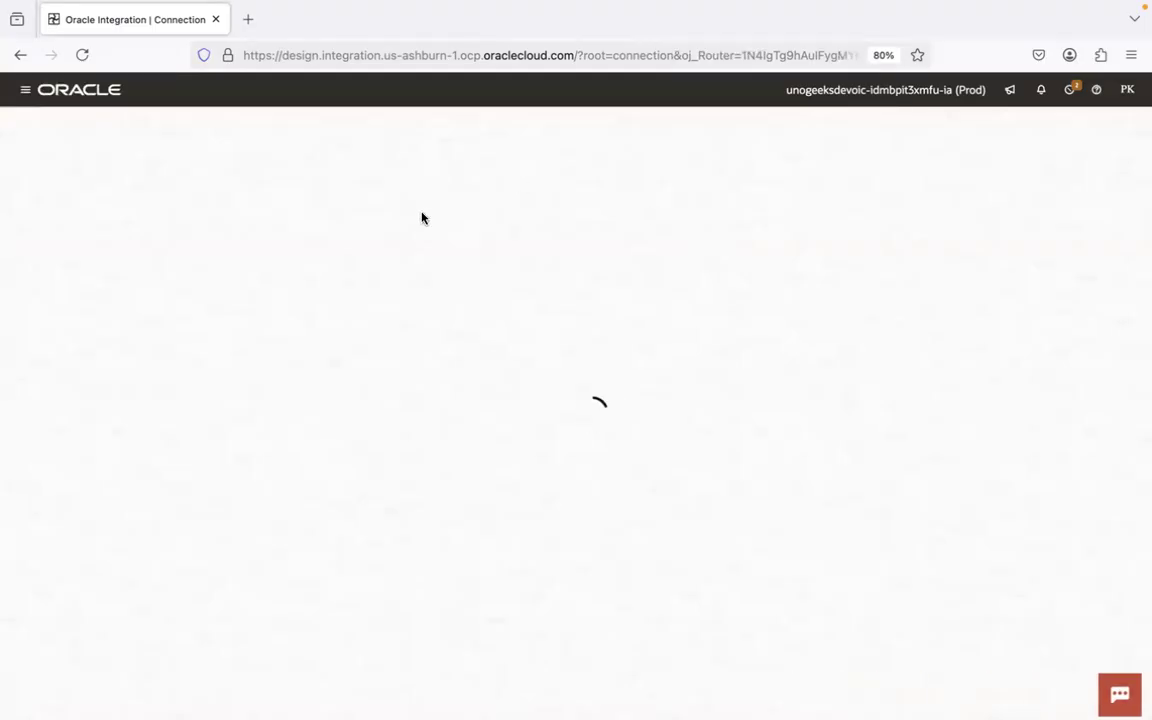
key(super+Tab)
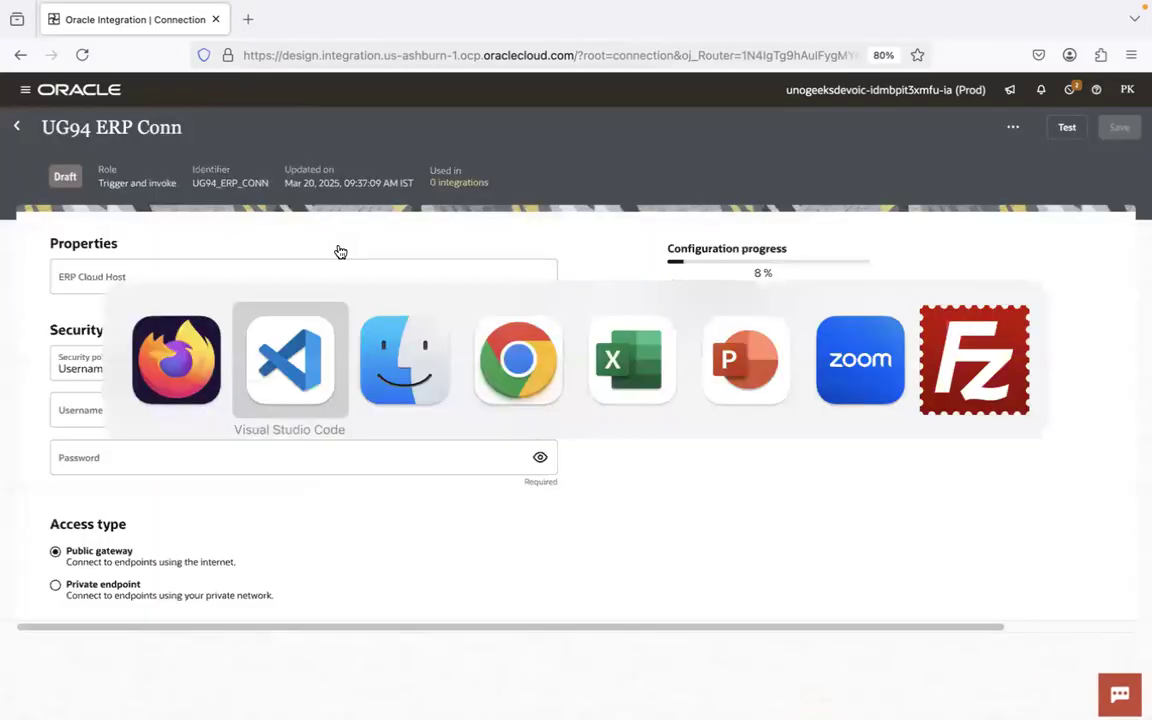
key(super+Tab)
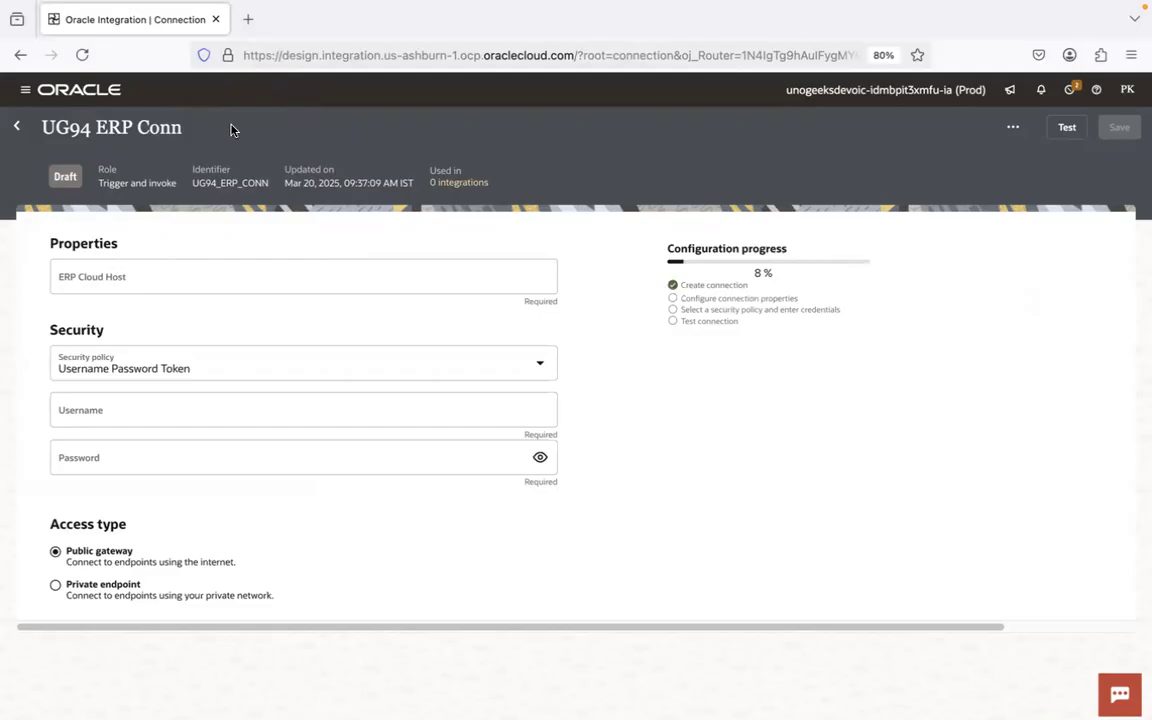
click(211, 276)
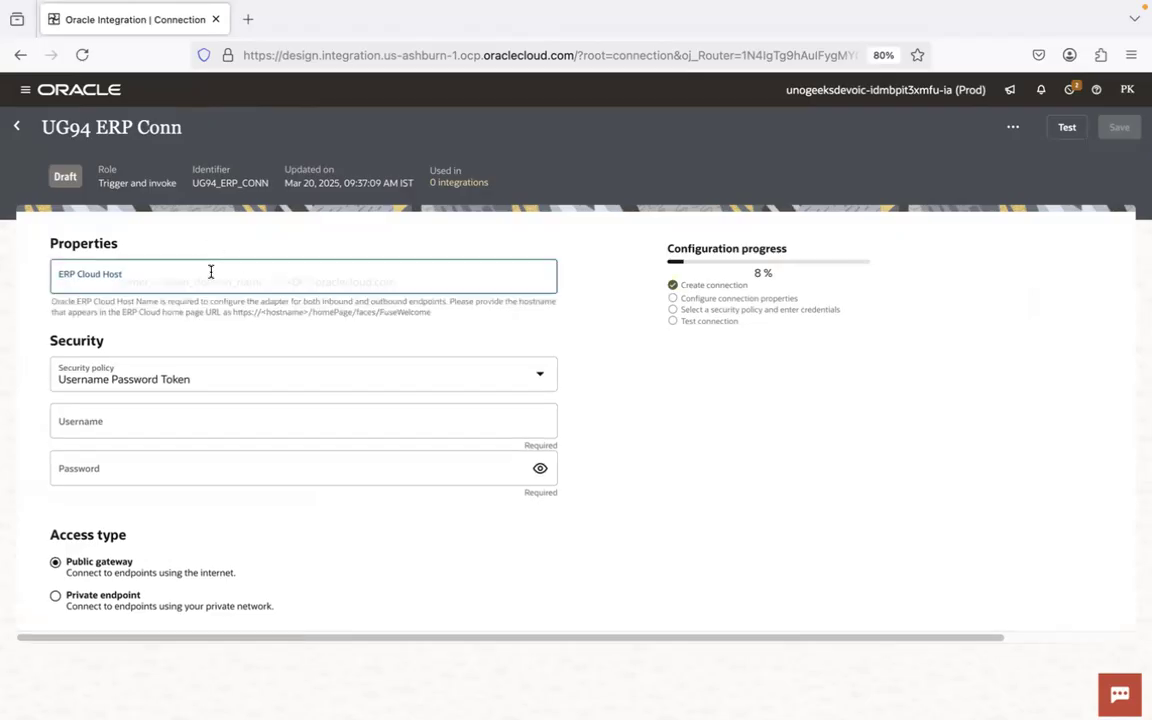
key(super+Tab)
key(super+Tab)
key(super+Tab)
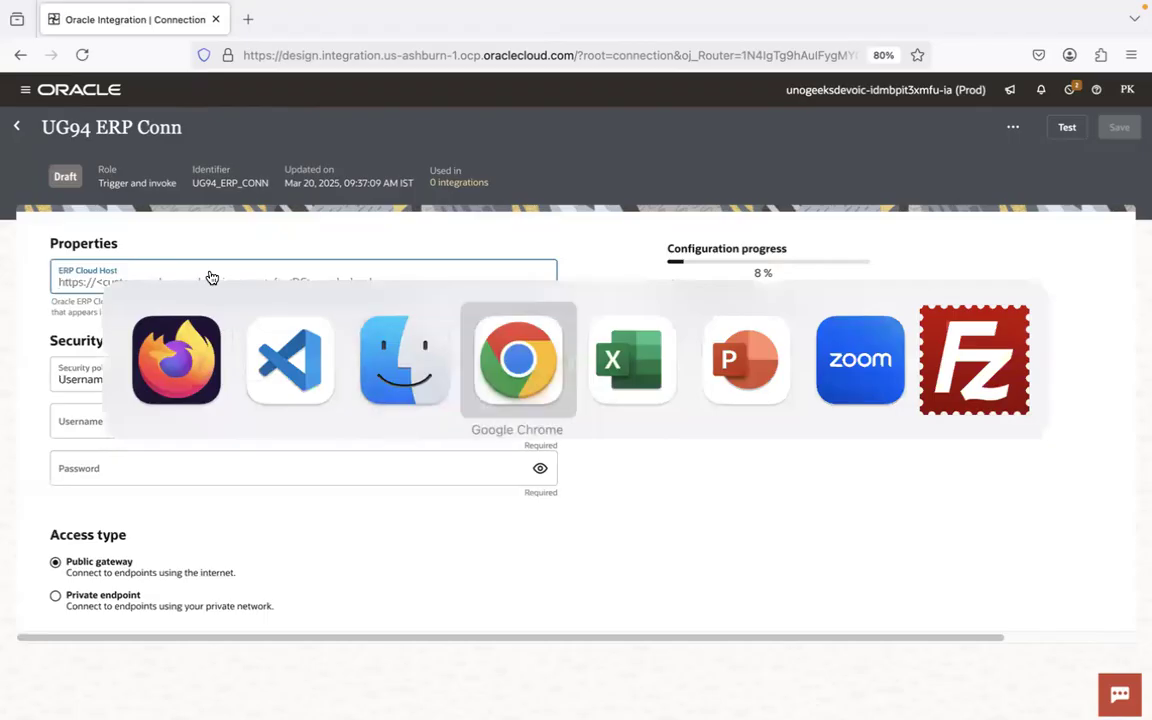
click(316, 20)
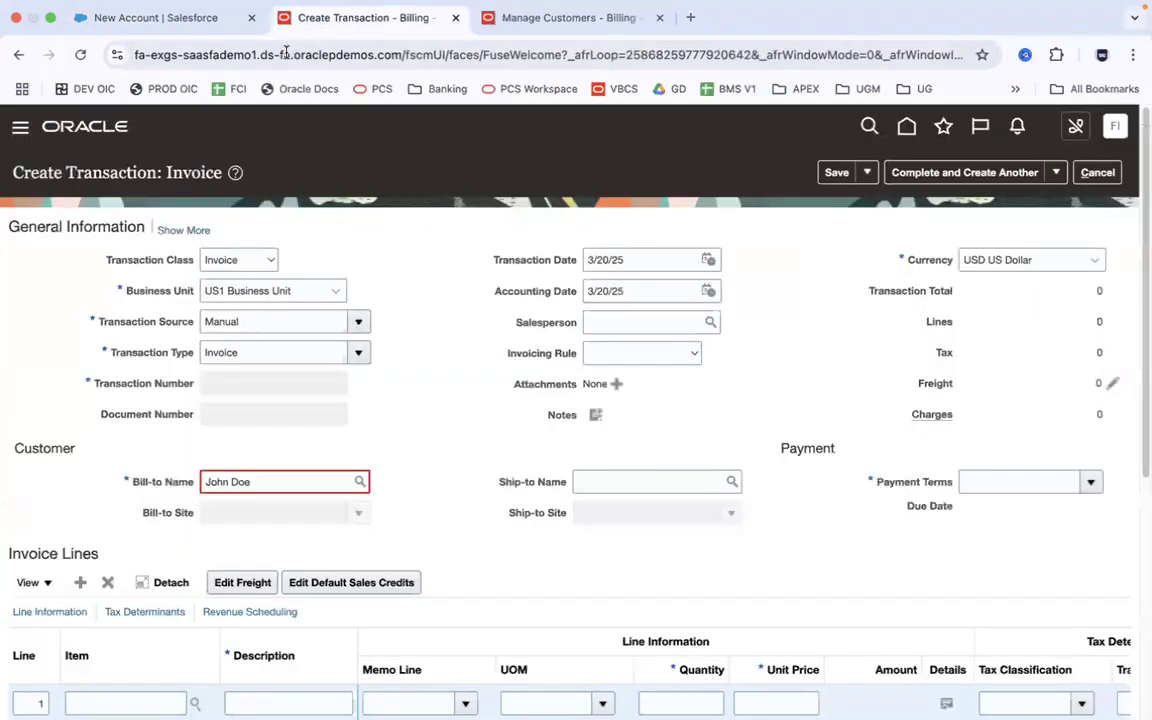
click(254, 54)
click(254, 54)
drag(440, 54, 112, 54)
key(super+c)
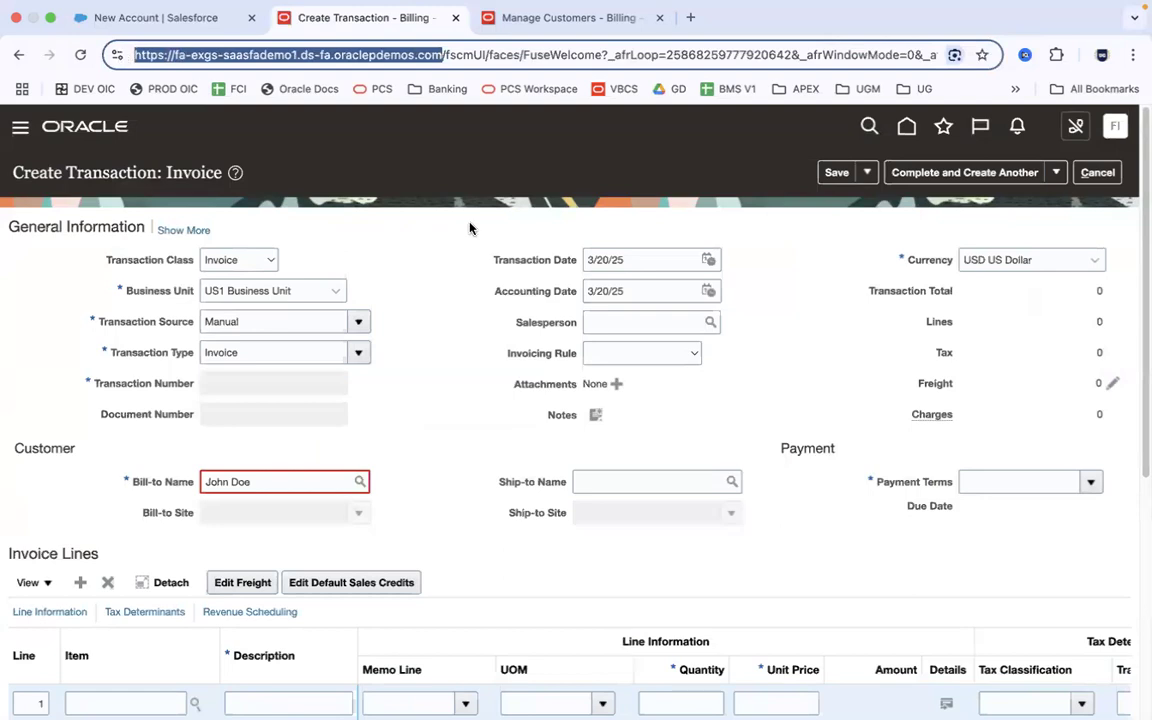
key(super+Tab)
key(super+v)
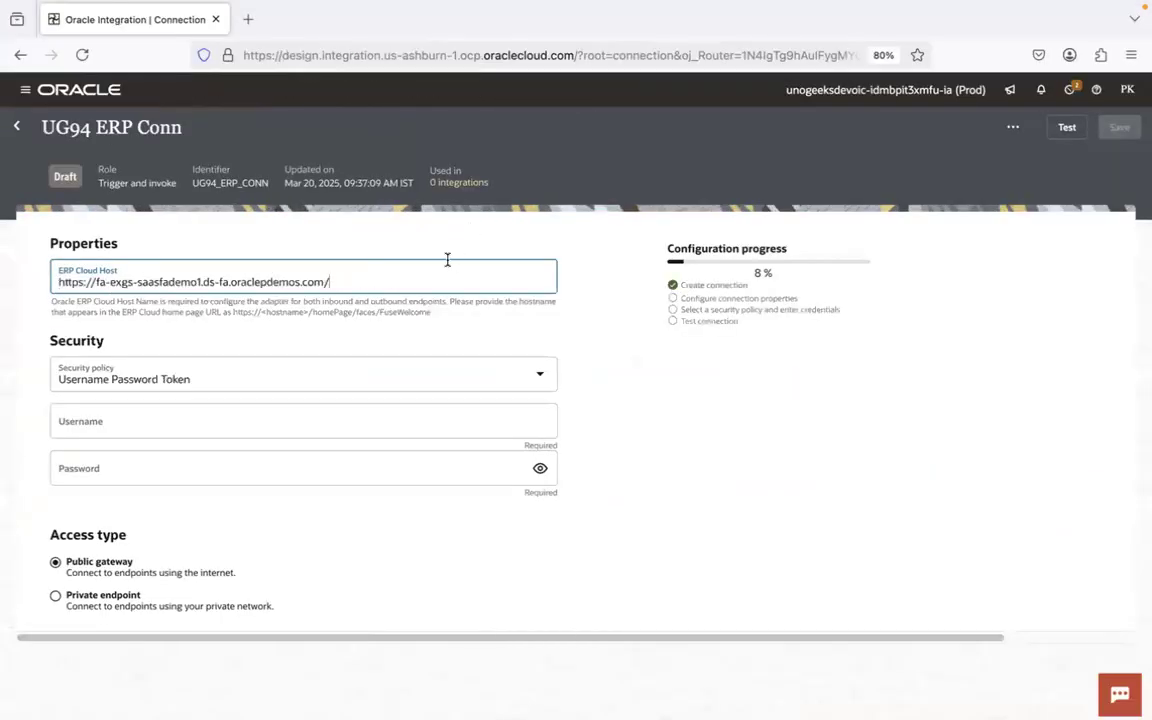
key(BackSpace)
click(597, 418)
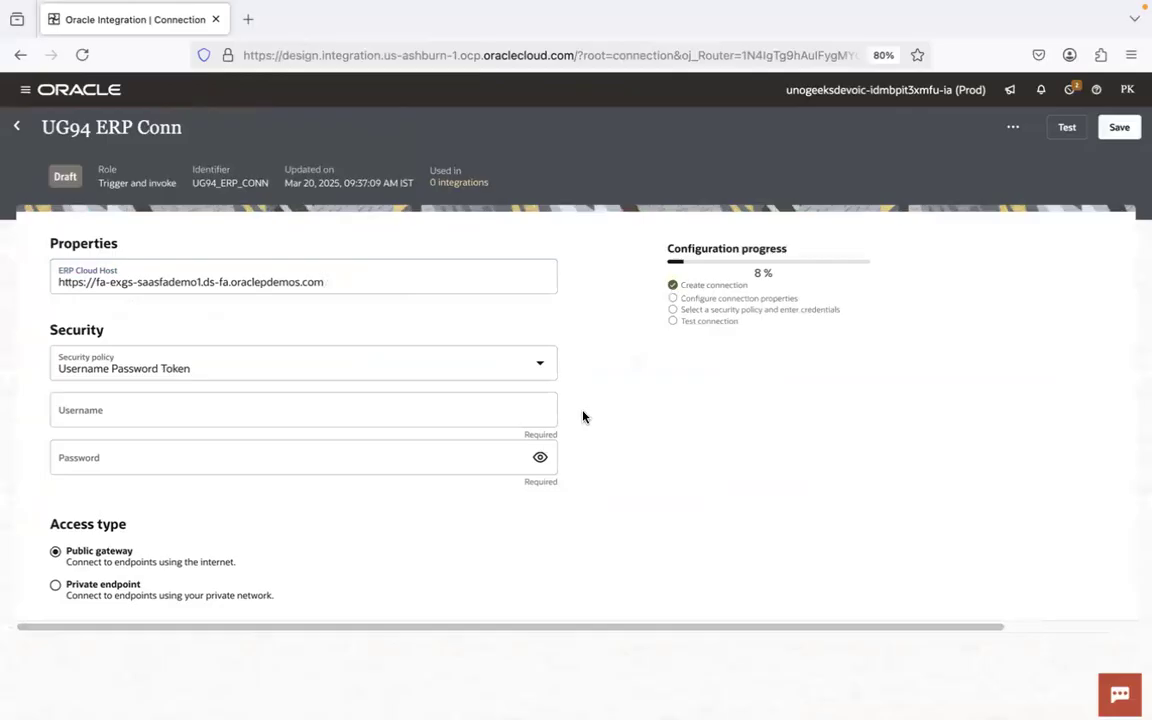
- Fill in the Username Password Token credentials with the username fin_impl and the account password
click(329, 408)
text(fin_i)
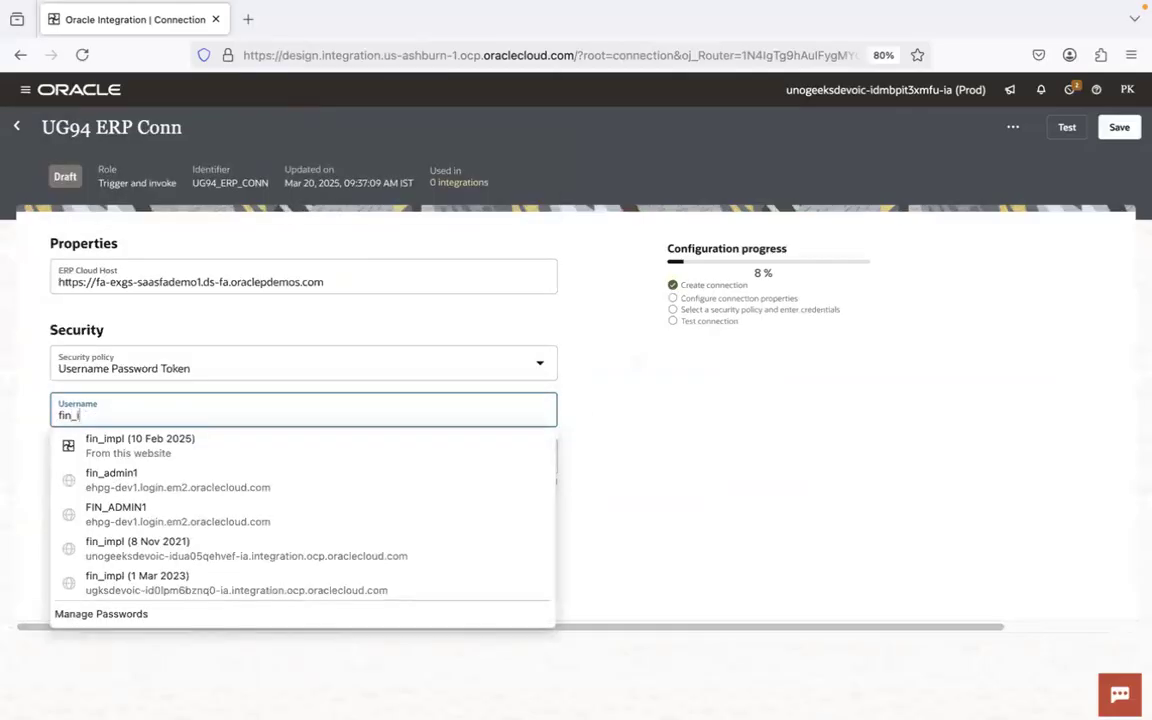
text(mpl)
click(739, 458)
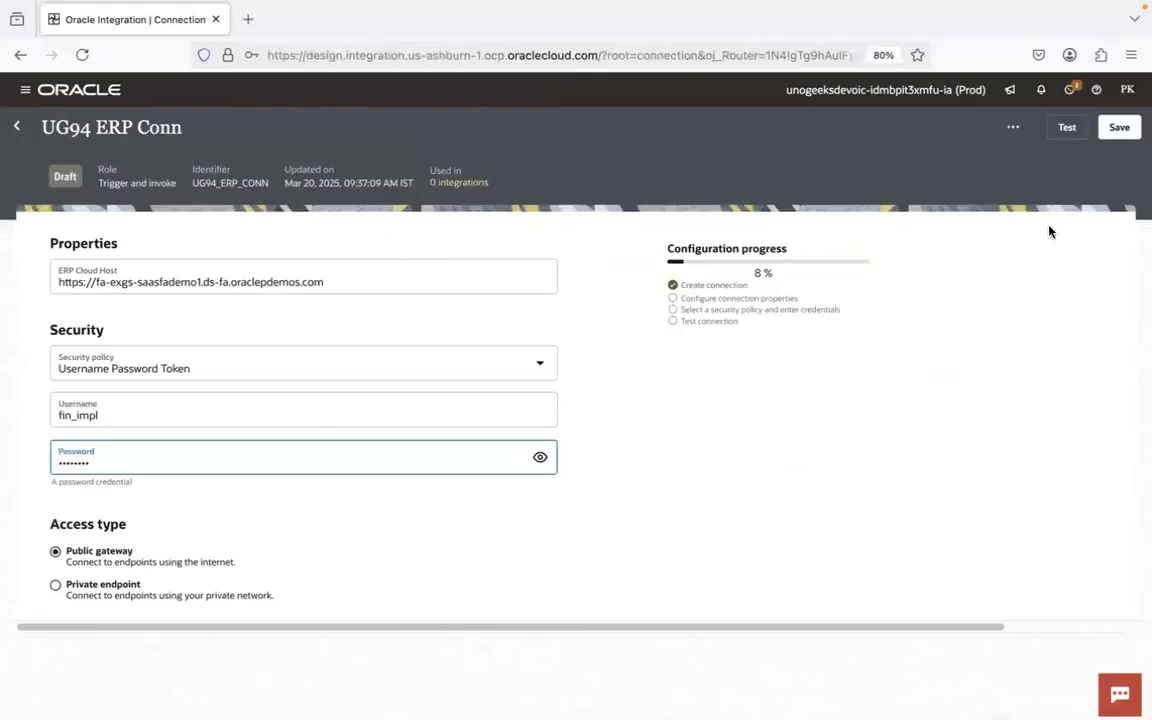
- Test the ERP connection, and look at the Create Transaction page in Chrome in between
click(1066, 127)
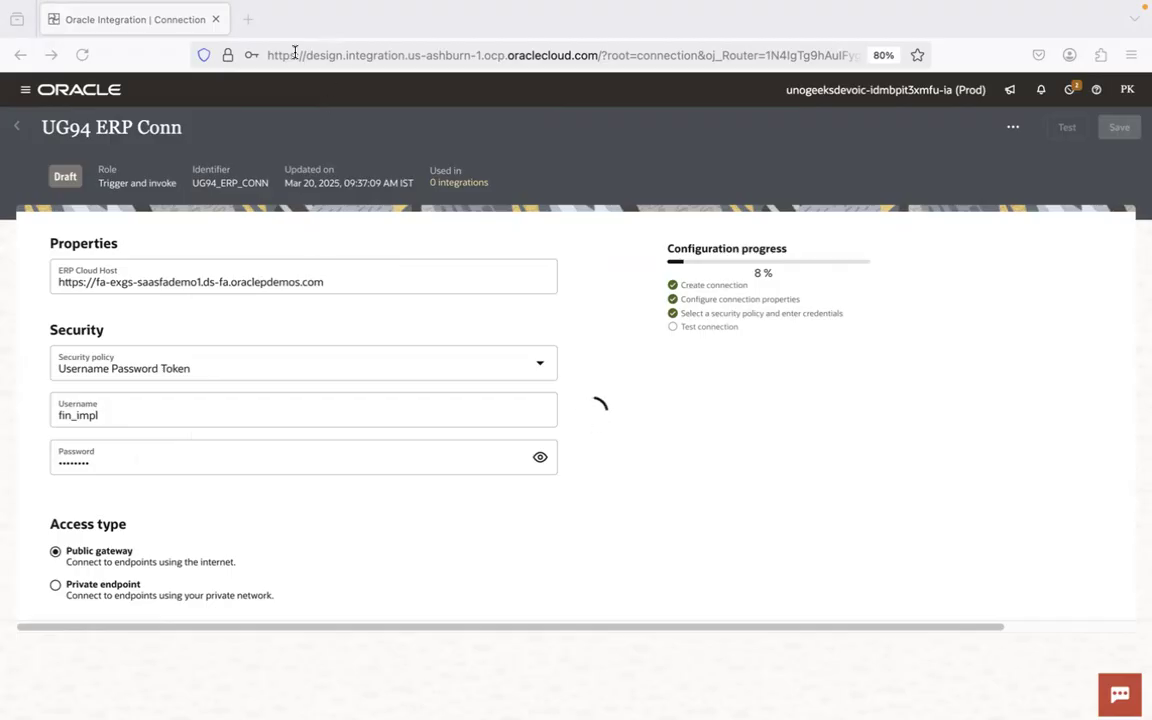
key(super+Tab)
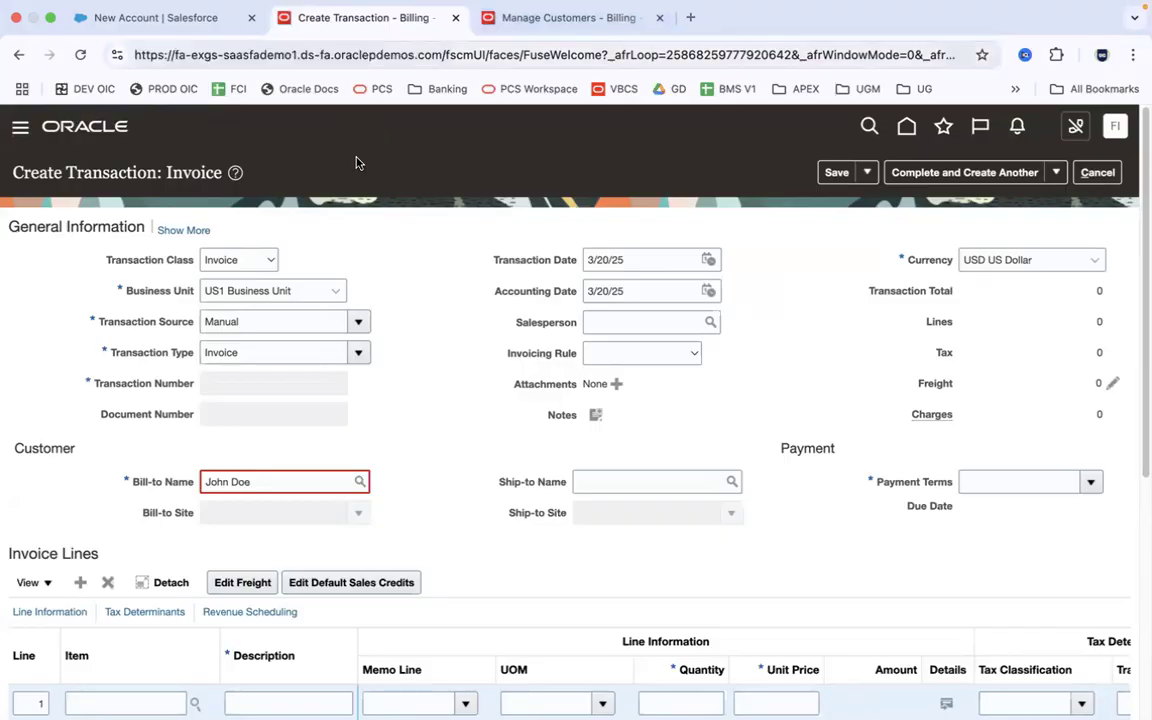
key(super+Tab)
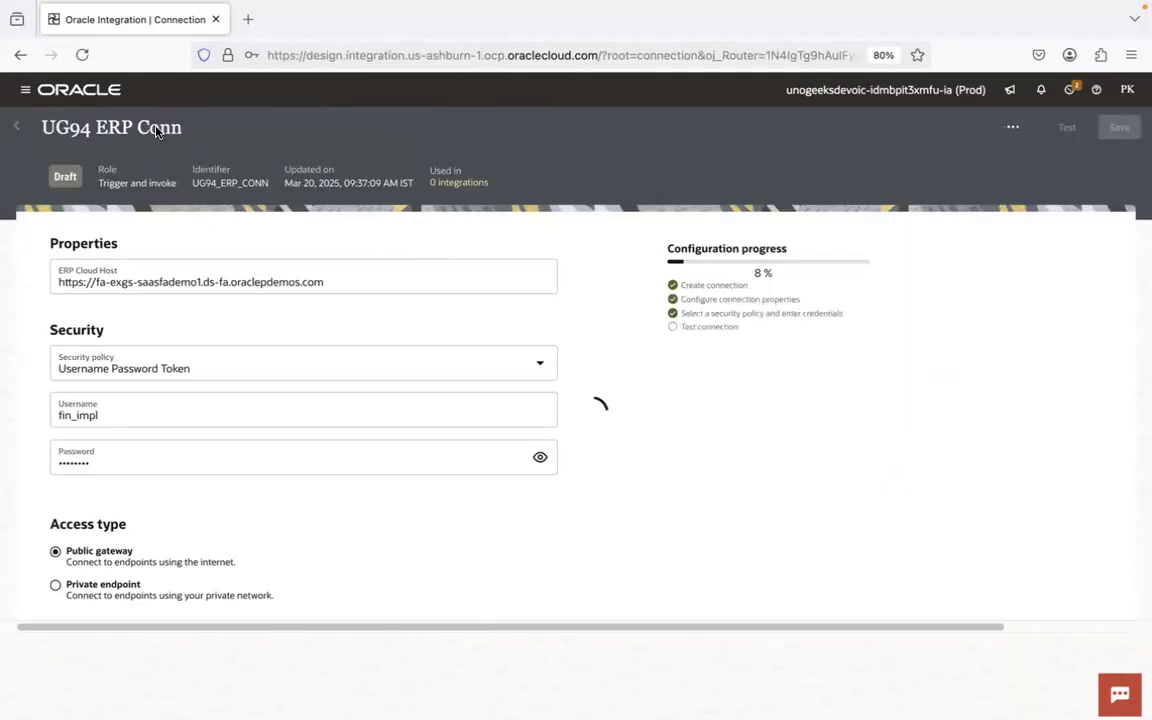
key(super+Tab)
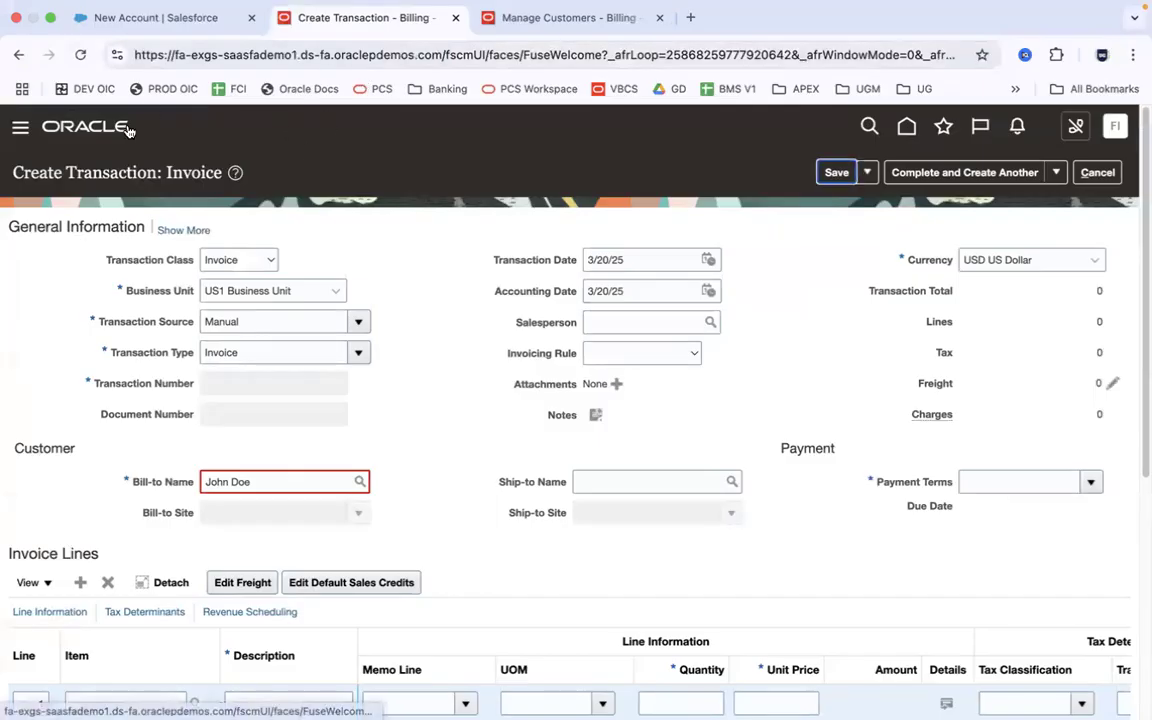
key(super+Tab)
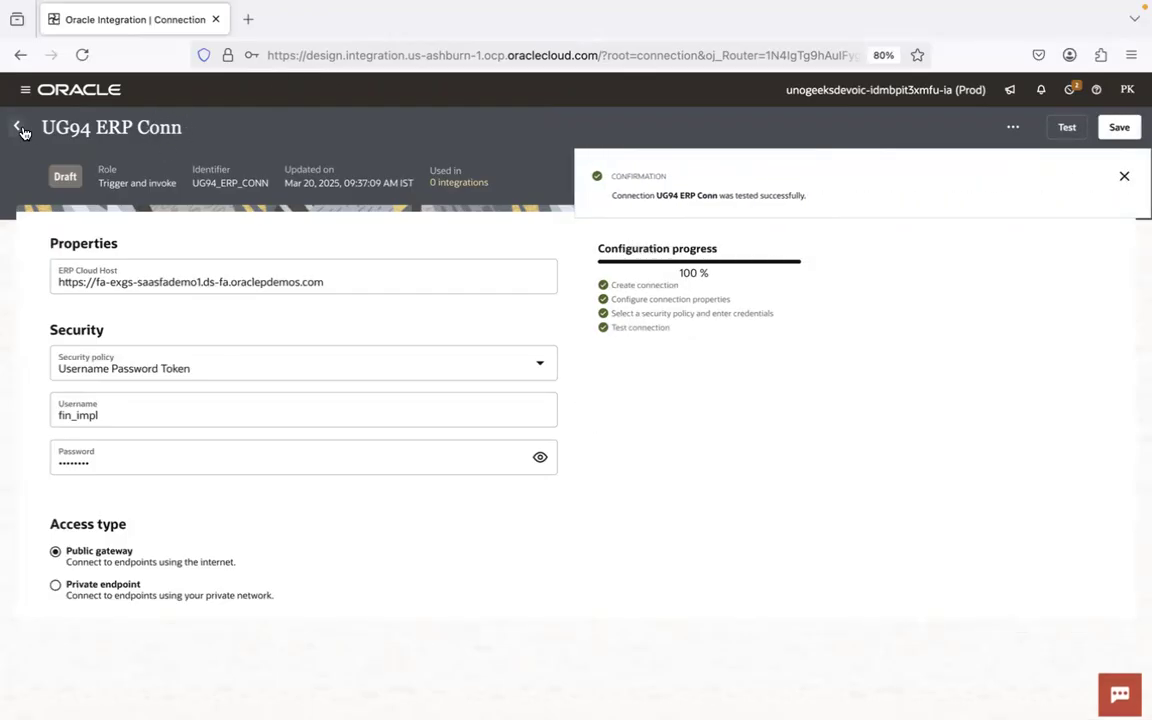
- Save the ERP connection and exit it, and in VS Code mark the word Integration on the Build Integration flow line
click(17, 127)
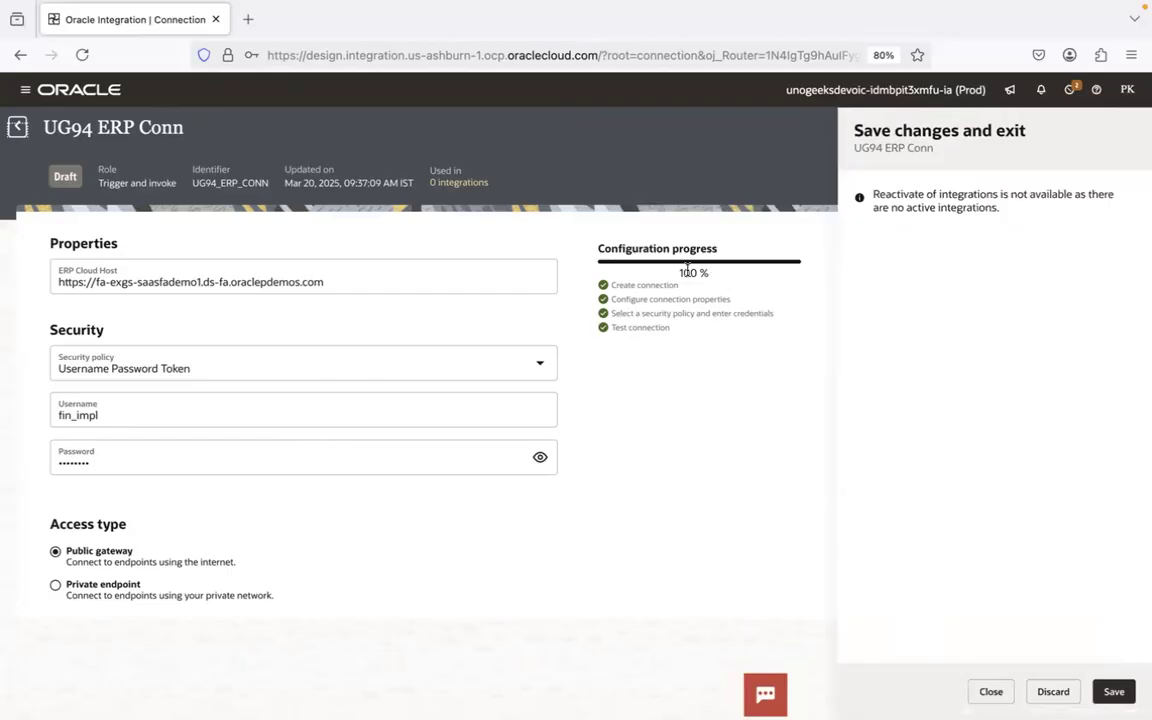
click(1113, 691)
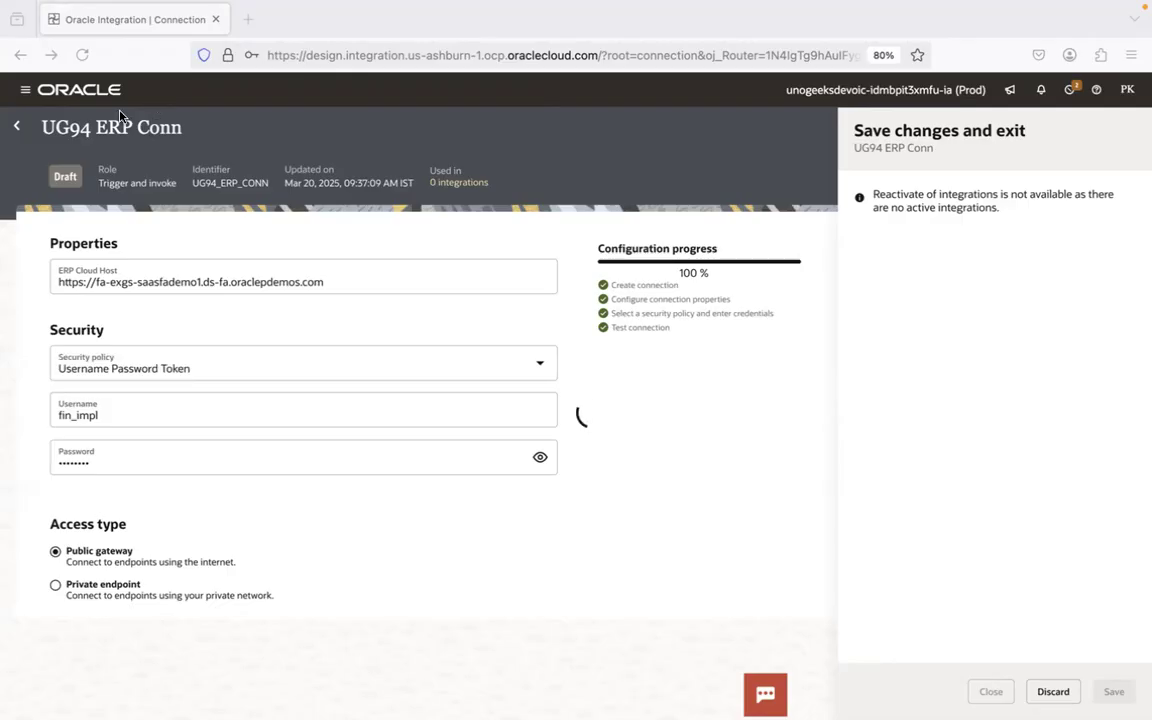
key(super+Tab)
key(super+Tab)
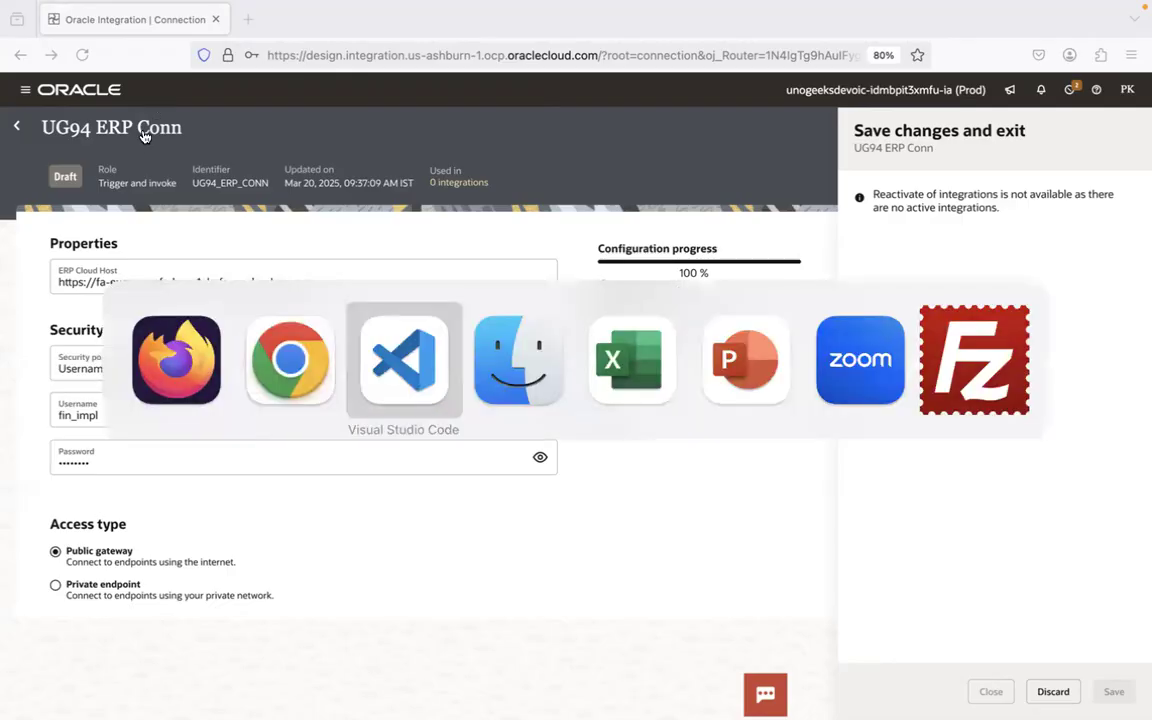
click(180, 327)
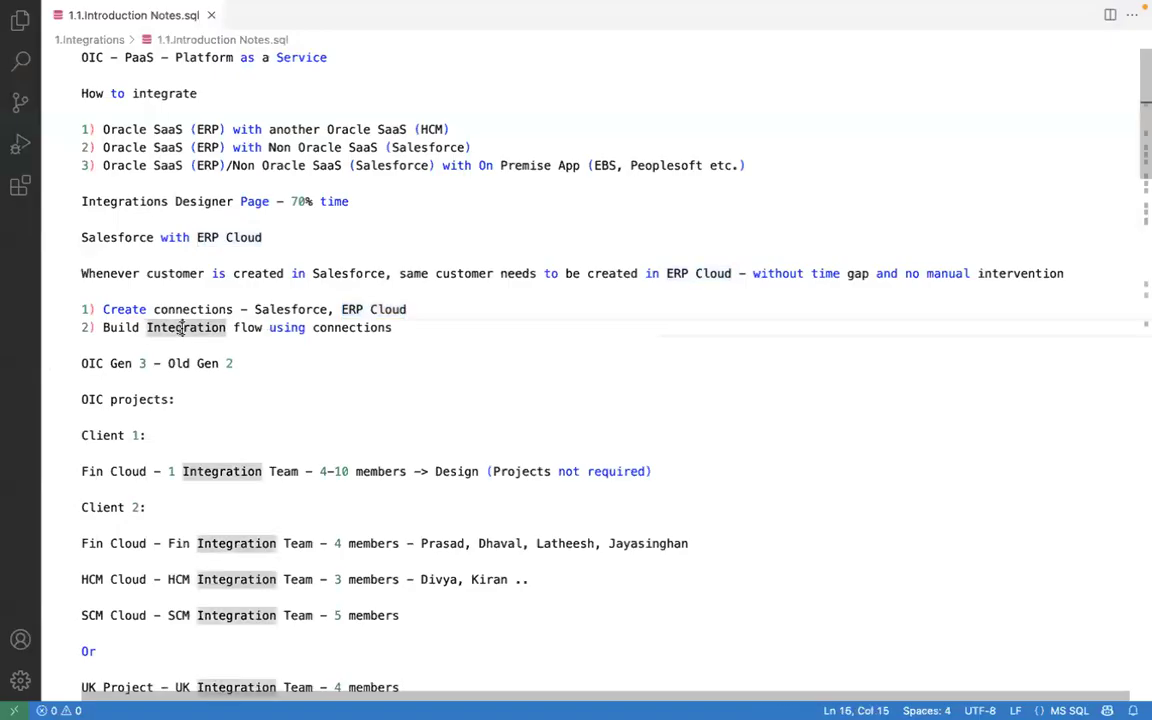
- Switch back to Firefox and open the DEV OIC bookmark in a new tab
key(super+Tab)
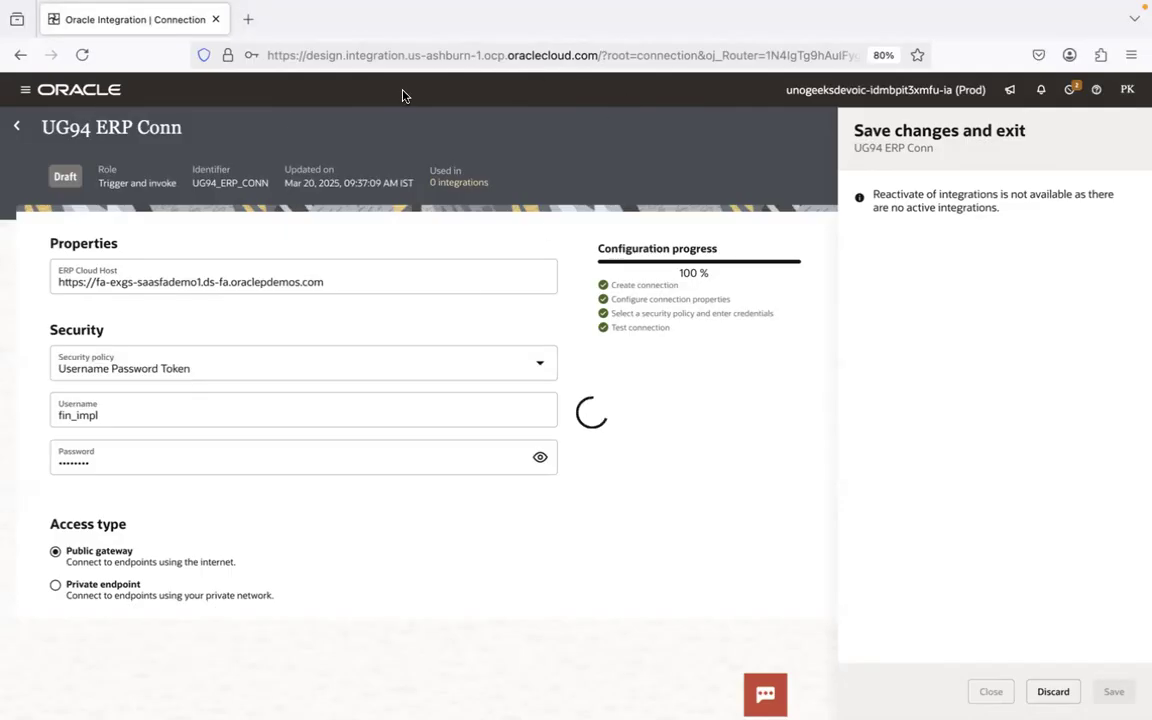
click(248, 19)
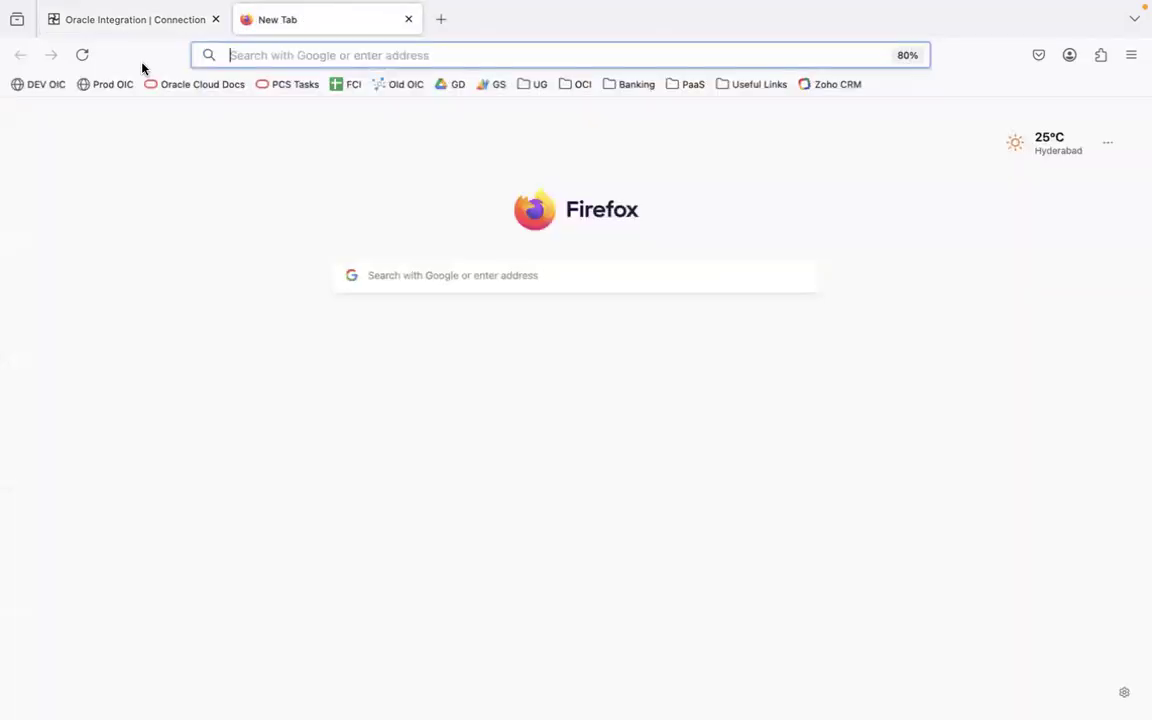
click(38, 84)
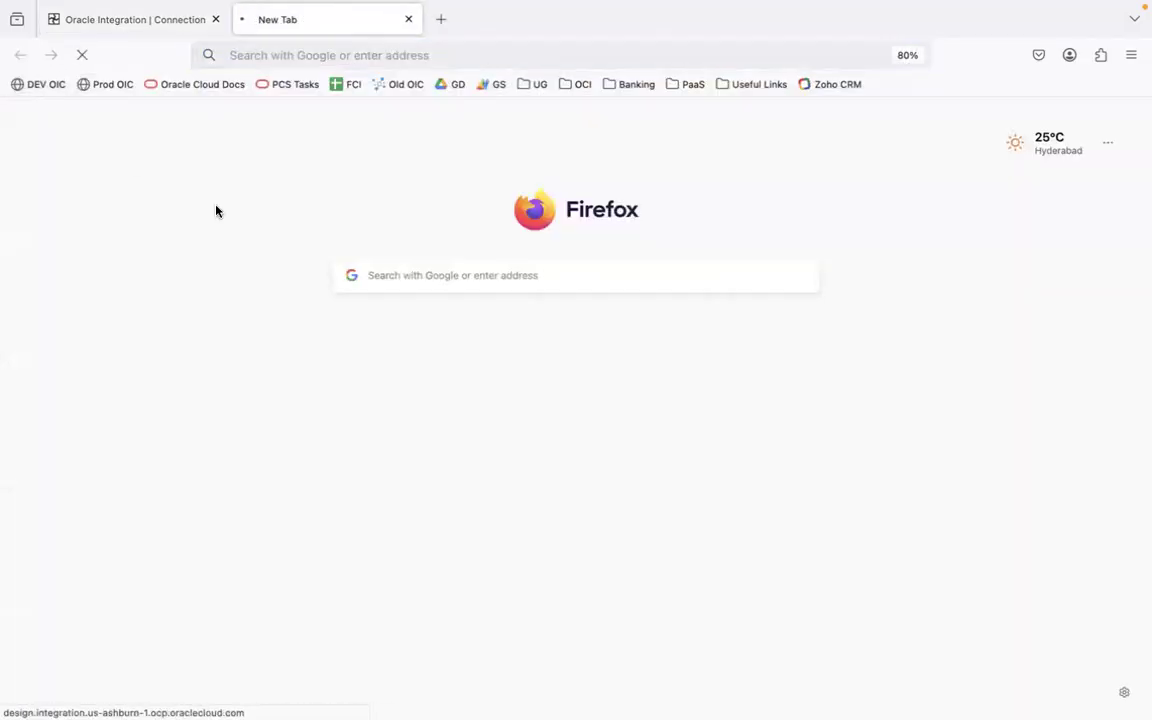
- Look at 13.Salesforce to ERP Cloud Automation Service.pptx in Finder, and open the Design section's Integrations page in Firefox
key(super+Tab)
key(super+Tab)
key(super+Tab)
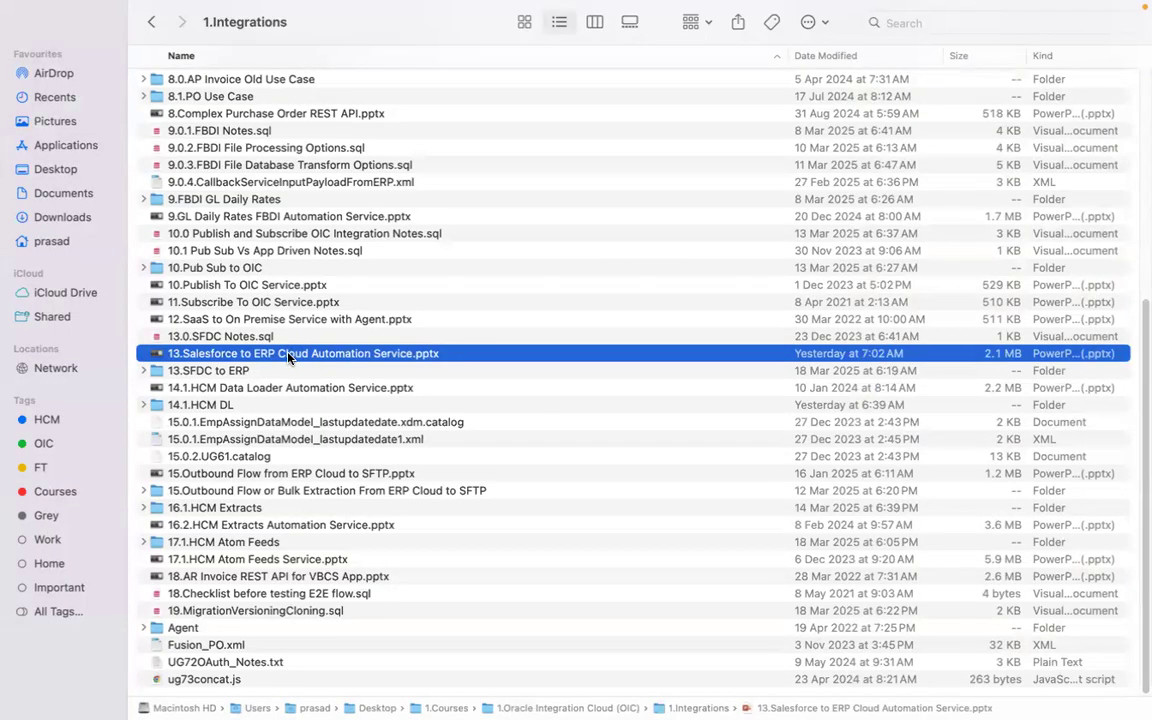
key(super+Tab)
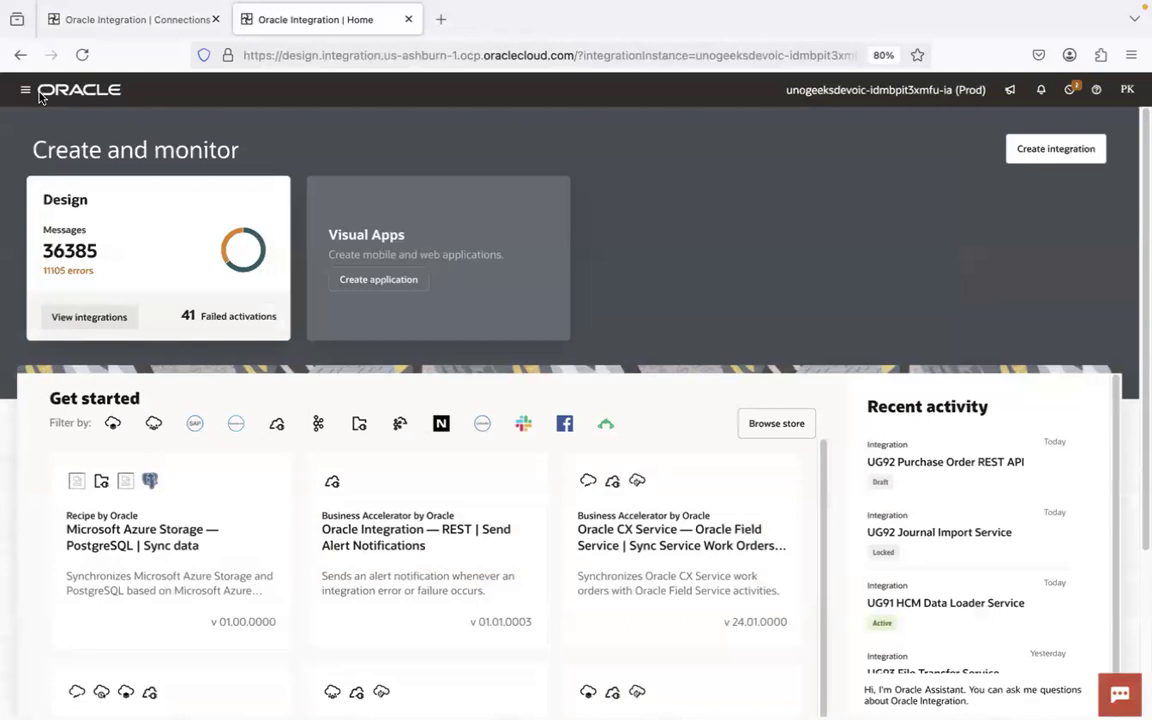
click(36, 93)
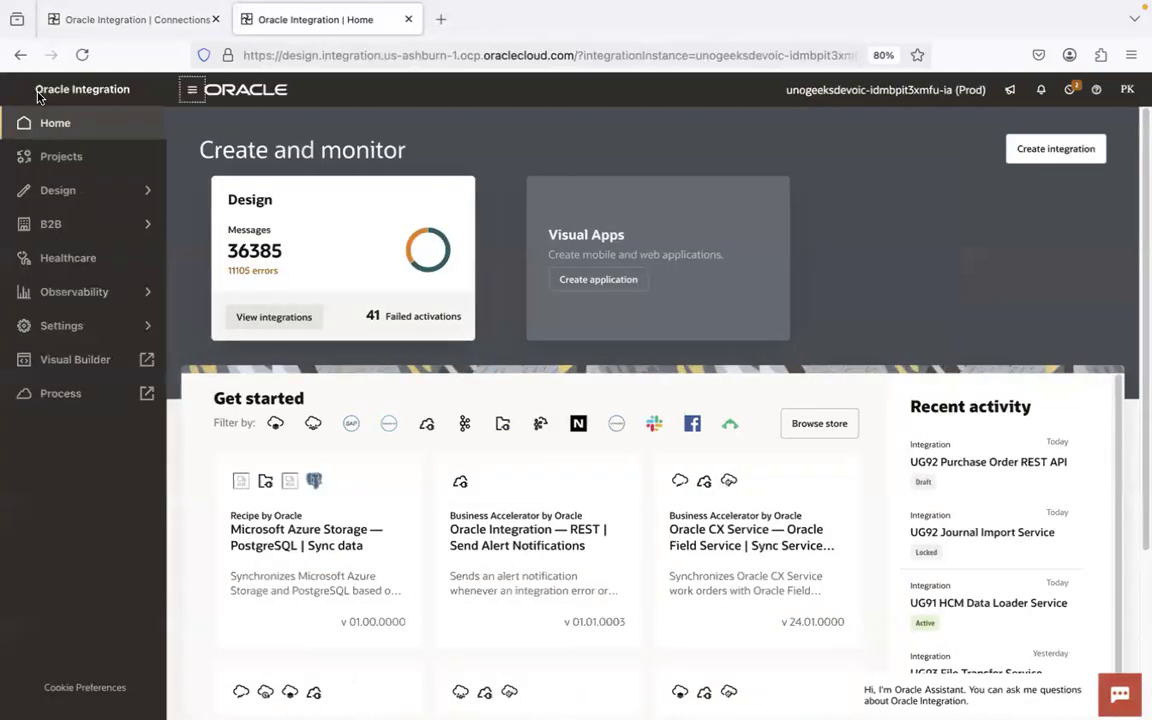
click(110, 170)
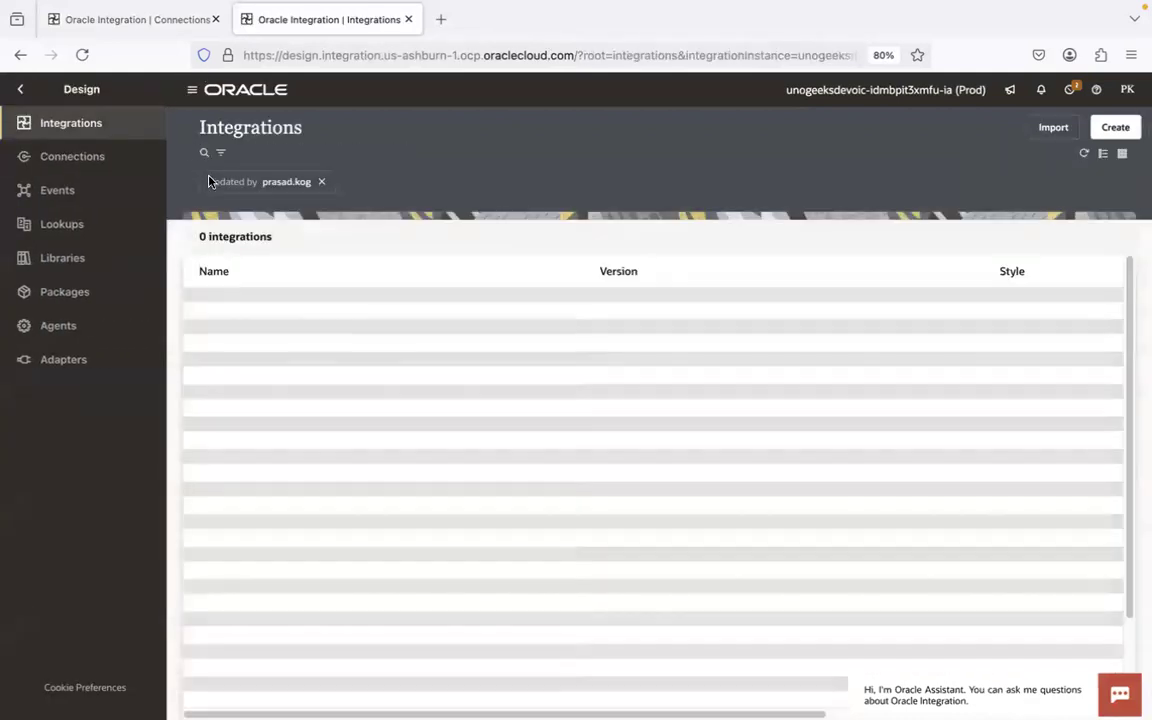
- Search the integrations for "UG58 Salesforce" and remove the Updated by filter
click(204, 156)
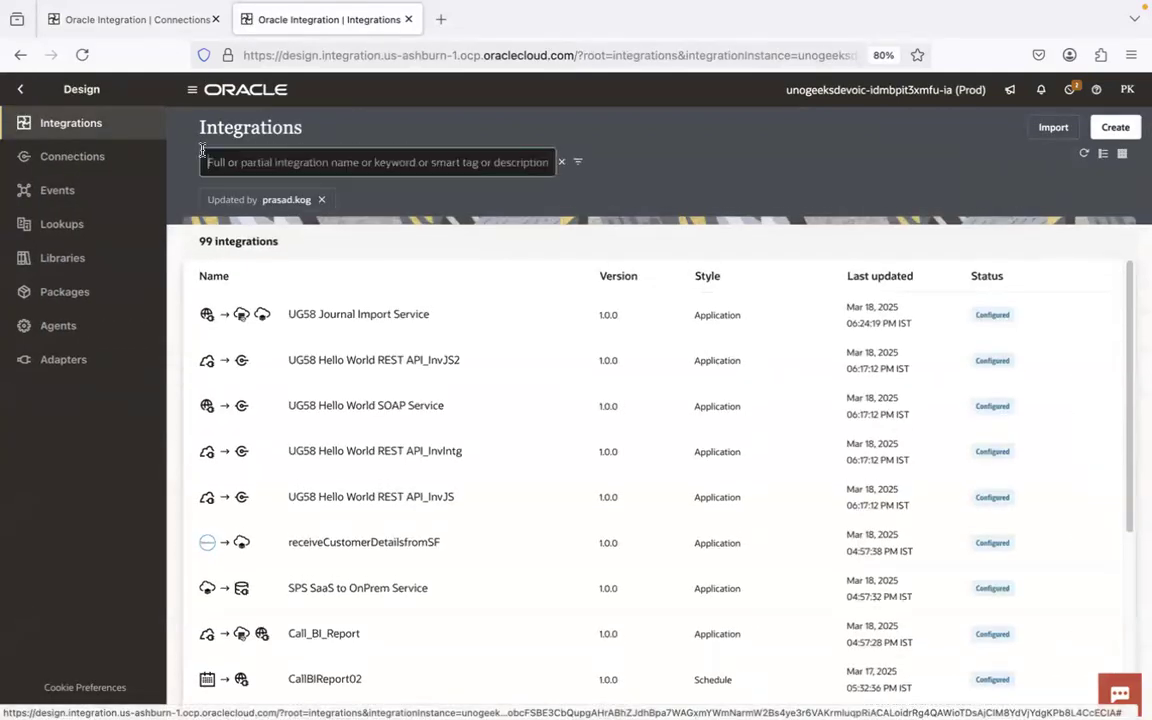
text(UG58 Salesforce)
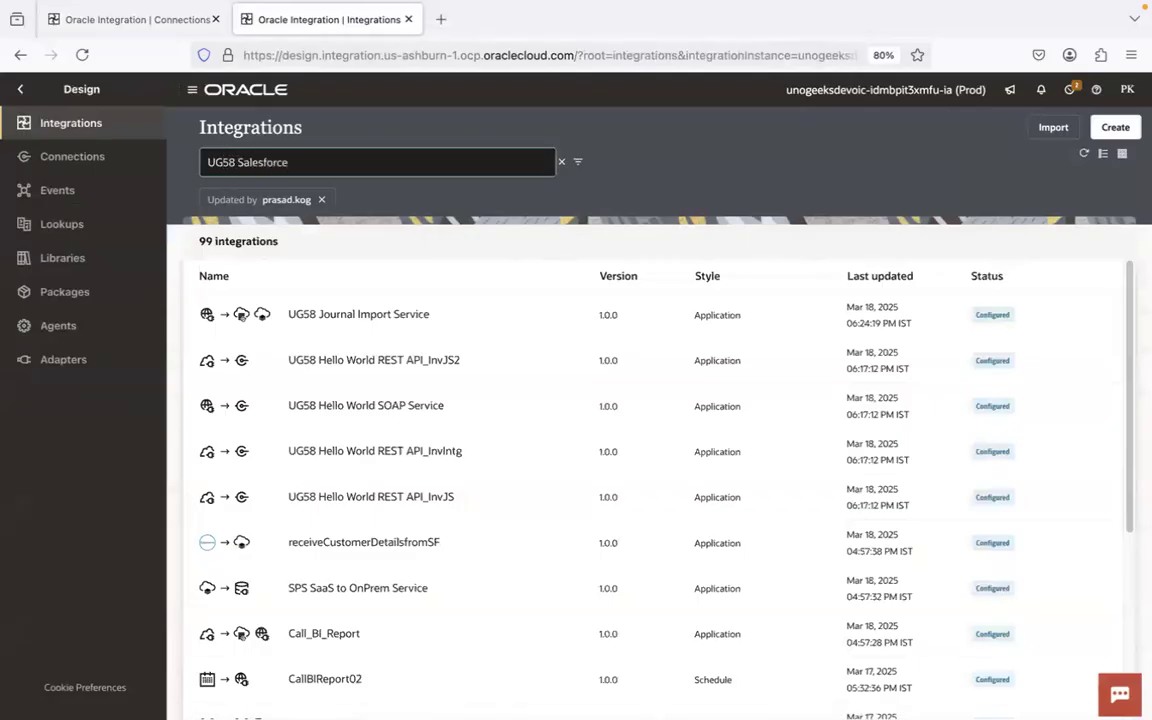
key(Return)
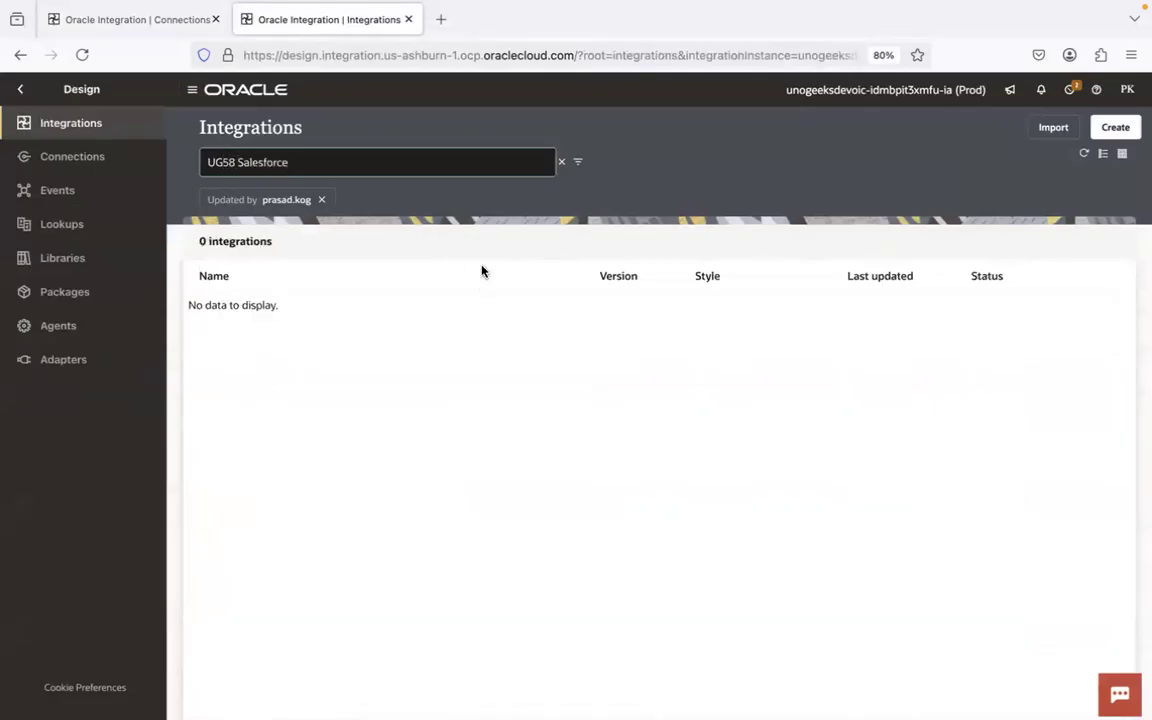
click(322, 200)
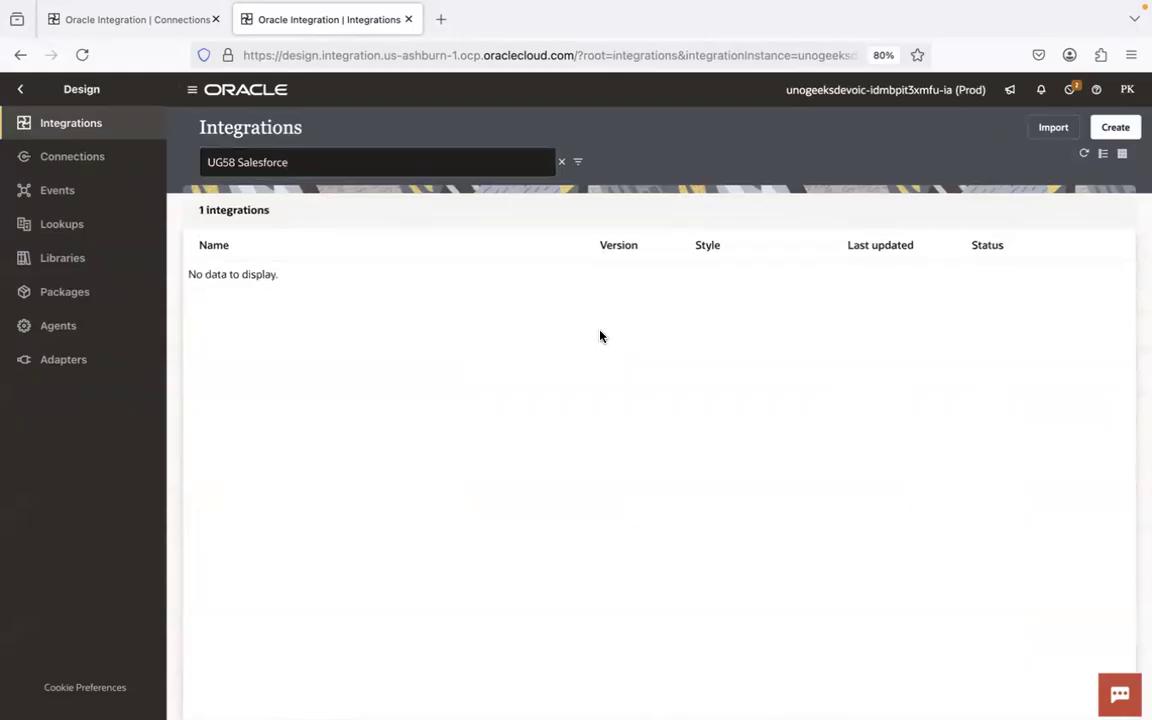
mouse_move(1062, 278)
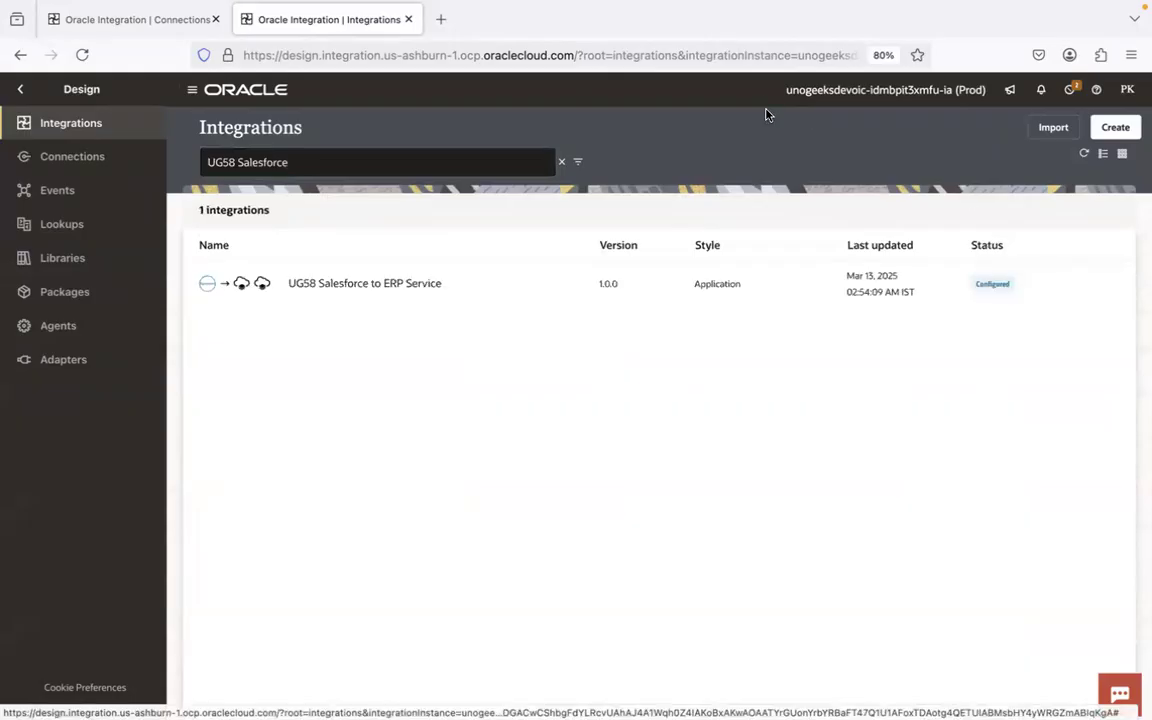
mouse_move(856, 25)
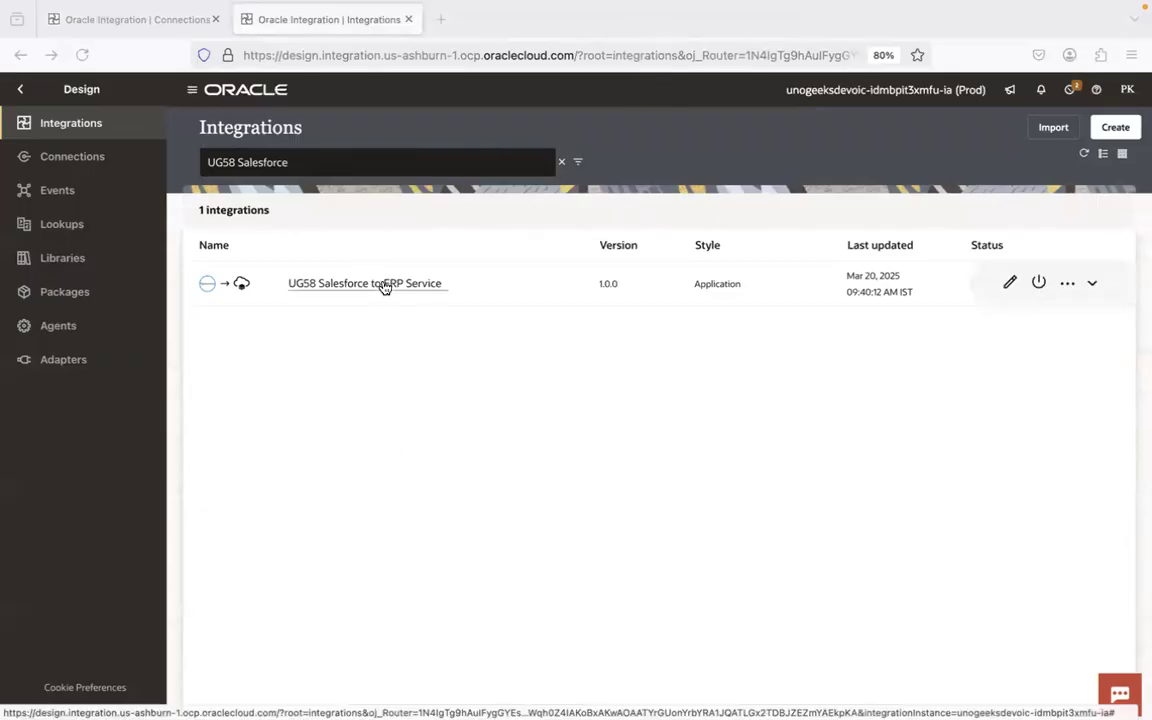
- Switch to Chrome, view the Salesforce New Account form and the Create Transaction page, and return to the integrations list in Firefox
key(super+Tab)
key(super+Tab)
key(super+Tab)
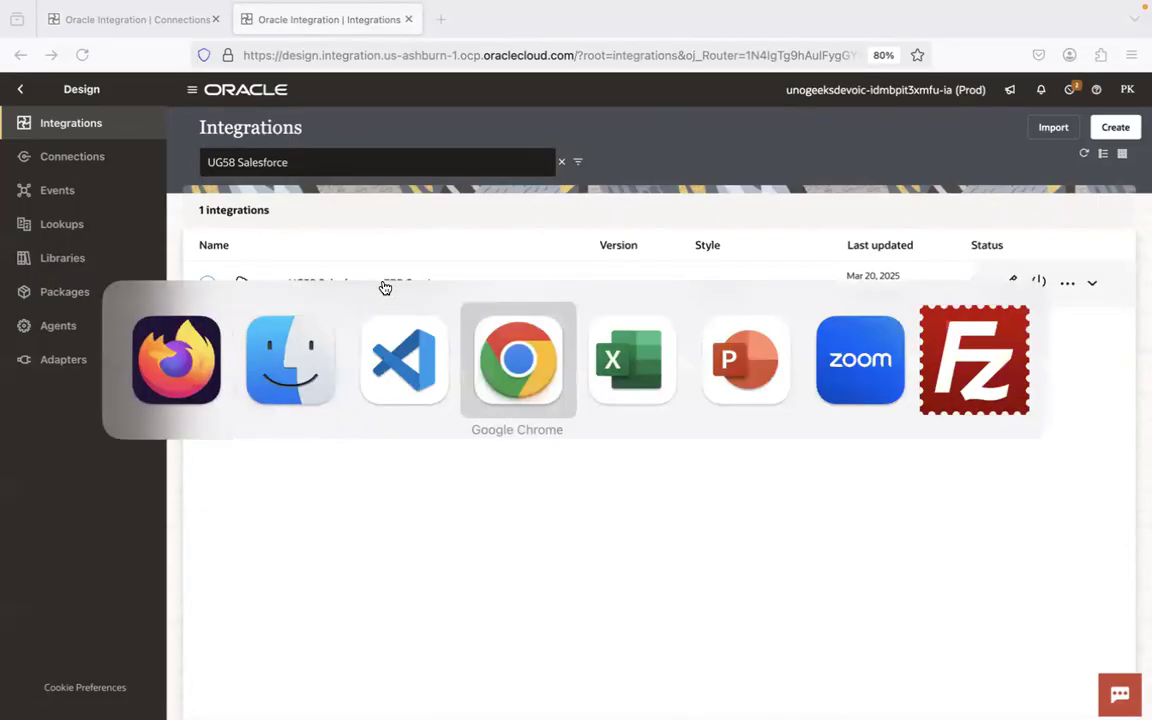
click(166, 18)
click(316, 19)
click(167, 17)
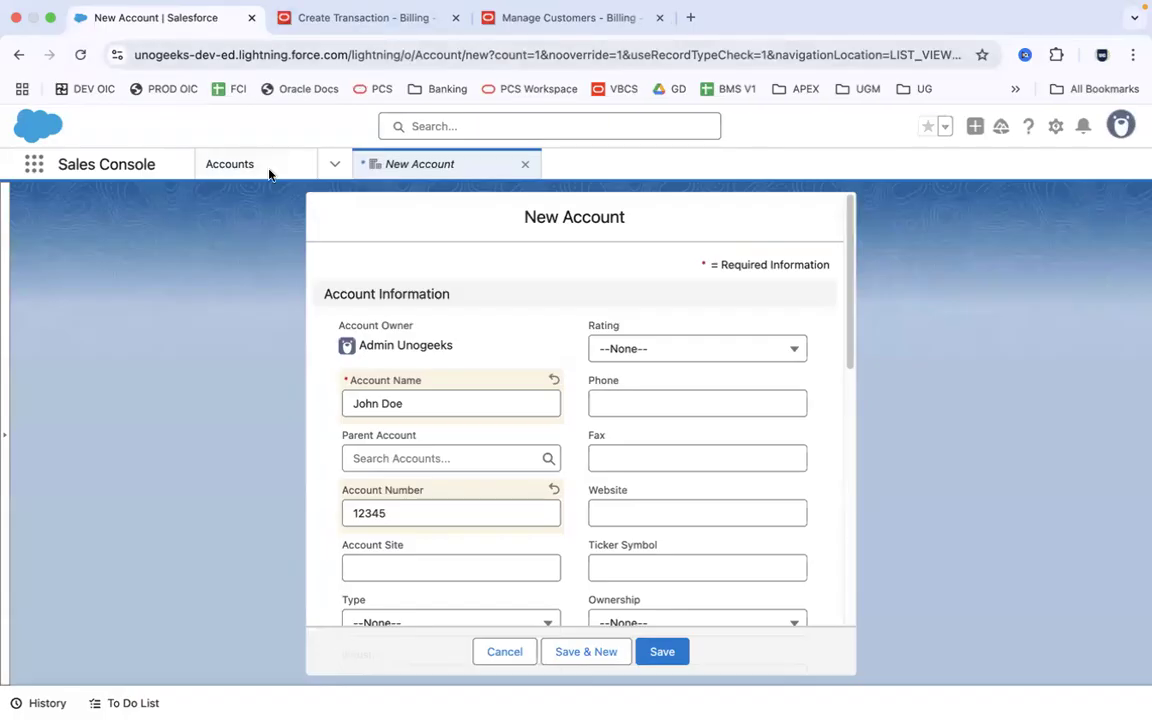
click(352, 22)
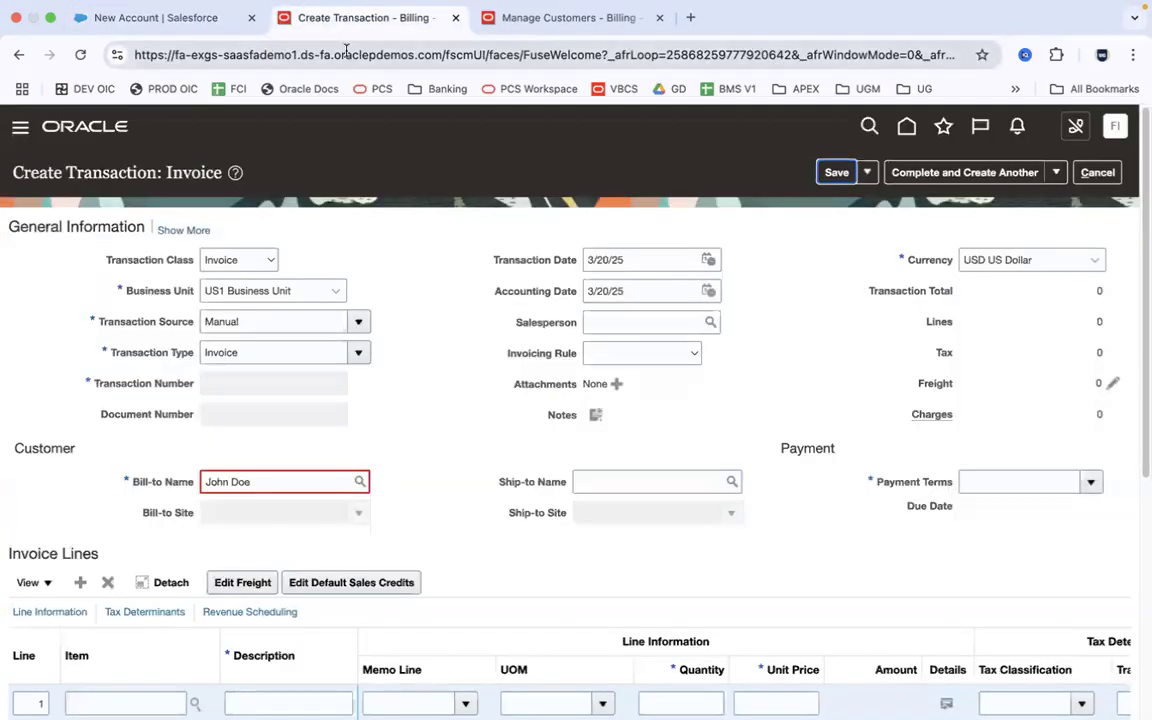
click(155, 17)
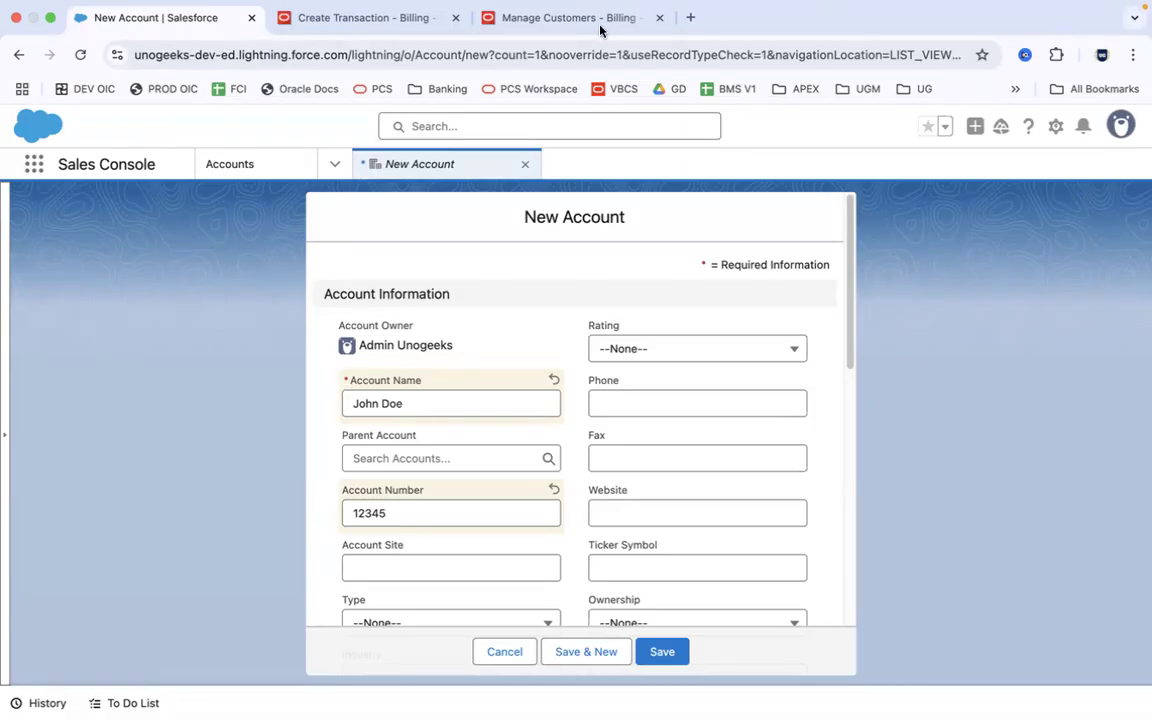
key(super+Tab)
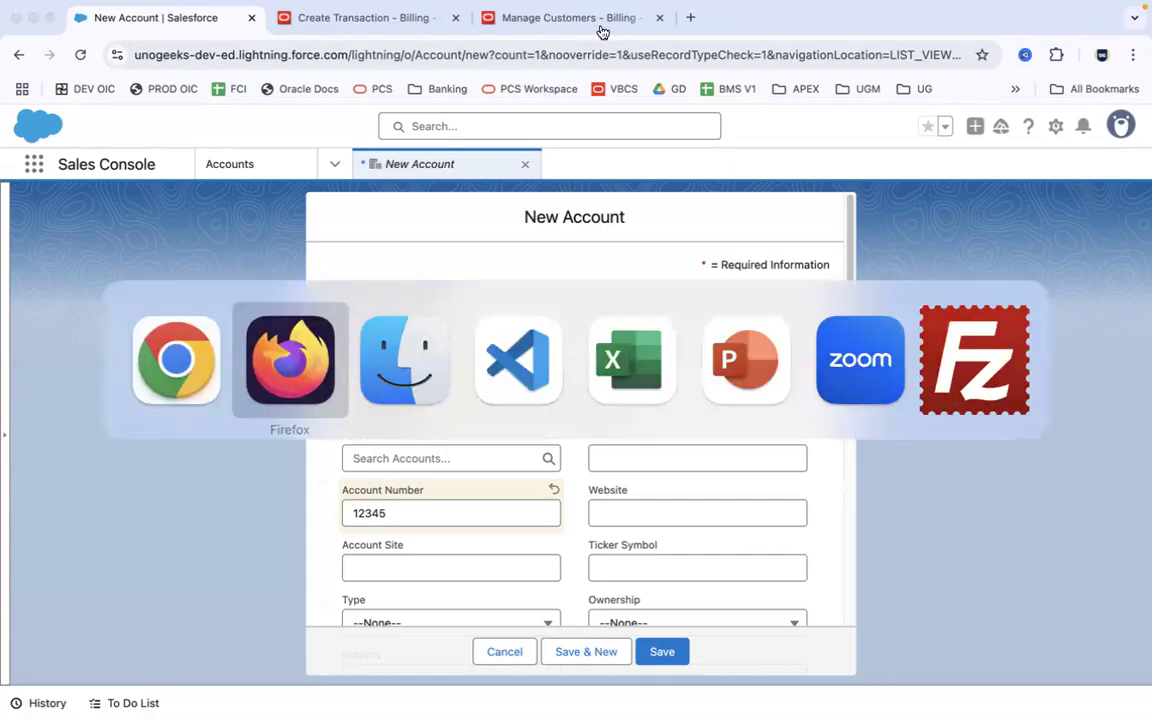
mouse_move(399, 265)
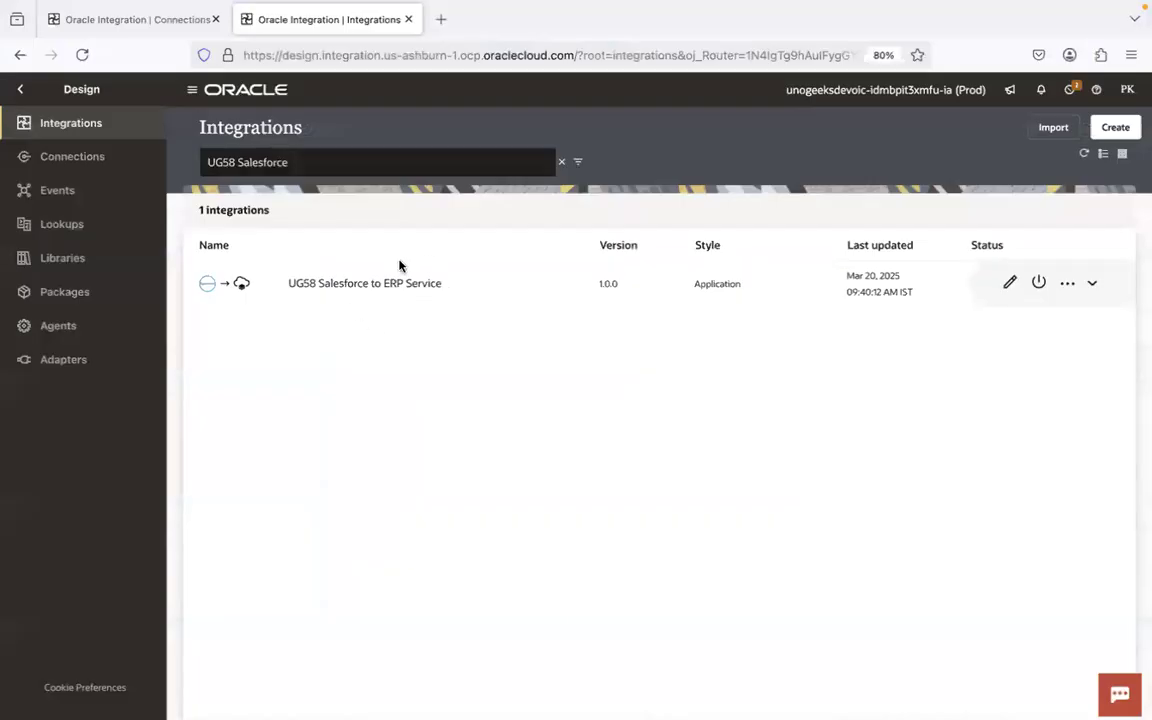
- Go back to Chrome and compare the Create Transaction invoice page with the Salesforce New Account form
key(super+Tab)
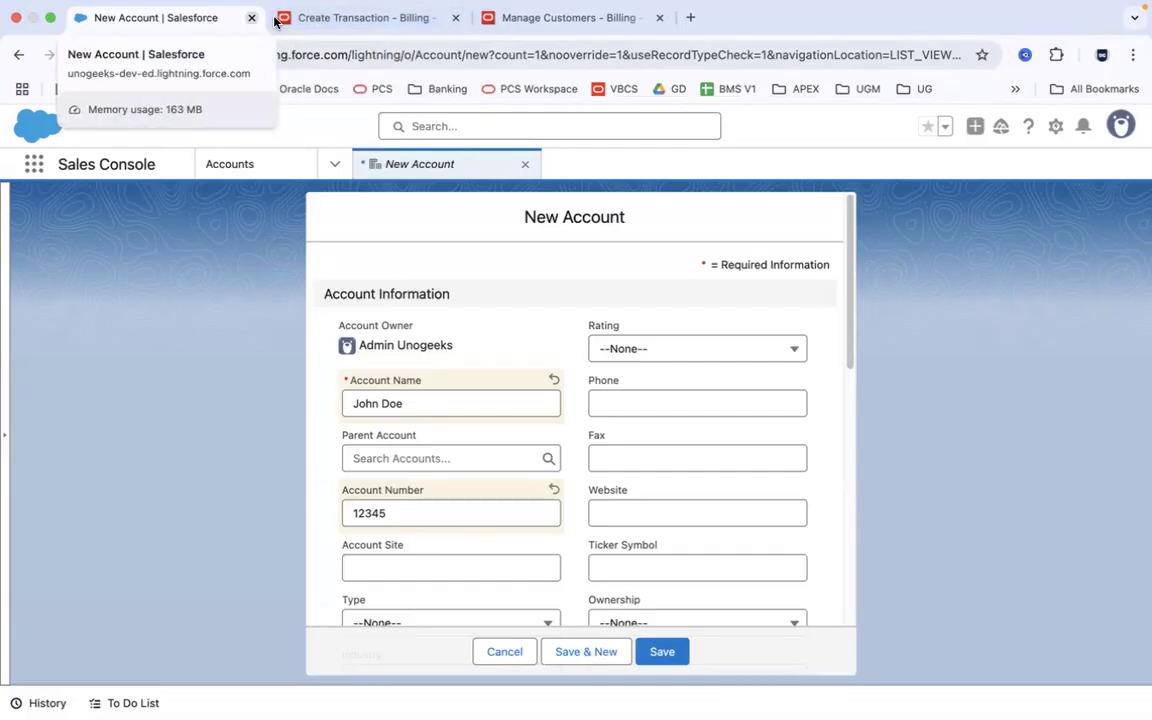
click(338, 17)
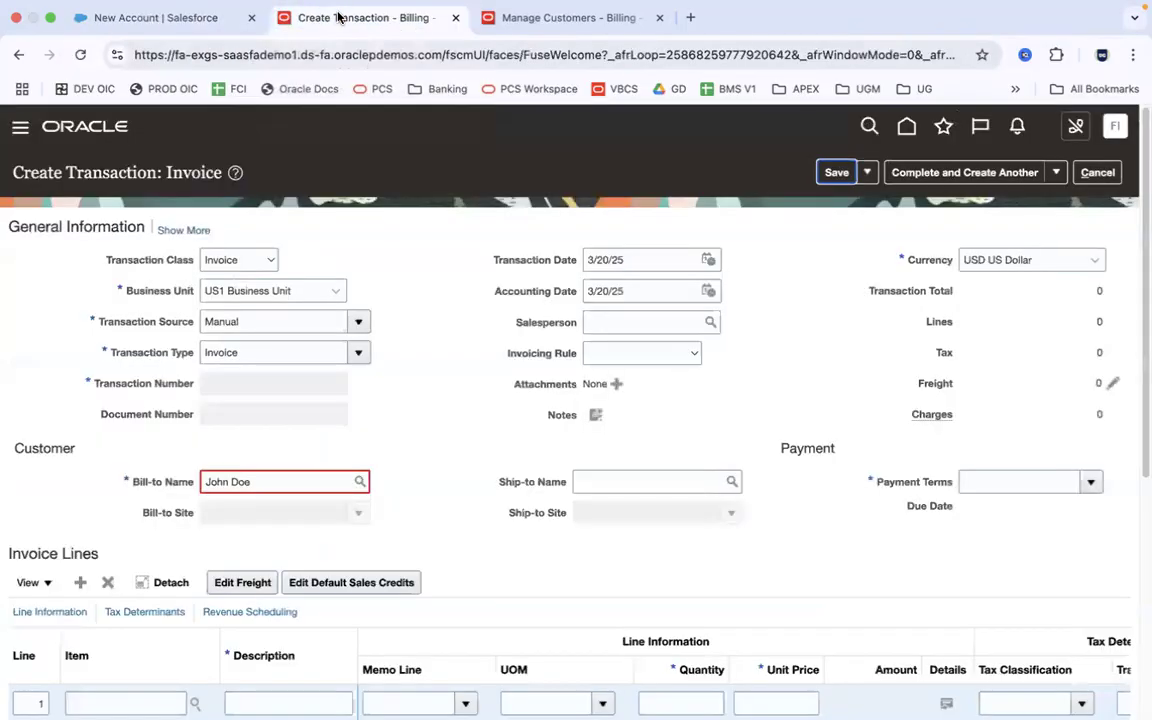
click(202, 18)
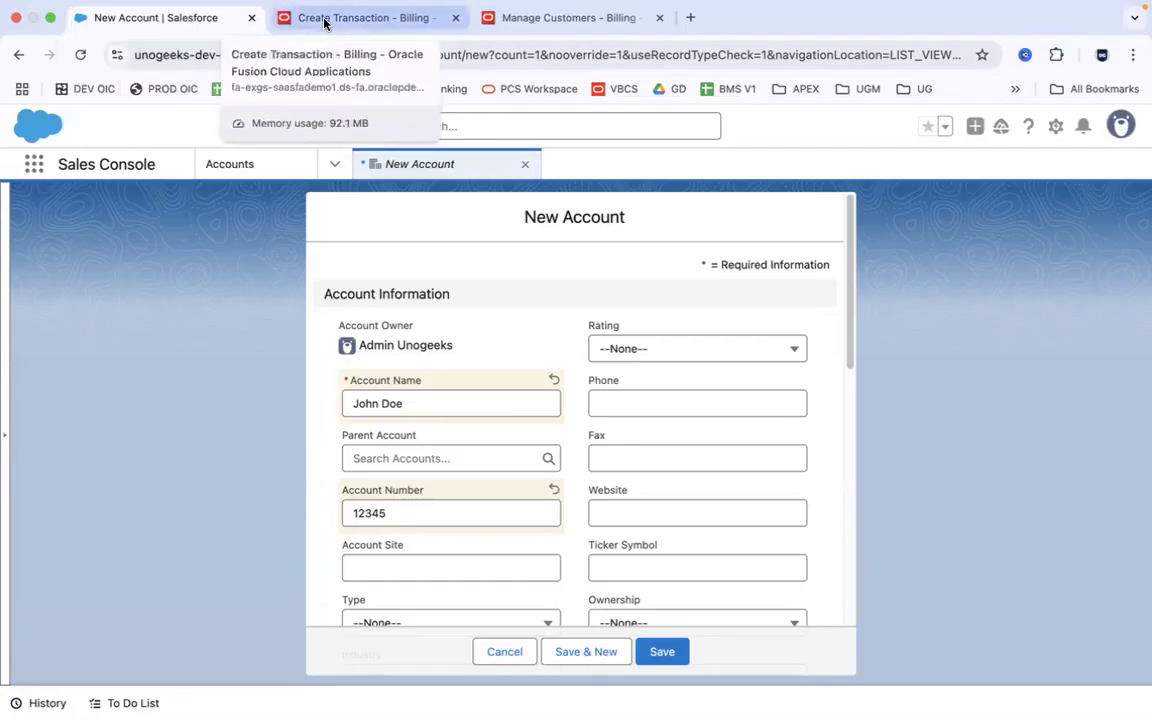
click(355, 18)
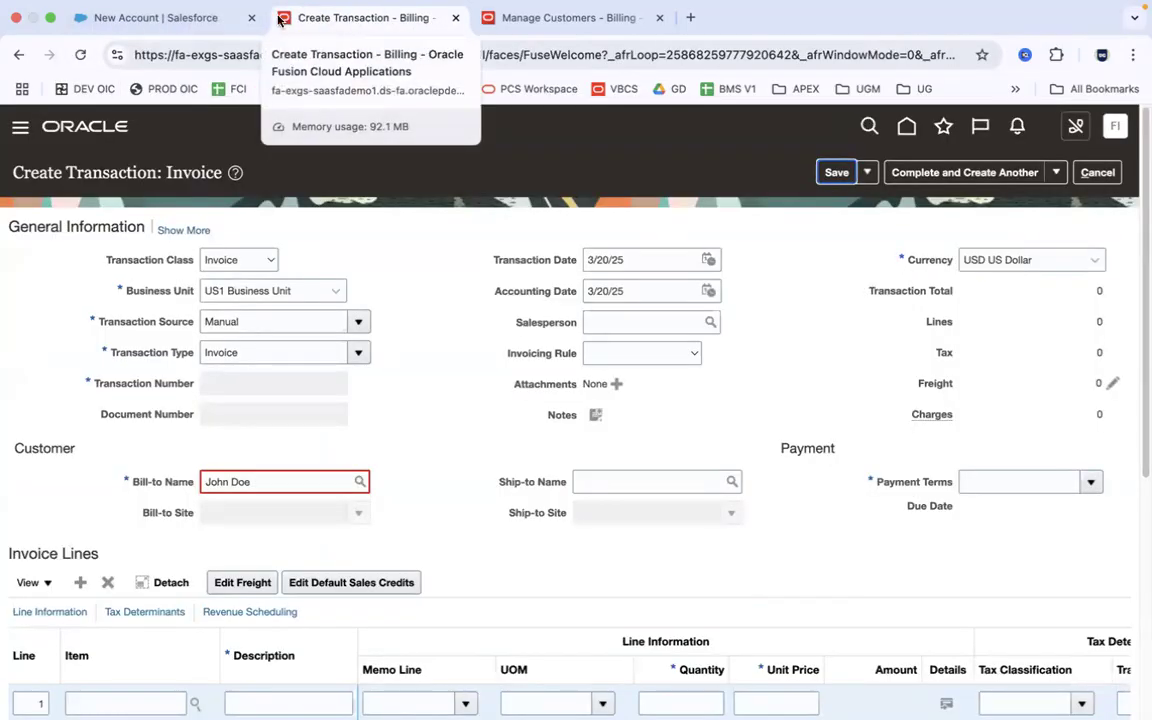
click(155, 18)
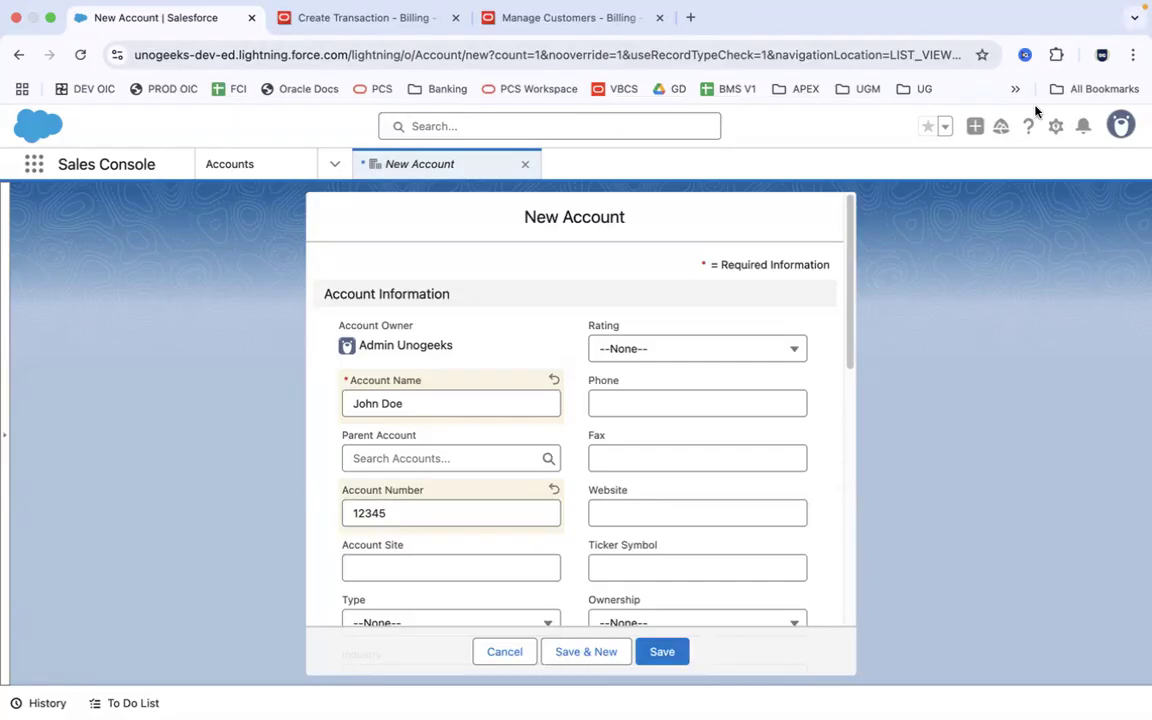
- Open Salesforce Setup in a new browser tab through login.salesforce.com and place that tab beside the New Account tab
click(690, 18)
text(login.salesforce.com/?lt=de)
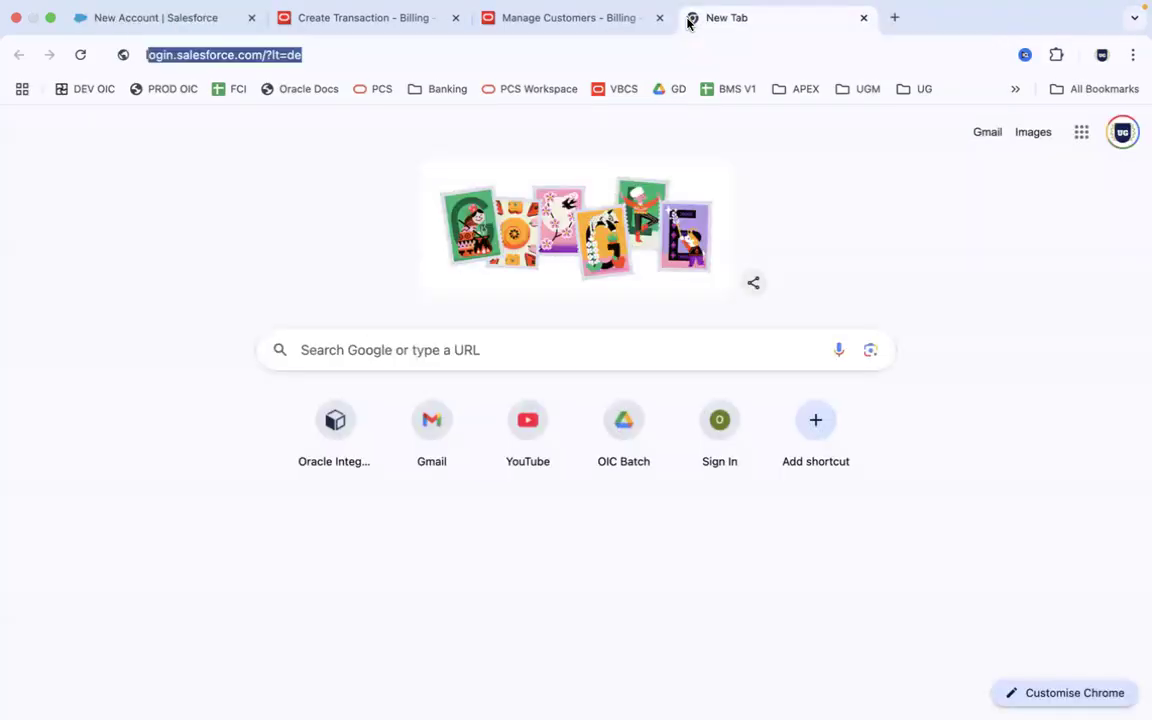
key(Return)
drag(688, 23, 340, 16)
click(278, 452)
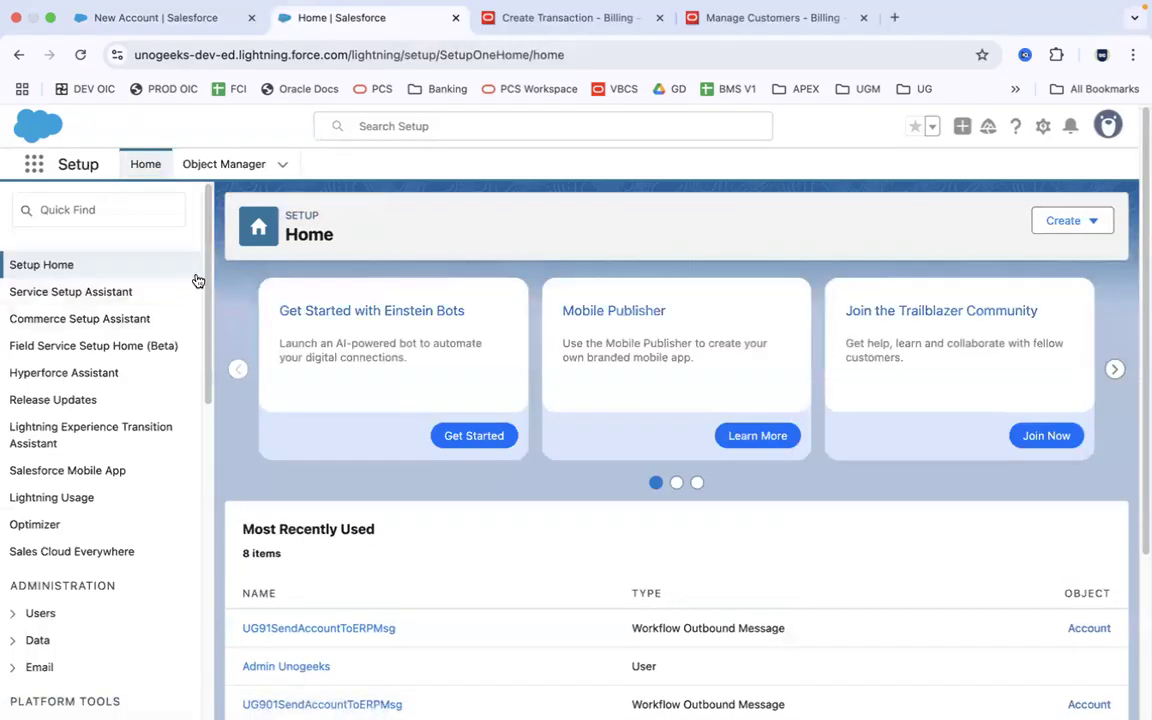
- Open UG91SendAccountToERPFlow from the Process Automation flows in Setup and move its tab beside the New Account tab
drag(207, 257, 204, 541)
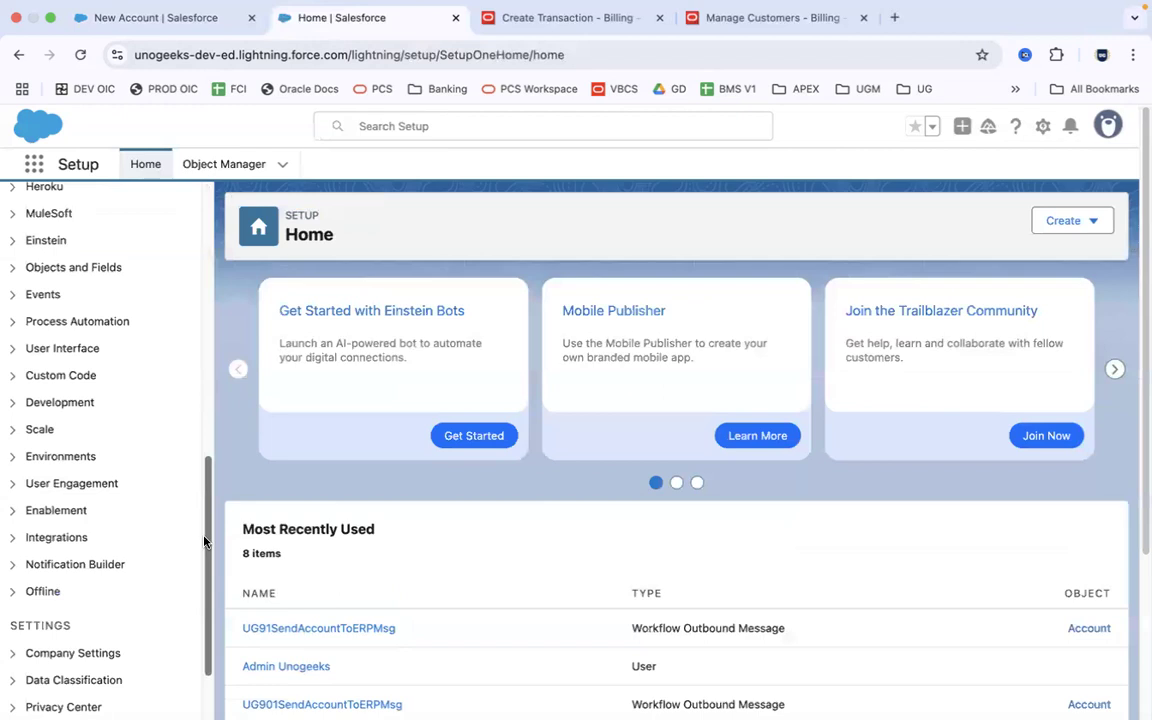
click(22, 325)
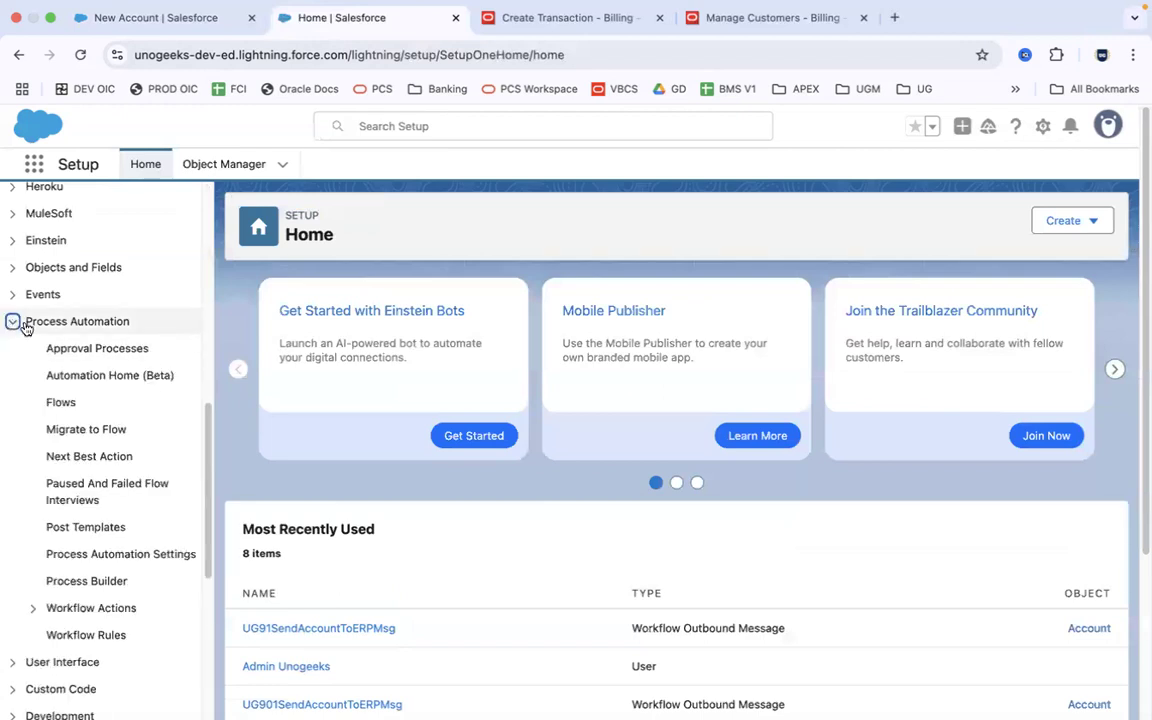
click(61, 404)
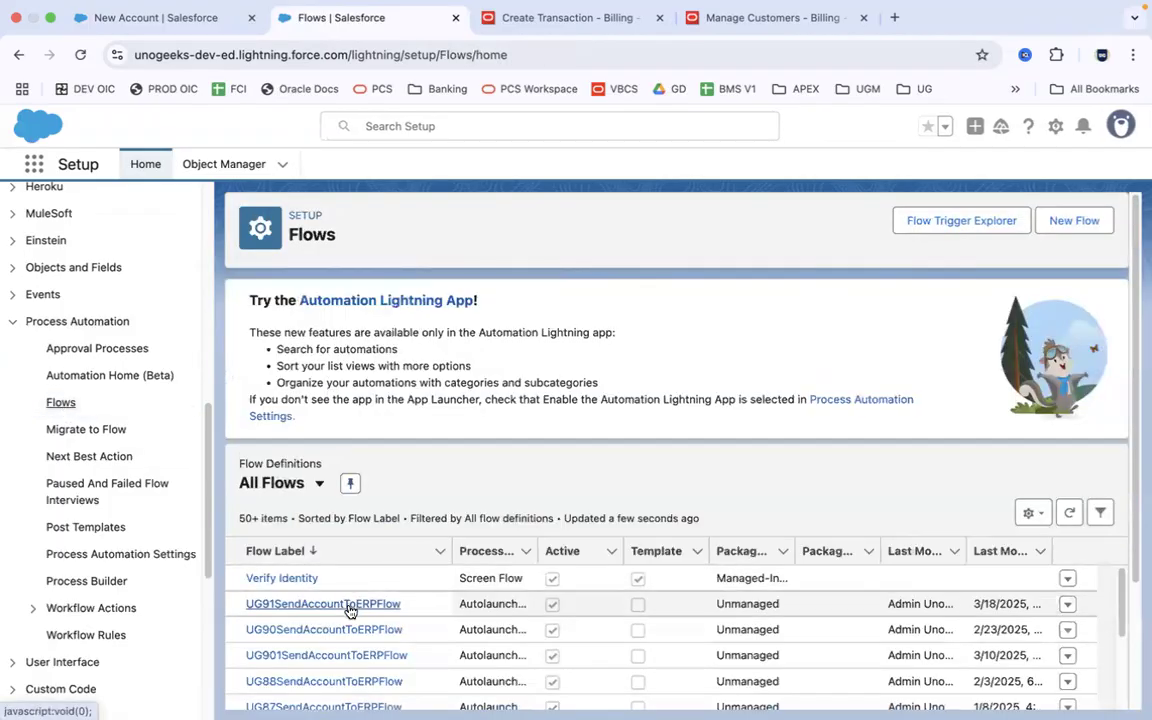
click(350, 607)
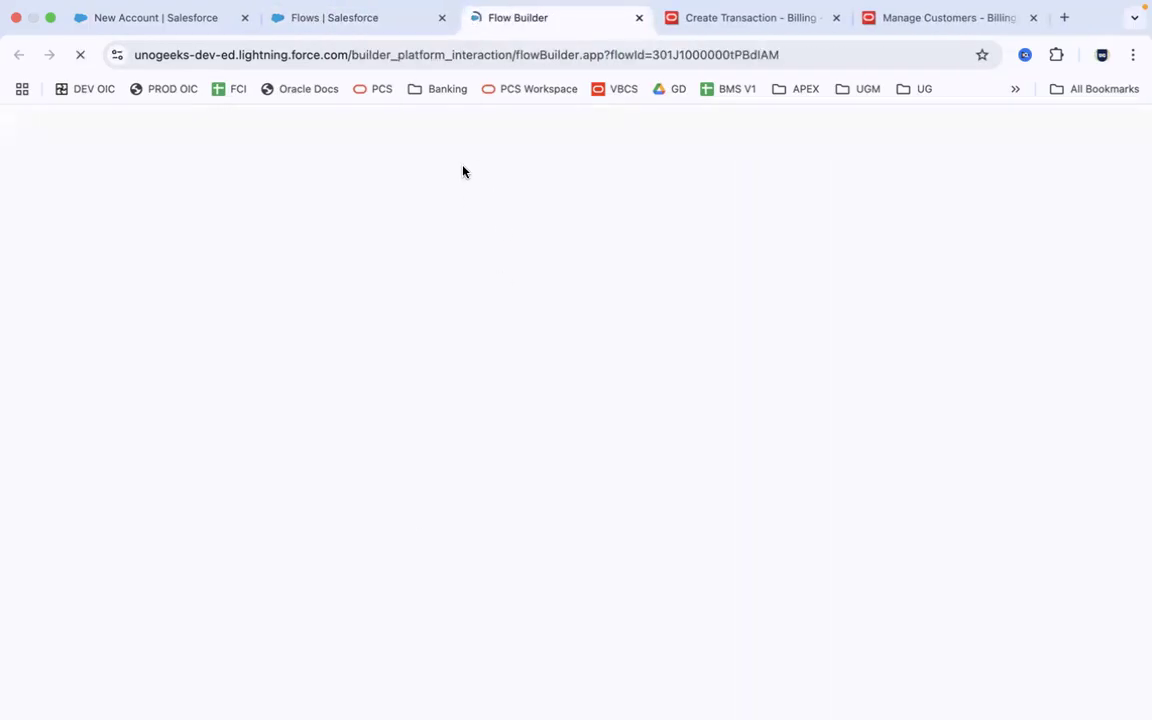
drag(547, 22, 381, 46)
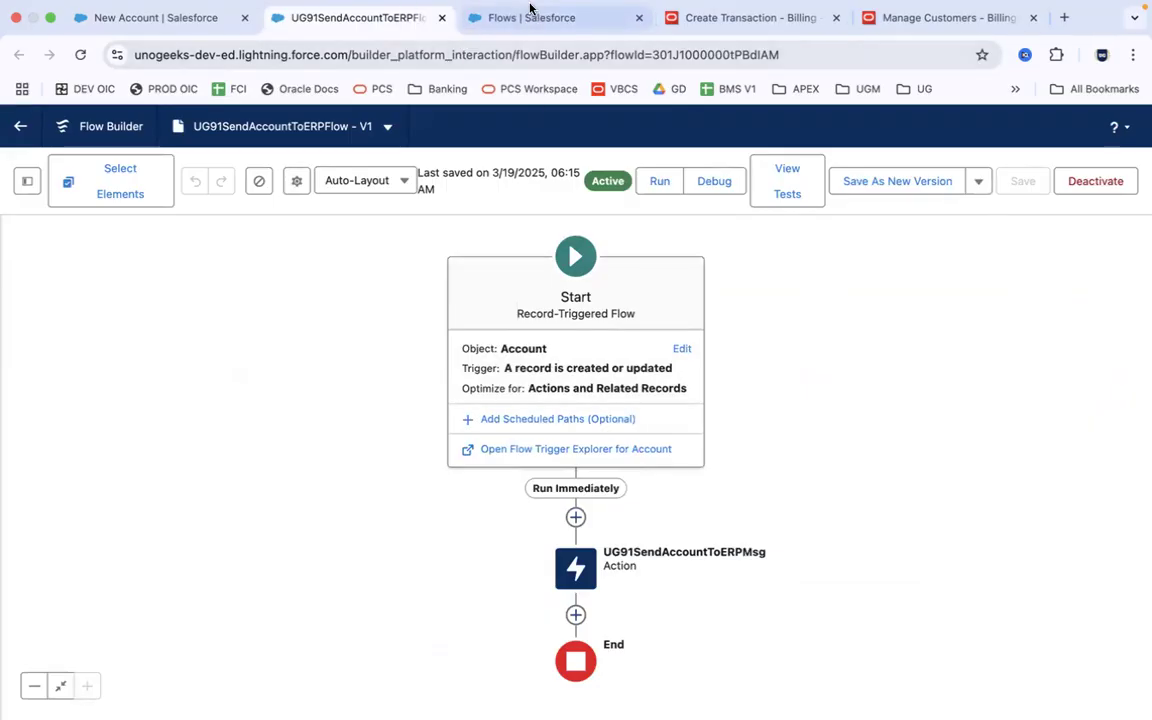
- Look at the integrations list in Firefox and the 1.Integrations folder in Finder, and return to the flow in Chrome
key(super+Tab)
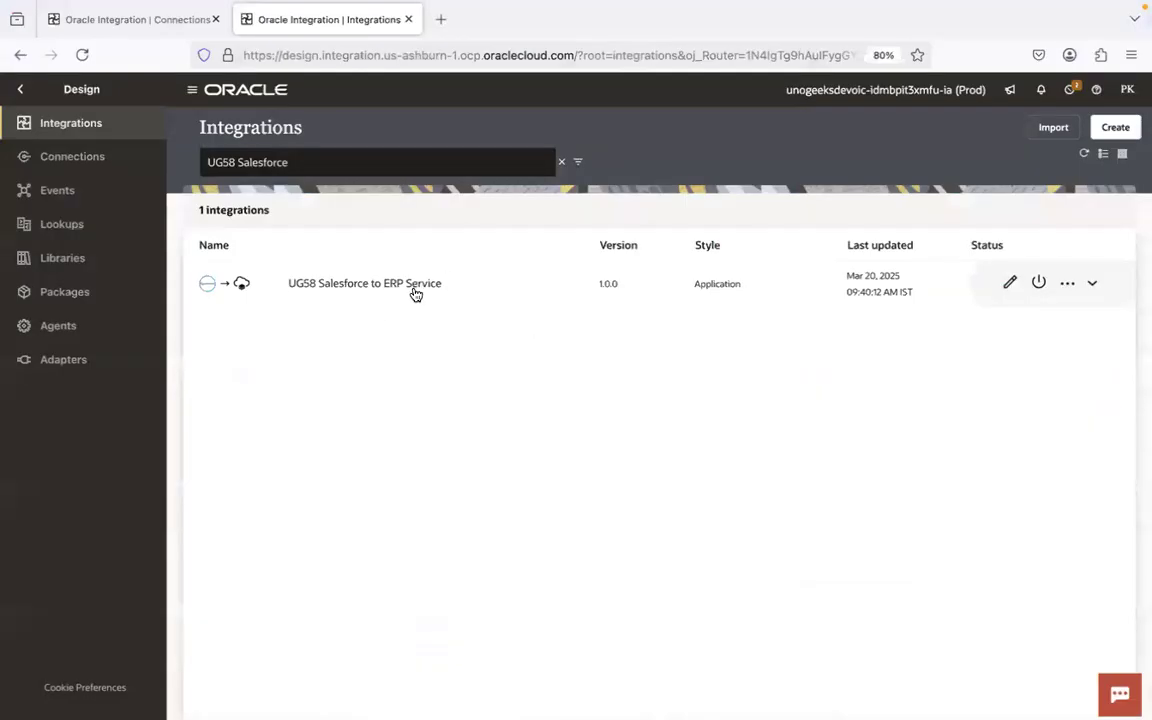
key(super+Tab)
key(Tab)
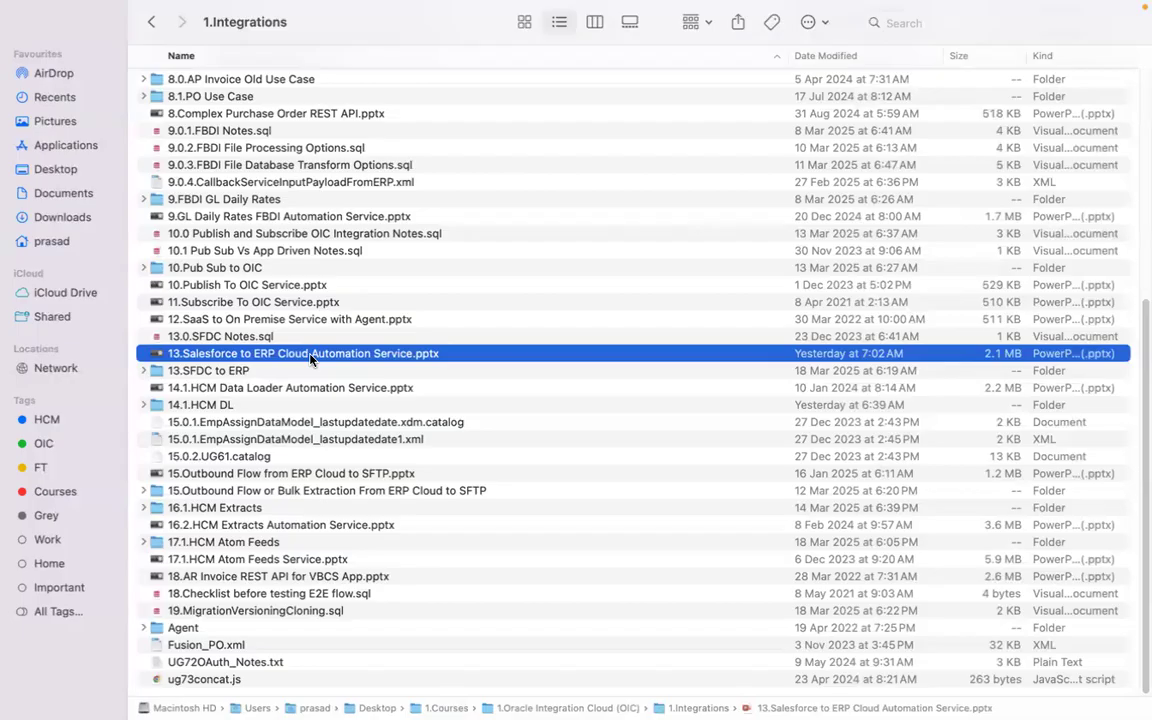
key(super+Tab)
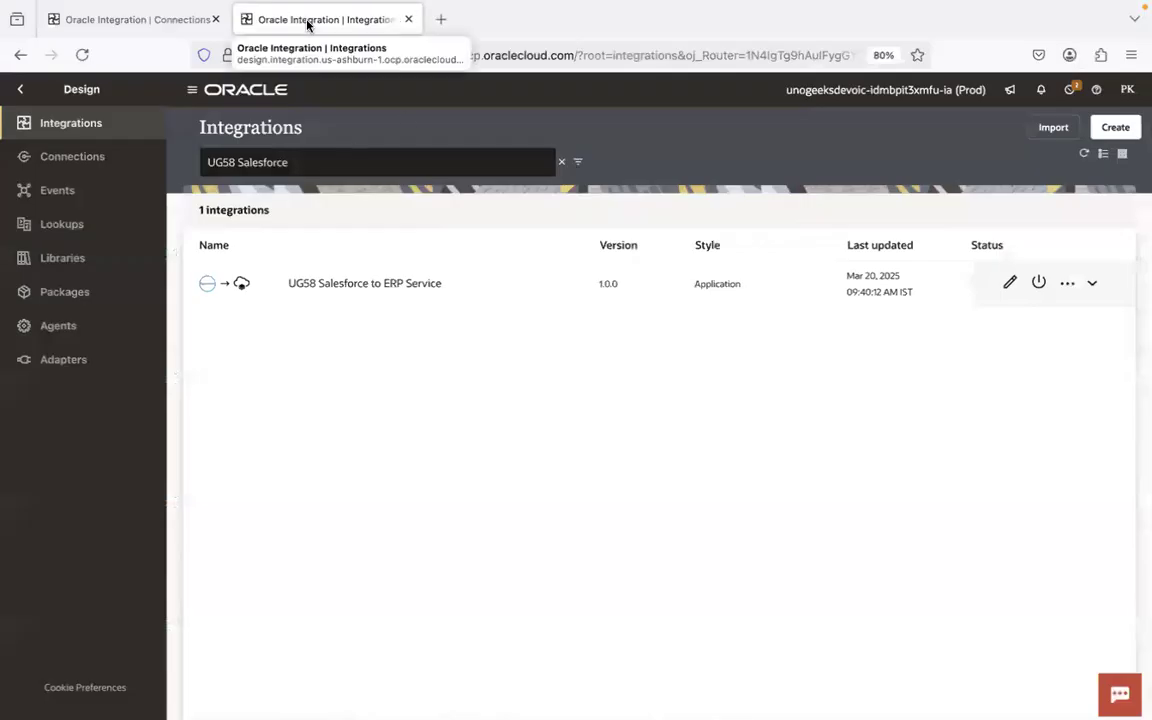
key(super+Tab)
key(Tab)
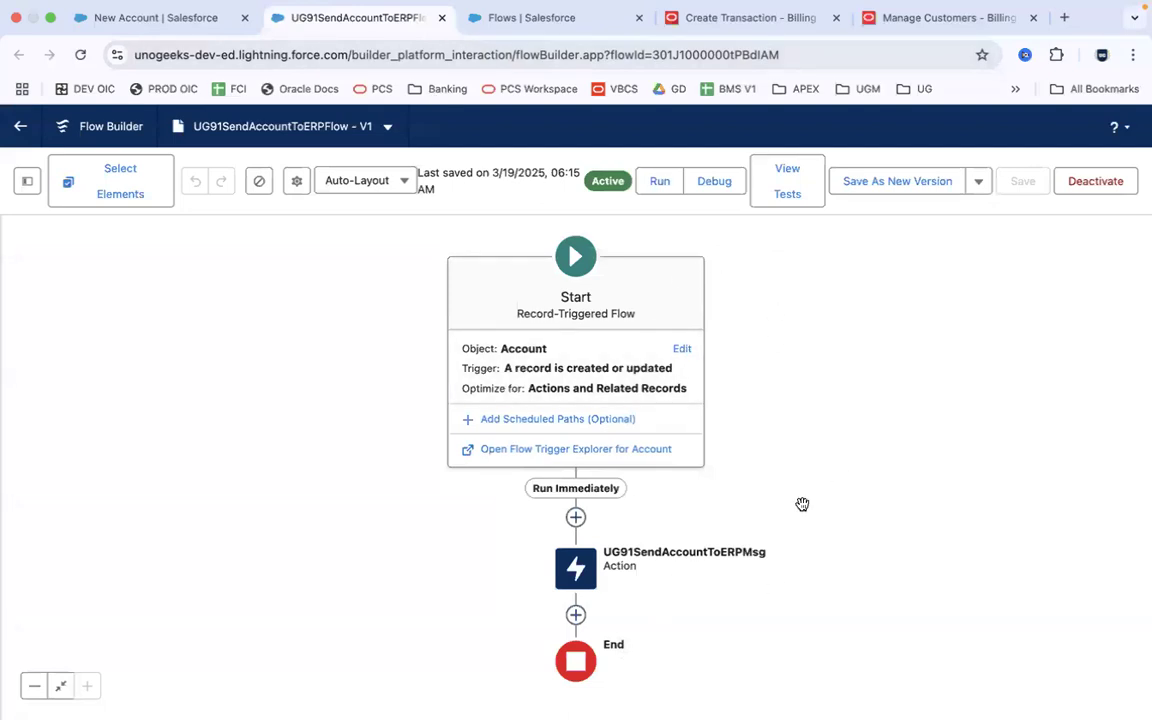
- Examine the Account record trigger in UG91SendAccountToERPFlow alongside the Salesforce New Account form
click(142, 13)
click(300, 18)
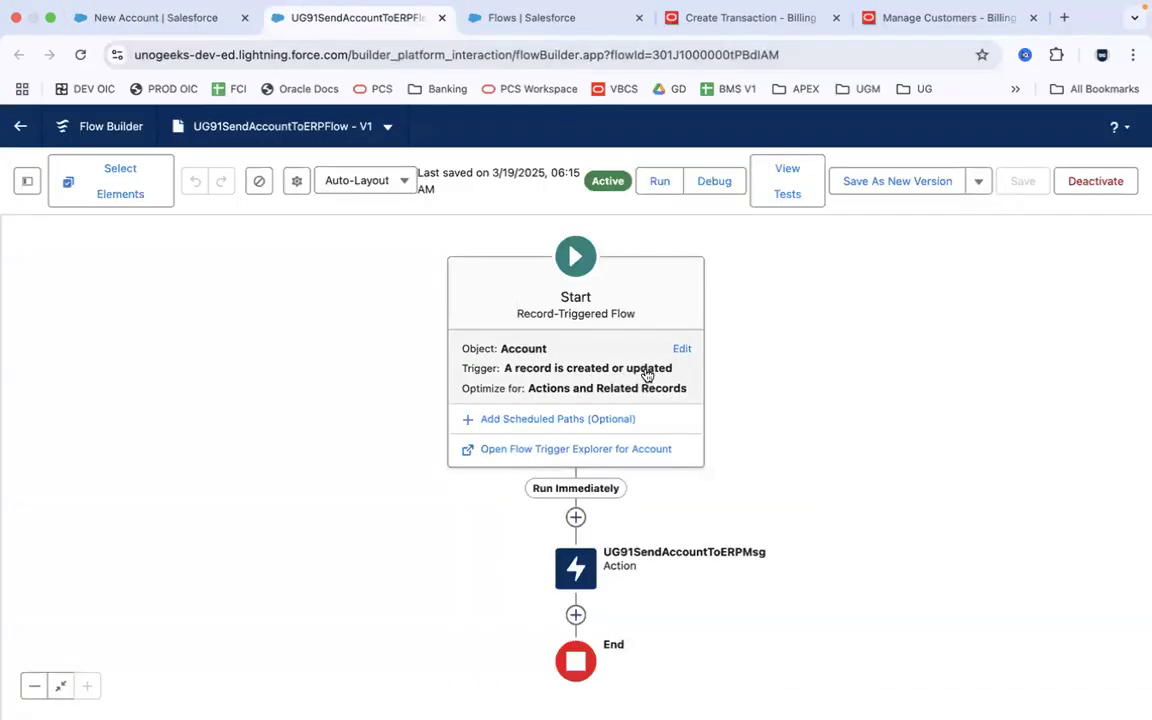
click(158, 18)
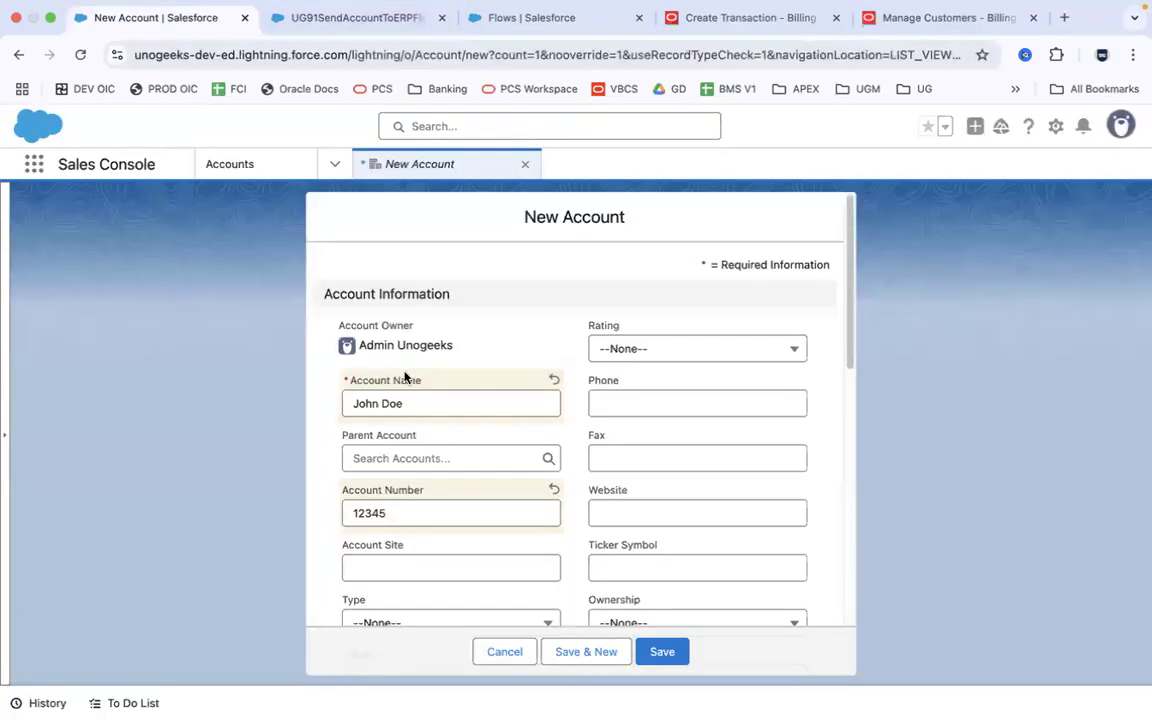
click(358, 17)
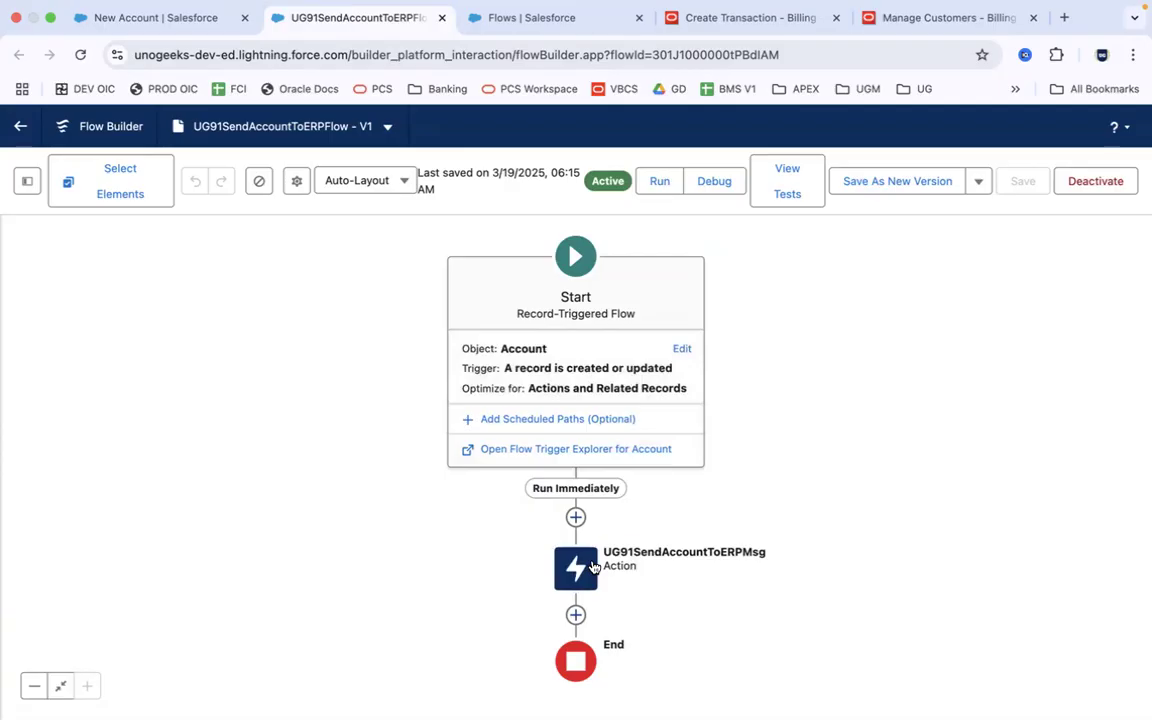
- Expand the Workflow Actions under Process Automation in Salesforce Setup, and return to UG91SendAccountToERPFlow
click(527, 20)
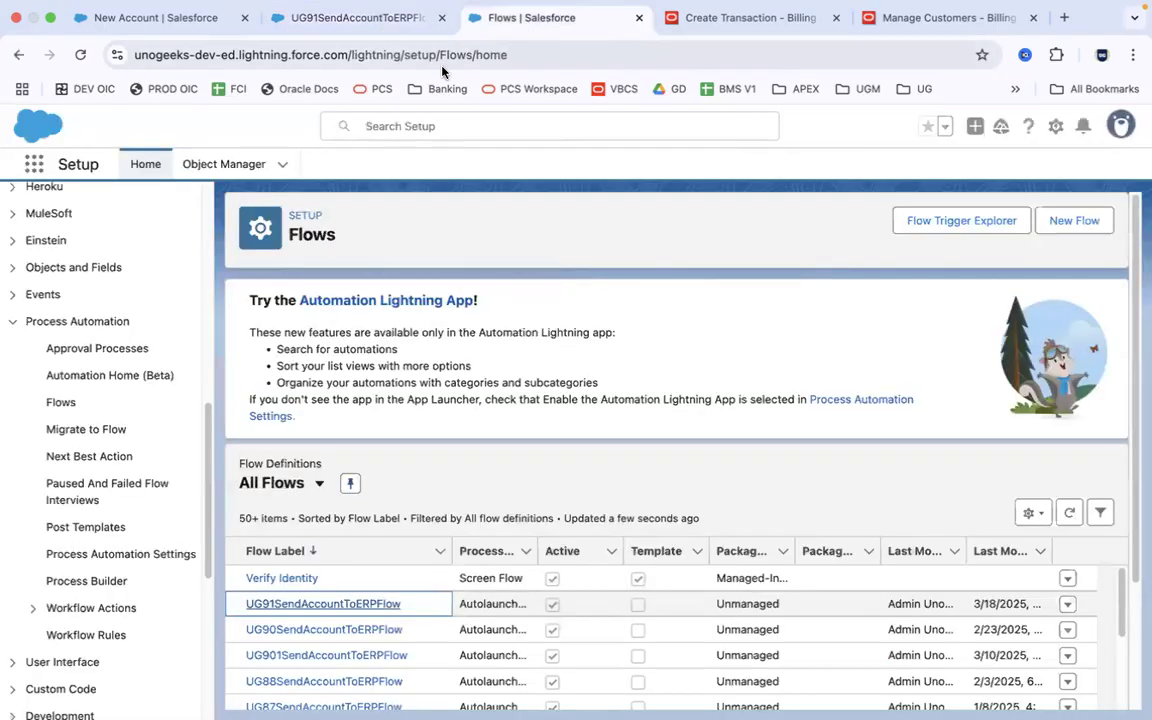
scroll(187, 404, down, 3)
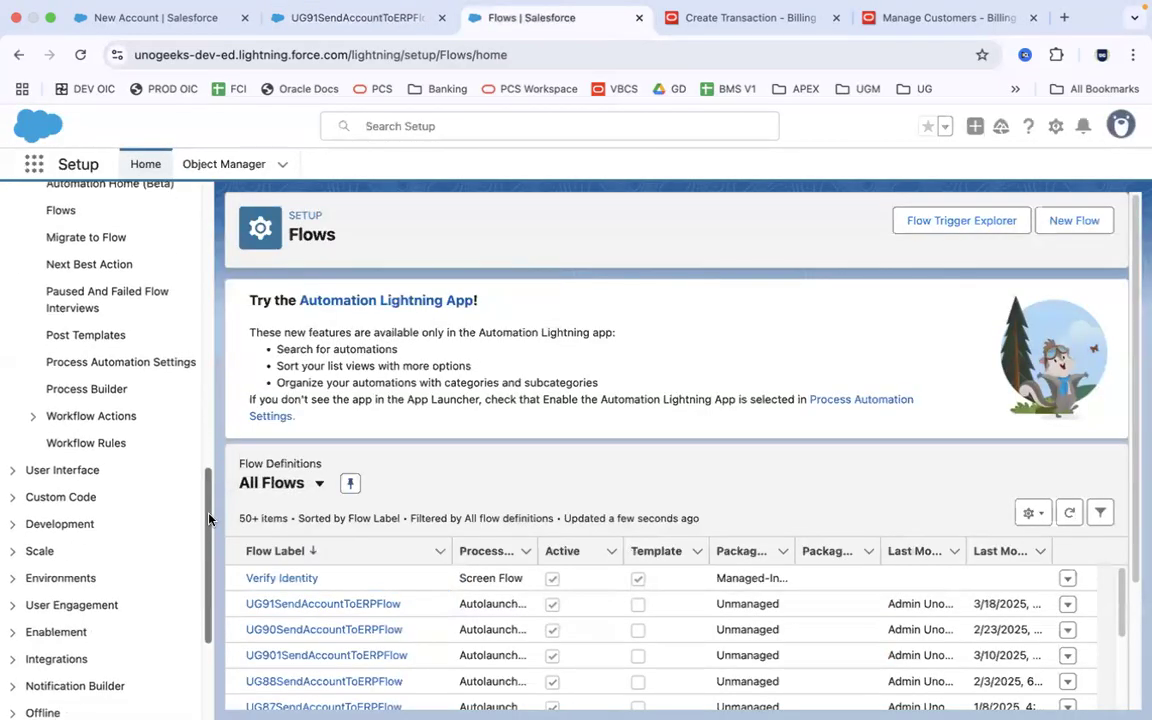
click(34, 416)
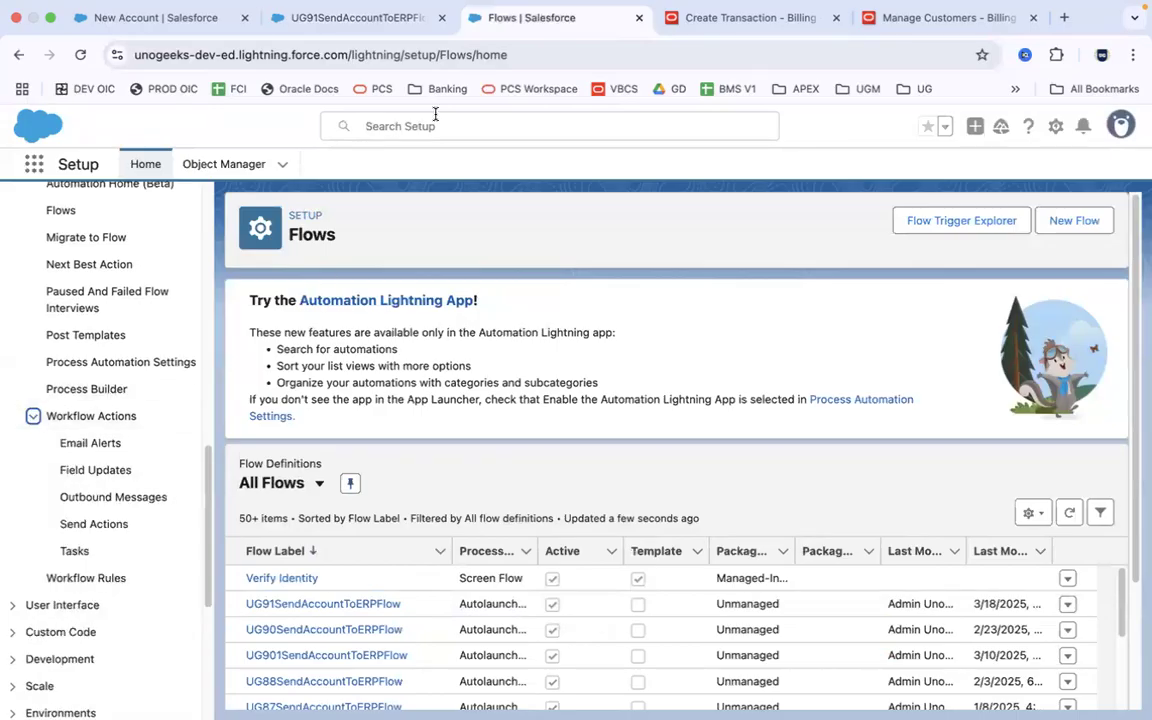
click(355, 18)
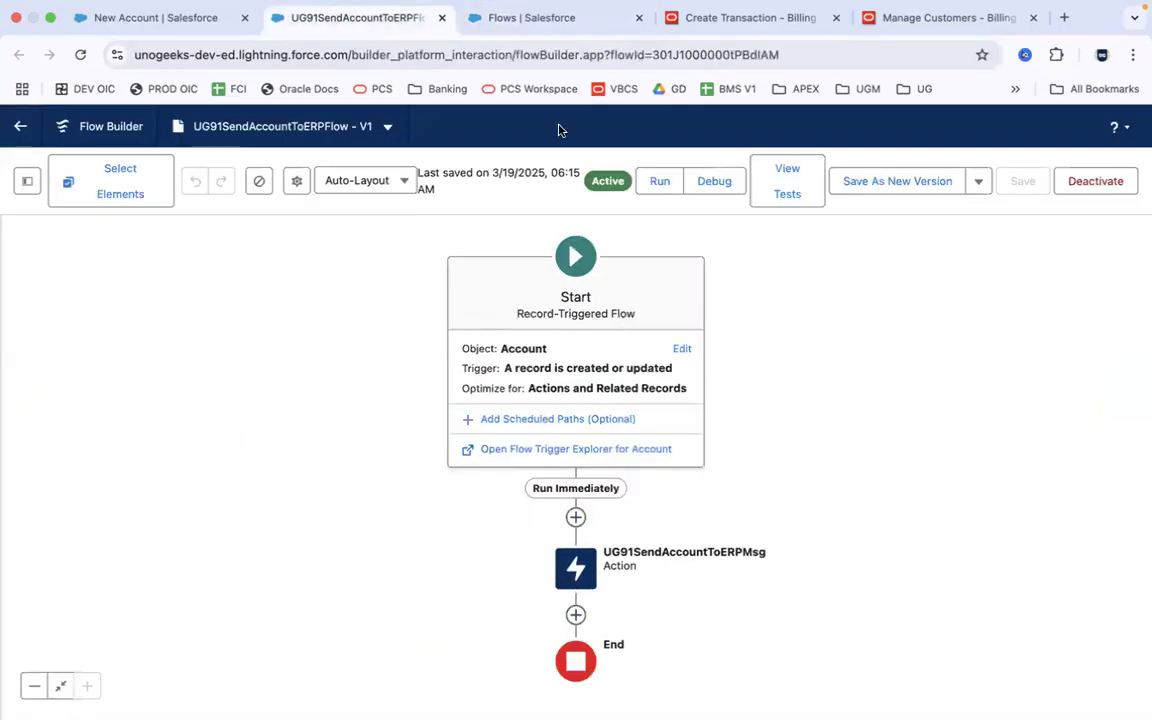
- Open the UG91SendAccountToERPMsg outbound message from the Workflow Actions in Salesforce Setup
click(531, 18)
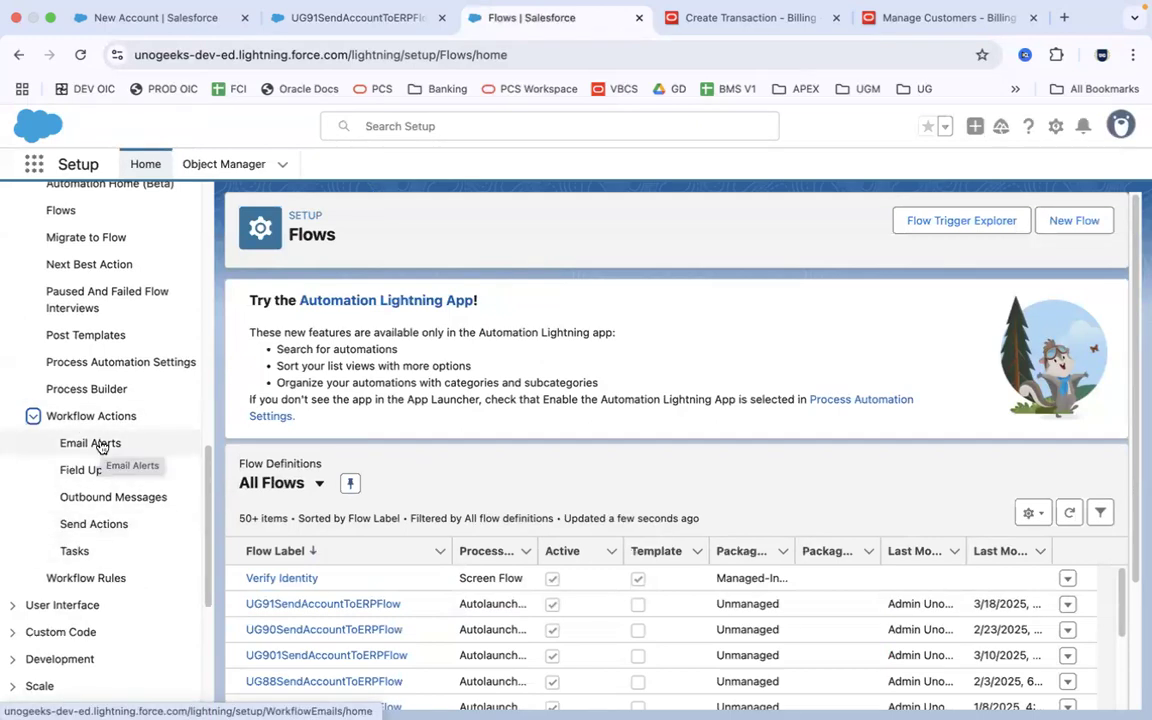
click(106, 498)
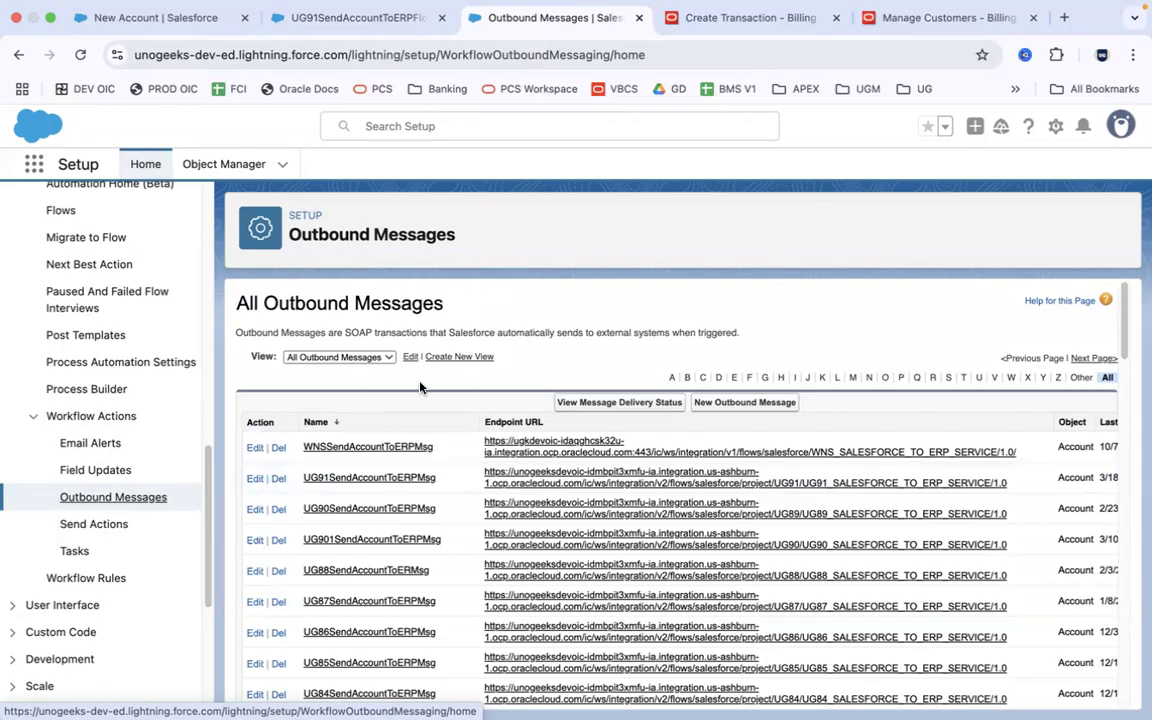
click(398, 478)
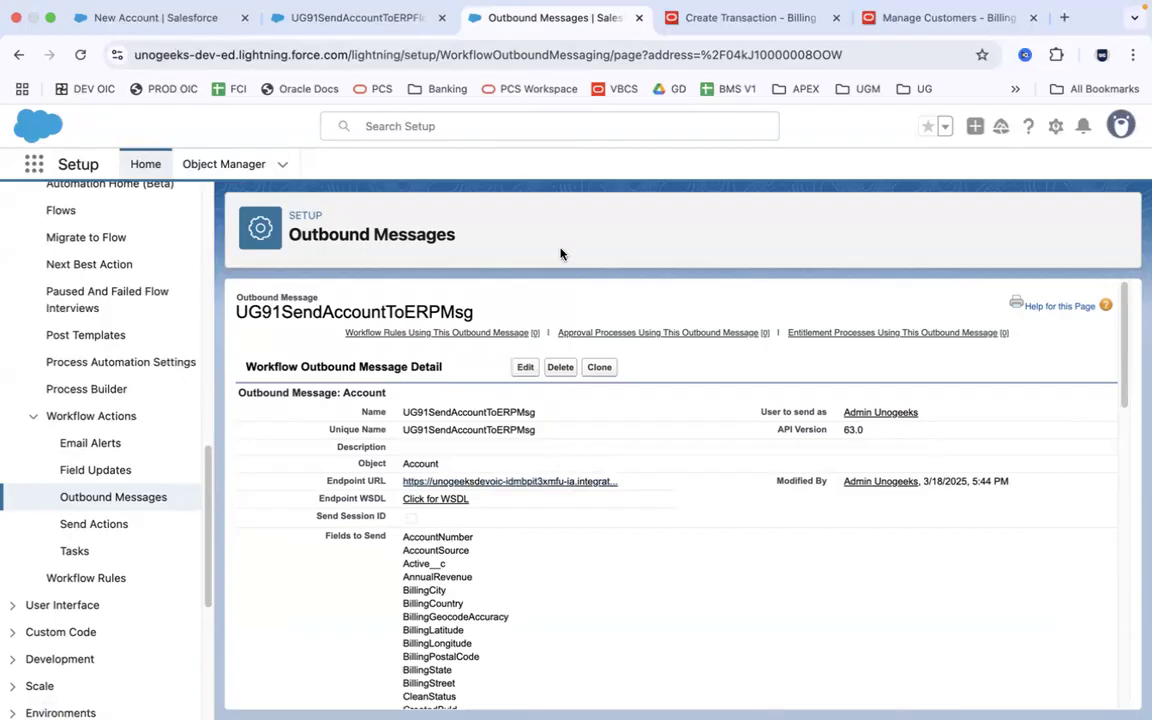
- Look at the styles offered for a new integration in Firefox alongside the outbound message's endpoint URL in Chrome, and cancel the creation
key(super+Tab)
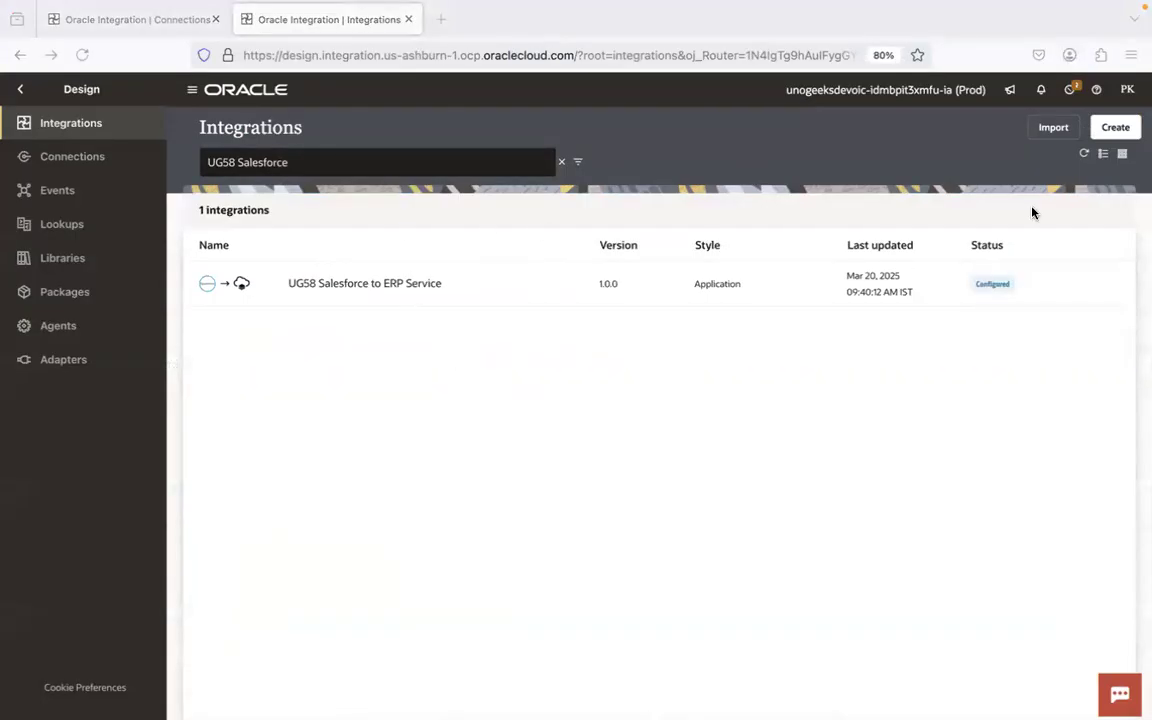
click(1116, 128)
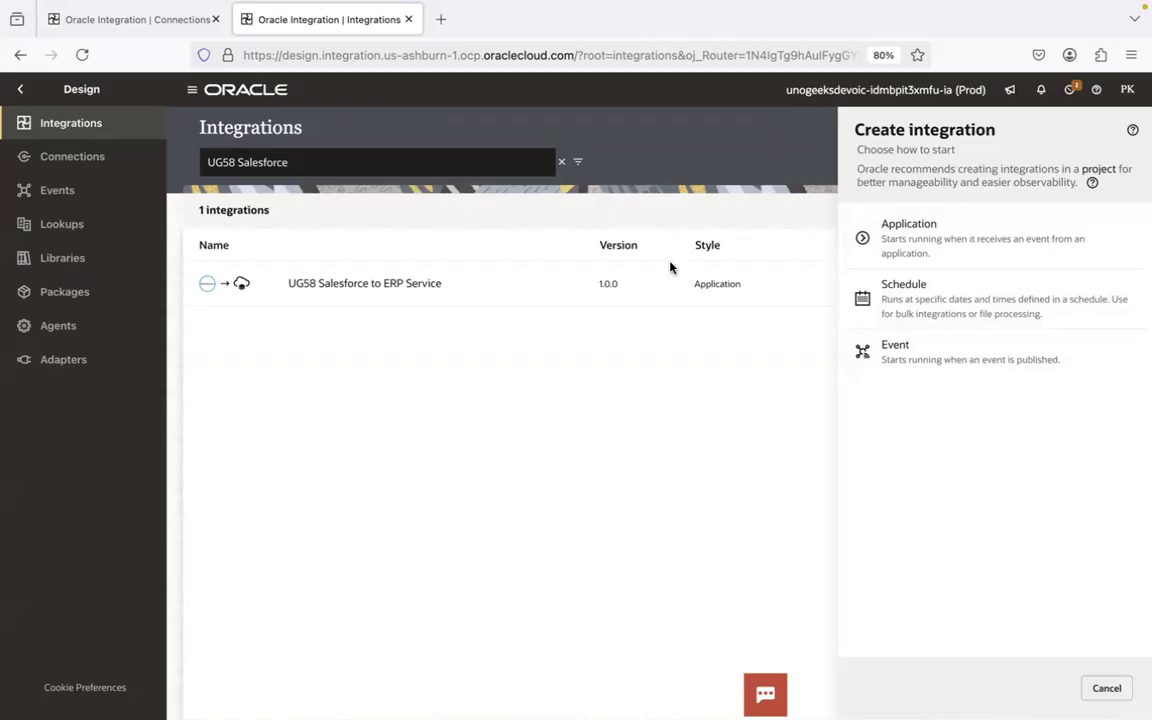
key(super+Tab)
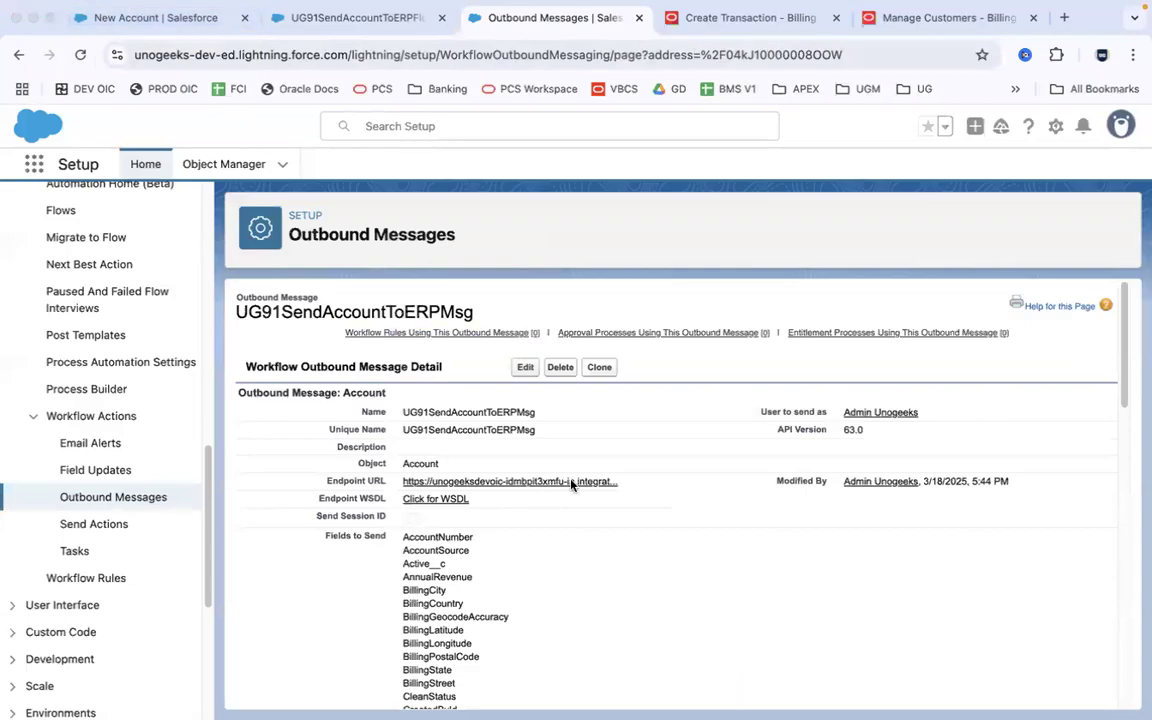
key(super+Tab)
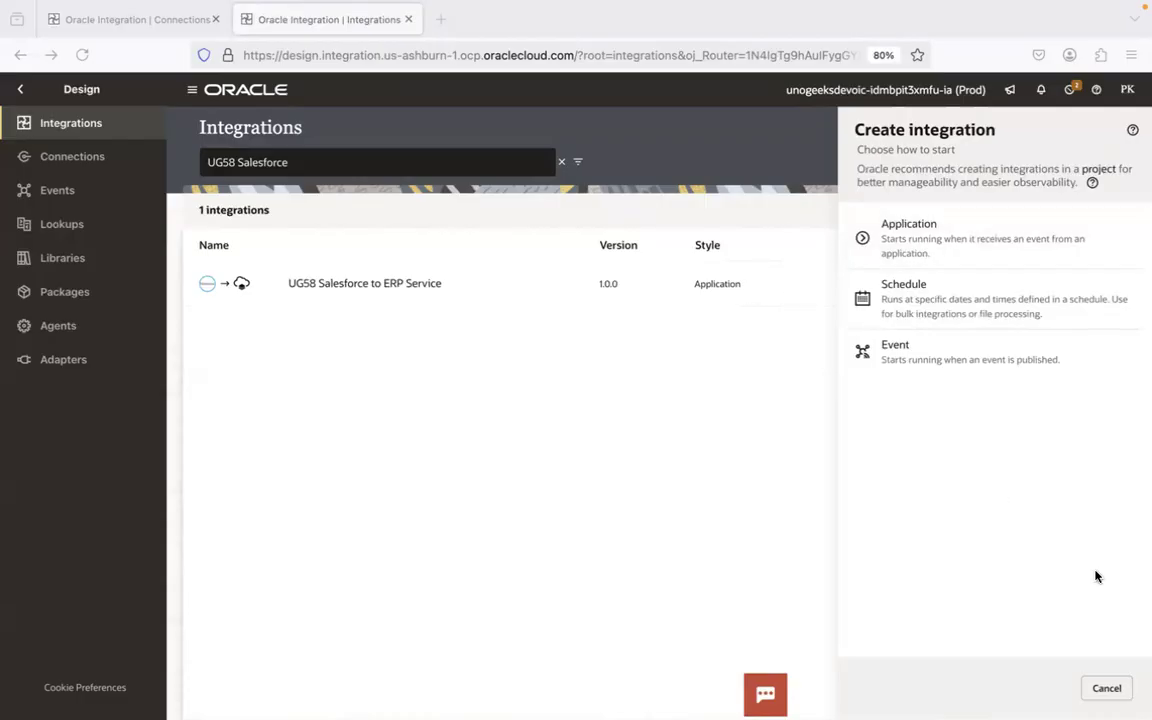
click(1106, 688)
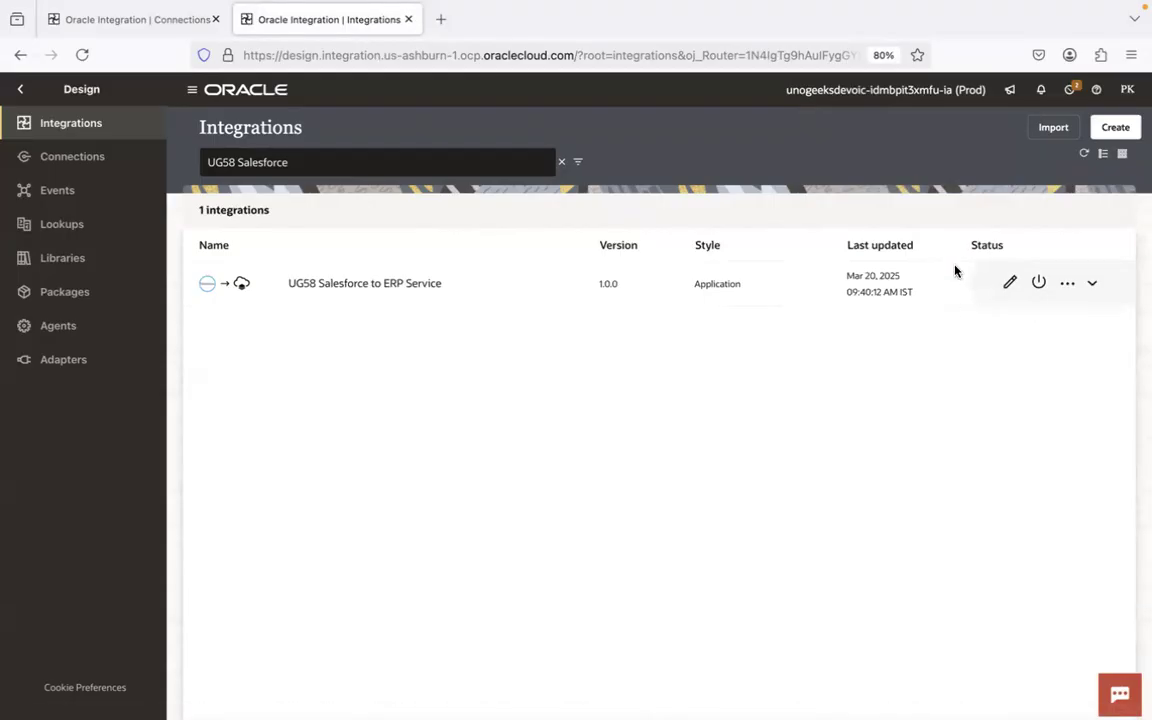
- Trace the path in Chrome from the New Account form through UG91SendAccountToERPFlow and its outbound message to the UG58 integration in Firefox
key(super+Tab)
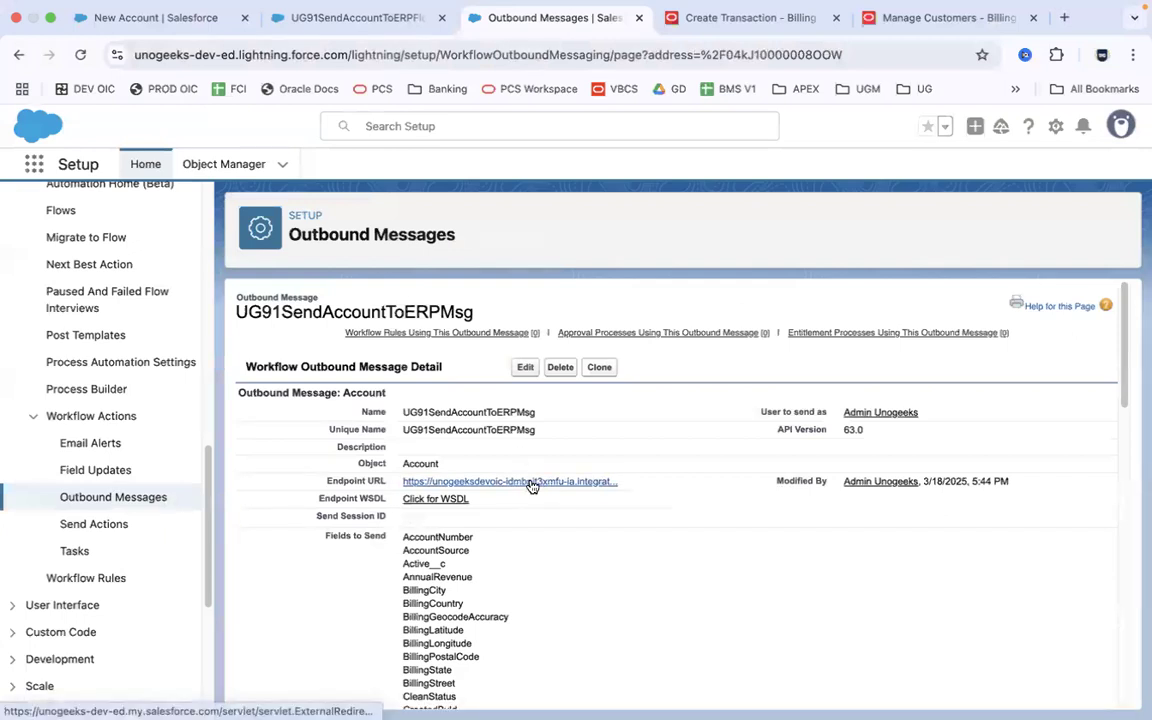
click(168, 17)
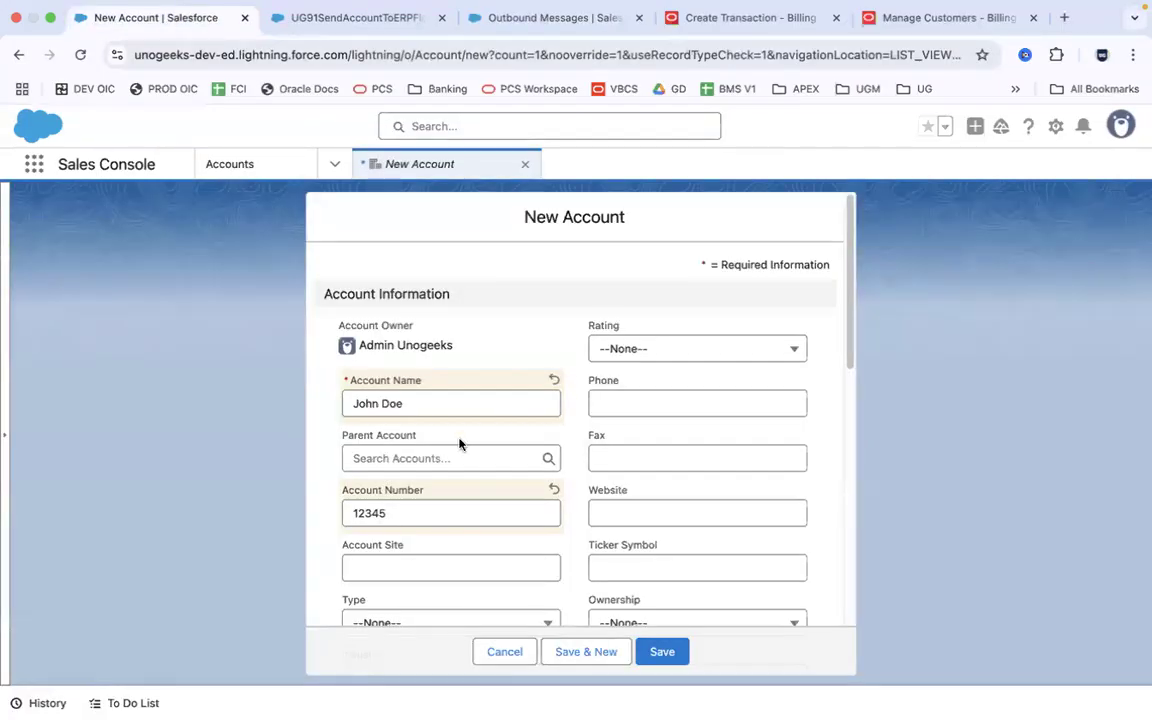
click(345, 20)
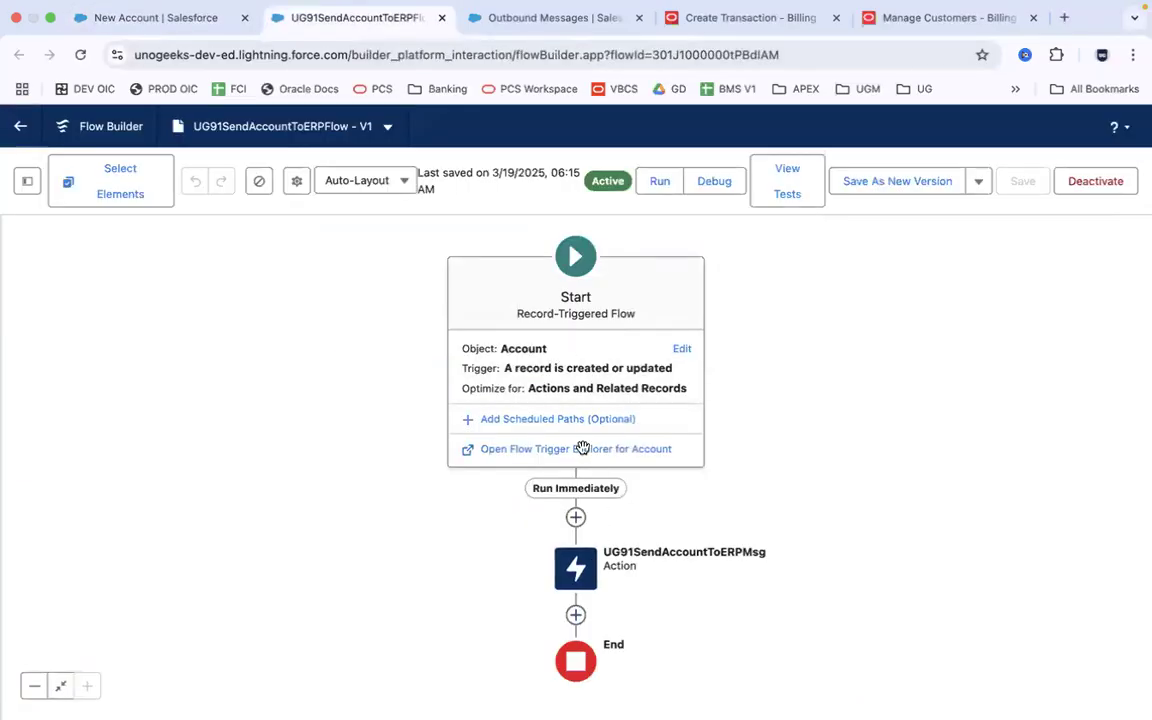
click(516, 20)
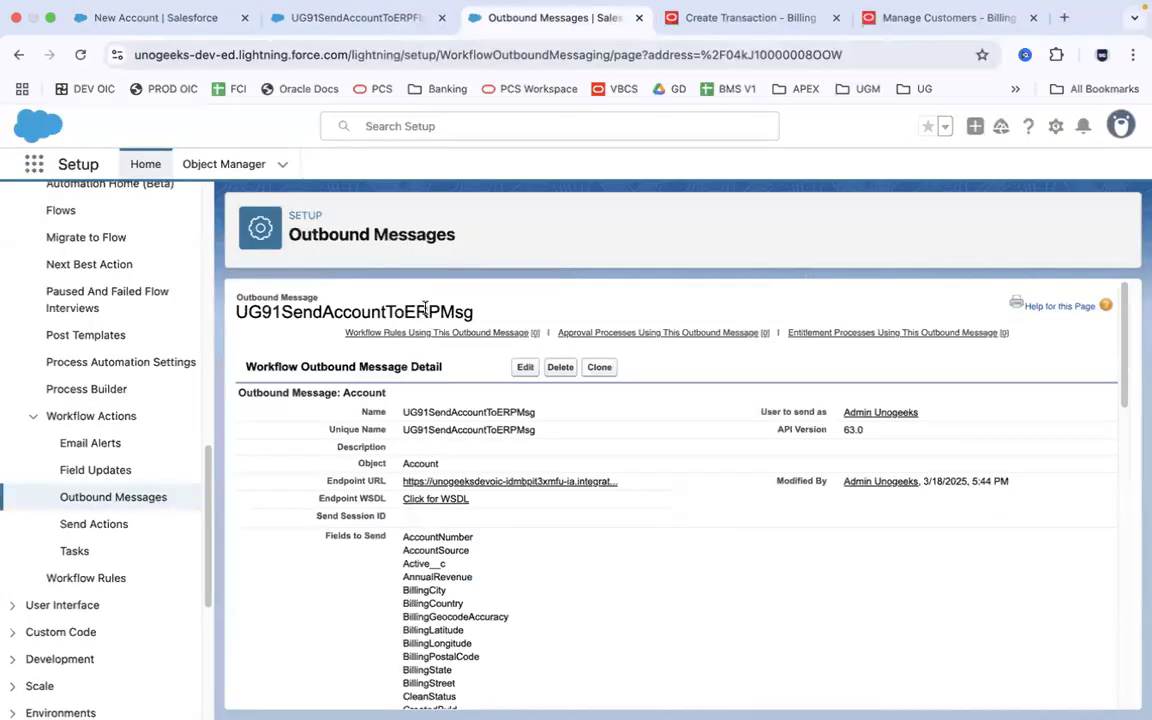
key(ctrl+Left)
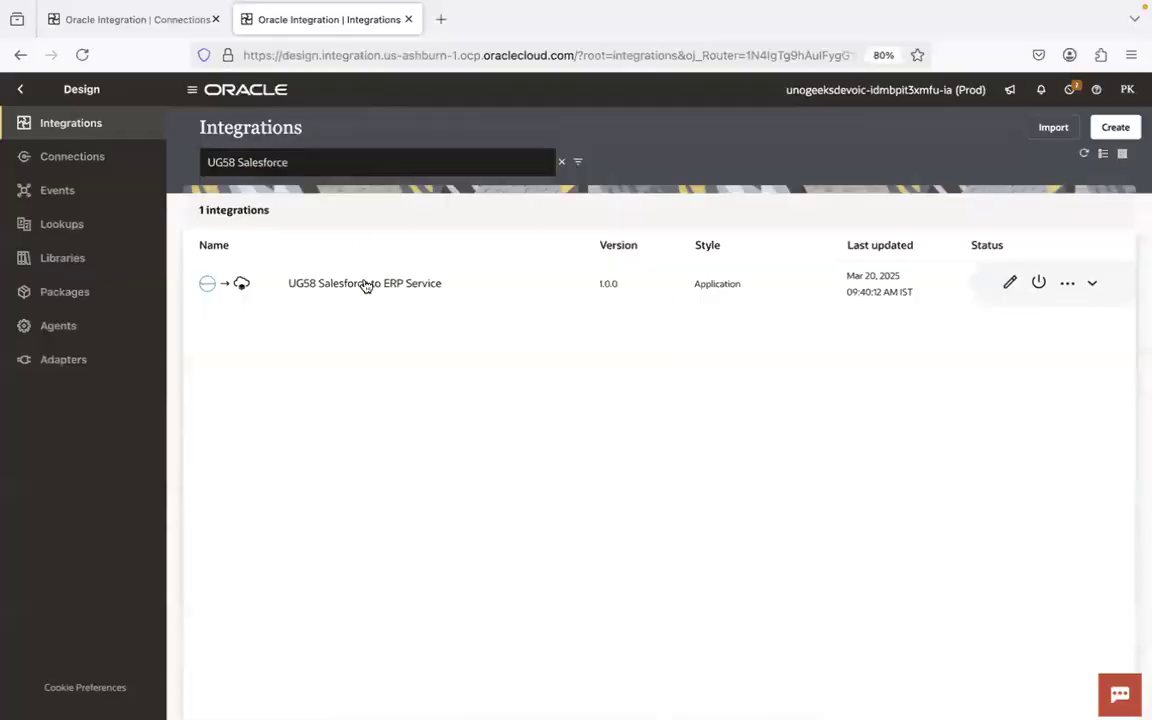
key(ctrl+Right)
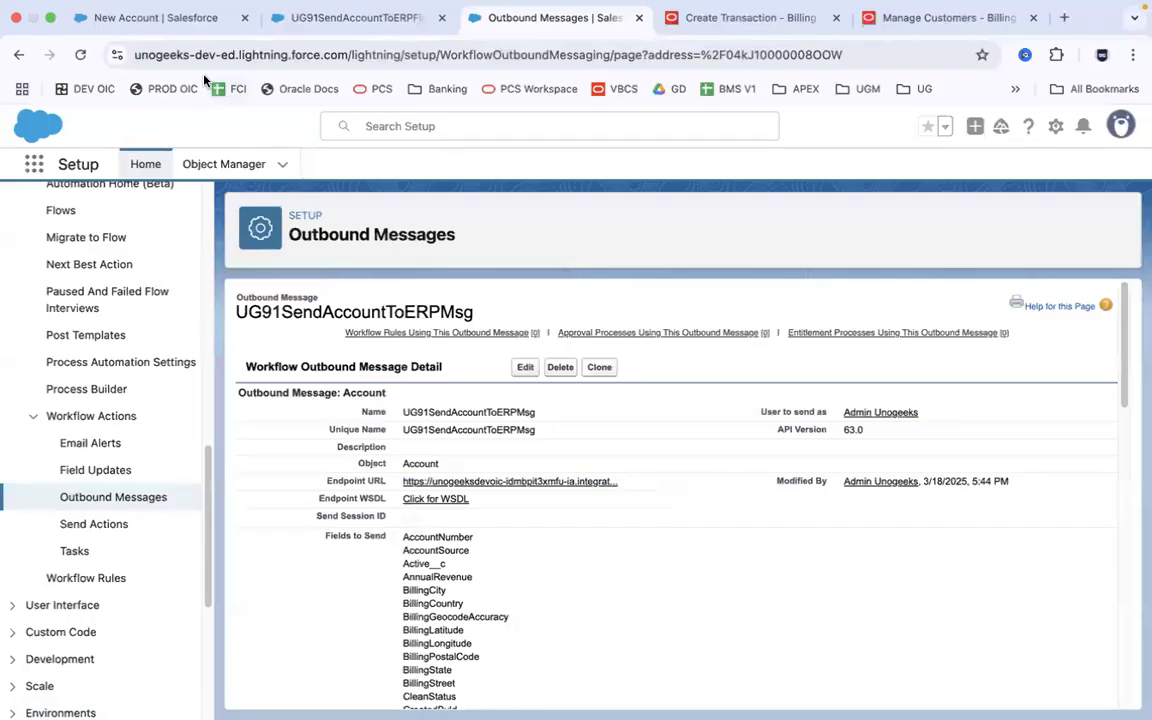
- Review the account fields in the Salesforce New Account form, and return to the outbound message and the integrations list in Firefox
click(180, 18)
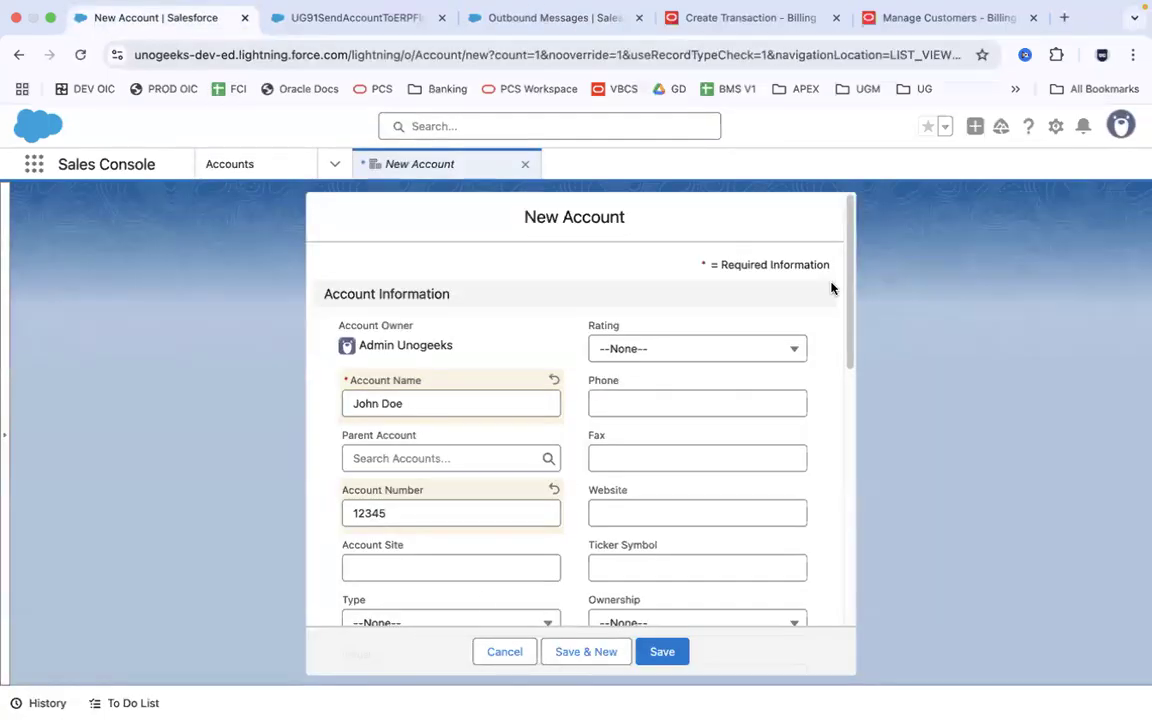
scroll(835, 300, down, 3)
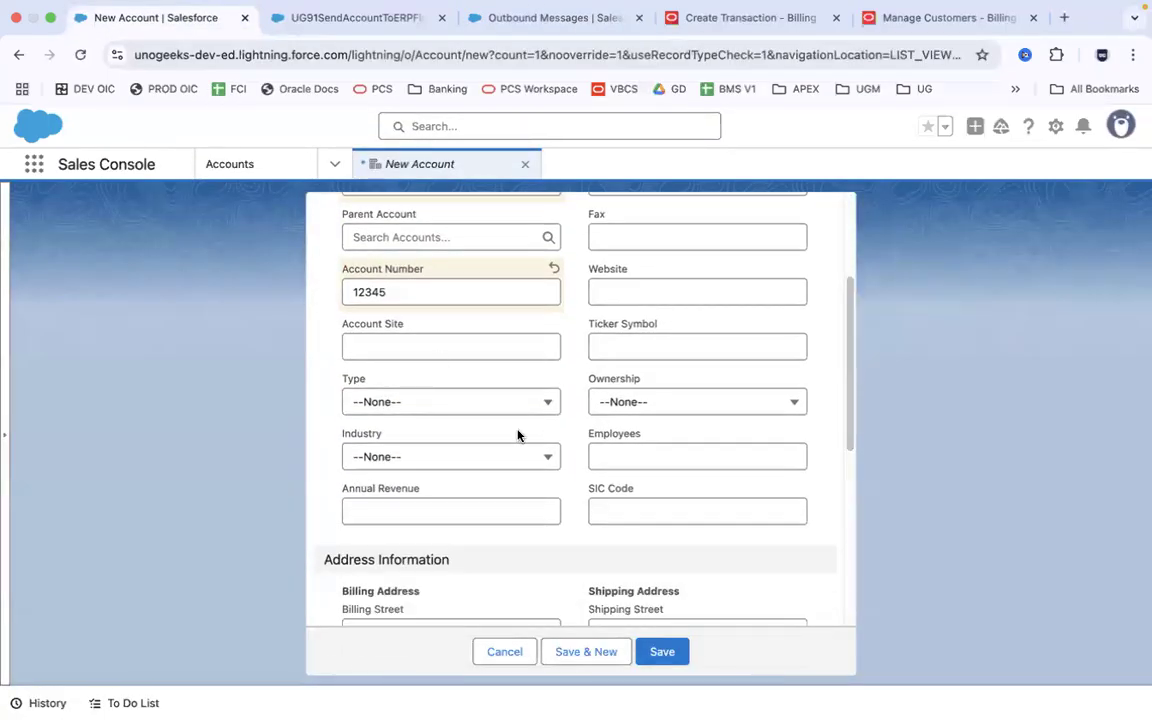
click(495, 18)
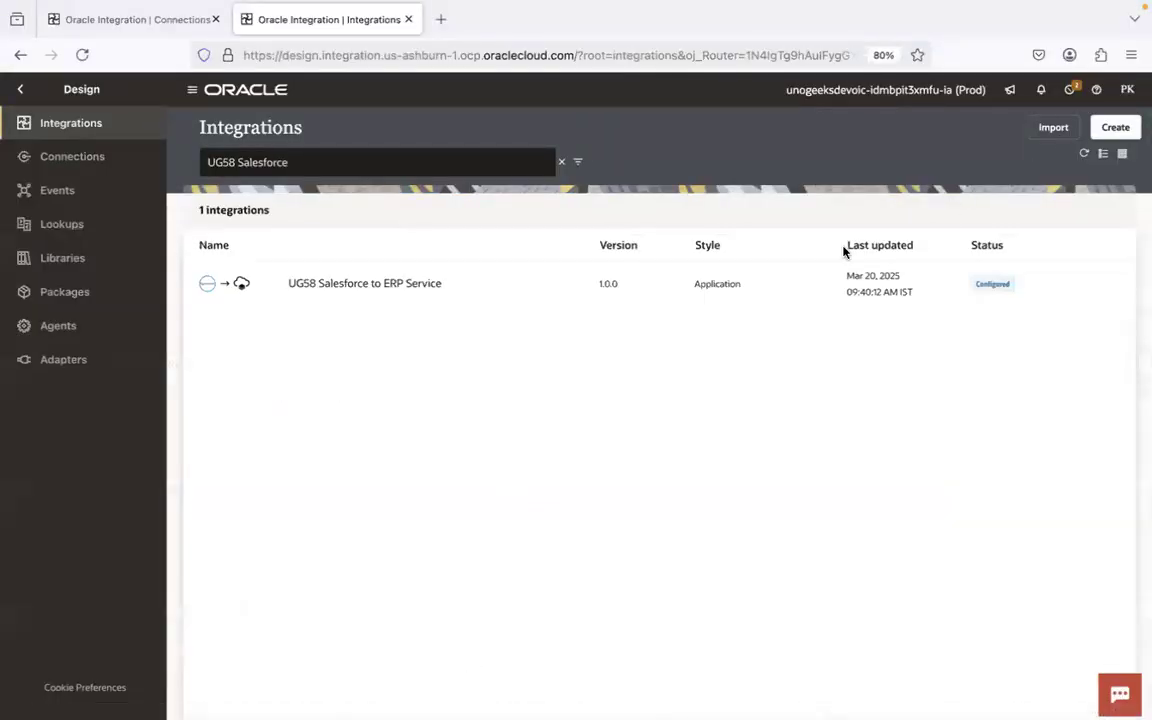
- Open the UG58 Salesforce to ERP Service integration and dismiss the warning about incomplete connections
click(404, 284)
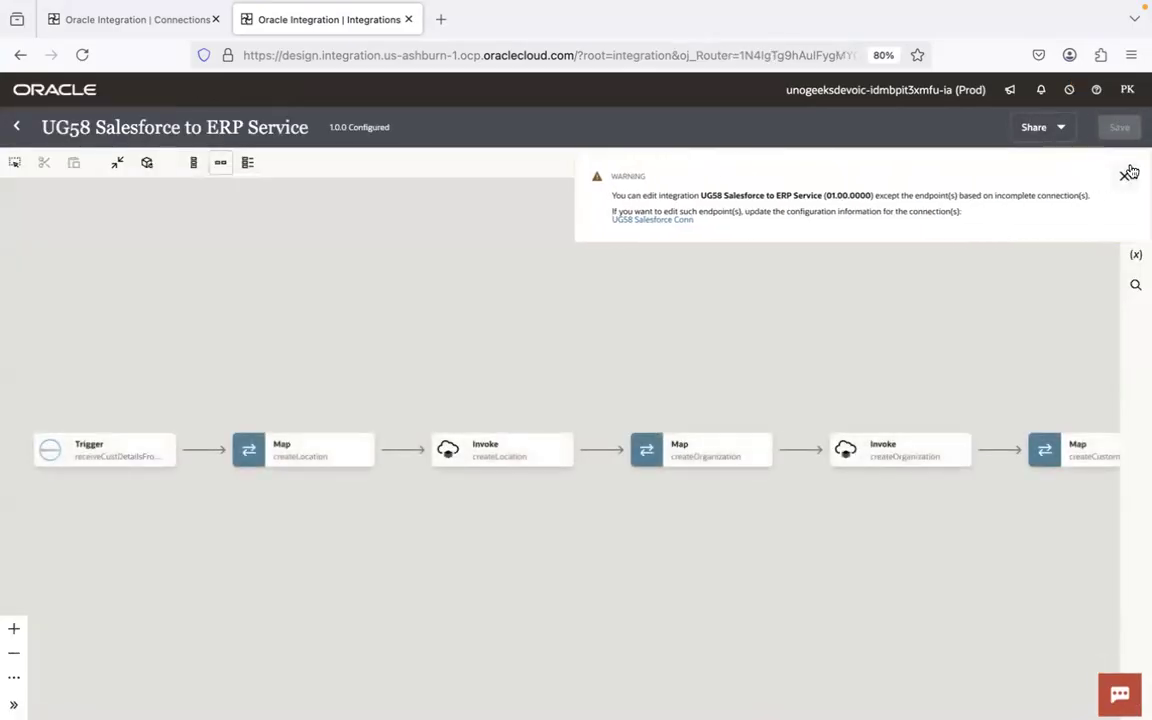
click(1146, 176)
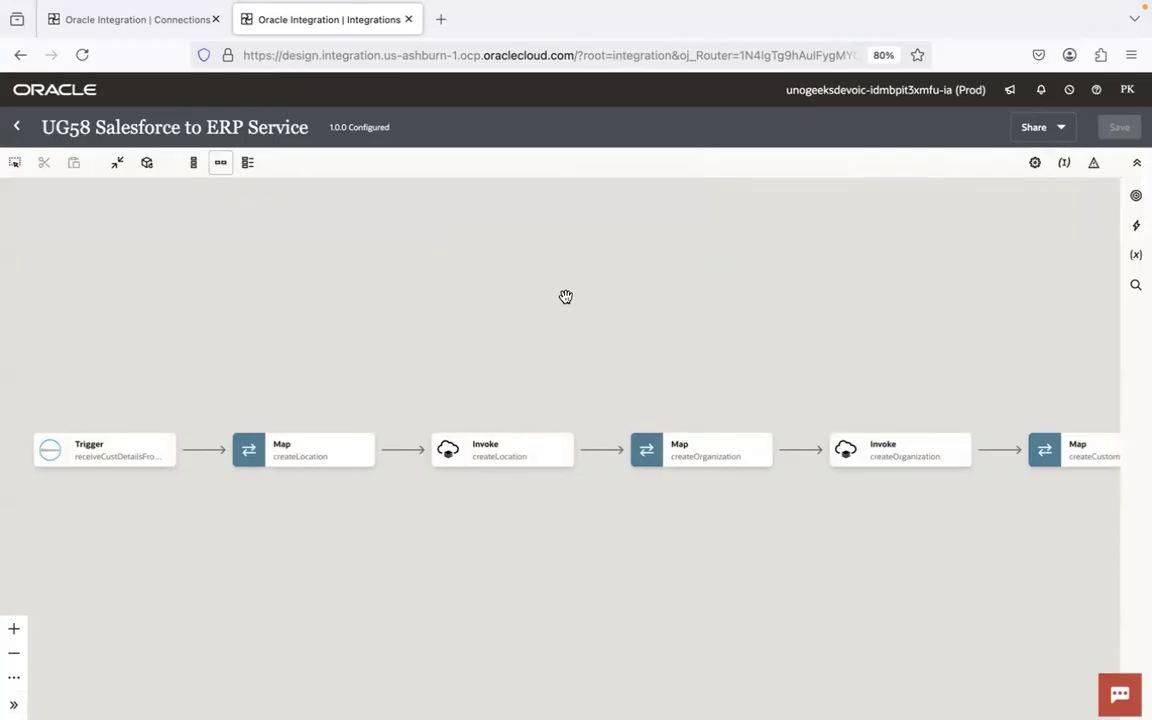
drag(565, 297, 533, 288)
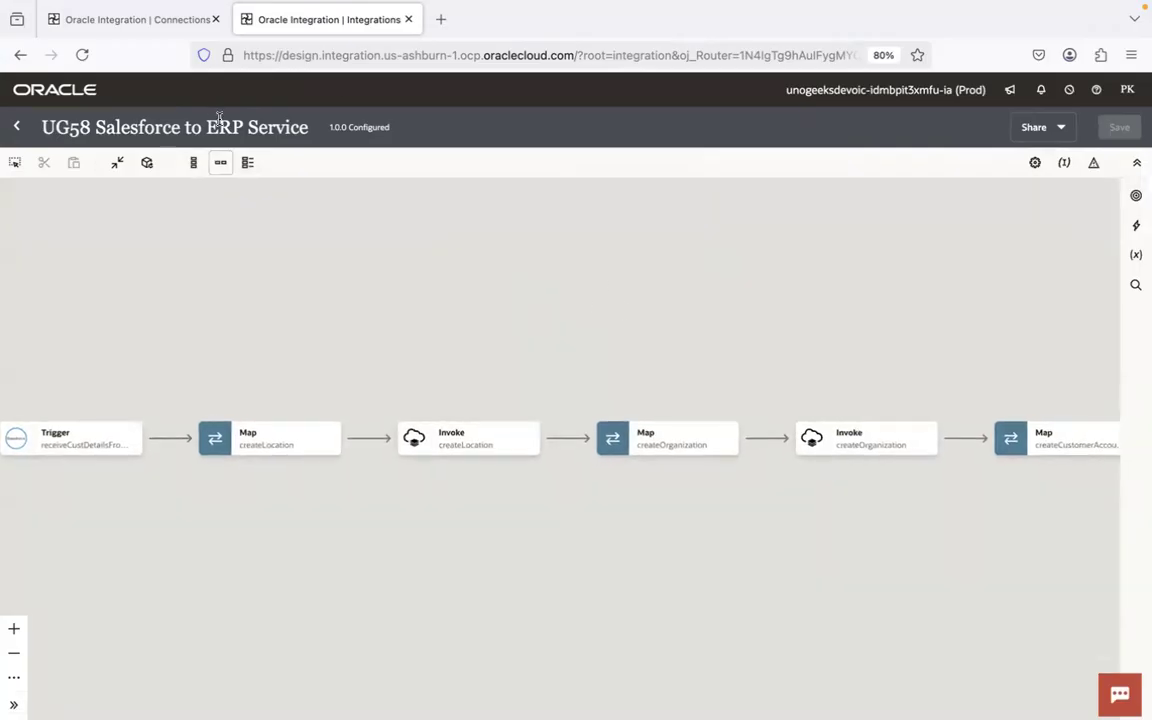
- Look at the connections available for insertion after the Salesforce trigger and close the list without adding anything
mouse_move(170, 441)
click(170, 440)
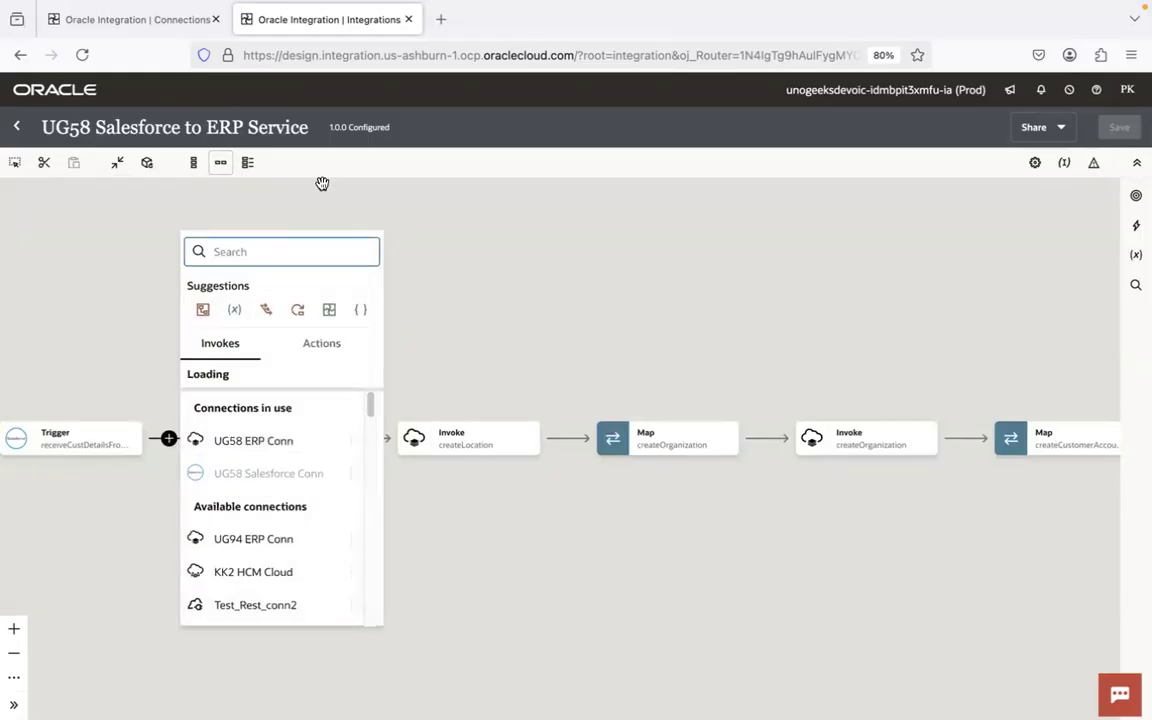
mouse_move(67, 445)
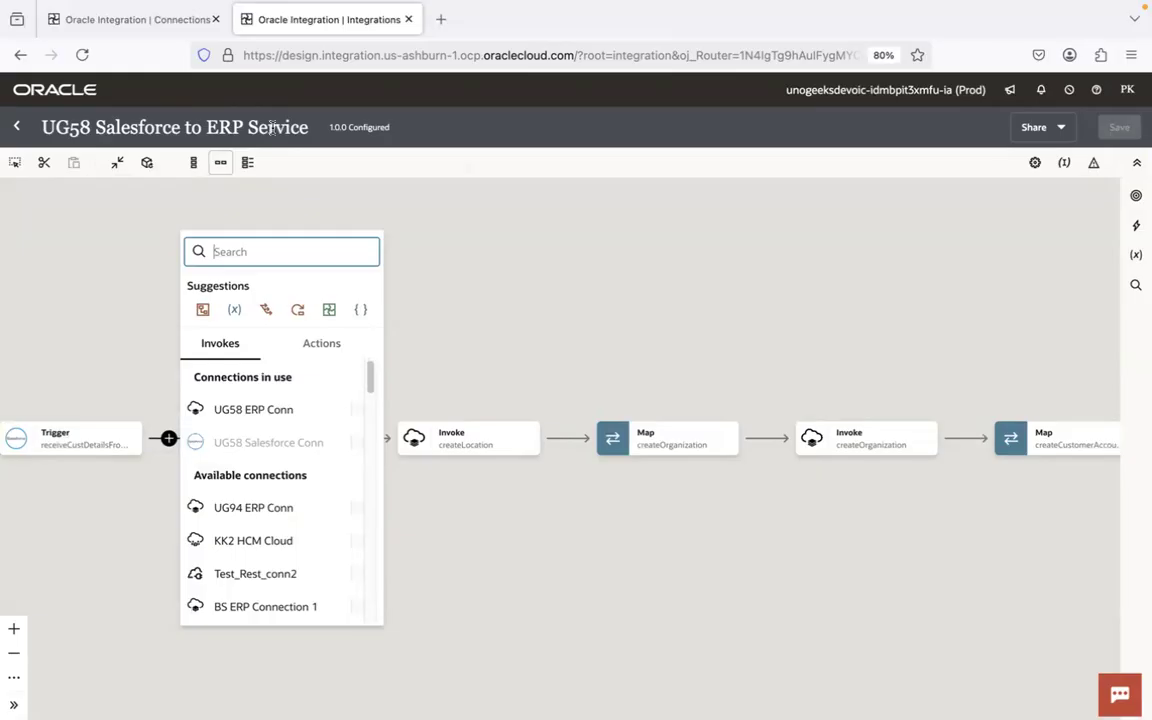
click(134, 242)
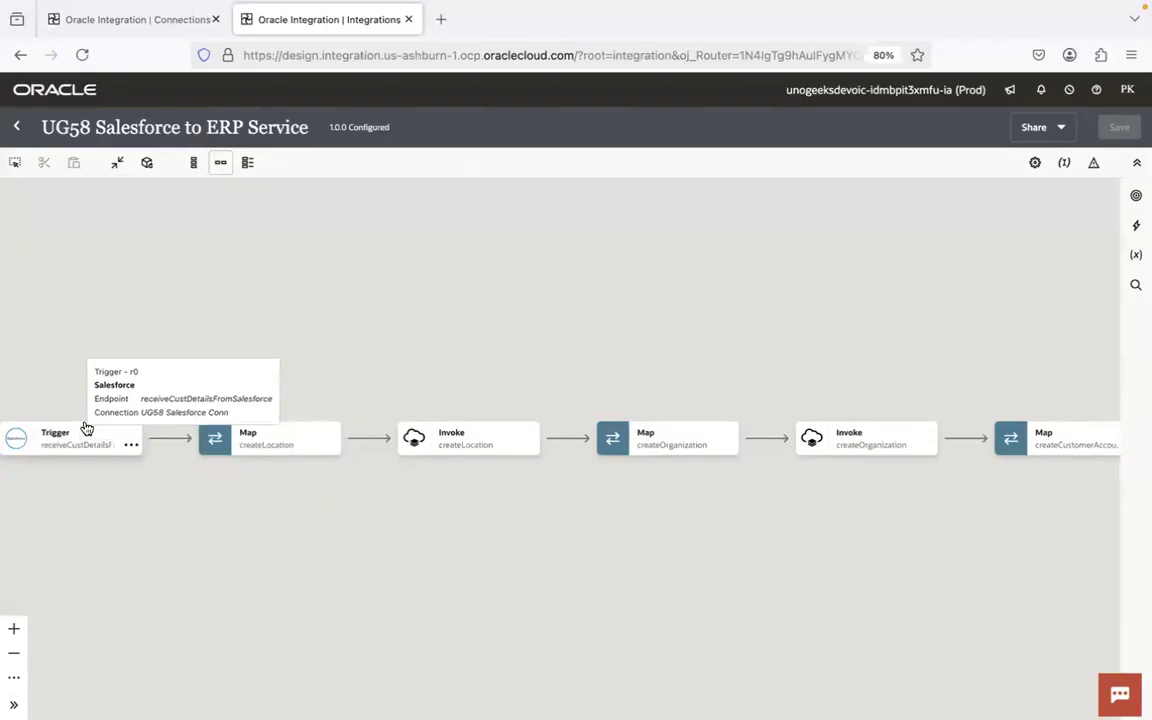
- Check the Connections page, search for "sales" among the elements insertable after the trigger, and close the list without adding anything
click(172, 22)
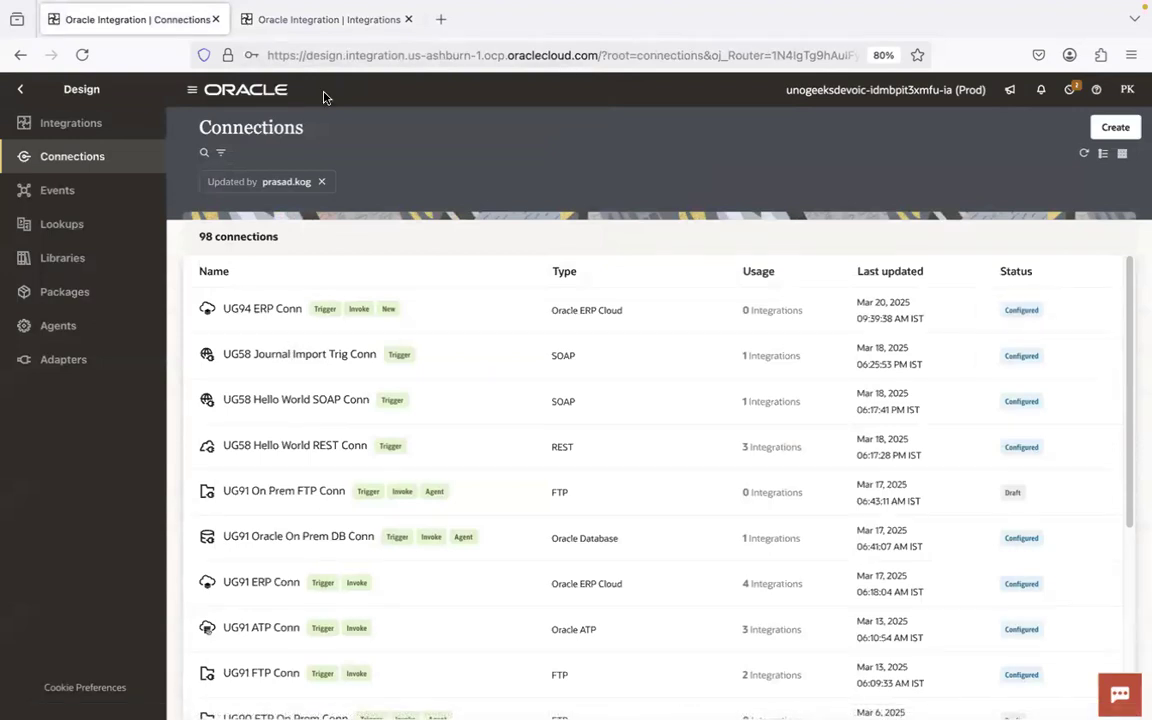
click(291, 24)
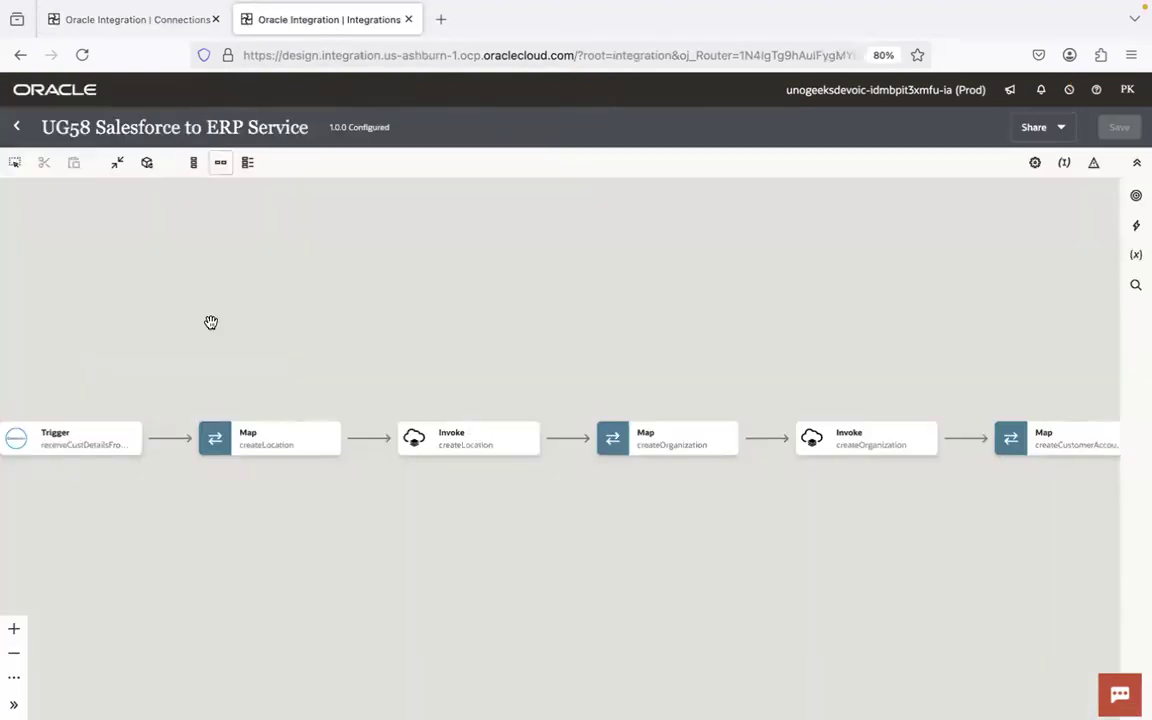
click(169, 438)
text(sales)
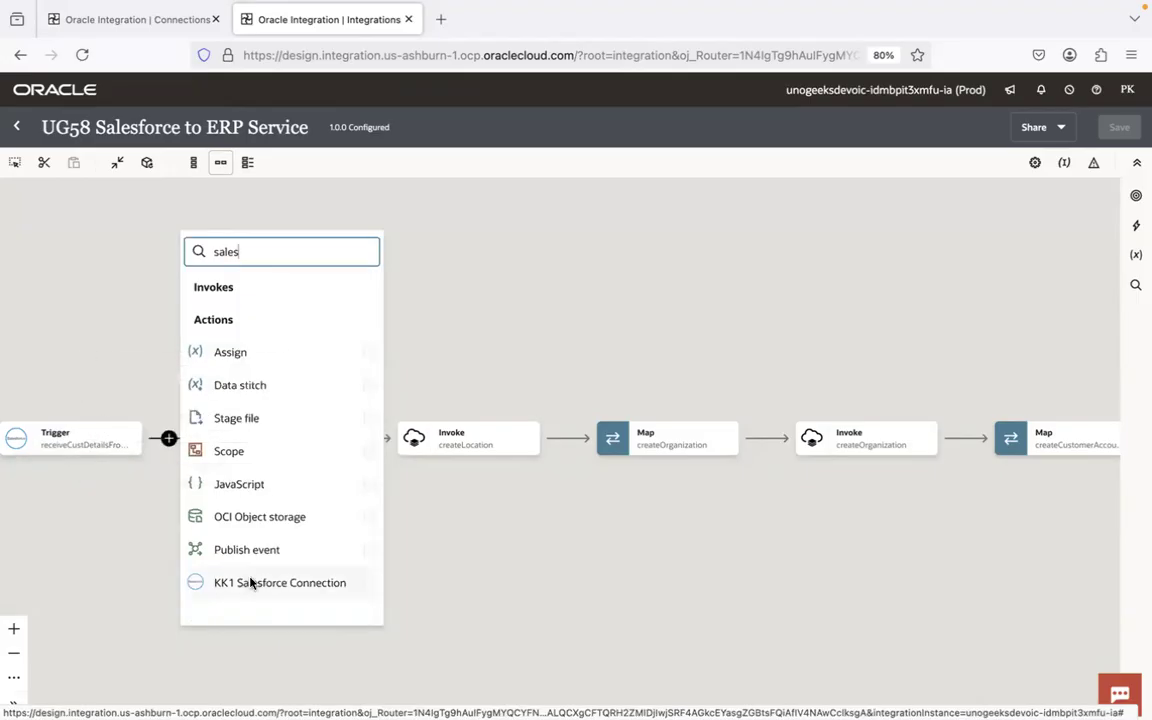
key(super+Tab)
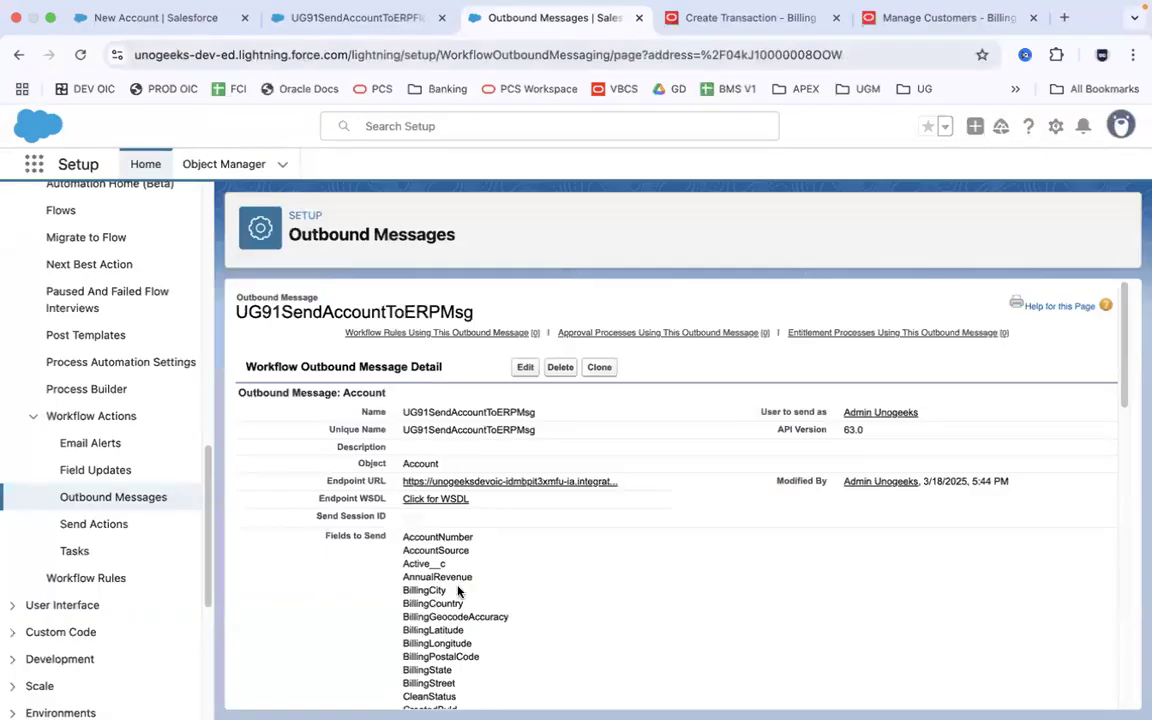
key(super+Tab)
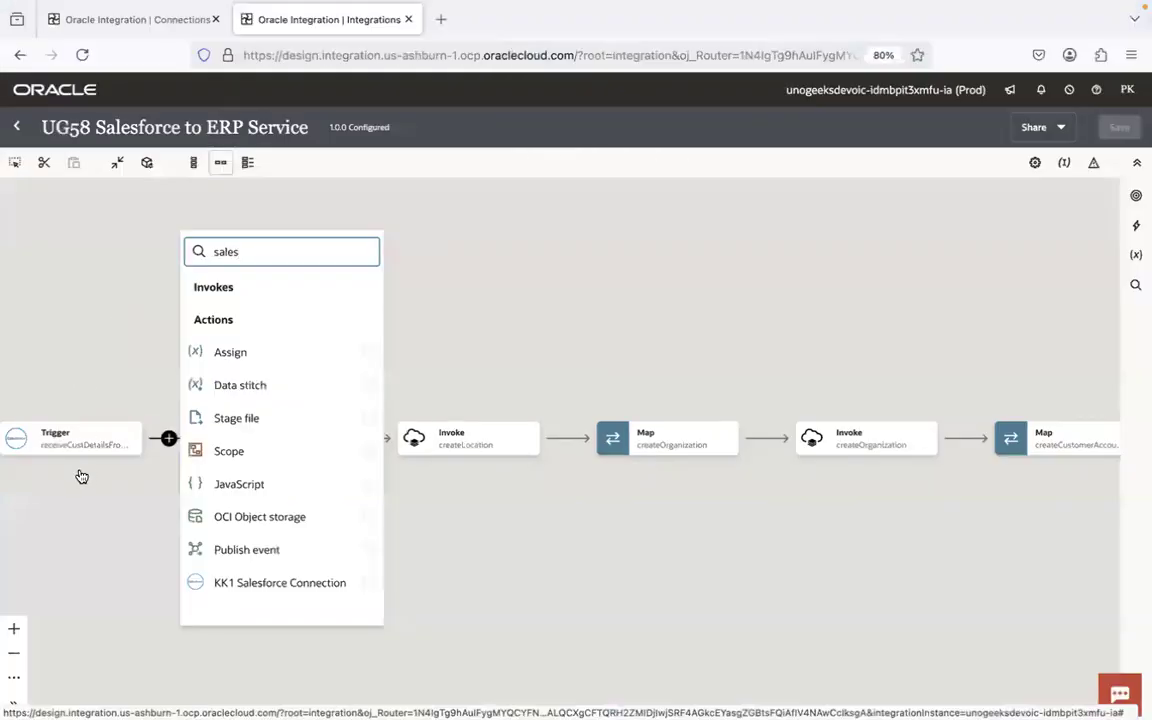
click(113, 308)
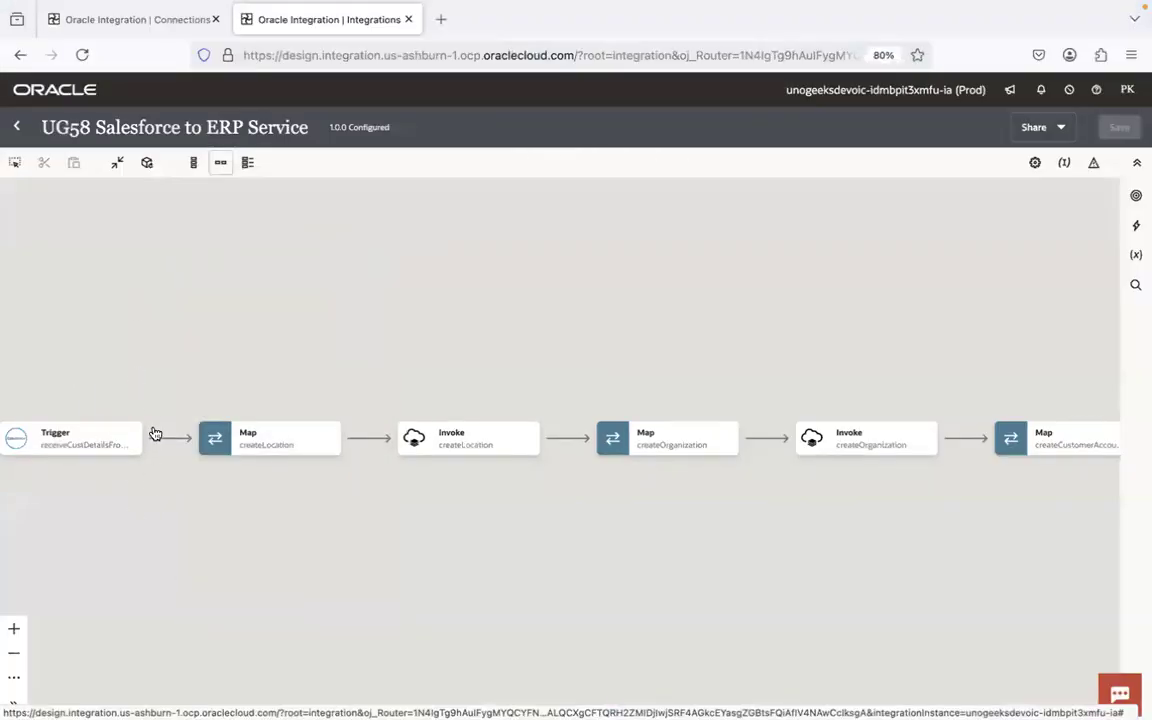
- Review the New Account form, UG91SendAccountToERPFlow and the outbound message in Chrome, and return to the integration's trigger in Firefox
key(super+Tab)
click(182, 20)
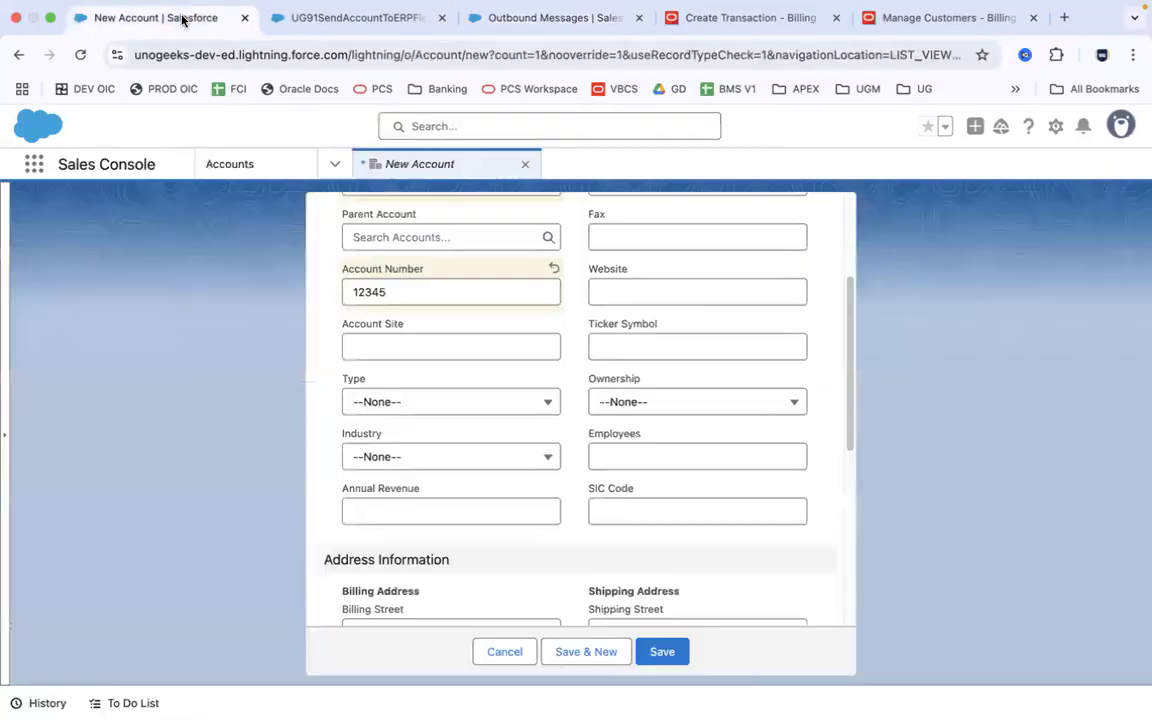
click(376, 20)
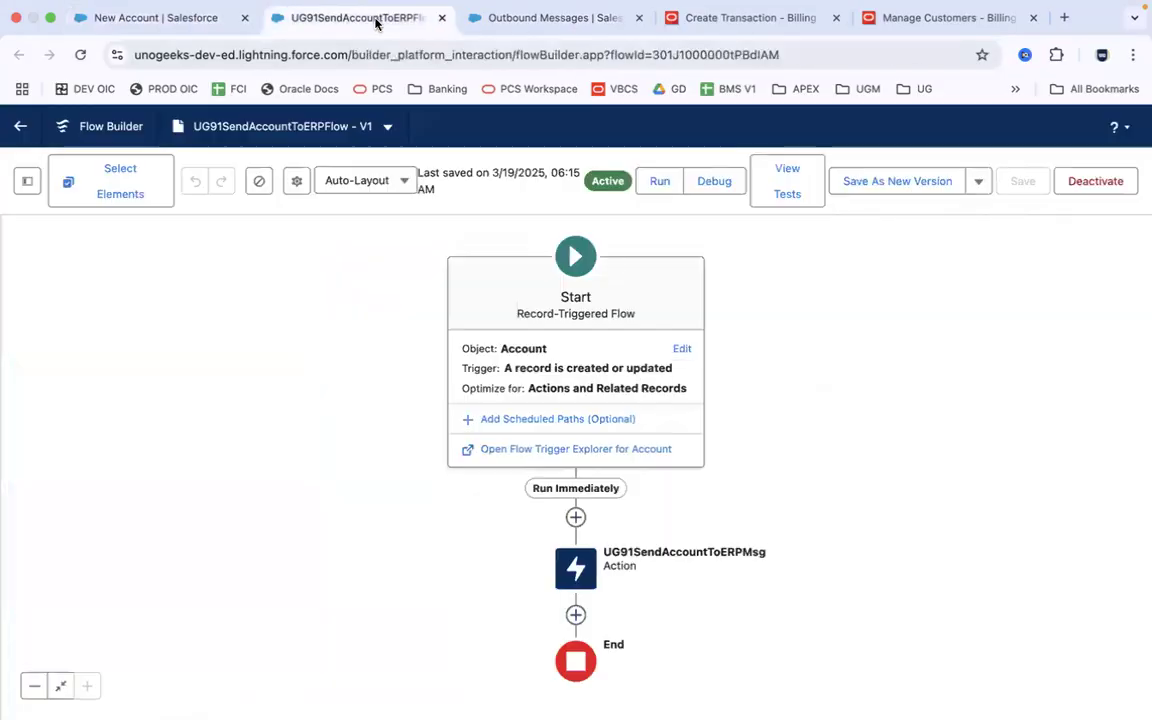
click(543, 20)
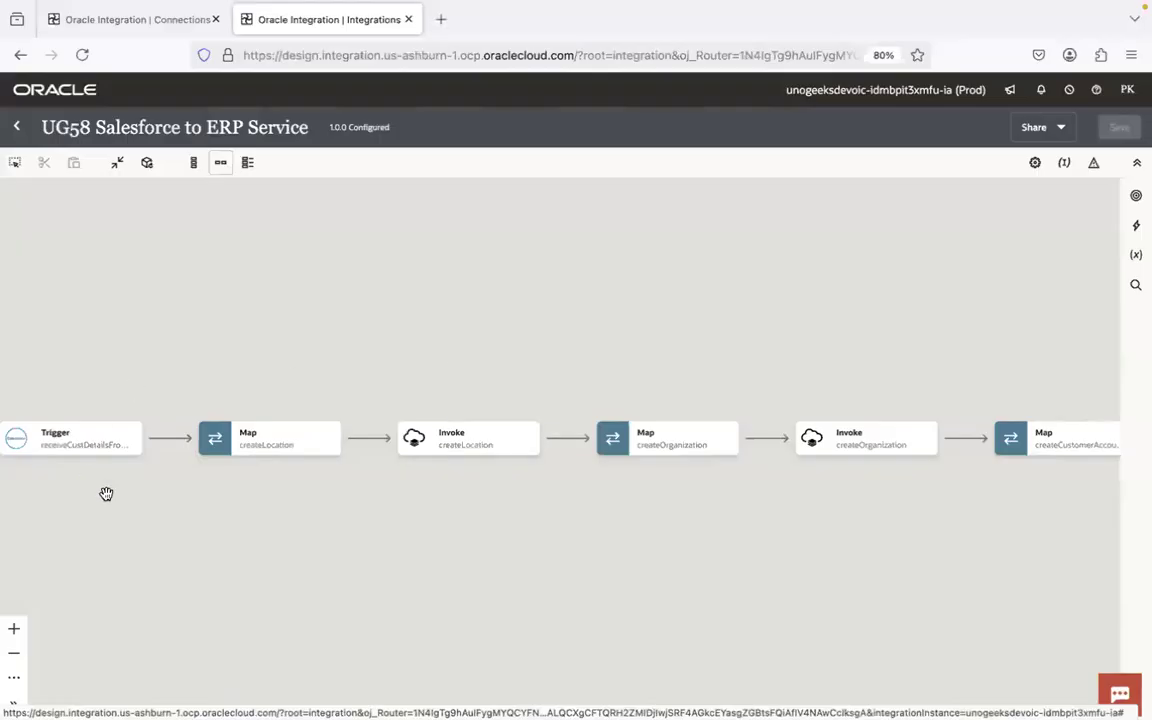
mouse_move(167, 439)
- Look at the customer's Bill-to Name on the Create Transaction invoice in Chrome, and return to the integration in Firefox
key(super+Tab)
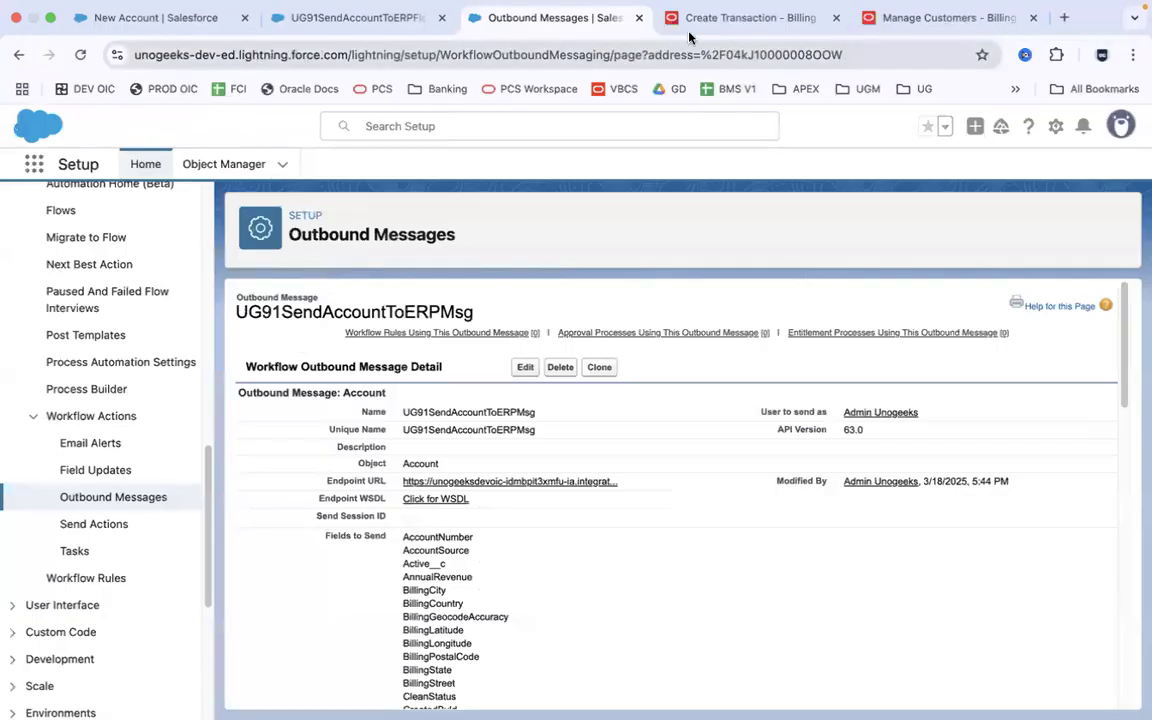
click(690, 18)
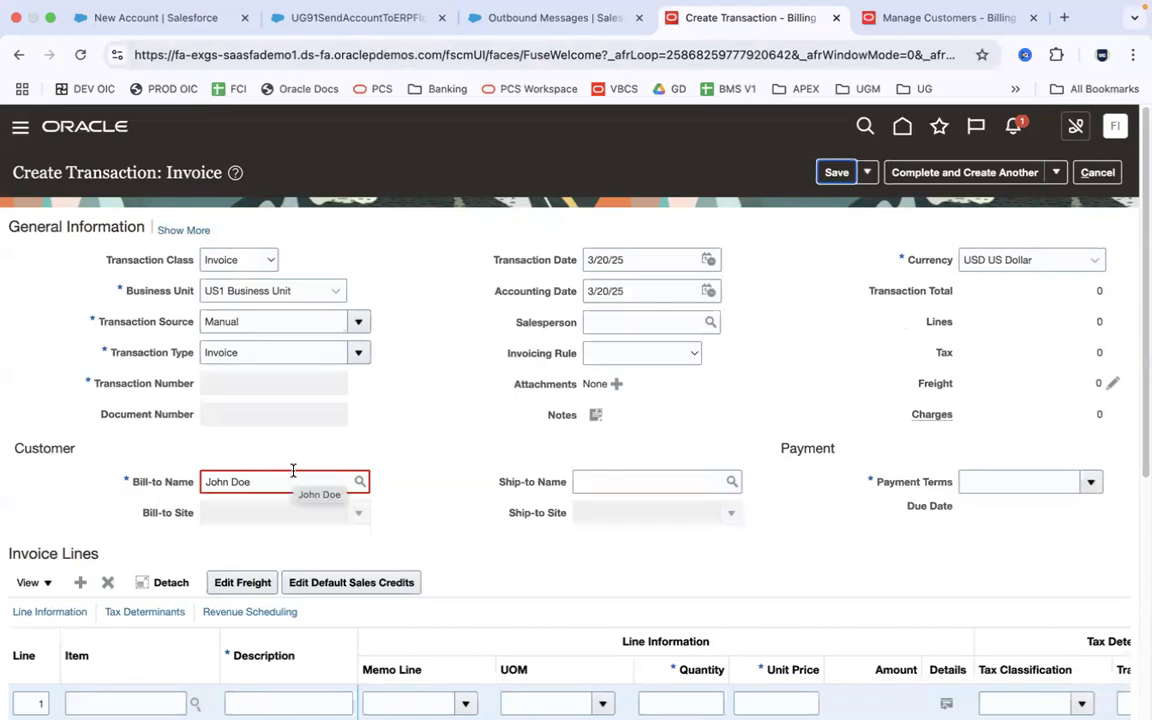
key(super+Tab)
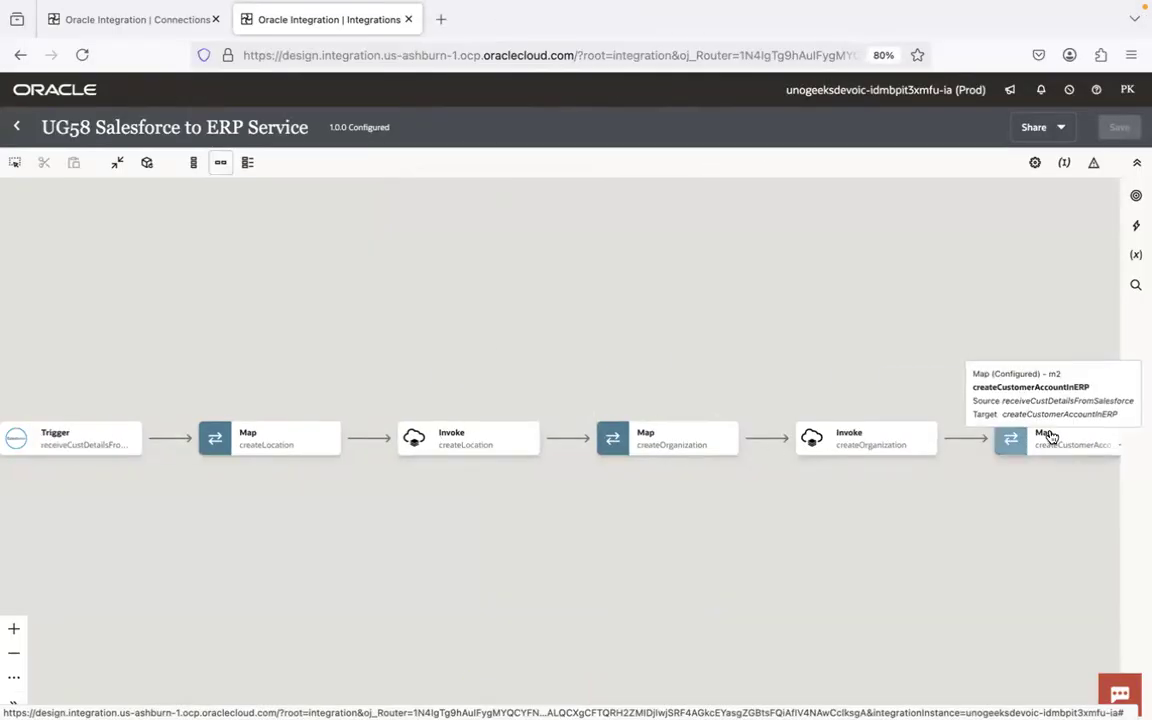
- Look over the integration from the trigger to the createCustomerAccountInERP invoke, checking it against the invoice's Bill-to Name in Chrome, and return to Firefox
click(16, 650)
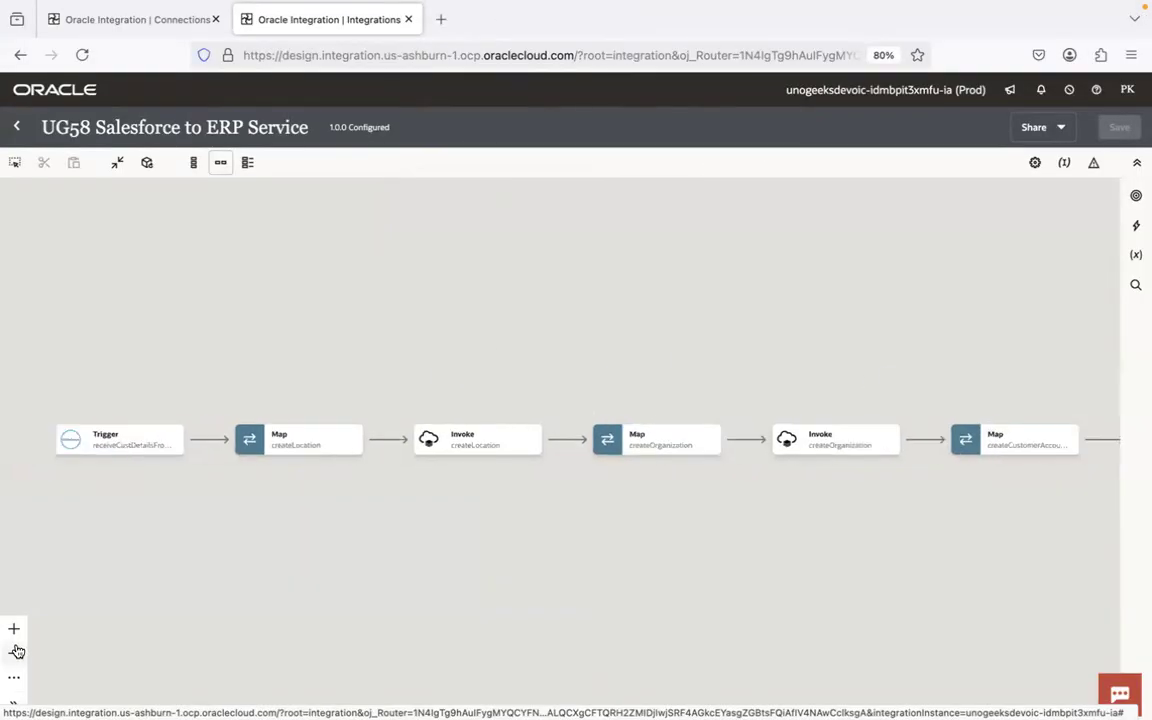
click(16, 650)
drag(987, 550, 900, 545)
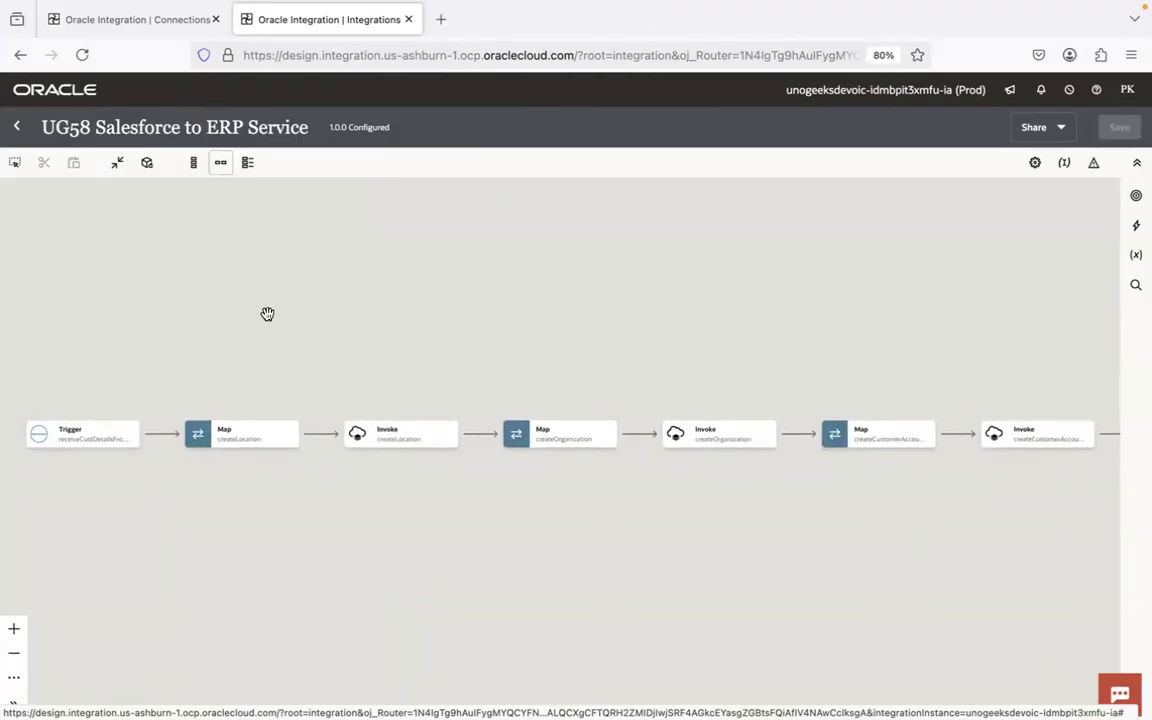
mouse_move(162, 437)
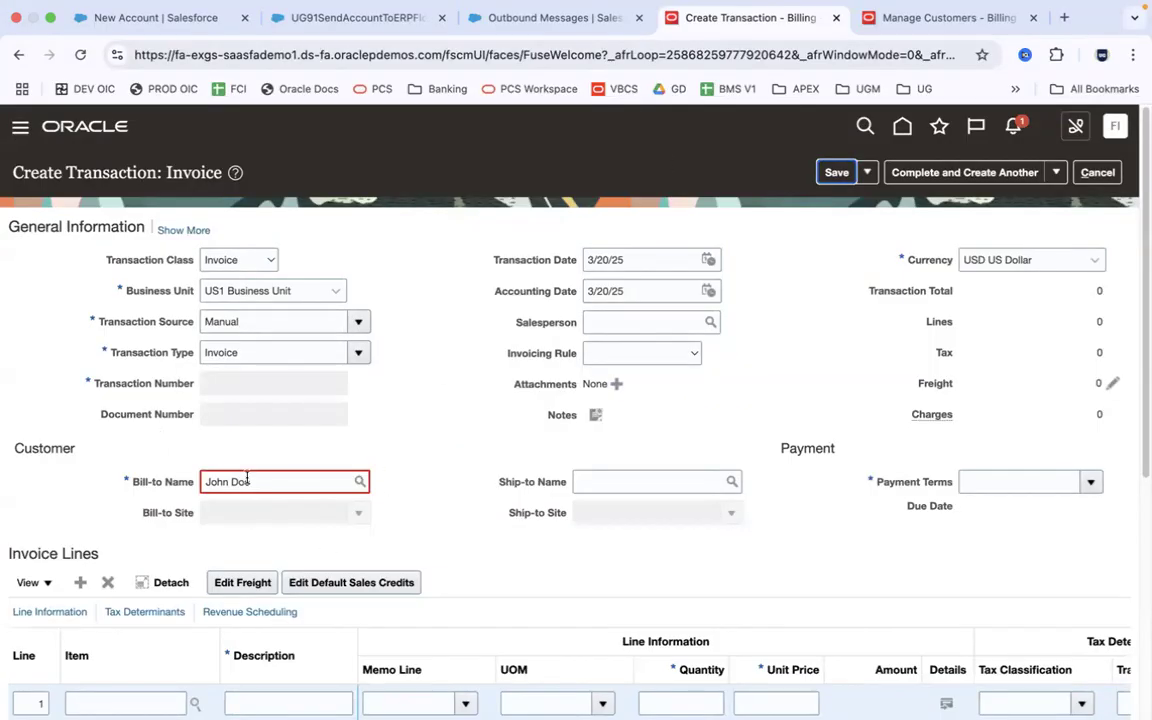
key(ctrl+Left)
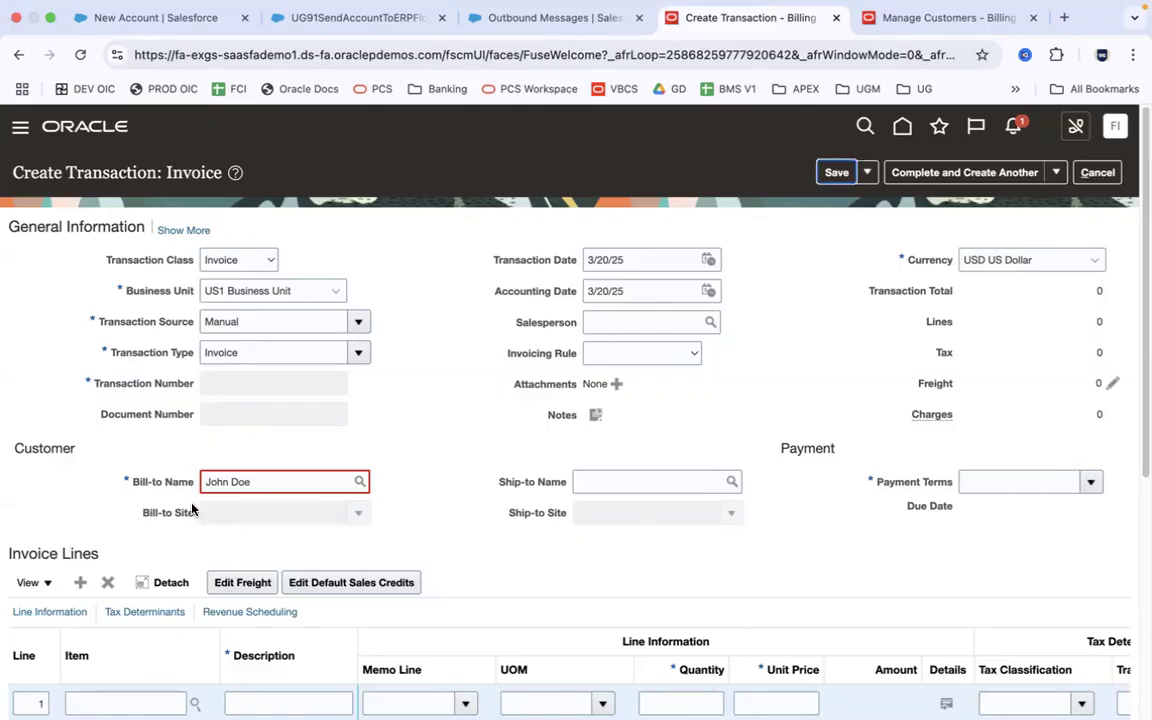
key(ctrl+Left)
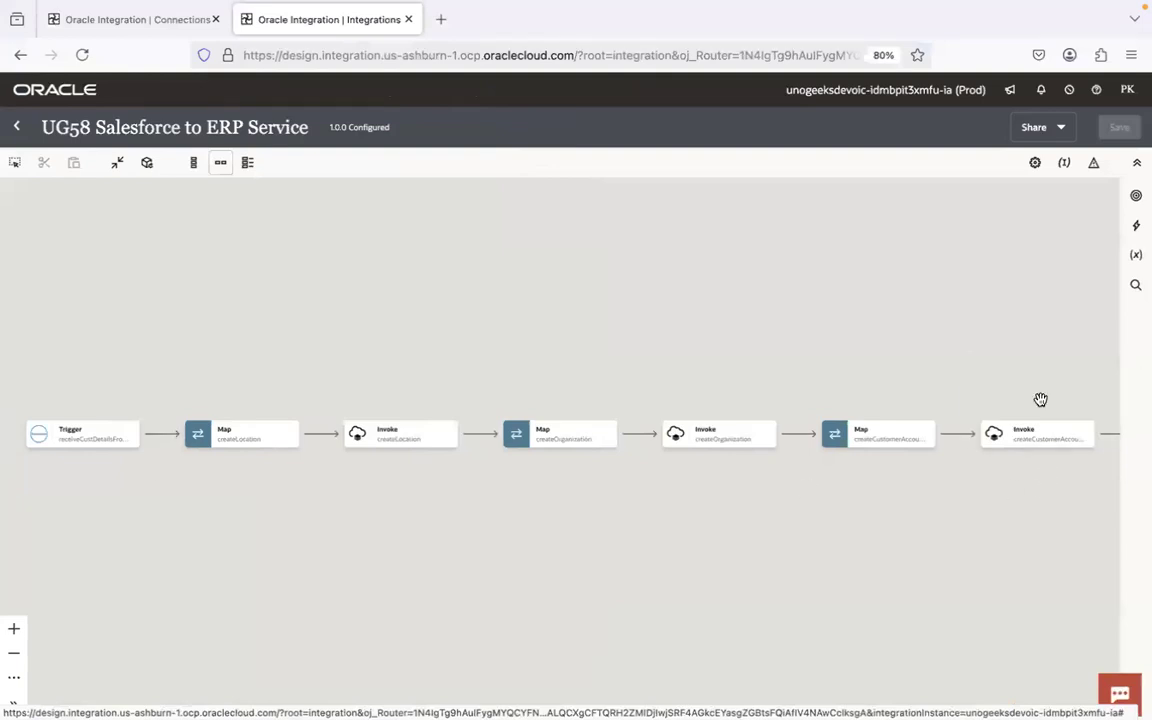
key(ctrl+Right)
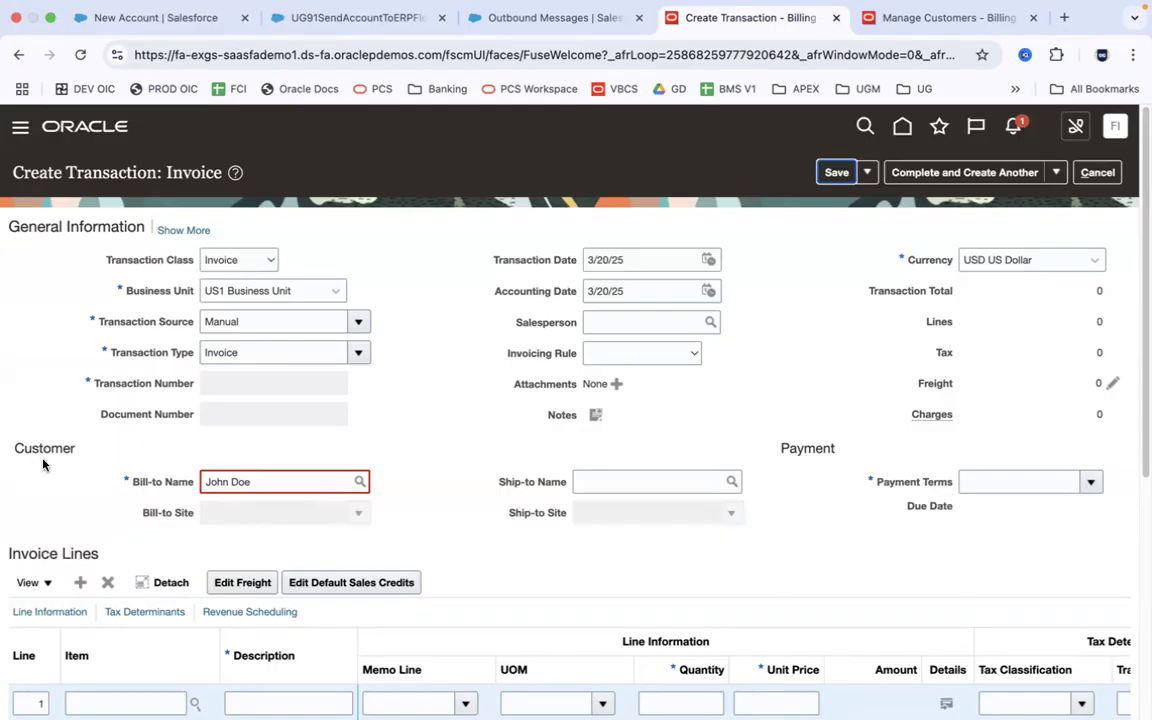
key(ctrl+Left)
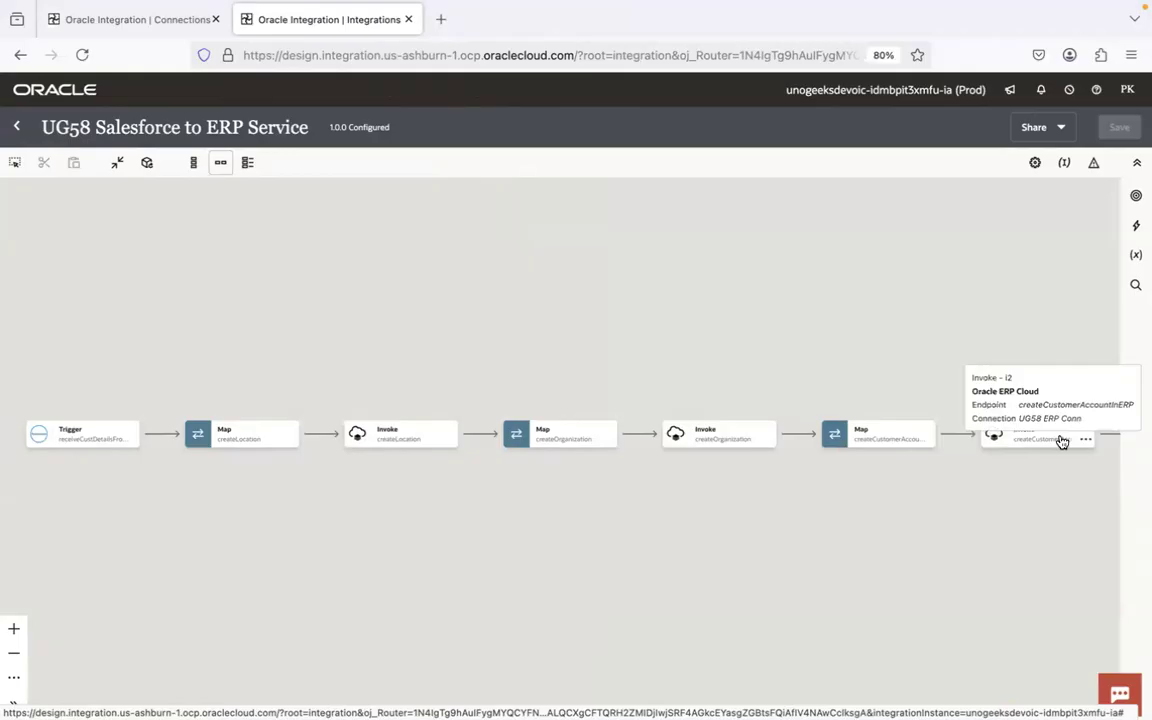
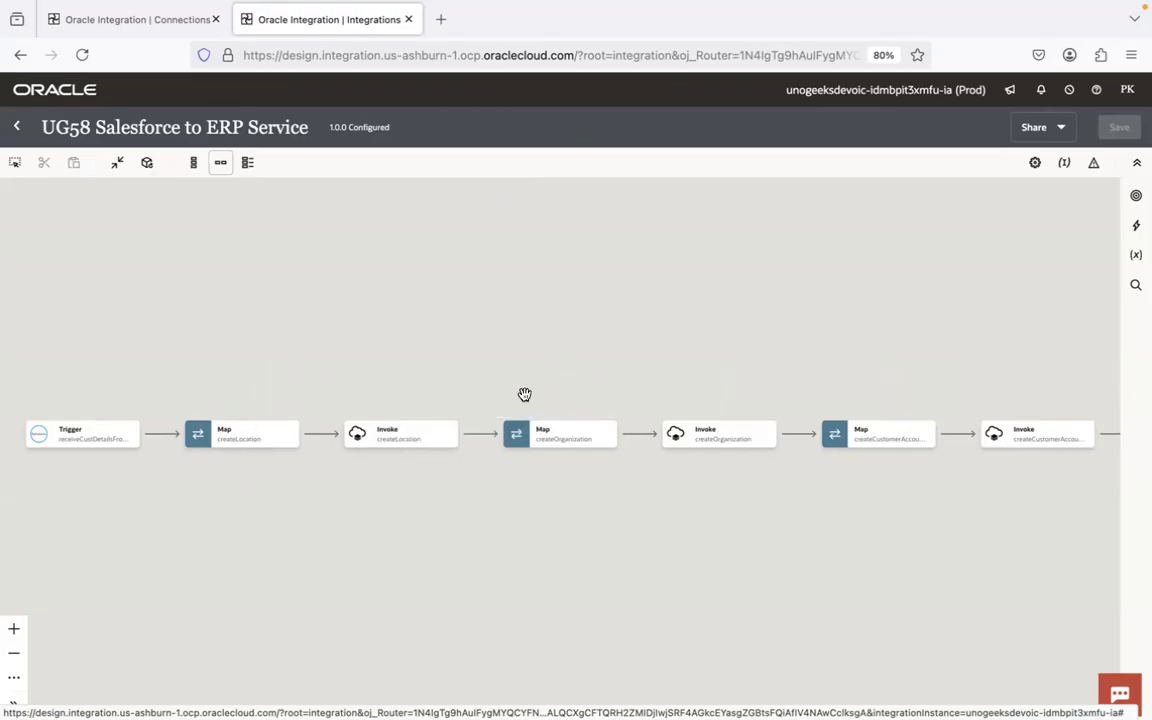
- Review the integration's createLocation, createOrganization and createCustomerAccountInERP invokes and glance at the Connections page
mouse_move(1036, 437)
mouse_move(729, 450)
mouse_move(407, 443)
mouse_move(159, 441)
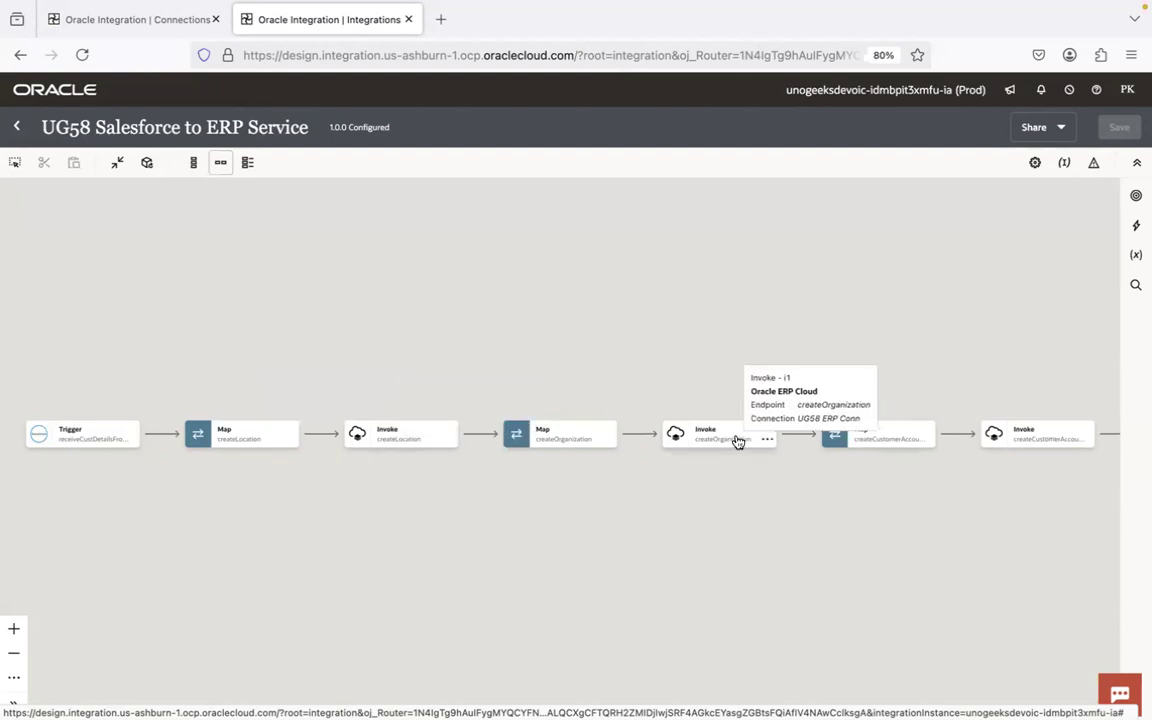
click(154, 20)
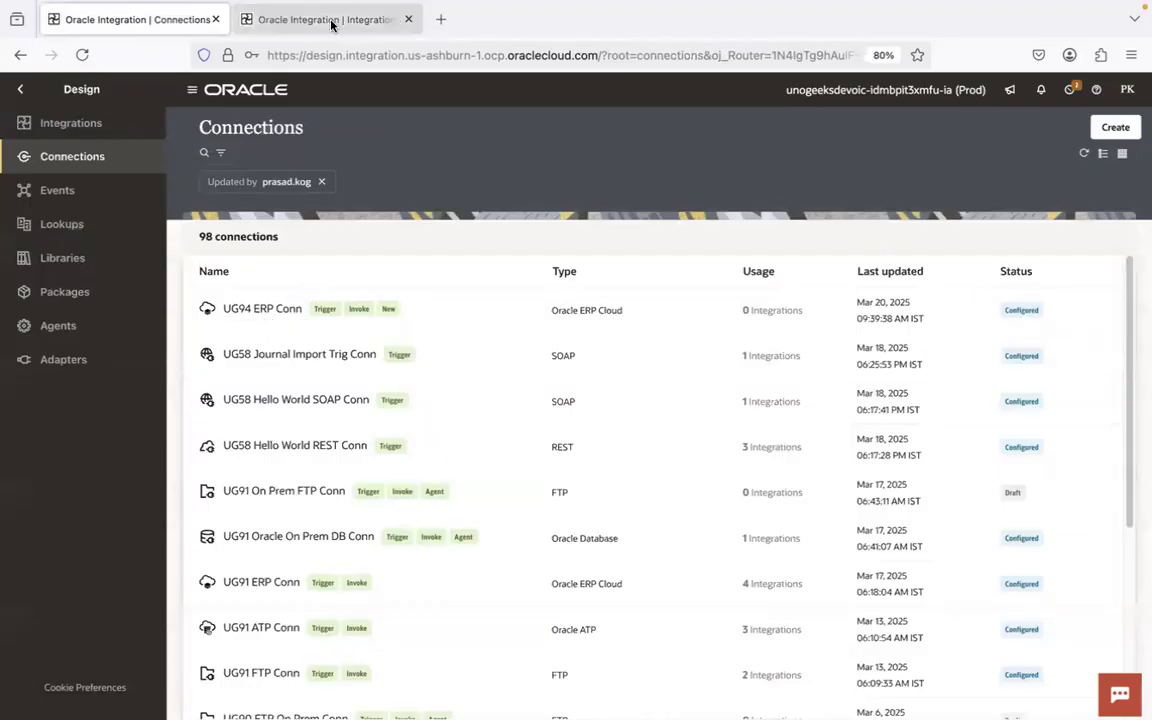
click(298, 20)
mouse_move(414, 437)
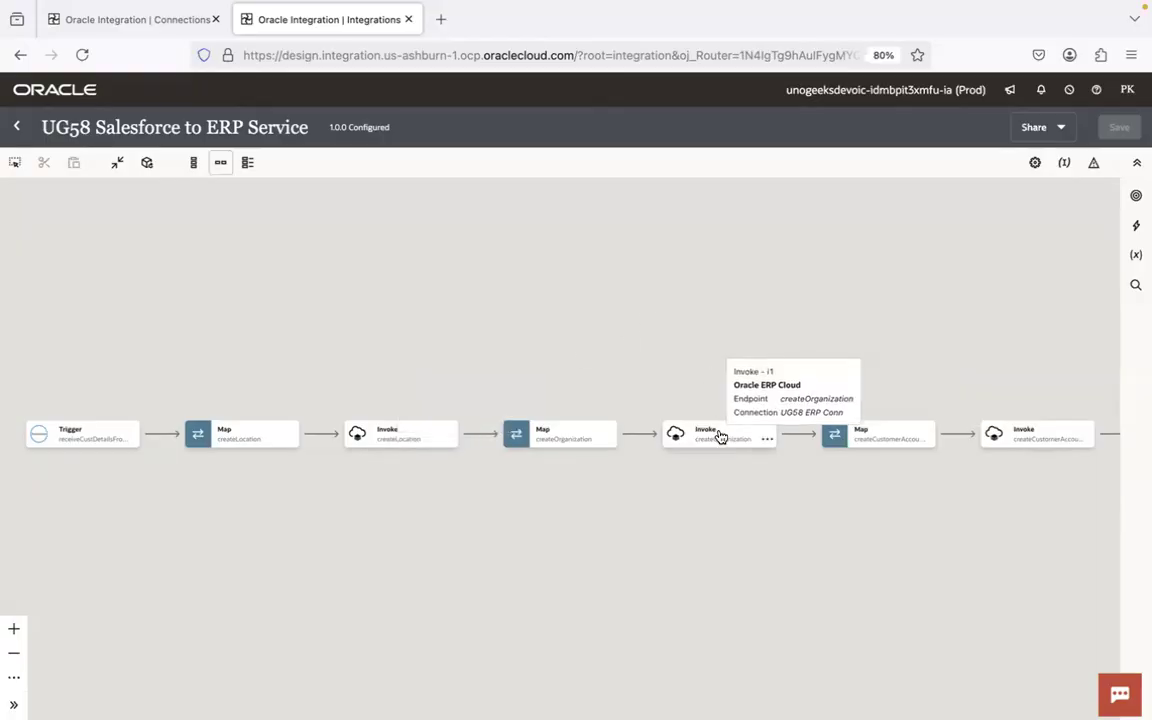
mouse_move(1005, 434)
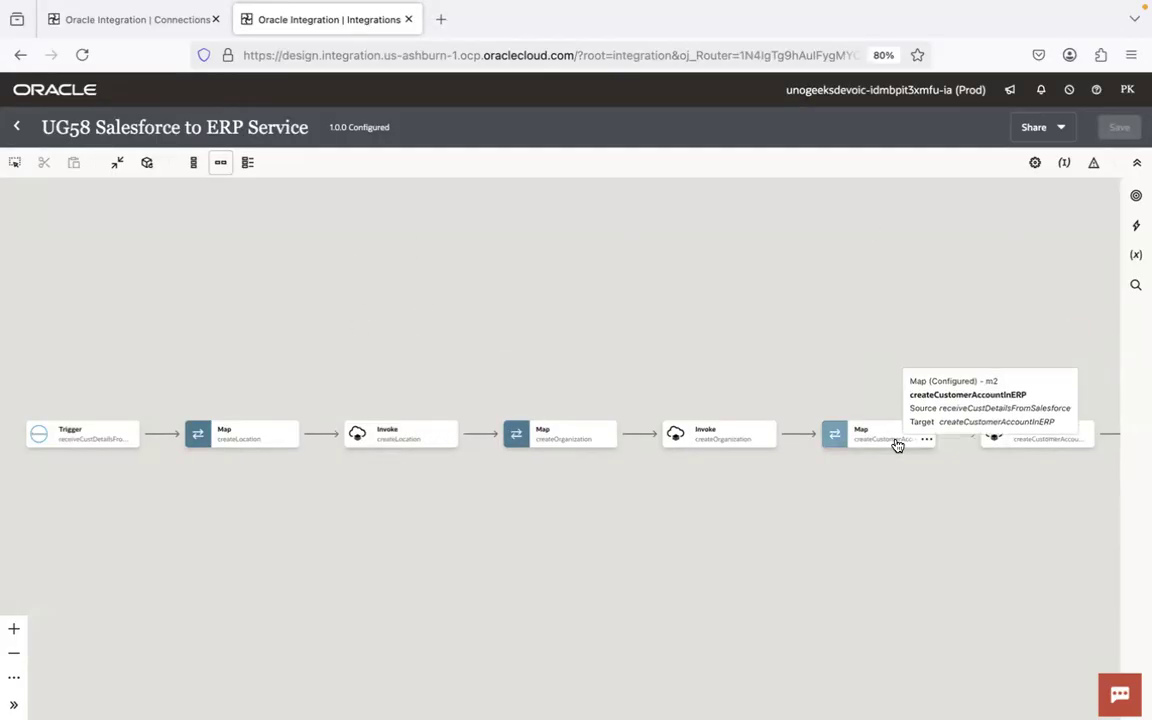
- Search for "sales" among the elements insertable after the trigger and close the list without adding anything
click(160, 434)
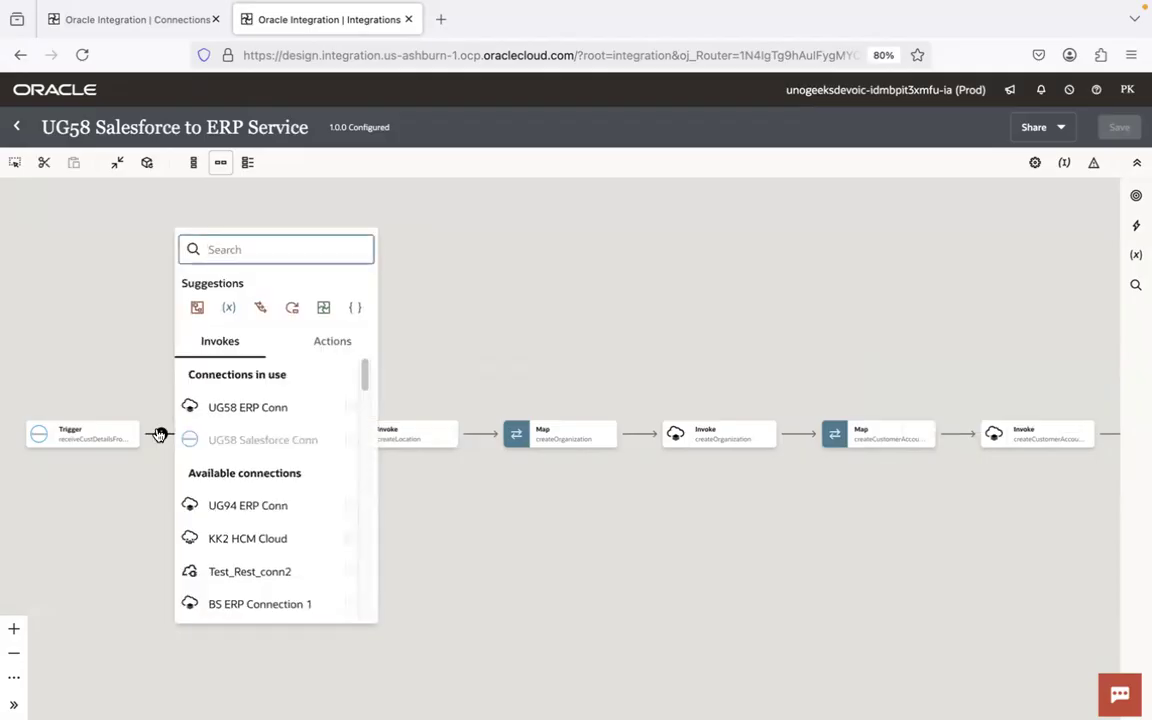
text(sales)
click(240, 514)
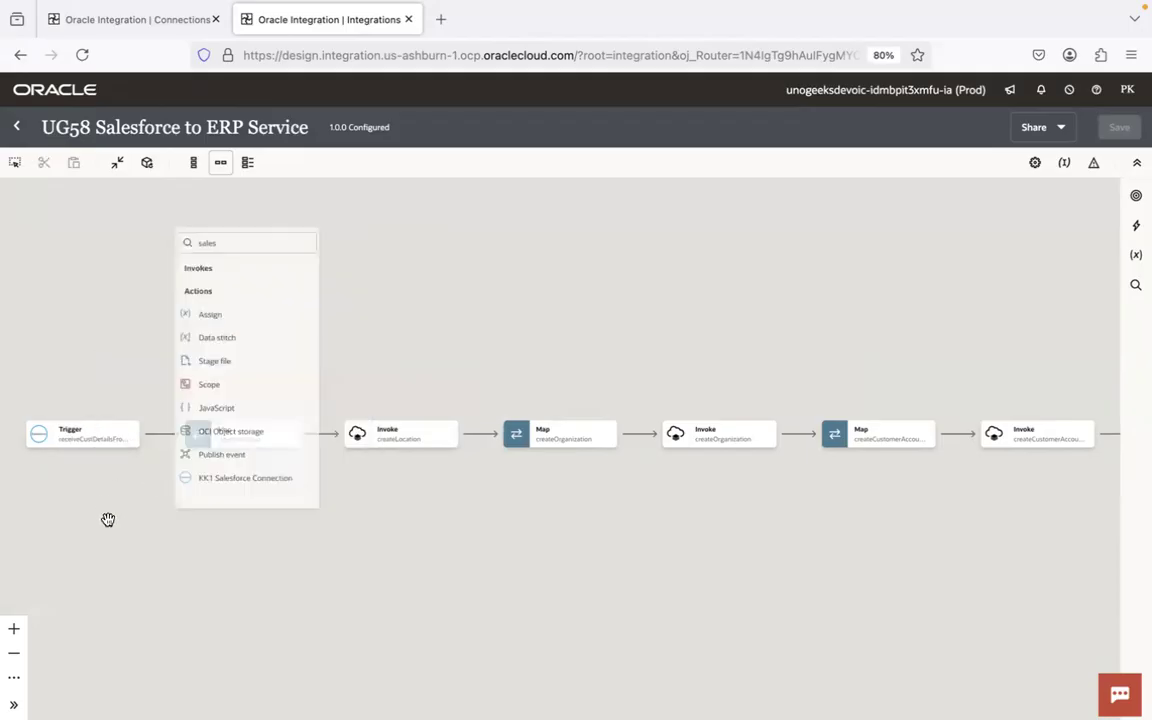
- Insert an Oracle ERP Cloud invoke using UG94 ERP Conn after the trigger and name its endpoint createLocation1
click(160, 435)
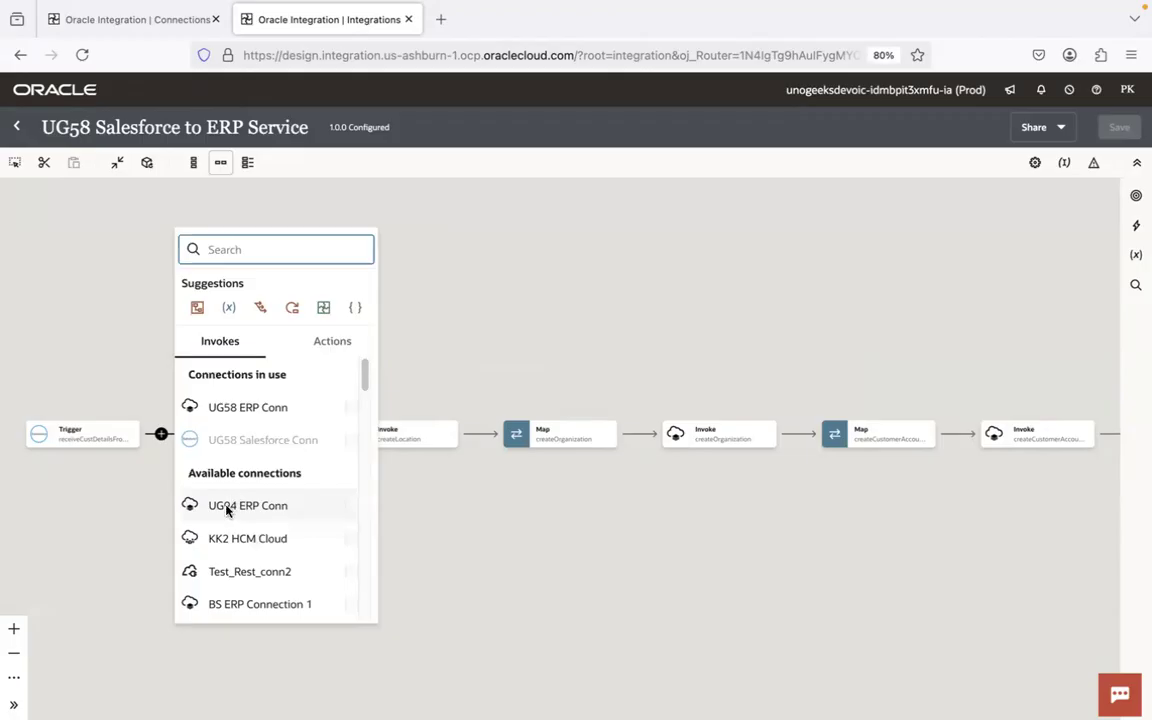
click(133, 20)
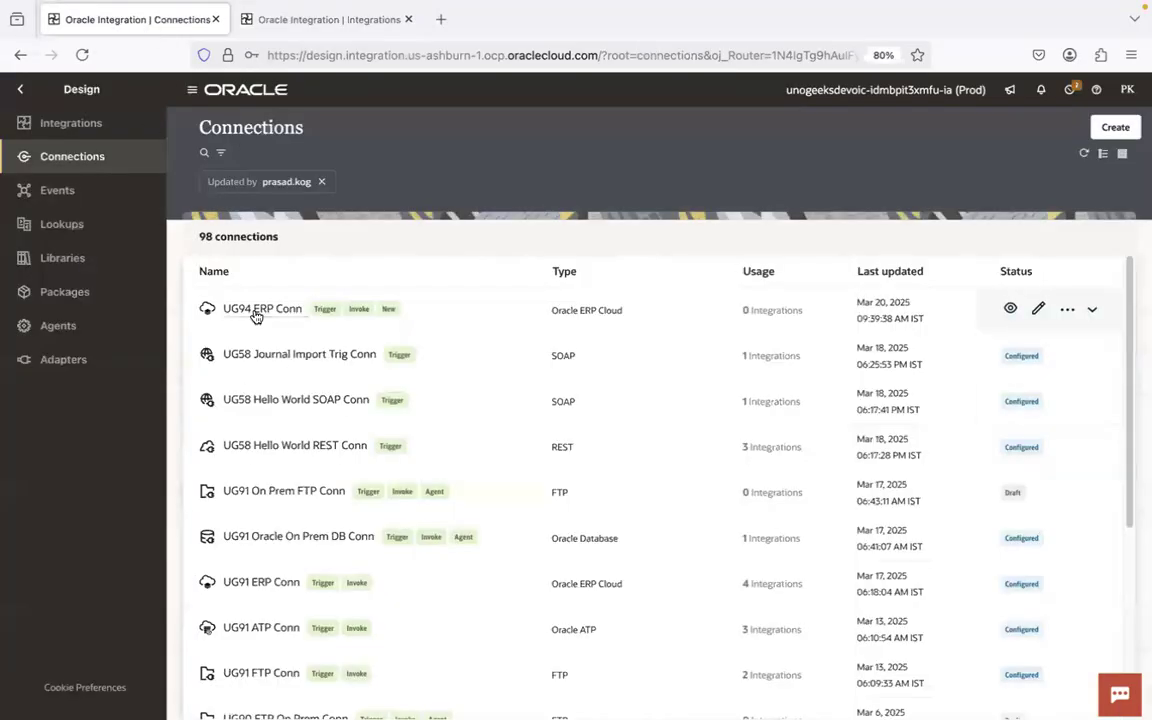
click(298, 19)
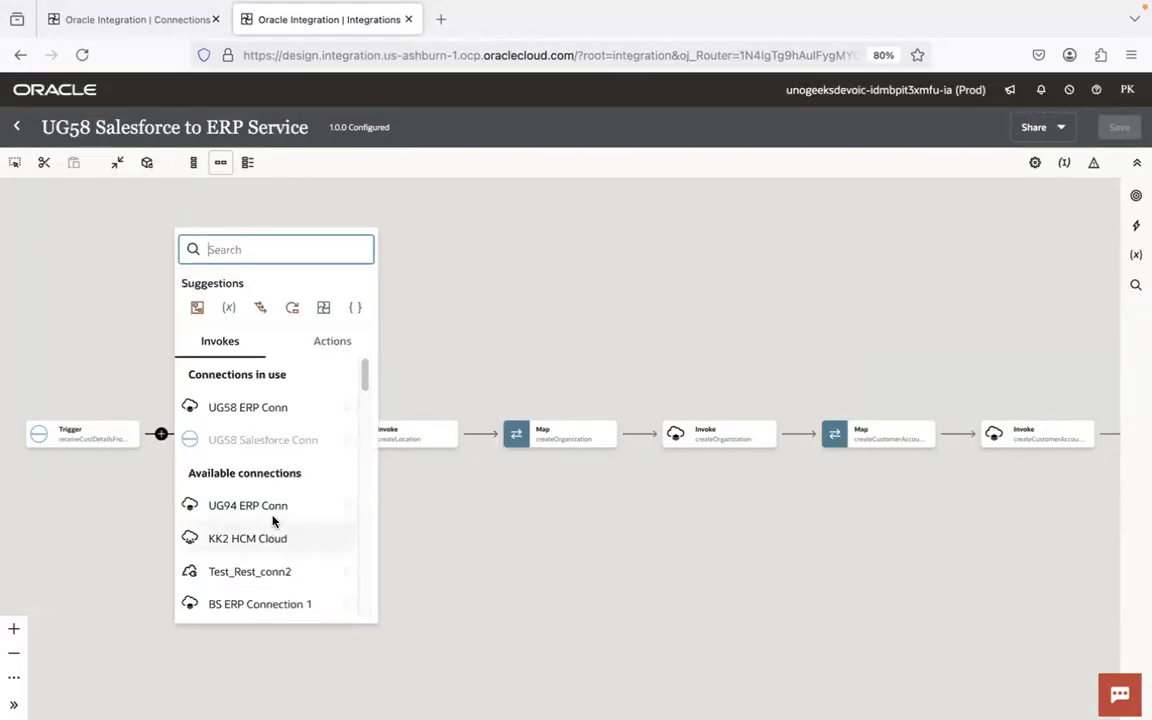
click(346, 505)
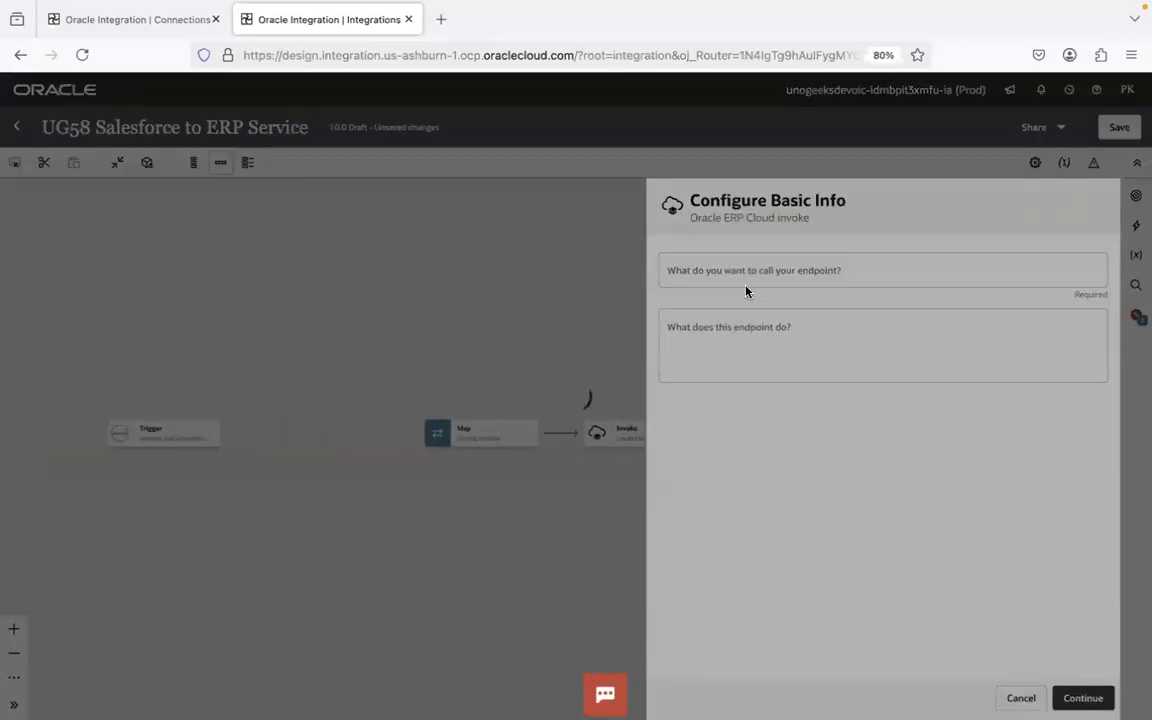
click(738, 267)
text(create)
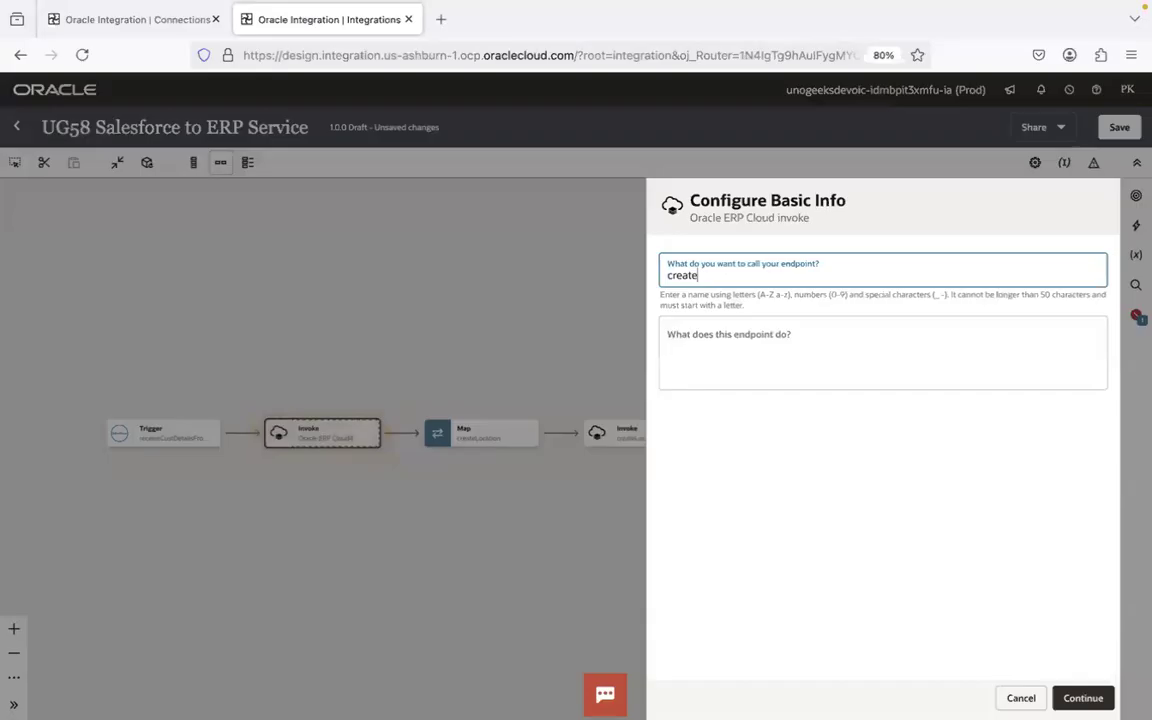
text(Location1)
key(Return)
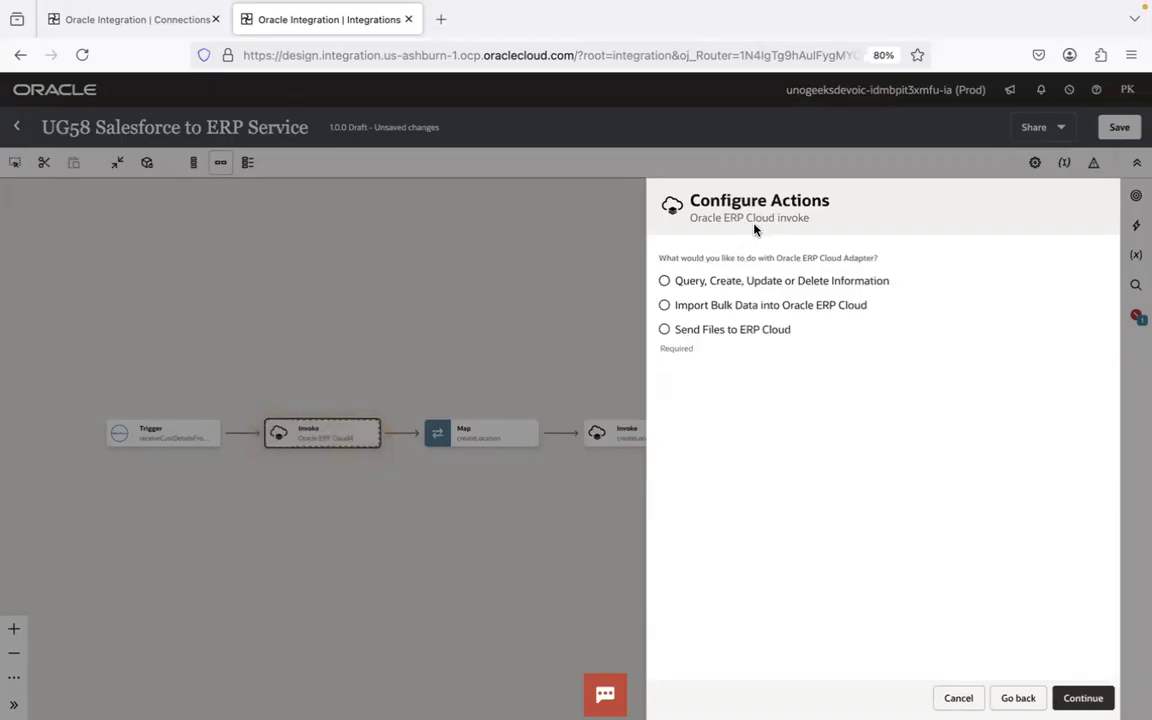
- Open the UG94 ERP Conn connection from the Connections page and return to the invoke's action configuration
click(150, 19)
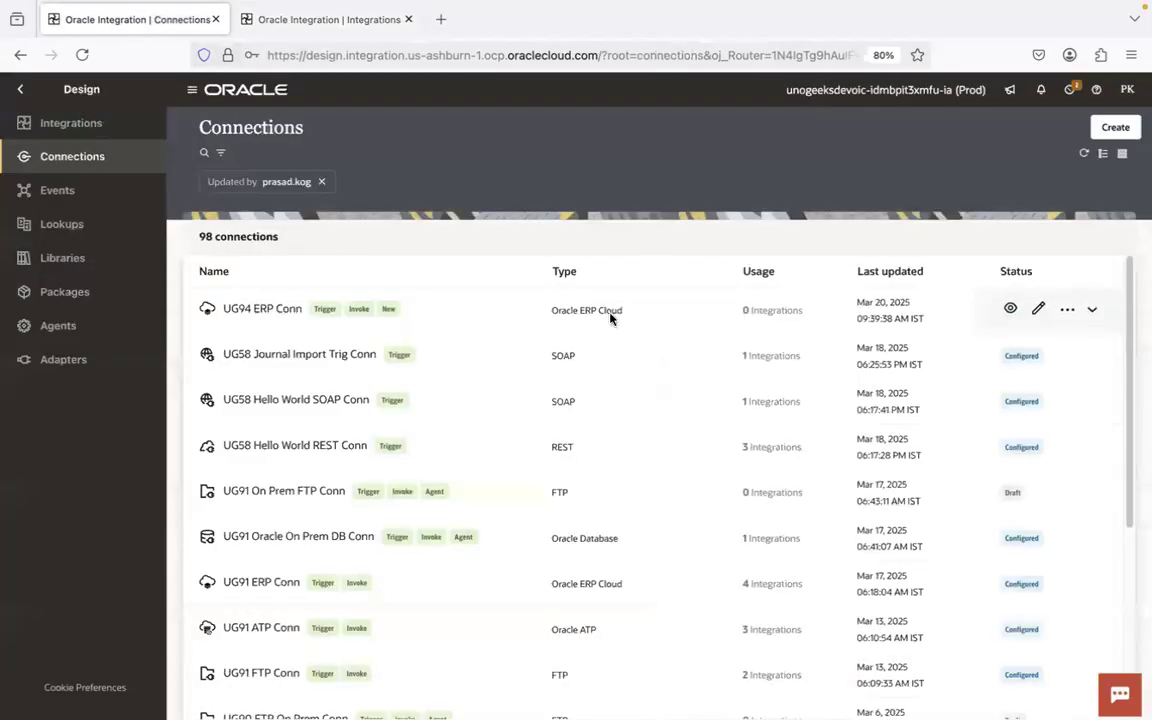
click(262, 309)
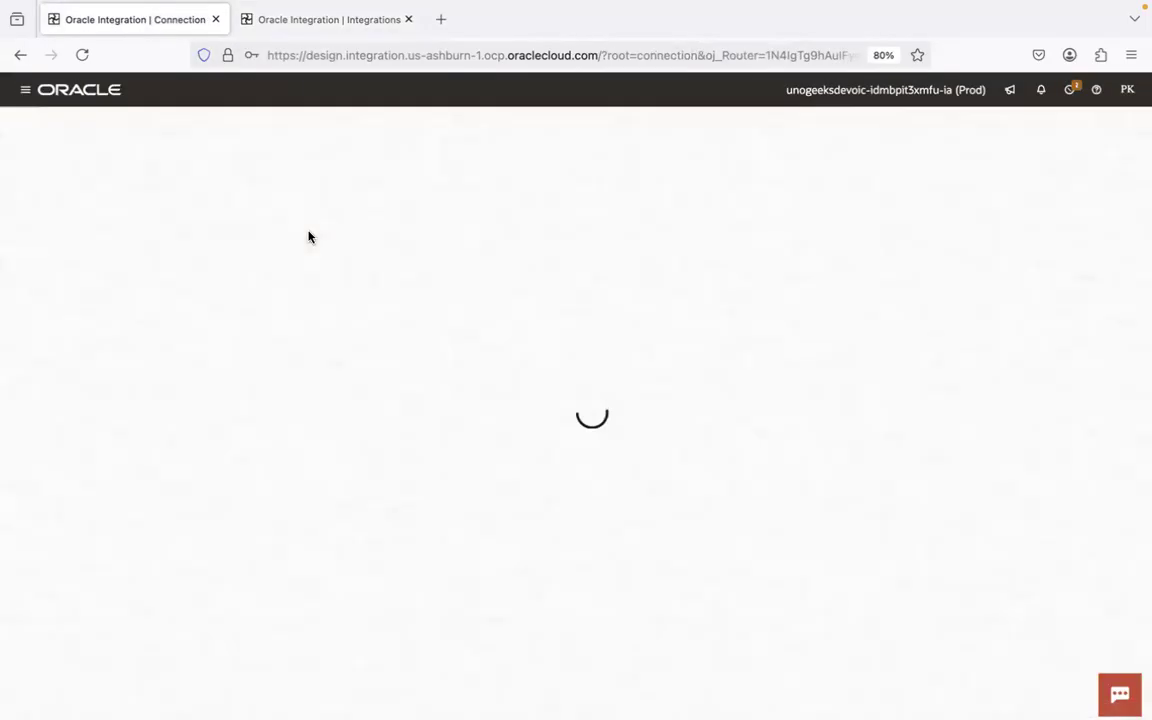
click(329, 19)
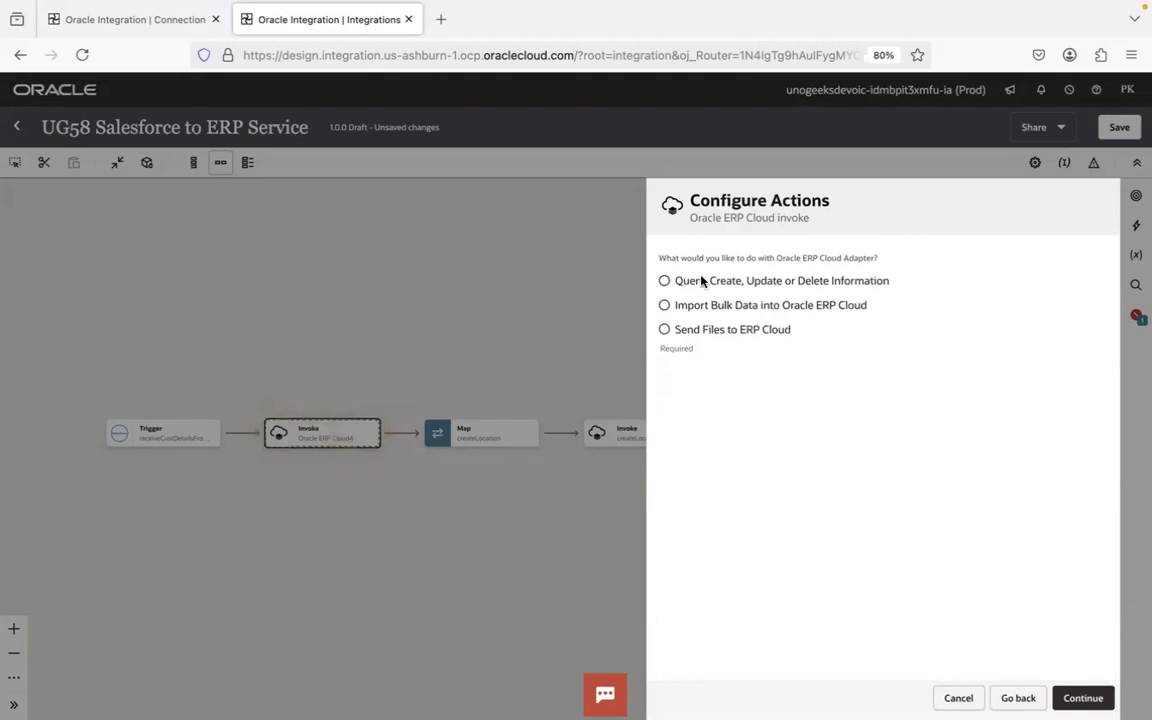
- Set the invoke's action to Query, Create, Update or Delete Information and open the Browse by options of its operations
click(665, 281)
click(1081, 697)
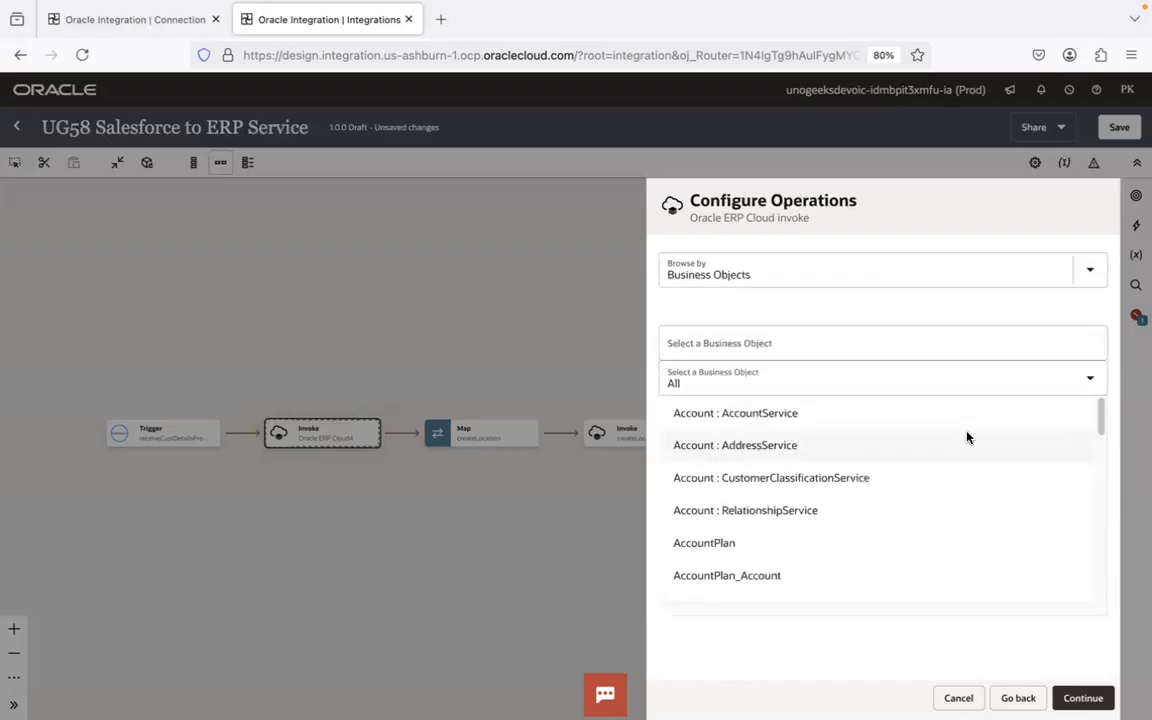
click(1092, 273)
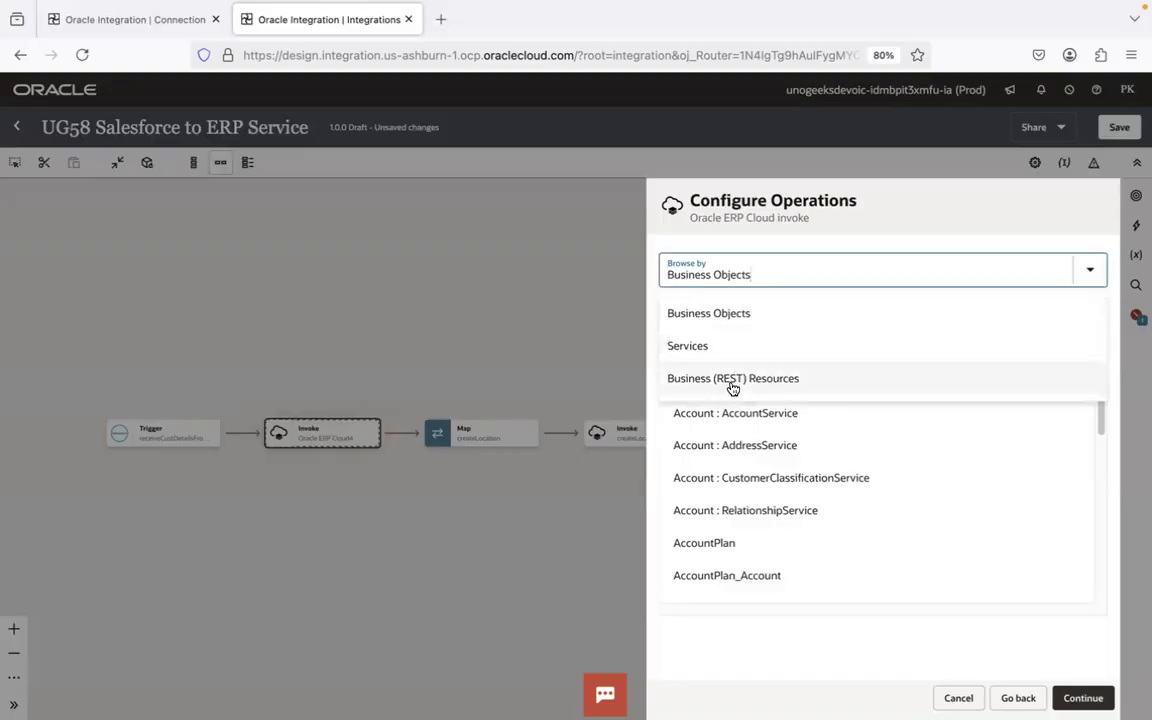
- Look at the Create Transaction invoice page in Chrome and return to the invoke's Browse by options in Firefox
key(super+Tab)
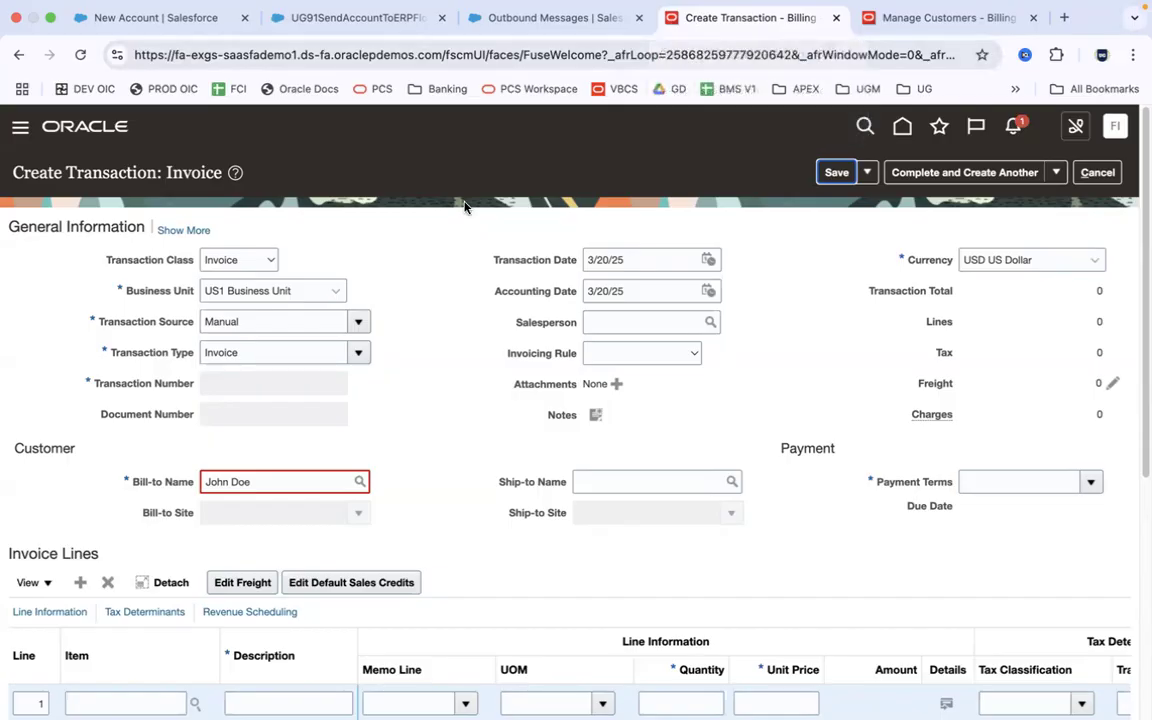
key(super+Tab)
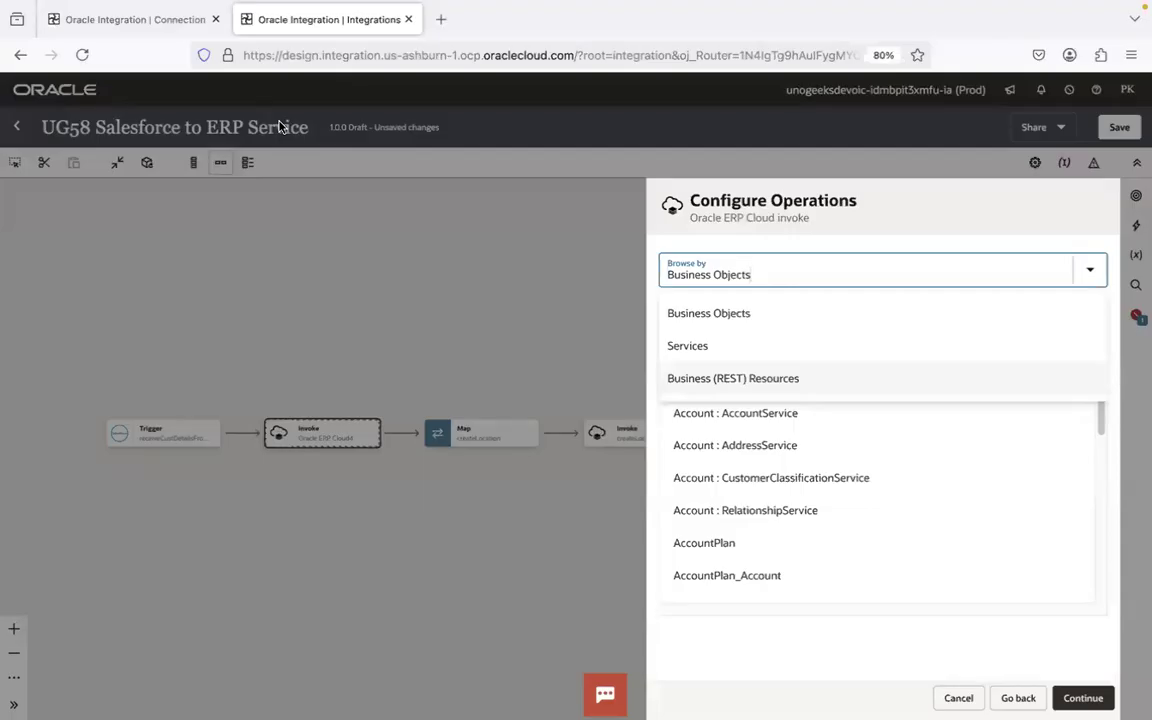
key(super+Tab)
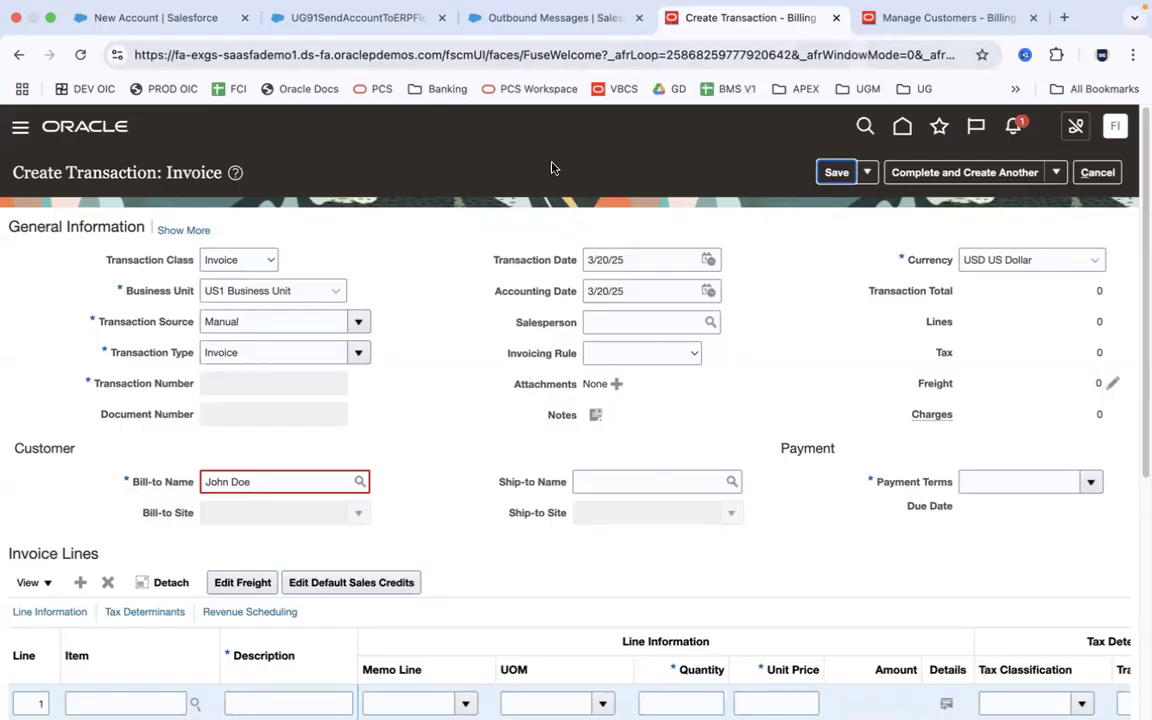
key(super+Tab)
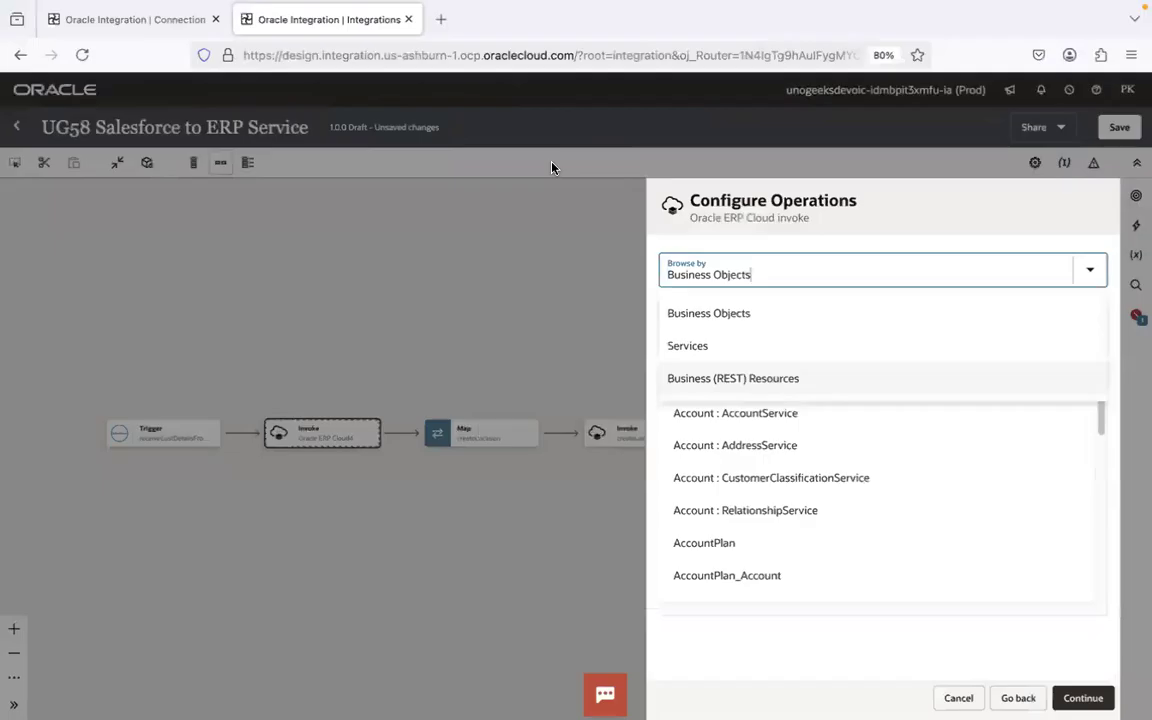
key(super+Tab)
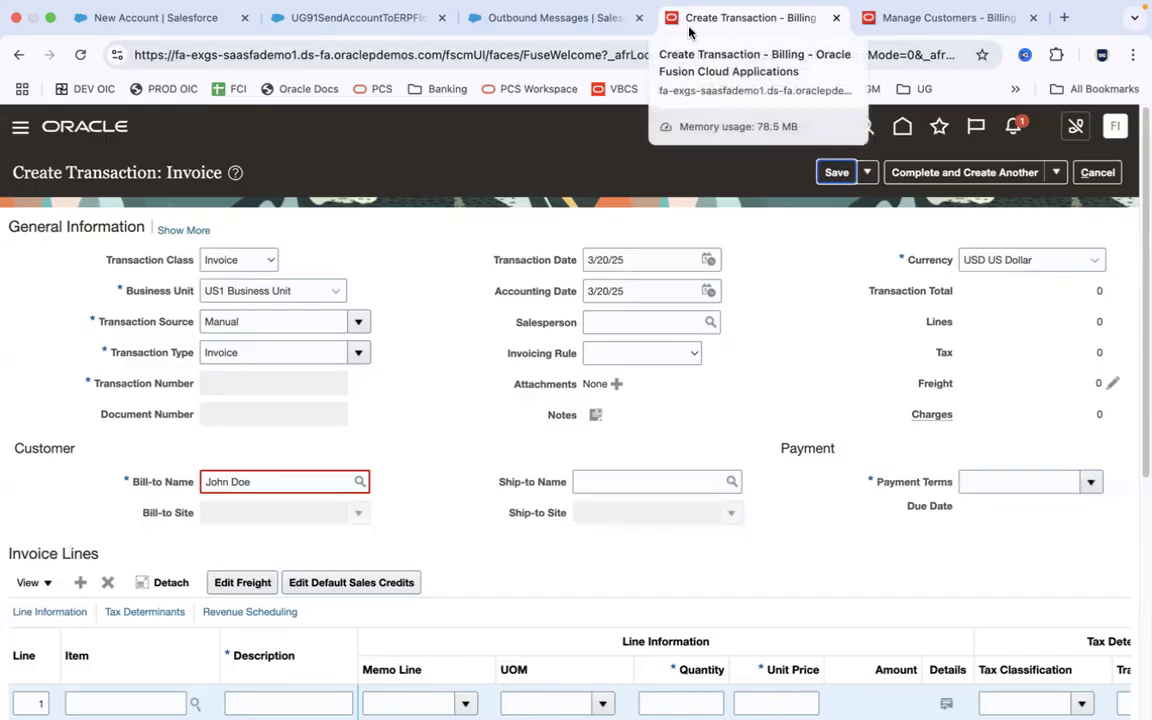
key(super+Tab)
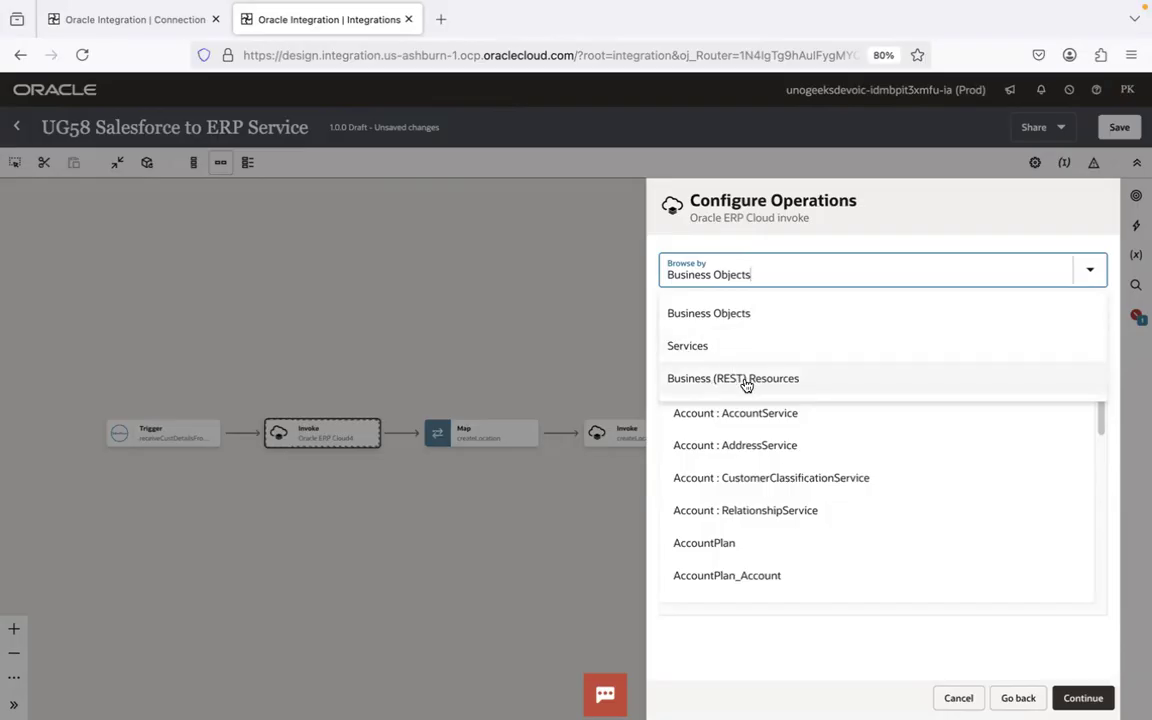
- Open 3.Web Service Basics.pptx from the 1.Integrations folder in Finder and start its slide show in PowerPoint
key(super+Tab)
key(super+Tab)
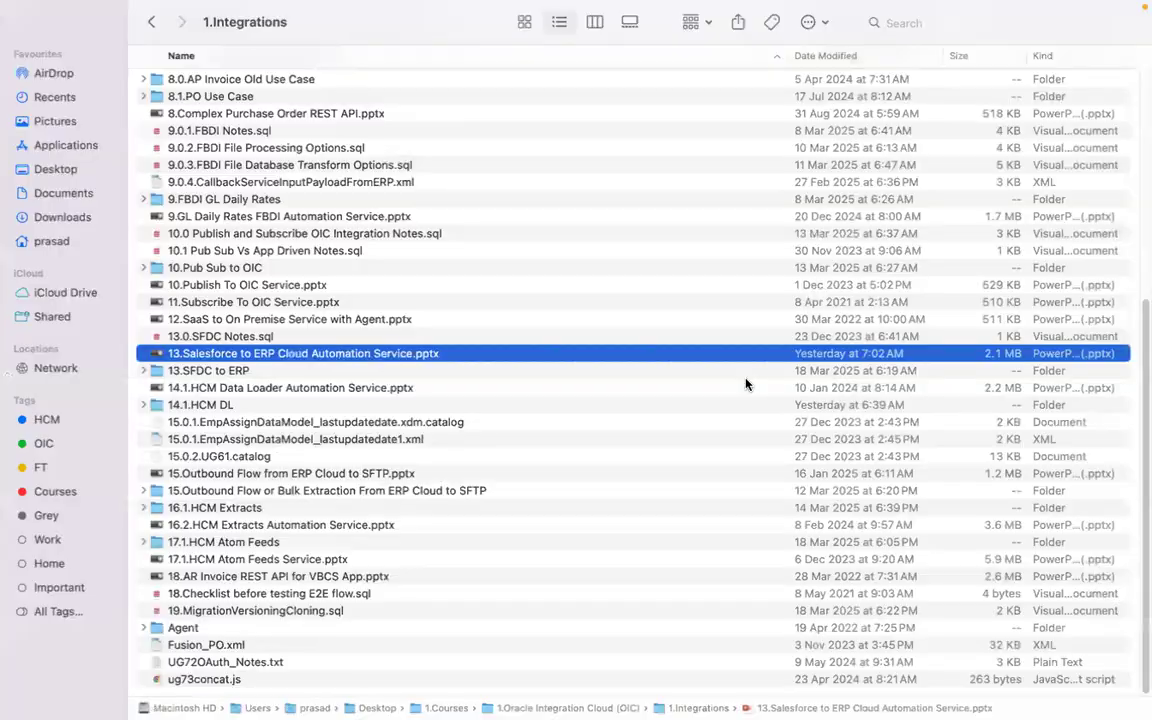
scroll(1139, 386, up, 10)
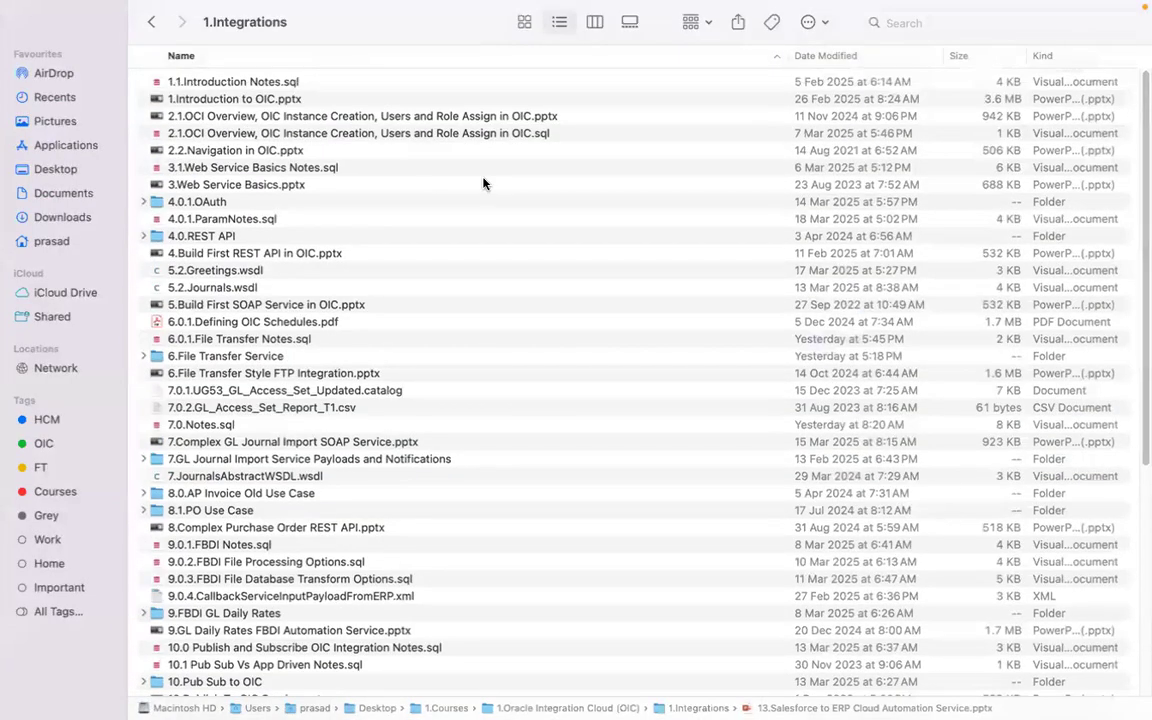
double_click(284, 186)
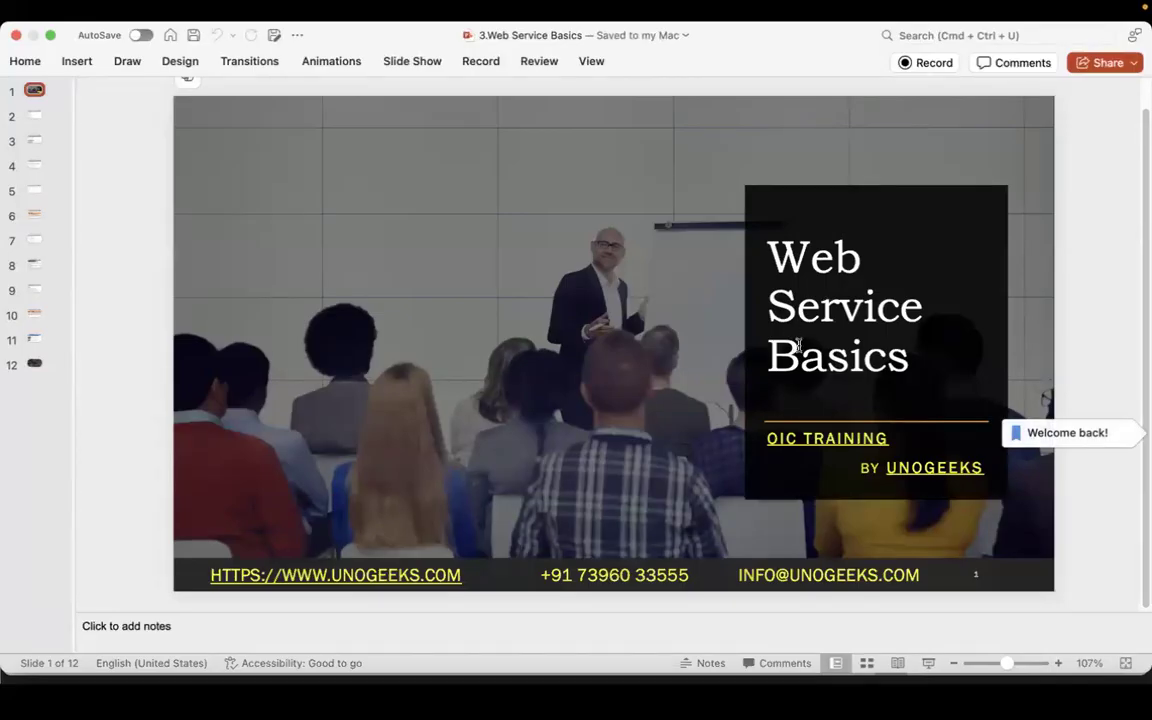
click(929, 663)
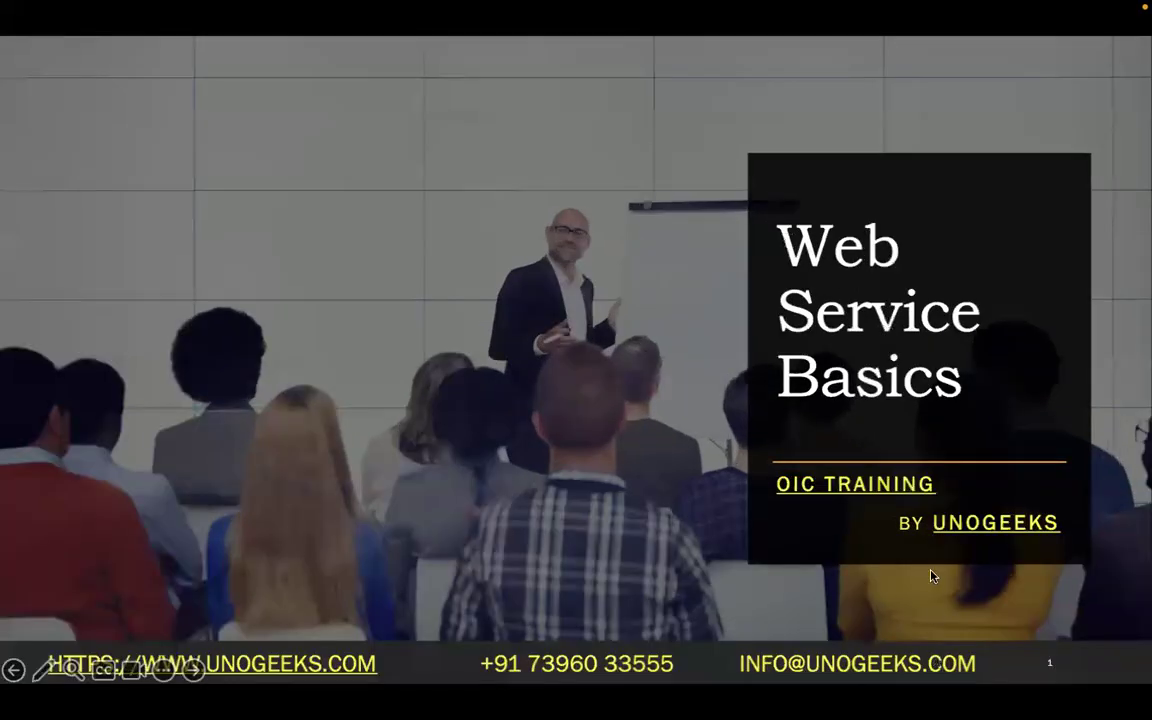
- Advance the Web Service Basics slide show to the Agenda slide
click(930, 570)
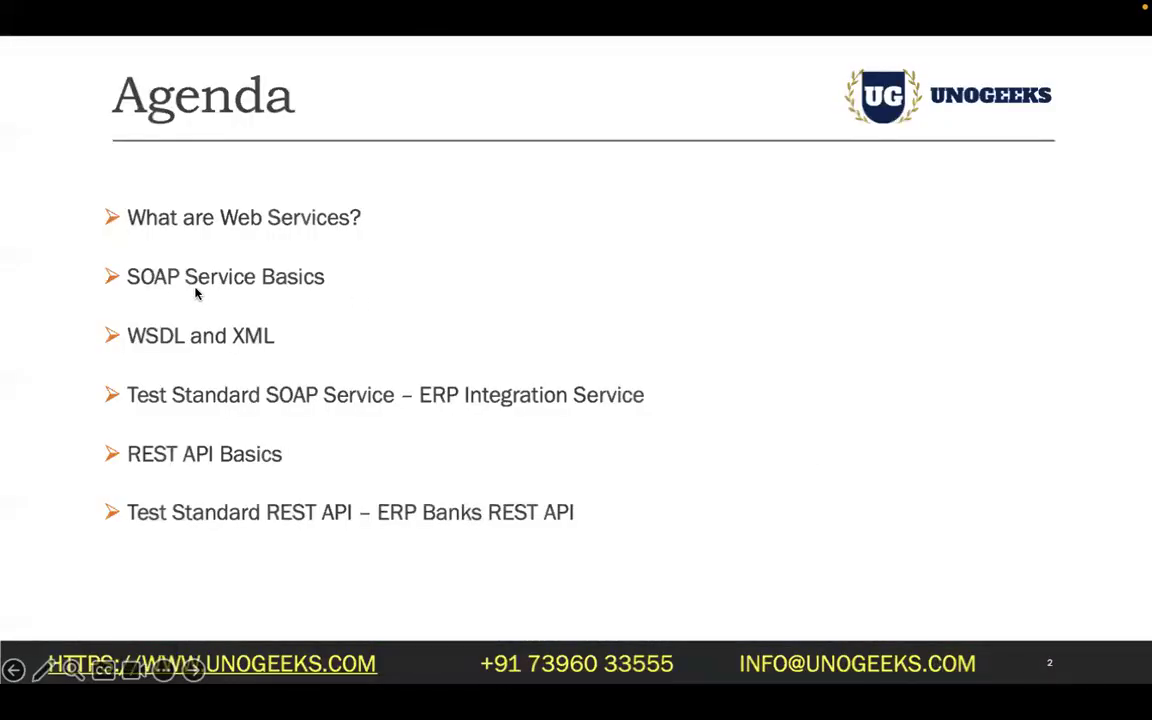
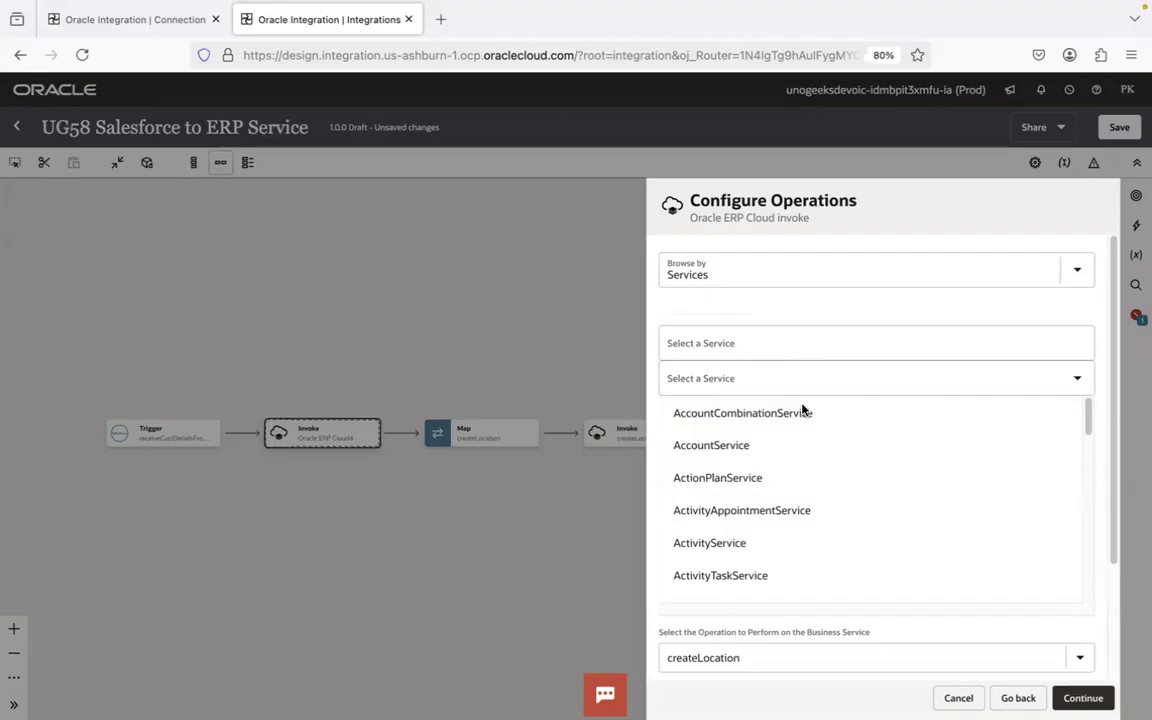
- Choose the createLocation operation of LocationService for the ERP Cloud invoke and continue to its summary
scroll(1115, 316, down, 3)
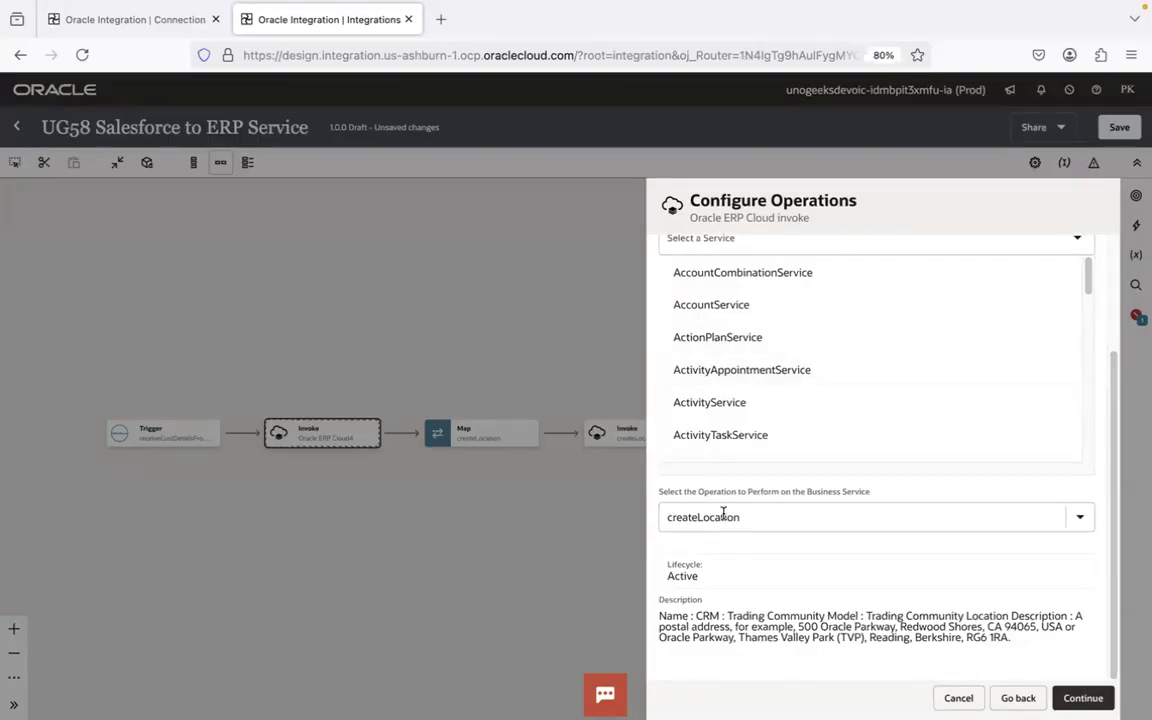
click(1075, 517)
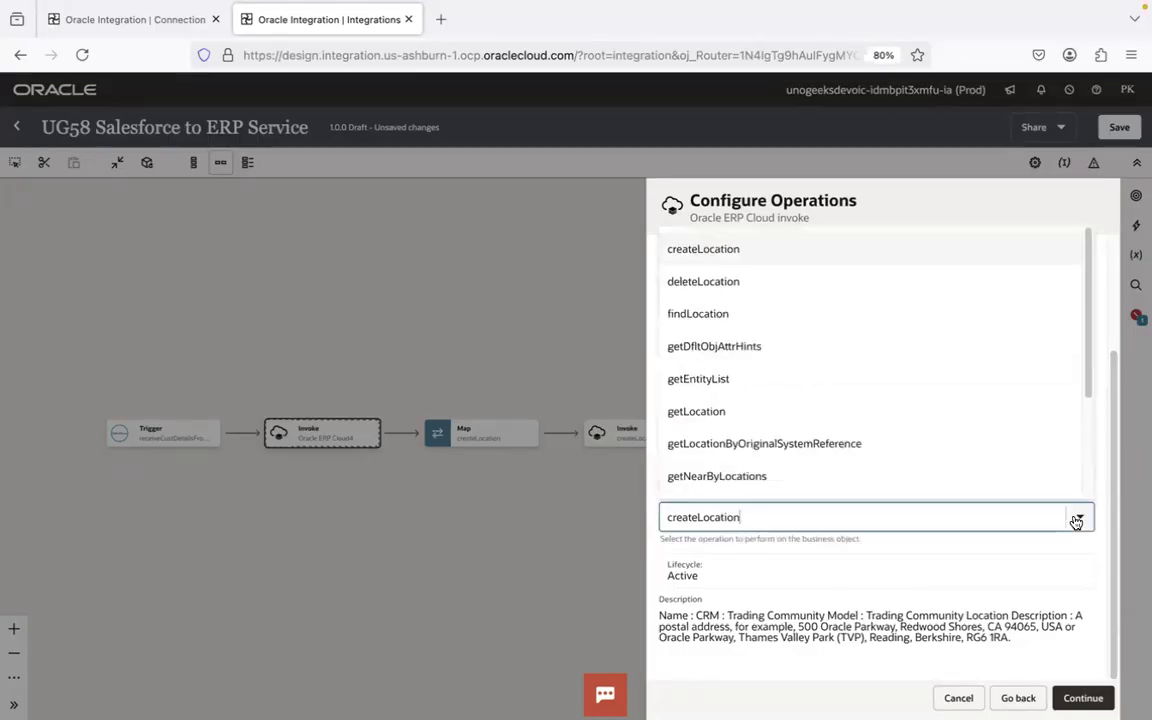
click(720, 248)
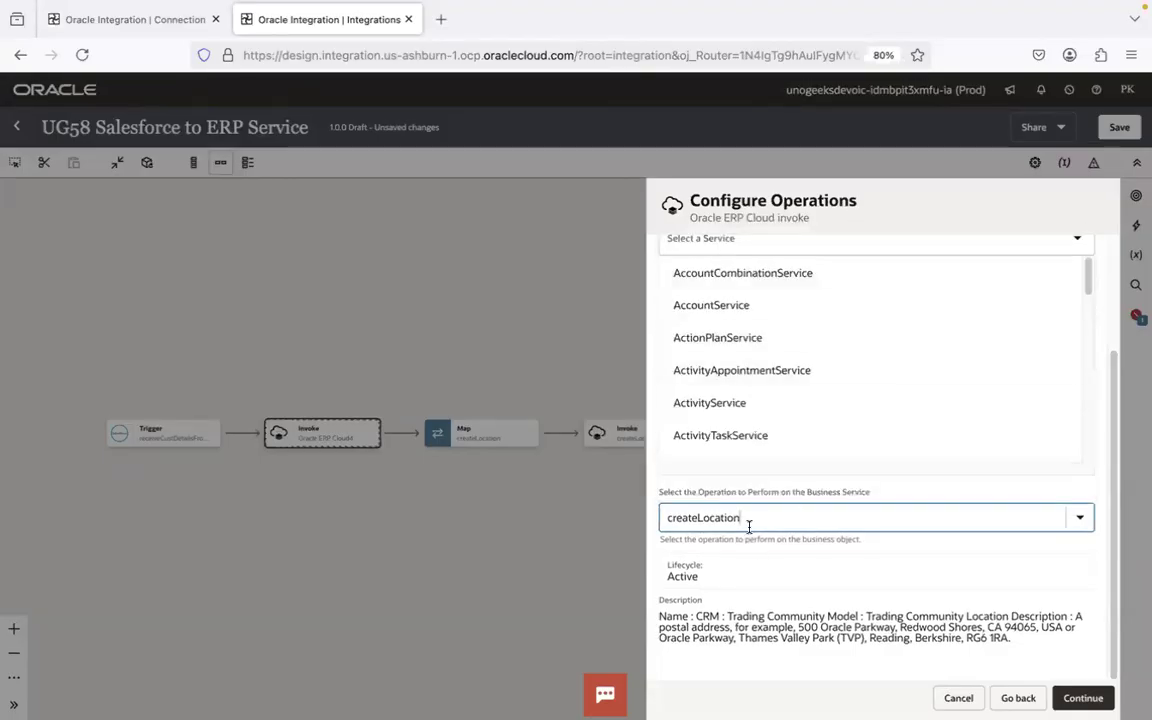
click(1083, 698)
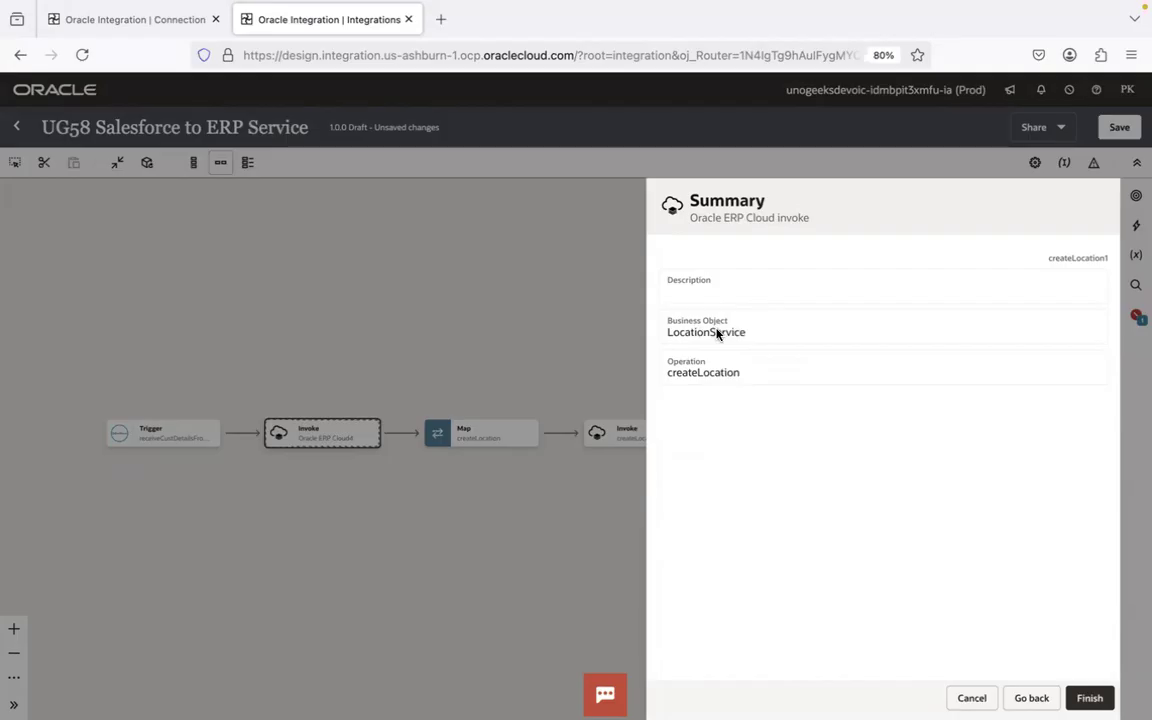
- Compare the UG94 ERP Conn connection details with the invoke's summary and finish the ERP Cloud invoke
click(131, 21)
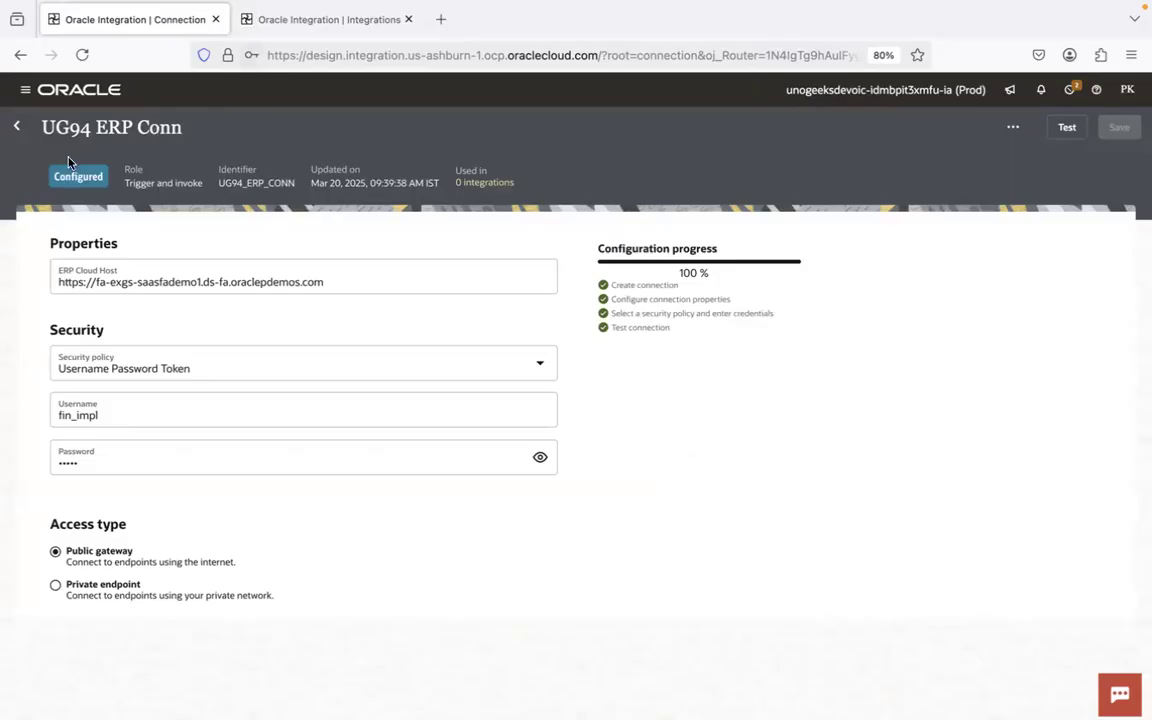
click(296, 20)
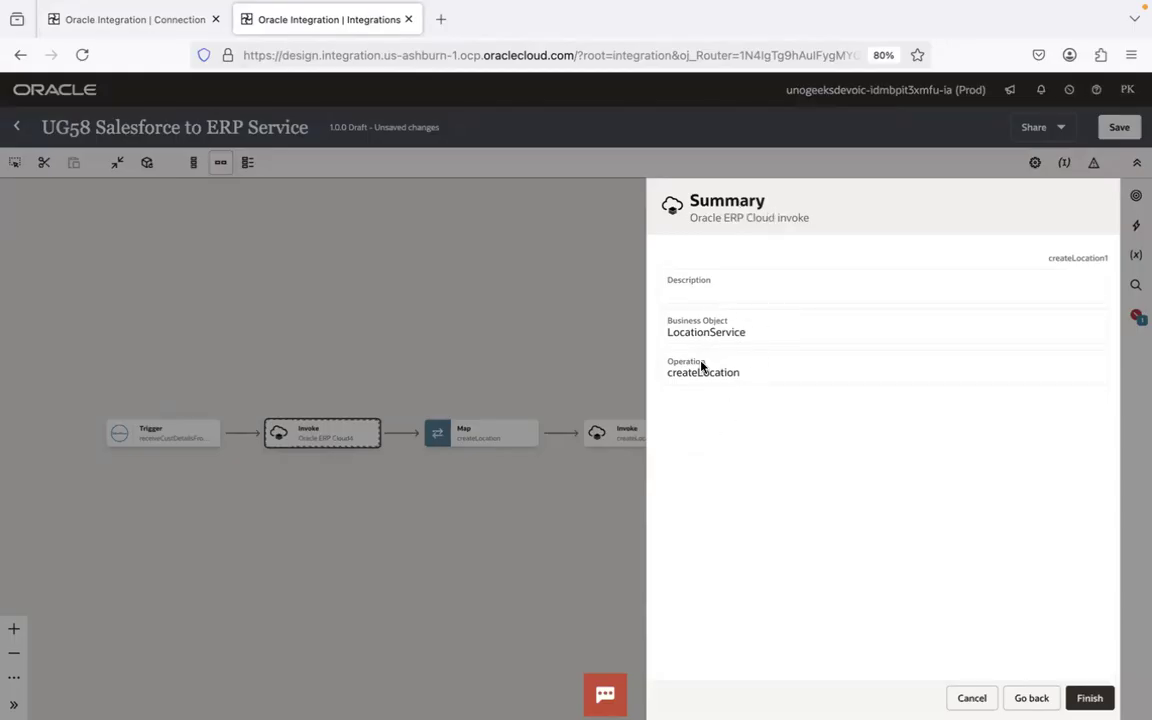
click(158, 20)
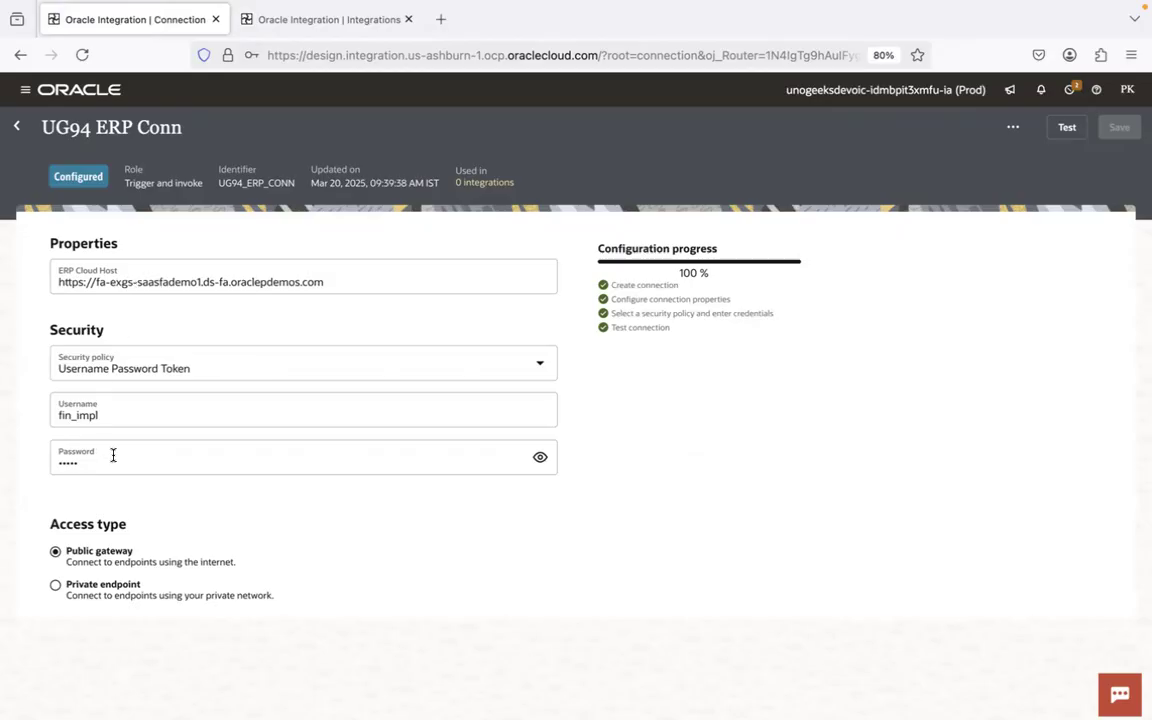
click(285, 20)
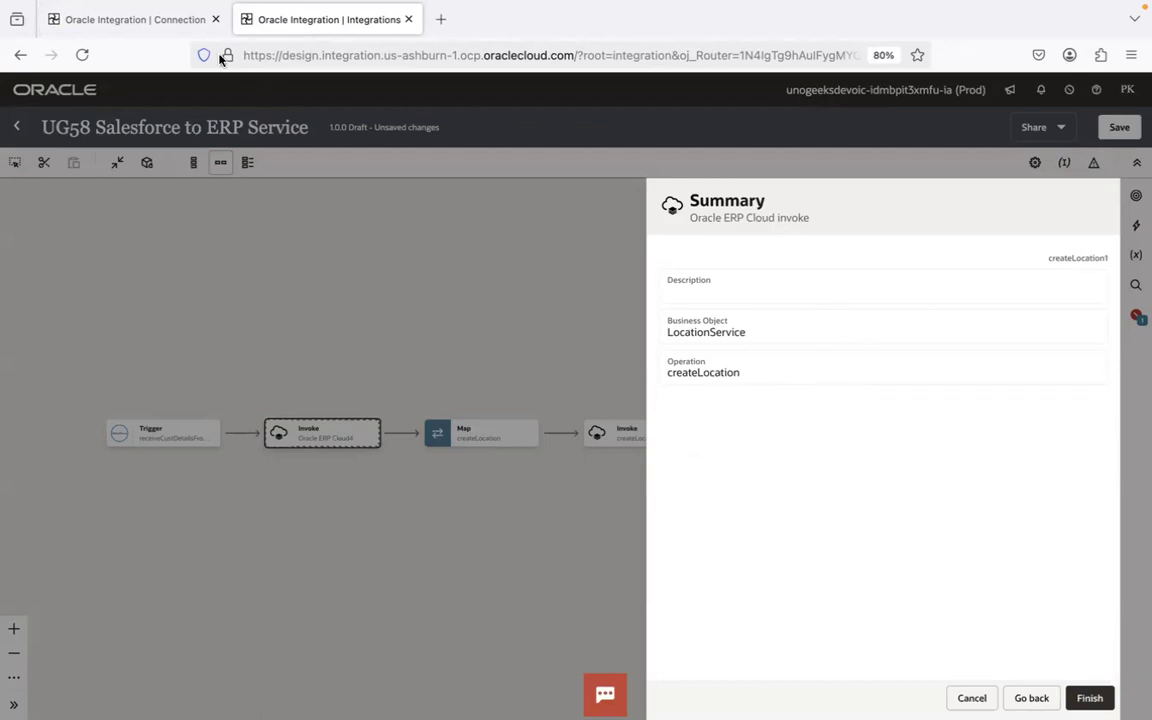
click(130, 19)
click(313, 20)
click(1094, 696)
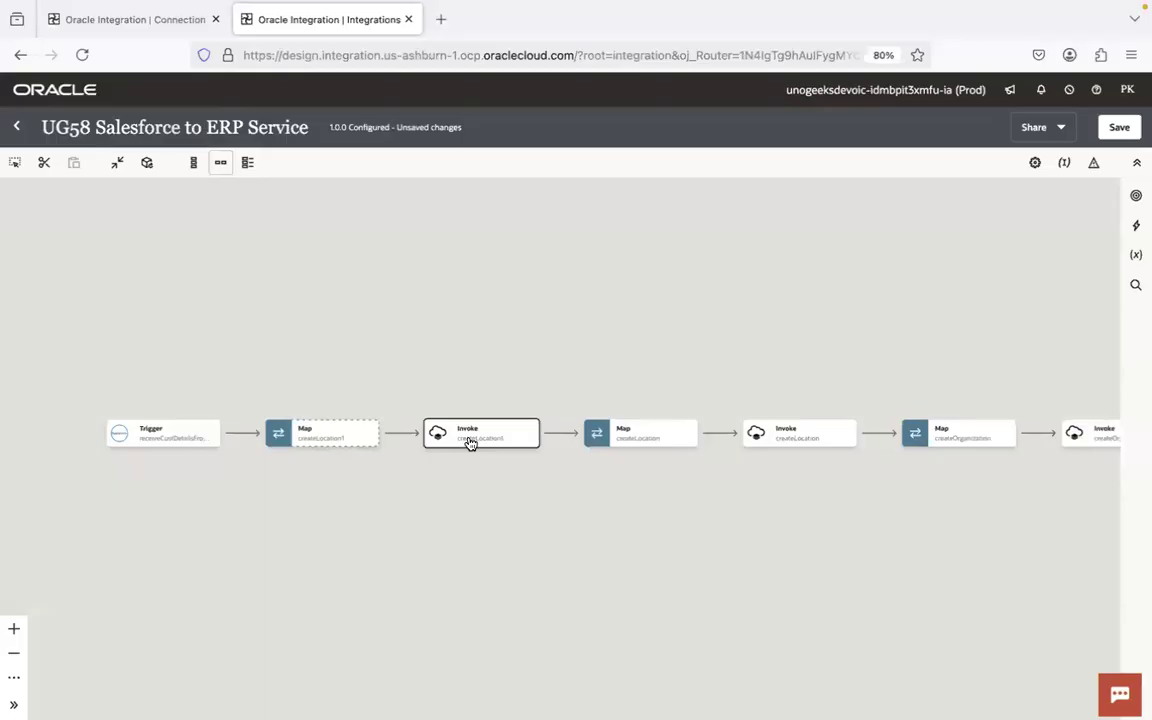
- Look at the Location target fields in the createLocation1 map and return to the integration canvas
click(317, 443)
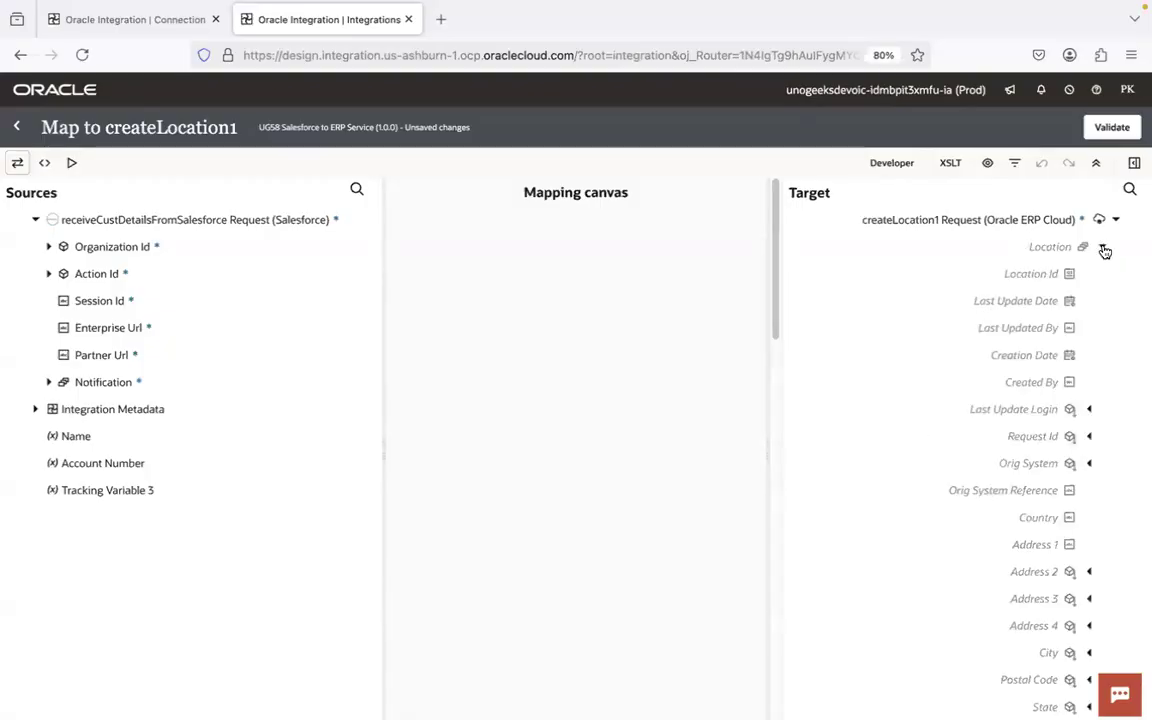
click(16, 126)
mouse_move(347, 434)
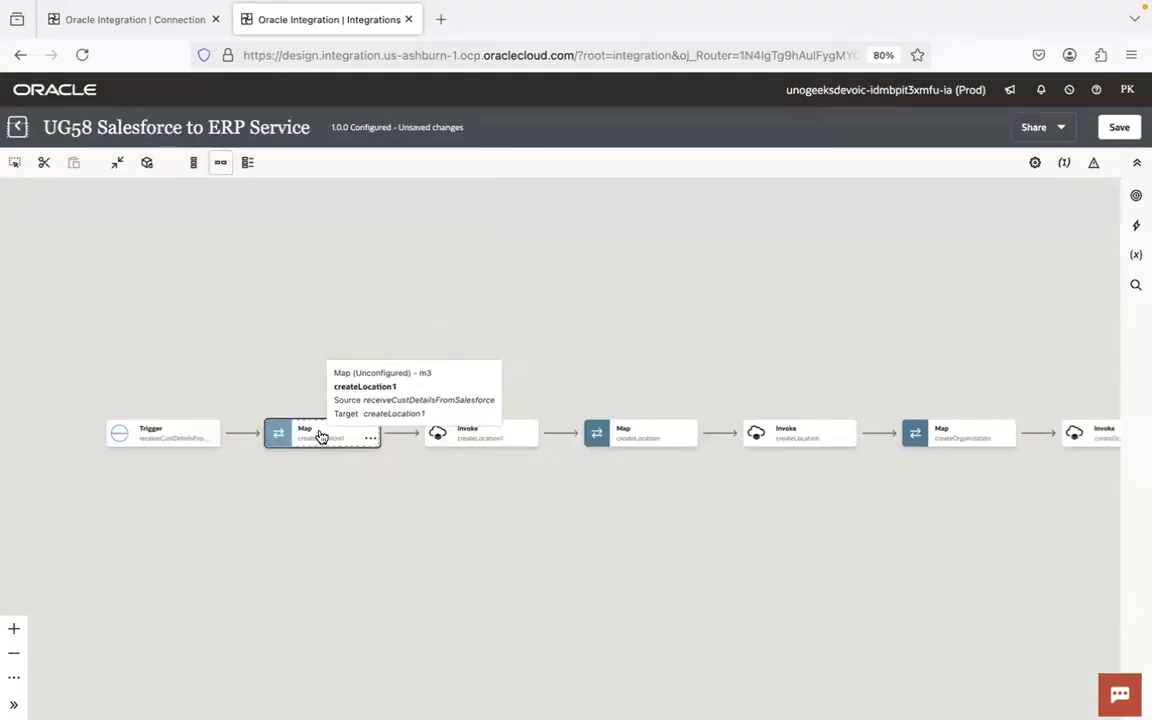
click(346, 513)
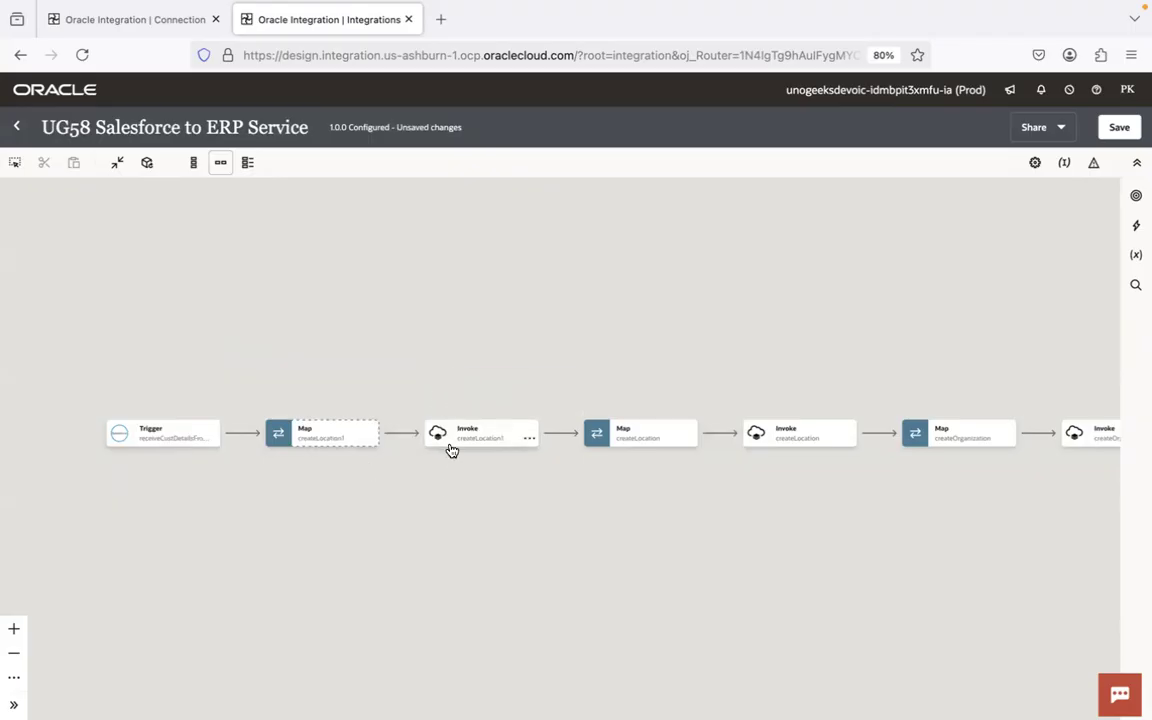
- Reopen the createLocation1 map and expand the target Location and the source Notification's Account with its second sequence
double_click(329, 435)
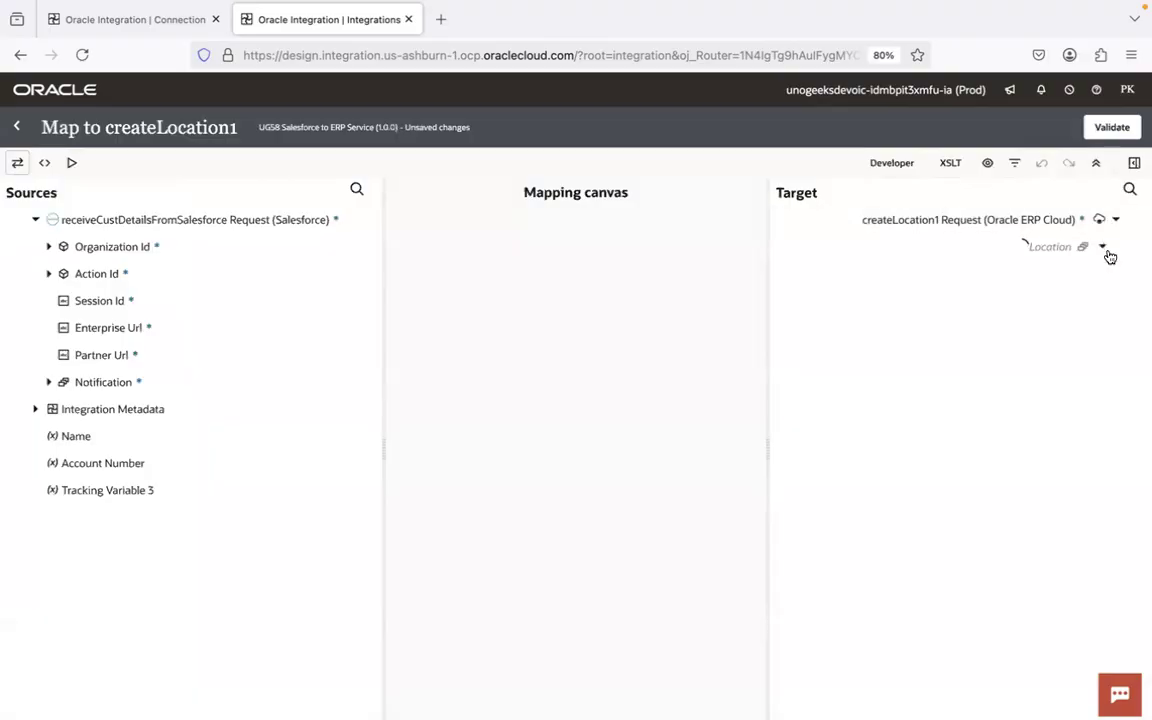
click(1104, 249)
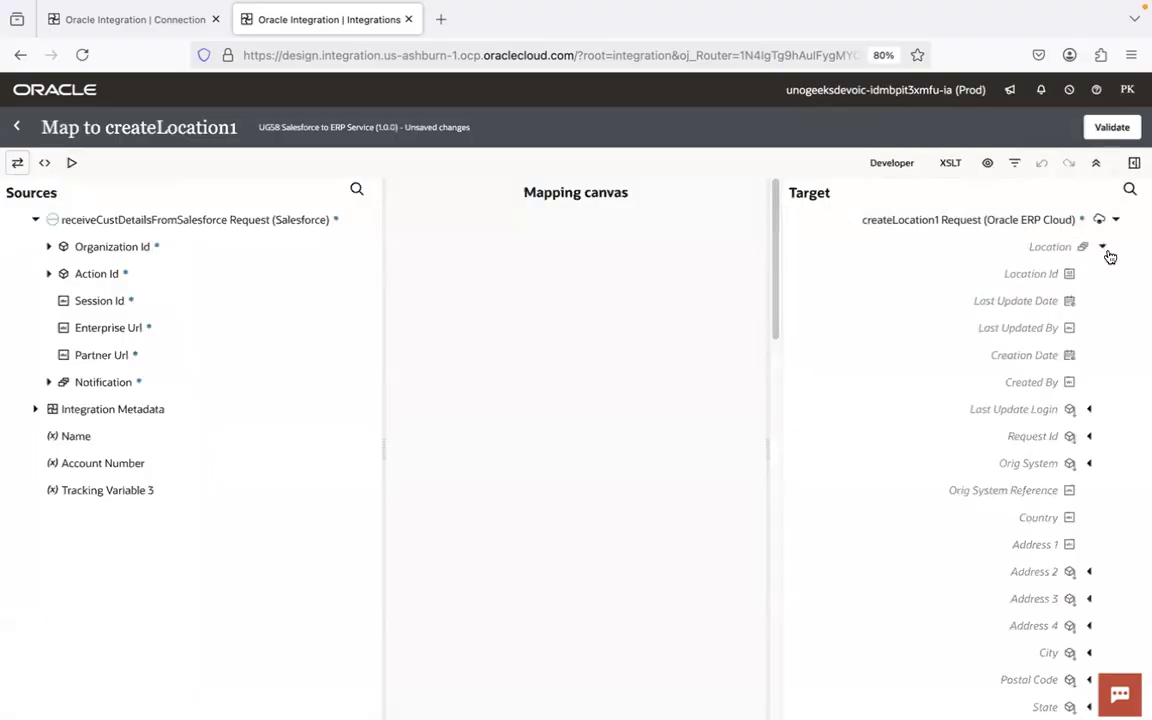
drag(776, 249, 780, 372)
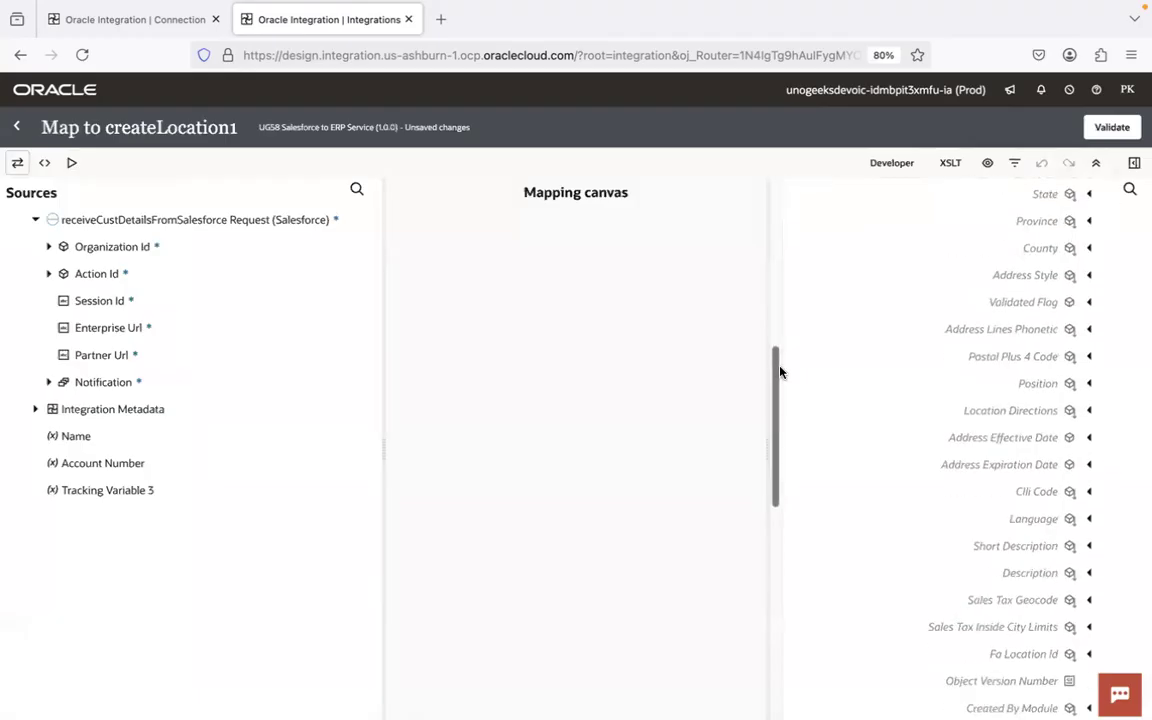
scroll(970, 386, up, 5)
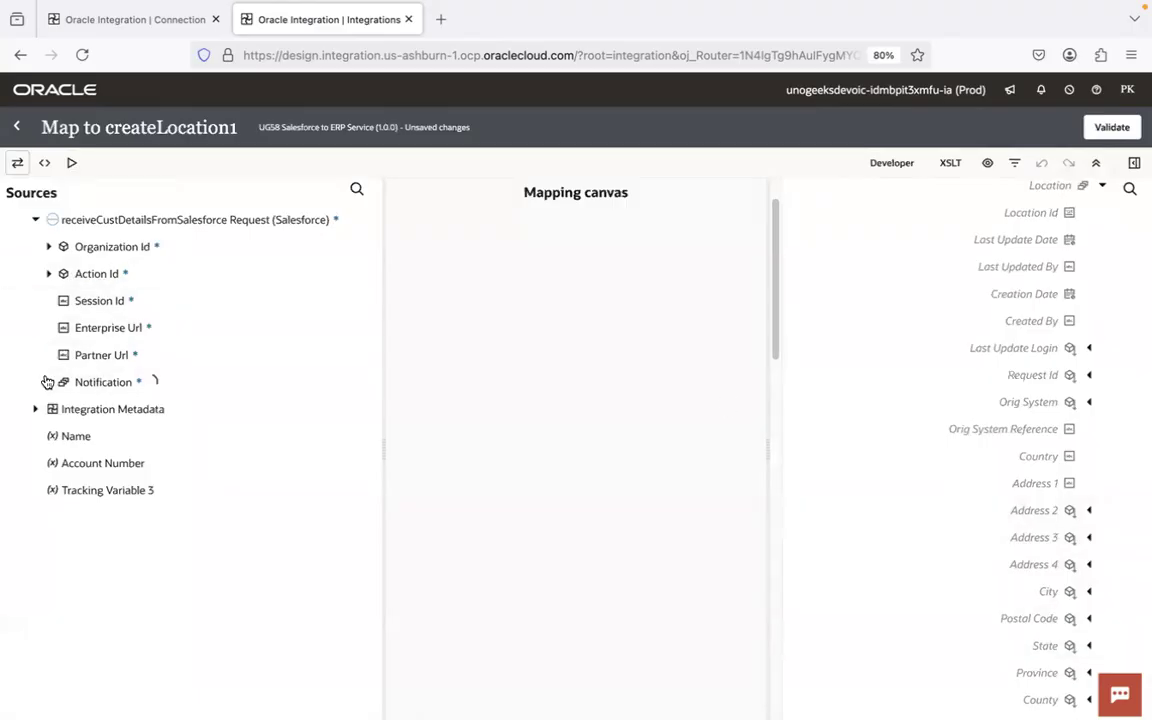
click(63, 436)
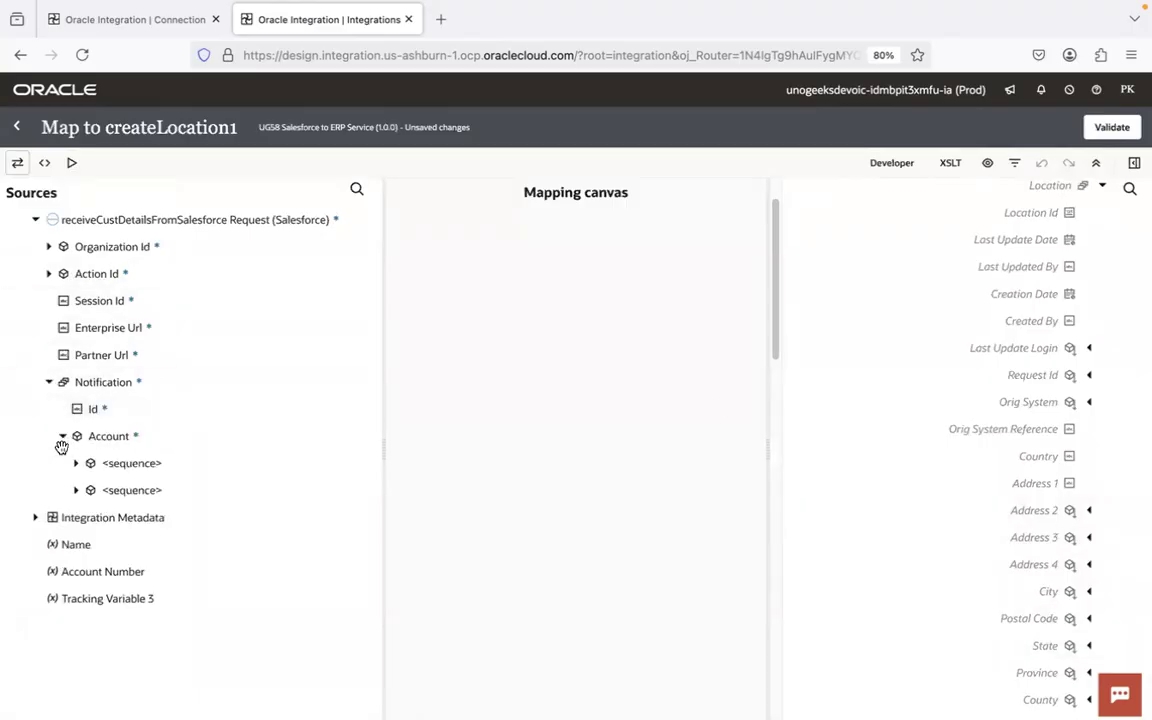
click(77, 490)
drag(373, 231, 375, 260)
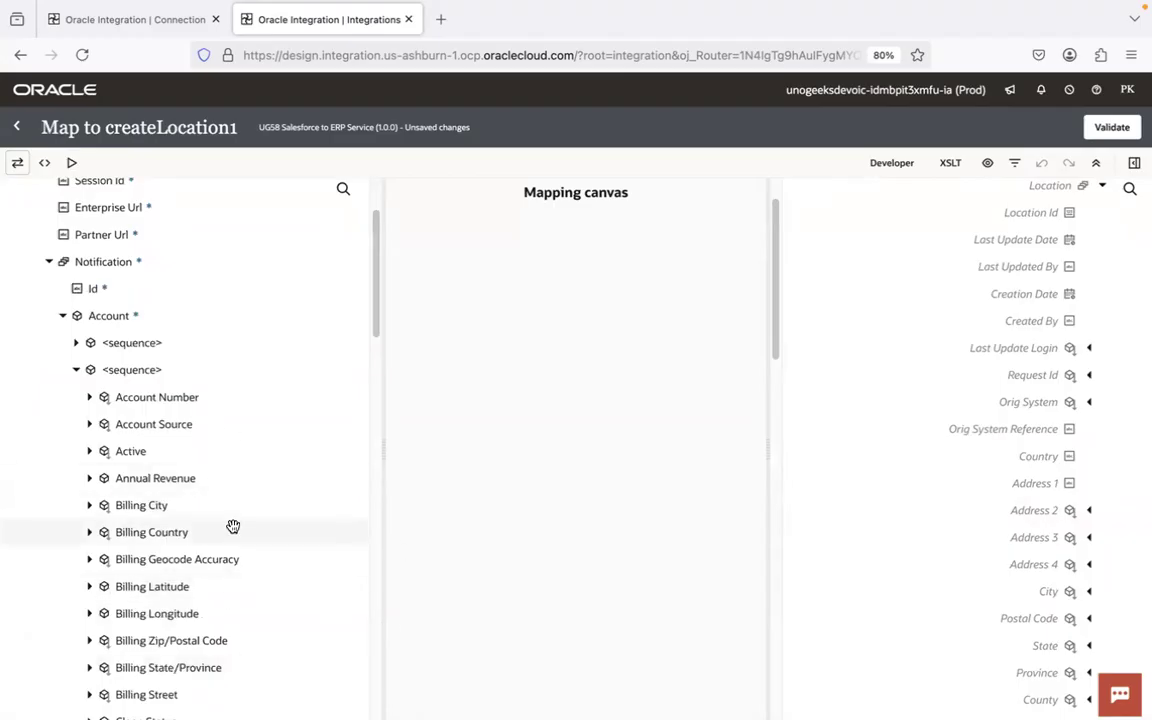
- Map Billing Country to Country and Billing Zip/Postal Code to Postal Code in the createLocation1 map, and save the integration
drag(249, 535, 1034, 462)
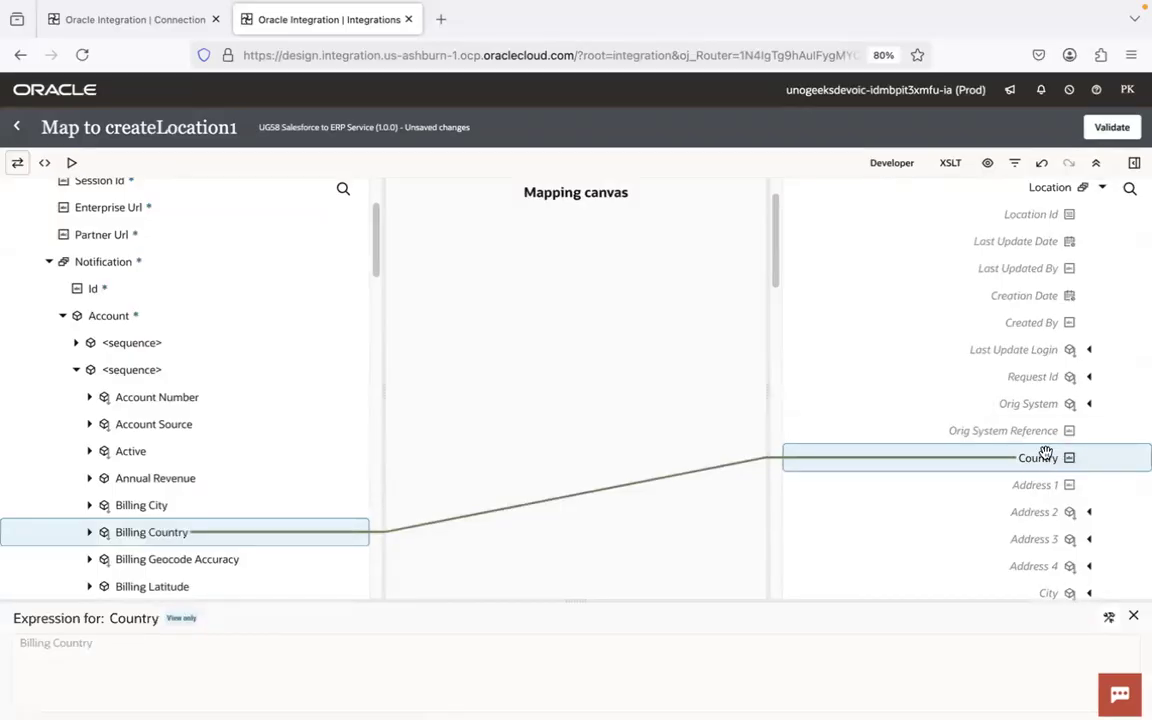
click(1133, 616)
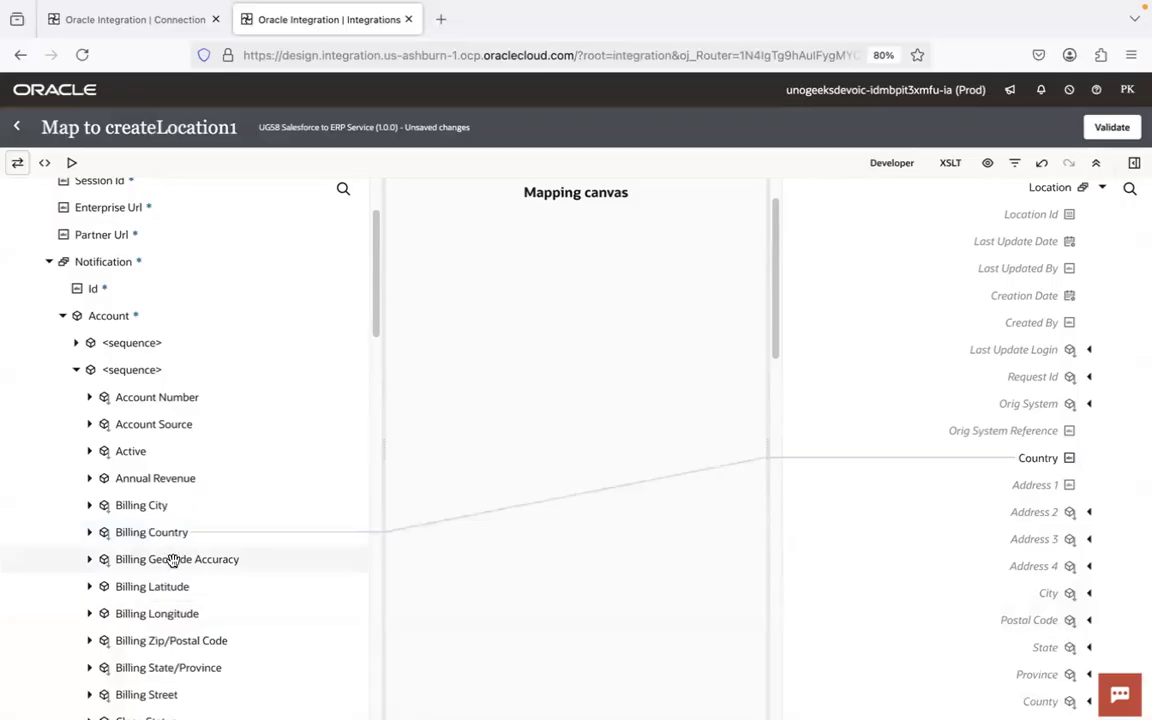
drag(210, 645, 984, 622)
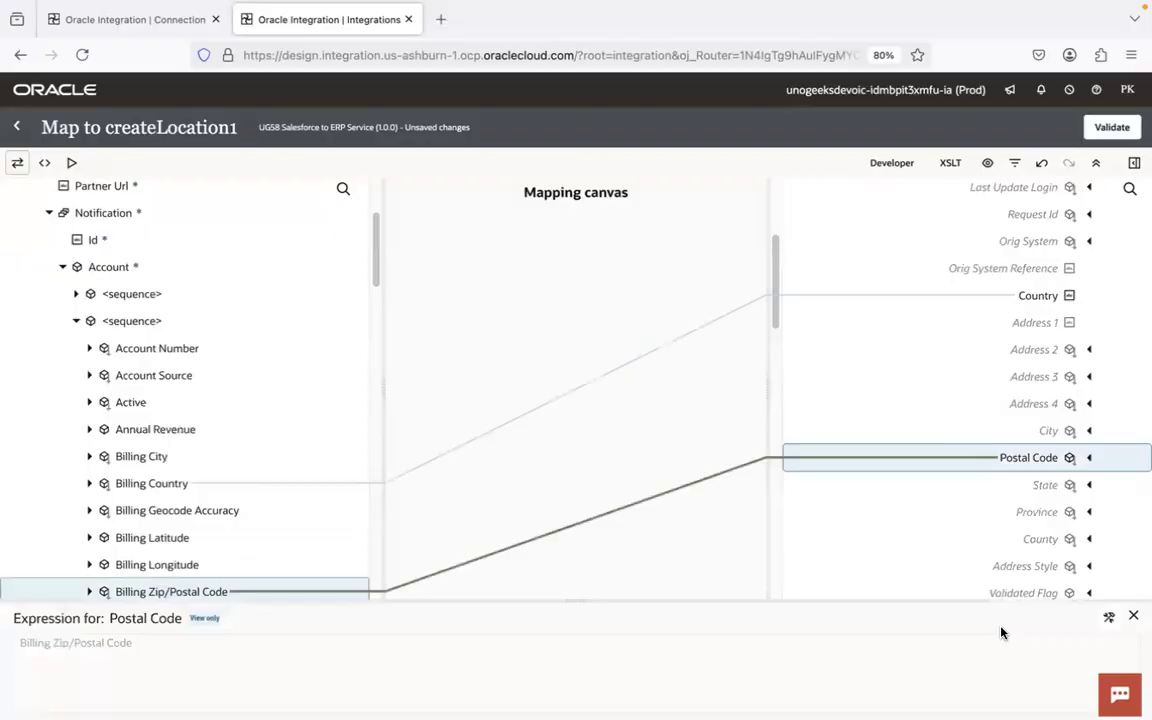
click(1133, 616)
drag(774, 296, 771, 226)
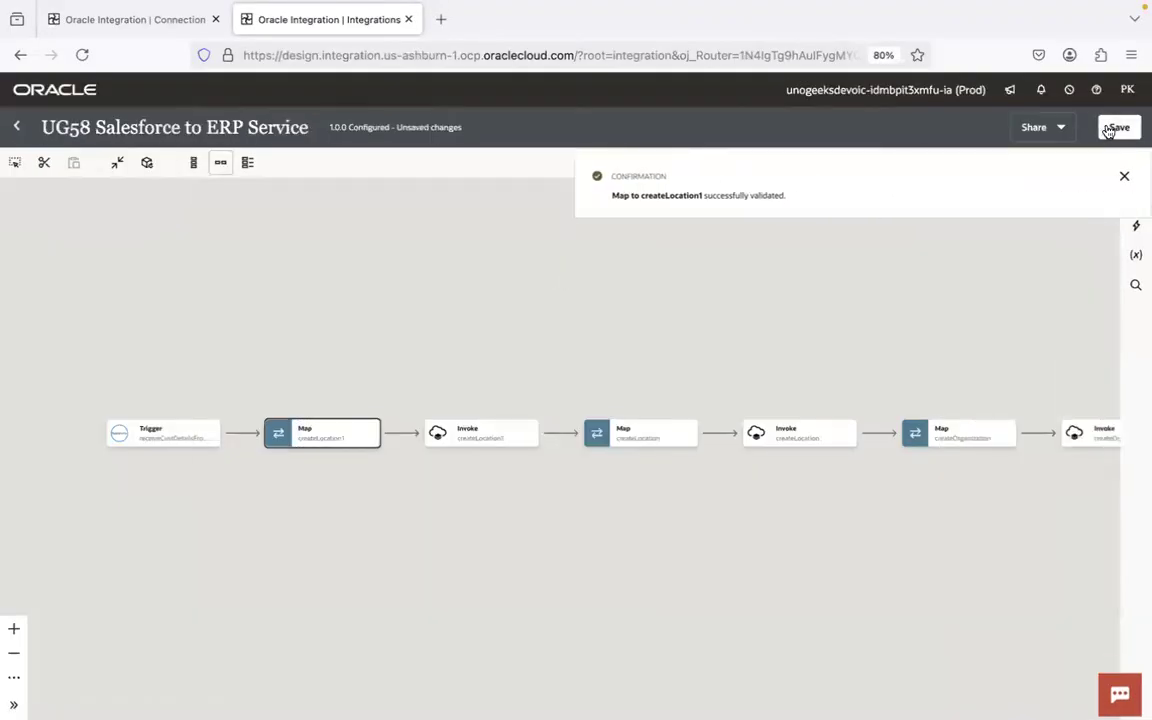
click(1110, 128)
- Switch to Visual Studio Code and review the Salesforce and ERP Cloud connections line in 1.1.Introduction Notes.sql
key(super+Tab)
key(super+Tab)
key(super+Tab)
key(super+Tab)
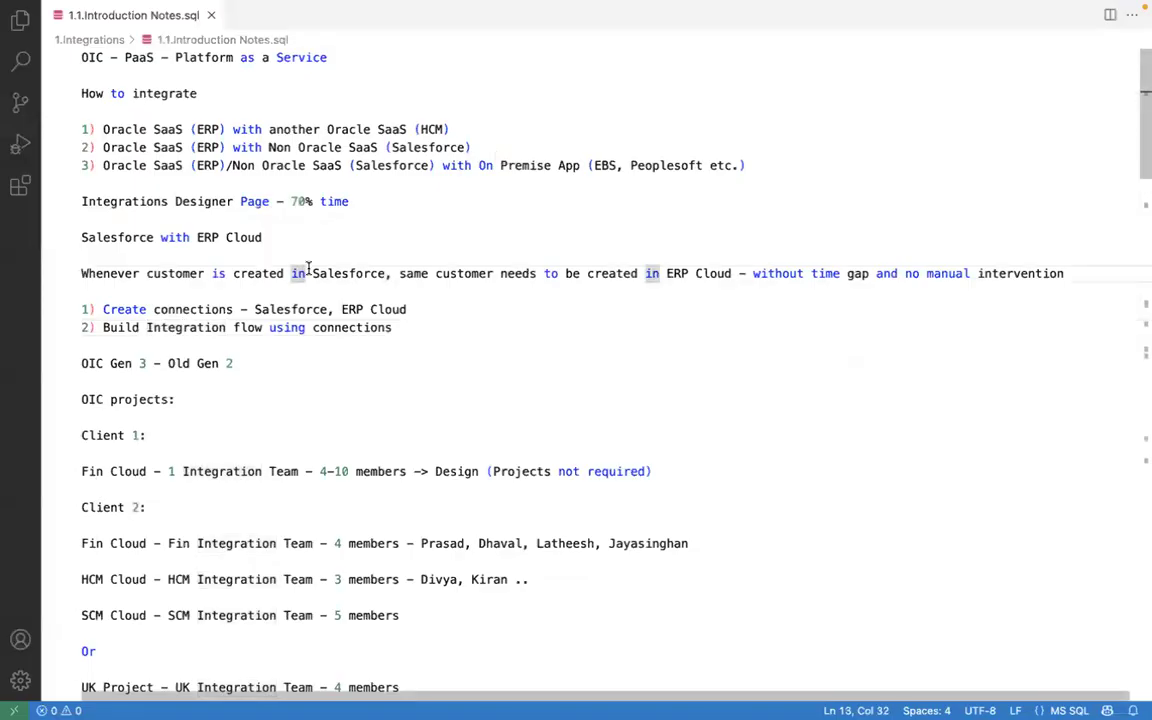
click(282, 309)
click(364, 309)
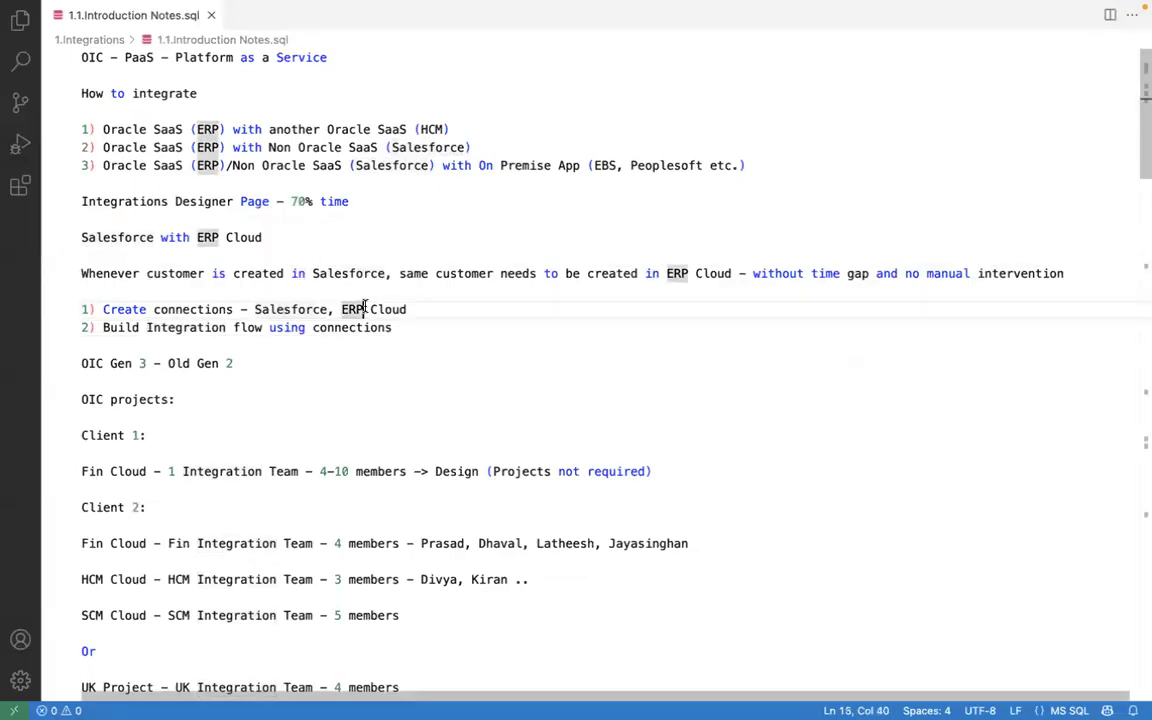
- Switch to Firefox, leave UG94 ERP Conn for the Connections page, and return to the UG58 Salesforce to ERP Service canvas
key(super+Tab)
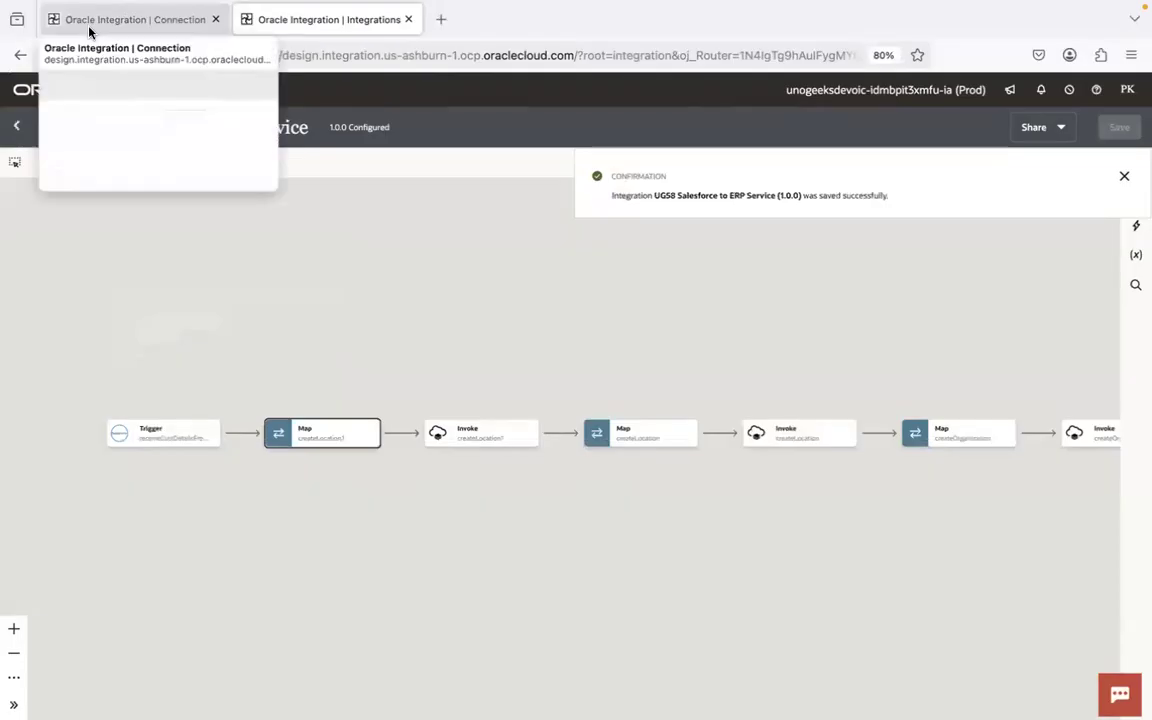
click(90, 22)
click(17, 126)
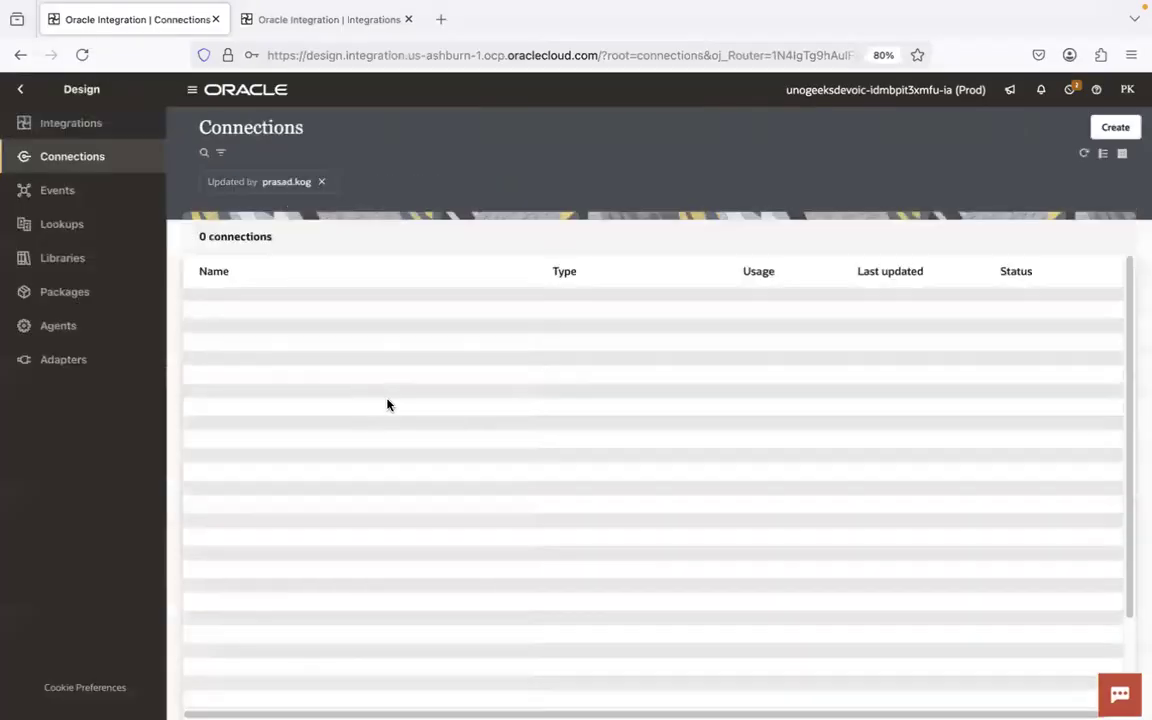
click(320, 20)
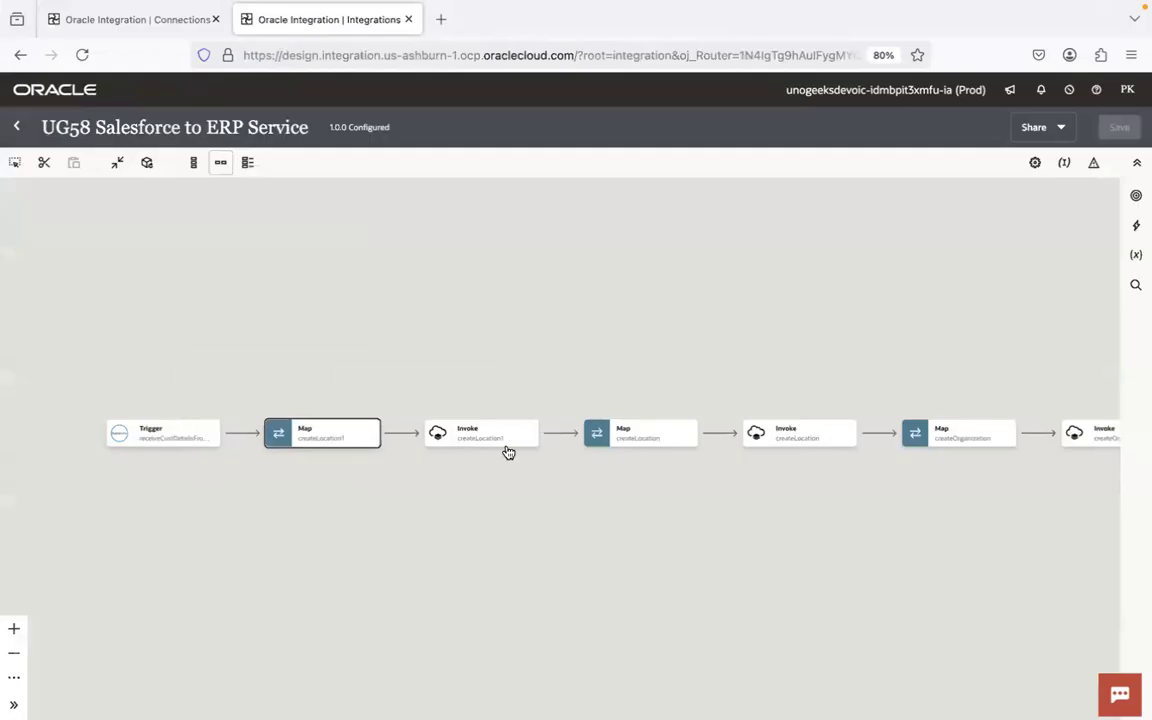
click(329, 465)
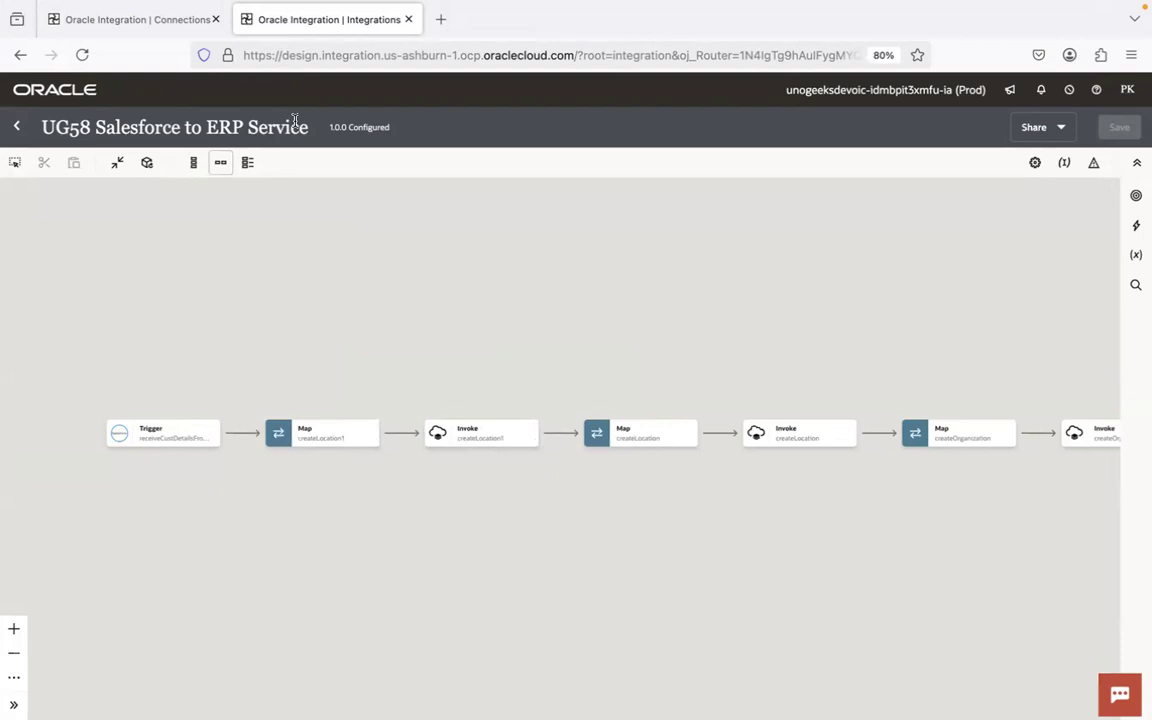
- Show the Integration Challenges and OIC solves these challenges slides in PowerPoint and return to the Connections page in Firefox
key(super+Tab)
key(super+Tab)
key(super+Tab)
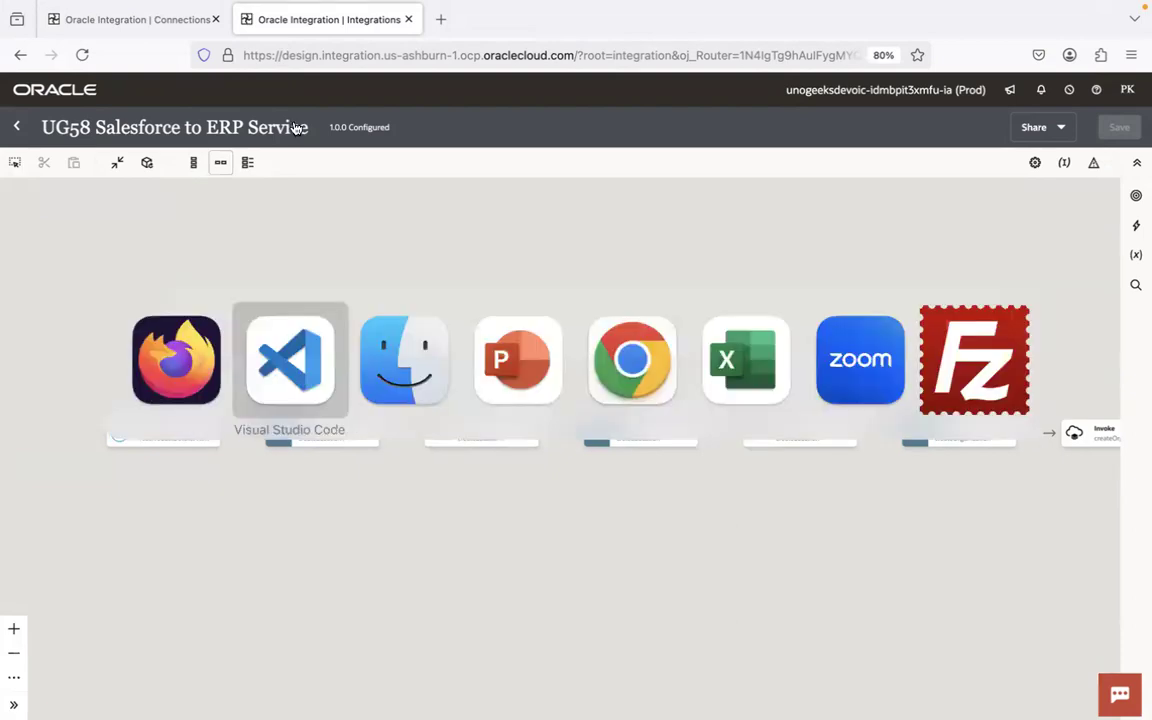
key(Right)
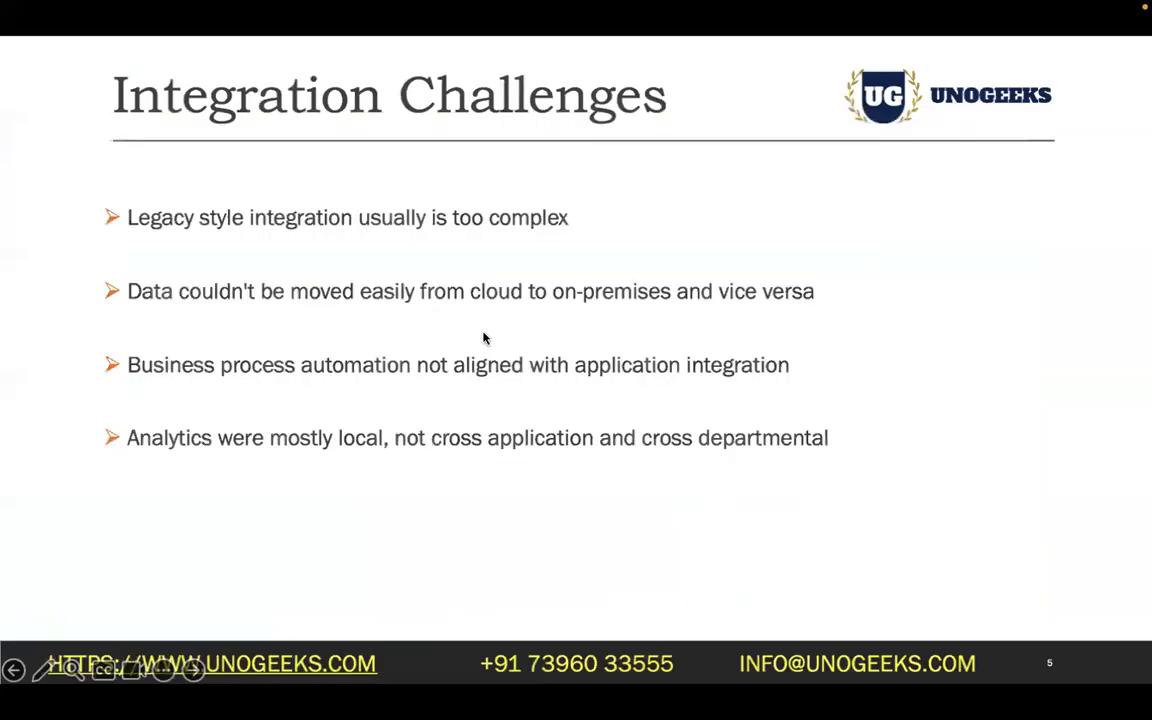
key(Right)
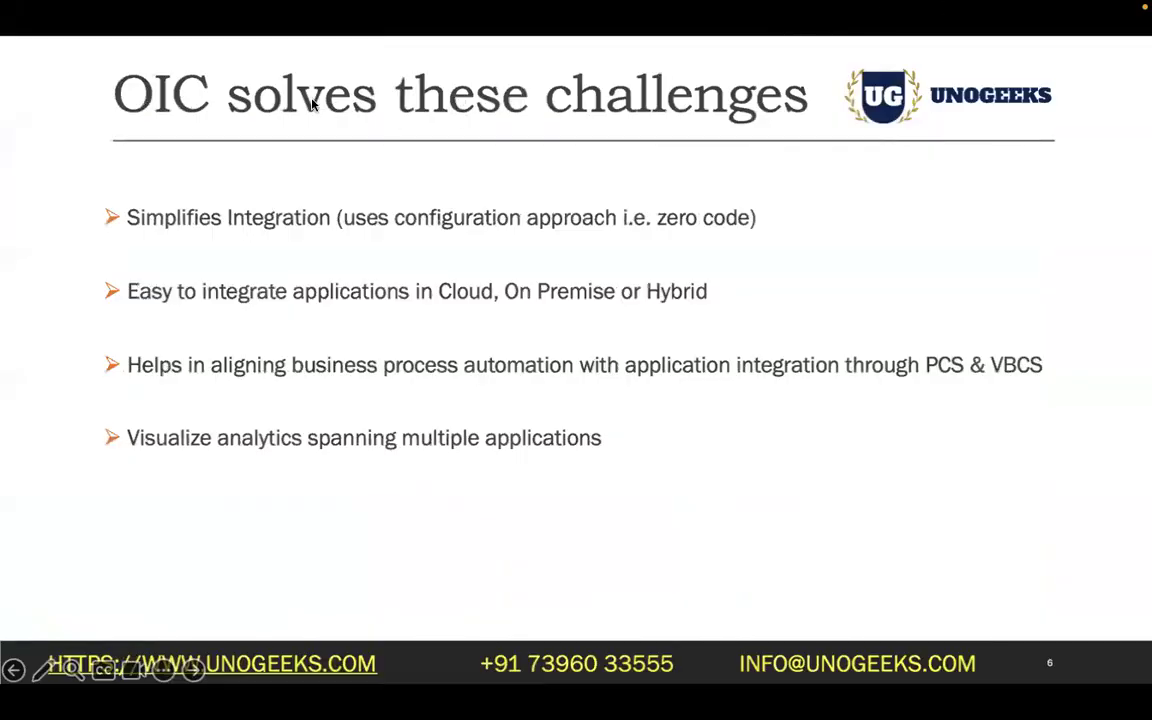
key(super+Tab)
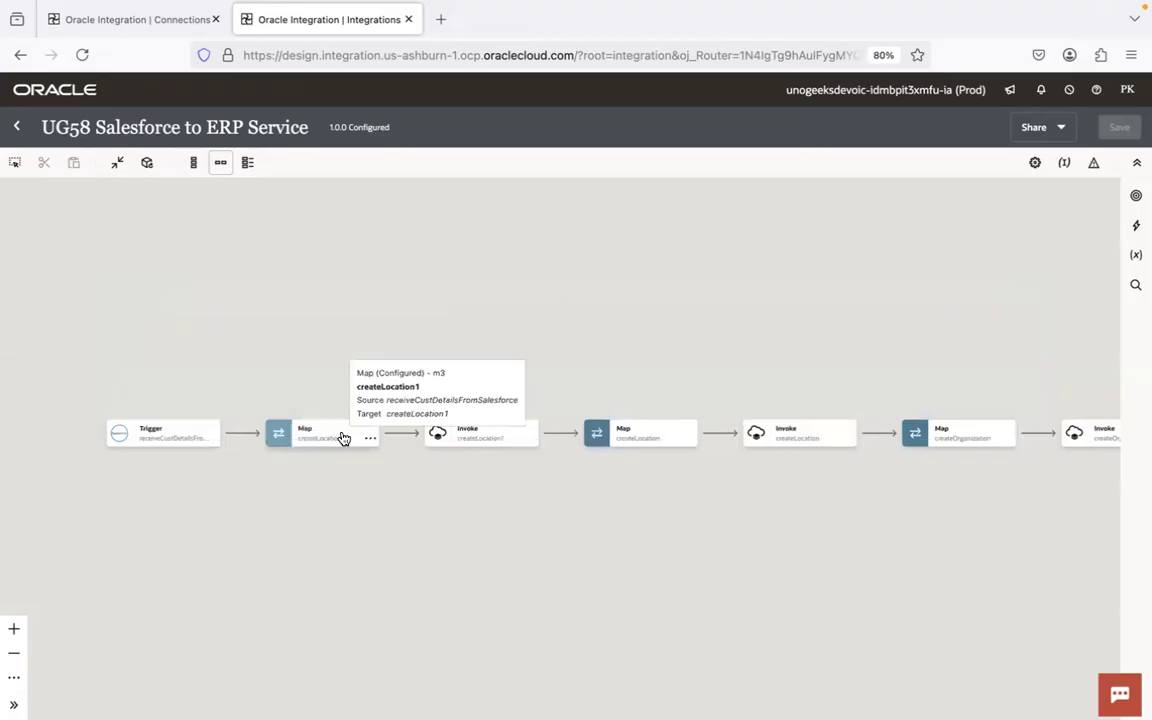
click(158, 28)
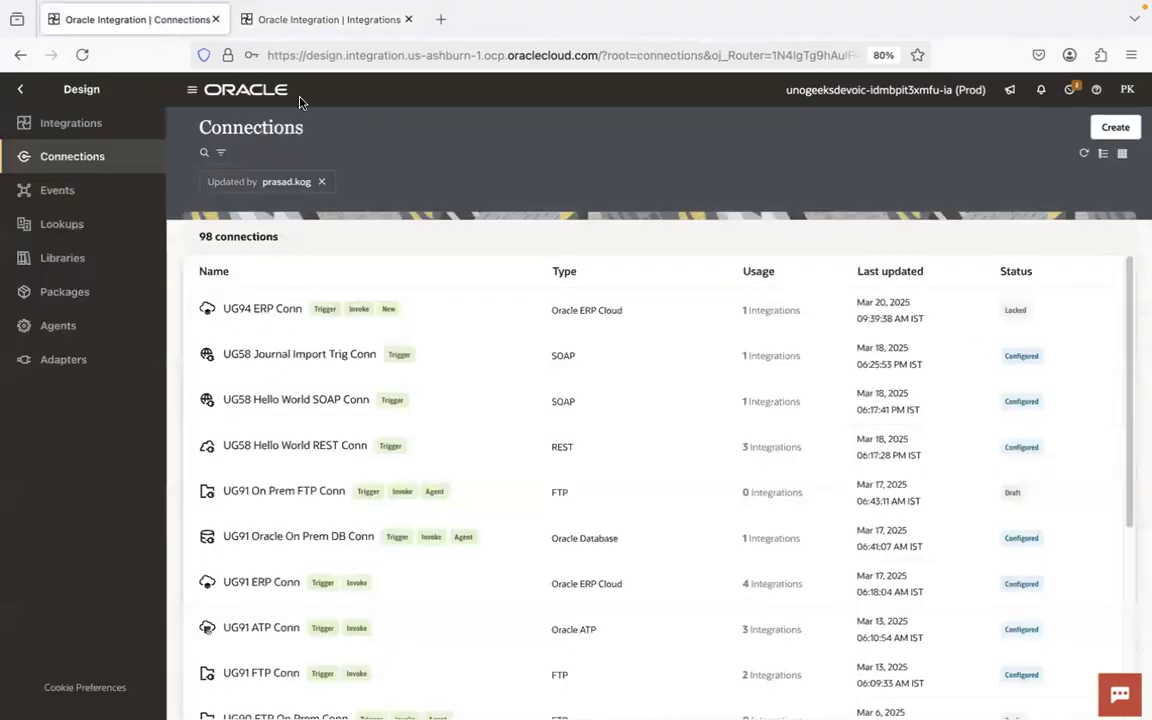
- Show the createLocation1 map on the UG58 Salesforce to ERP Service canvas and the OIC solves these challenges slide, ending on Firefox's Connections page
click(290, 26)
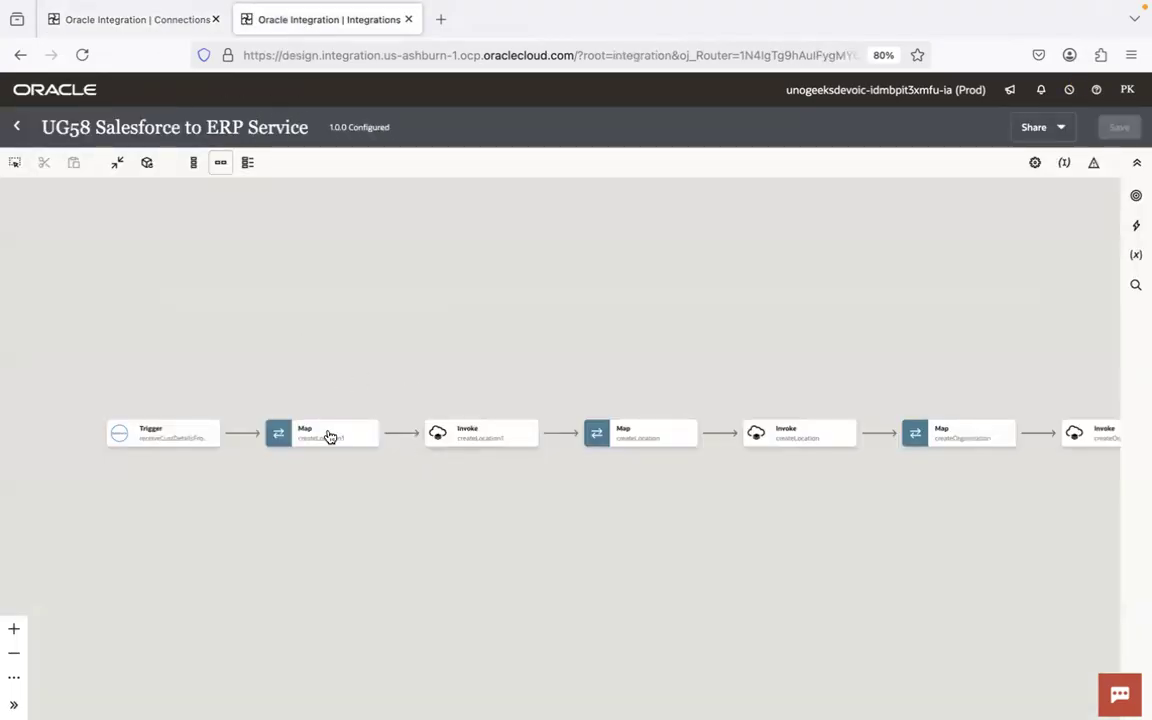
mouse_move(330, 437)
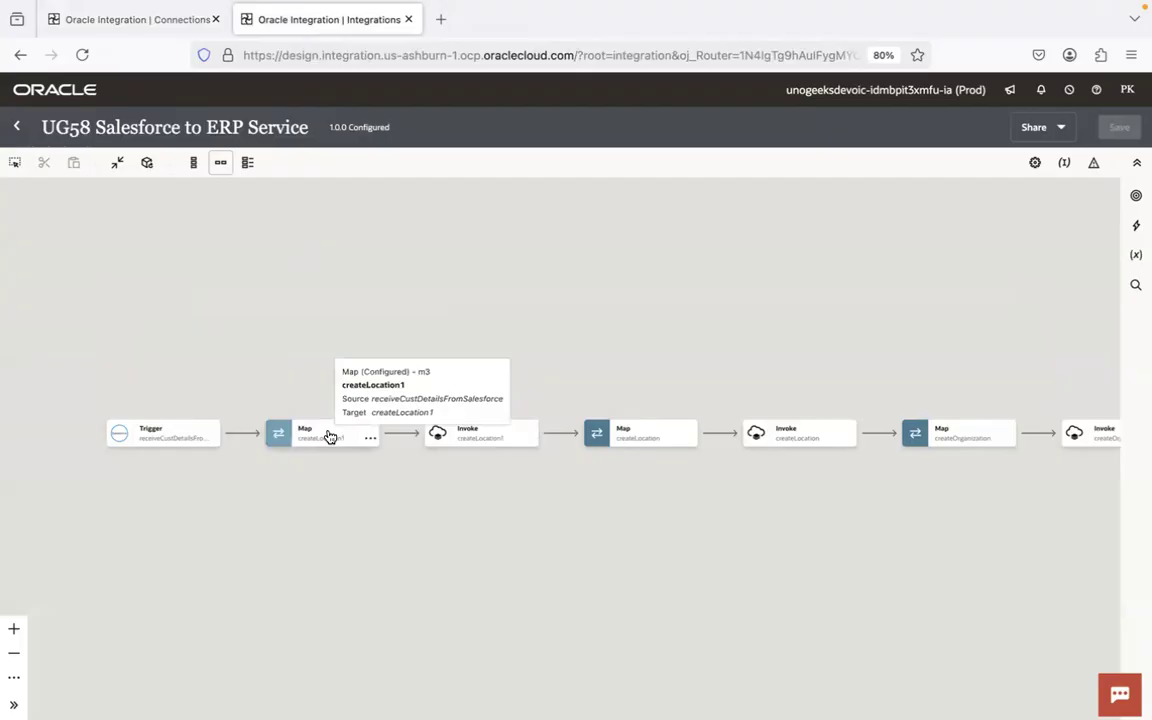
mouse_move(456, 445)
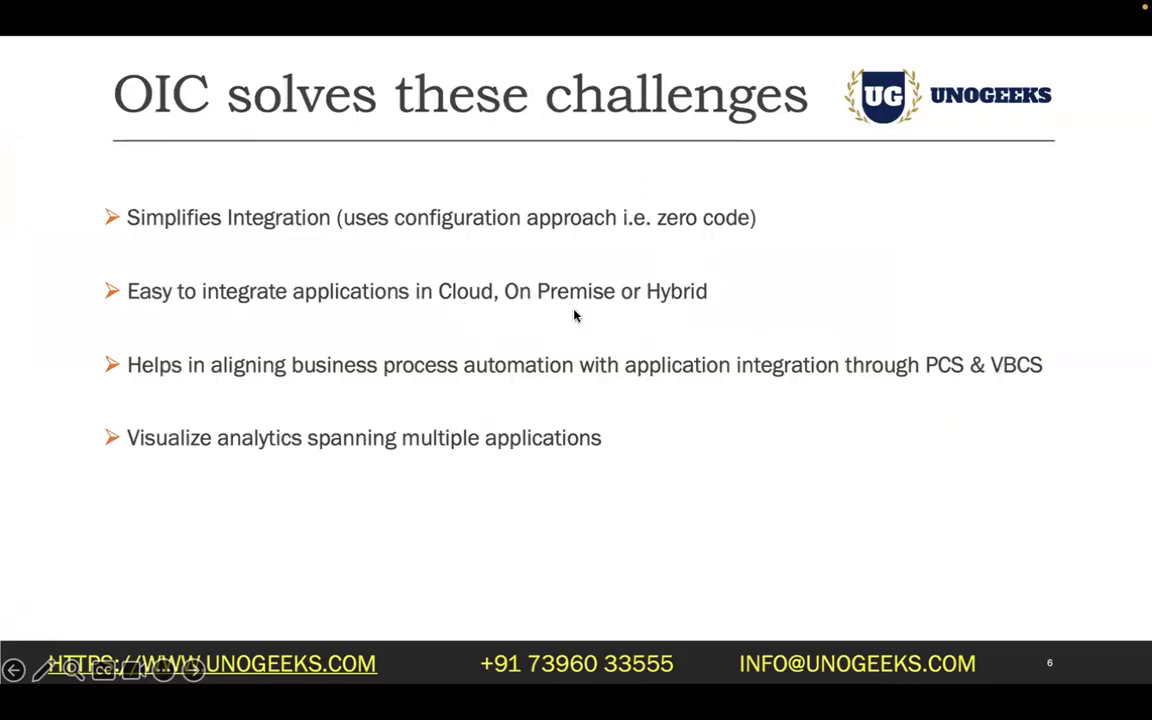
key(super+Tab)
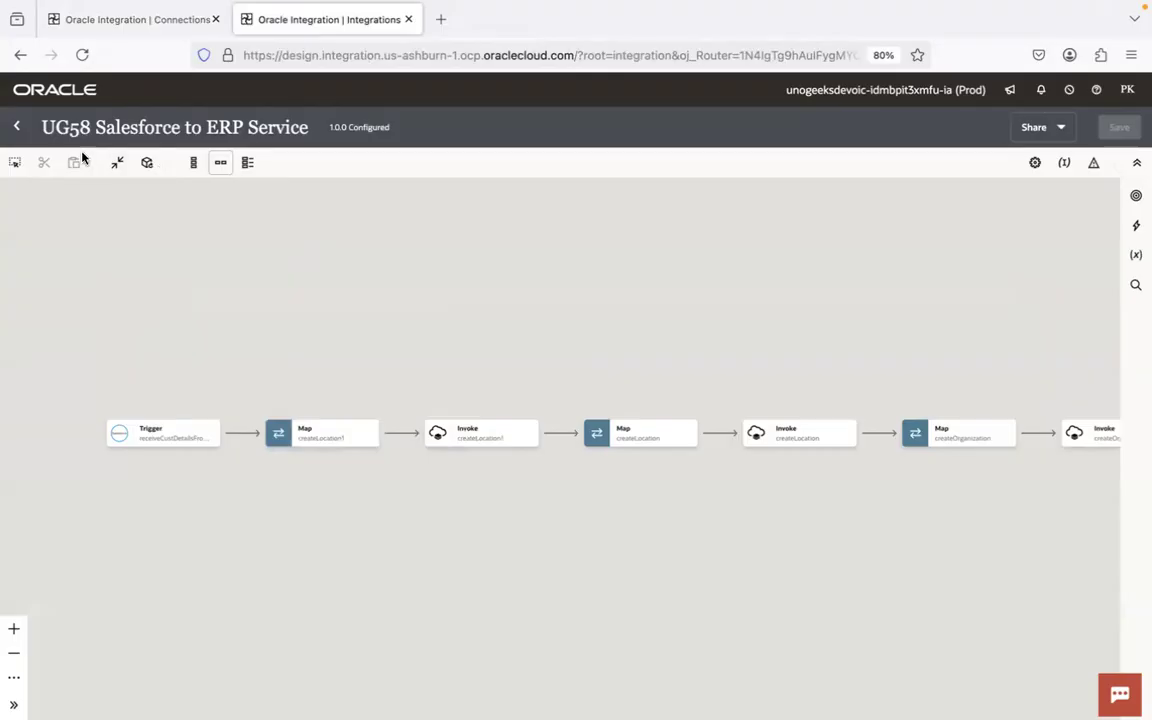
click(120, 19)
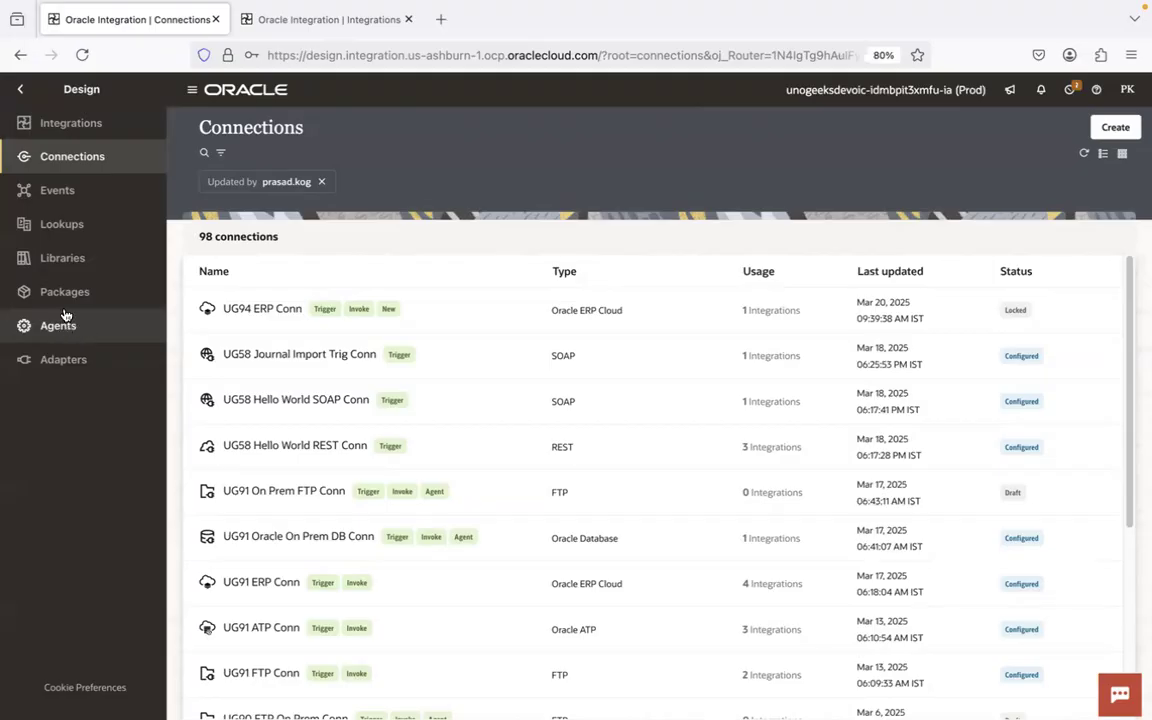
- Switch to PowerPoint, go back two slides to the Integration Challenges diagram, and return to the Connections page in Firefox
key(super+Tab)
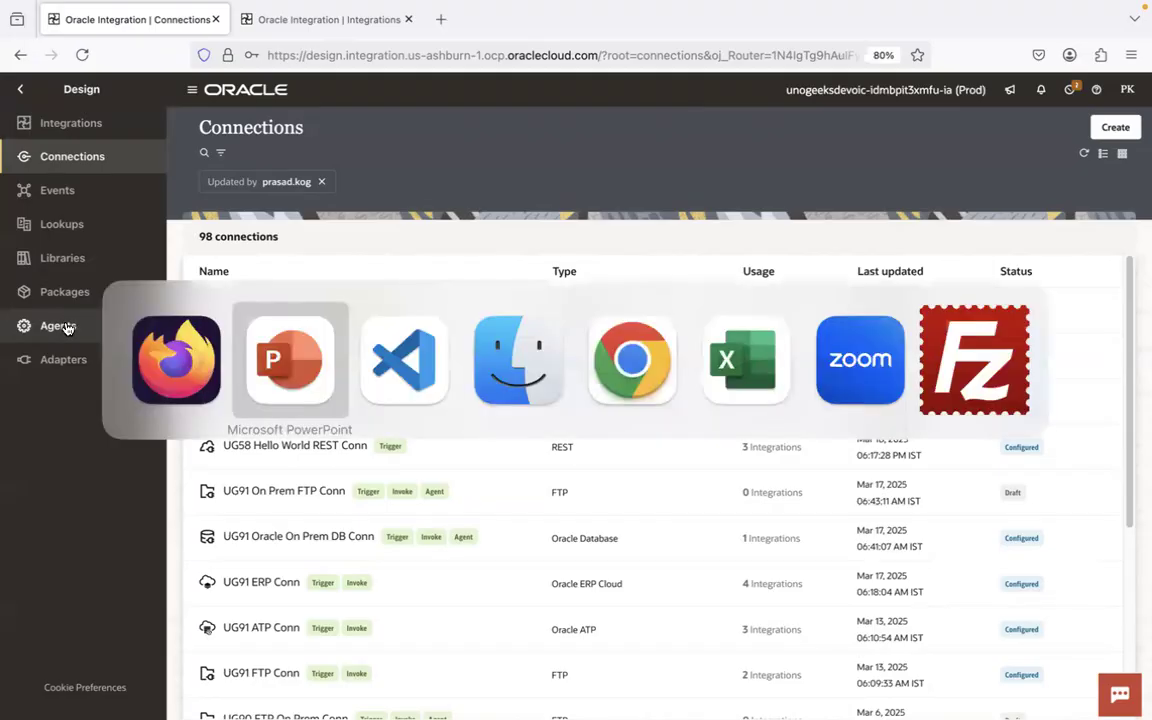
key(Left)
key(Left)
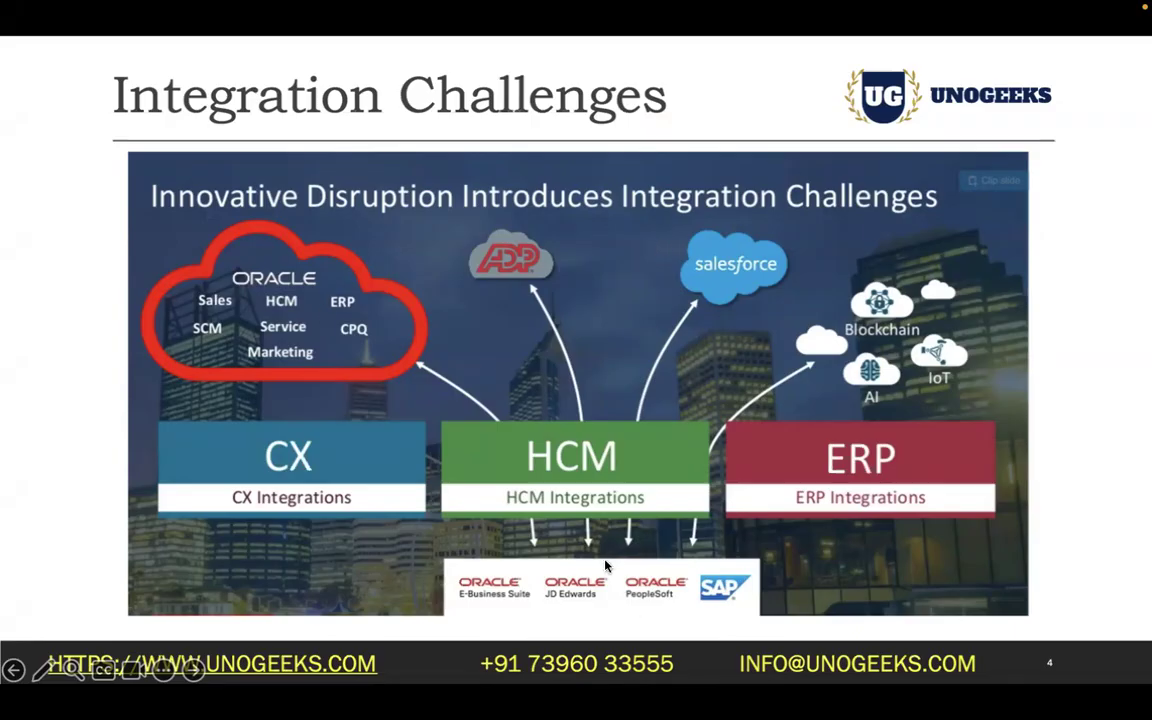
key(super+Tab)
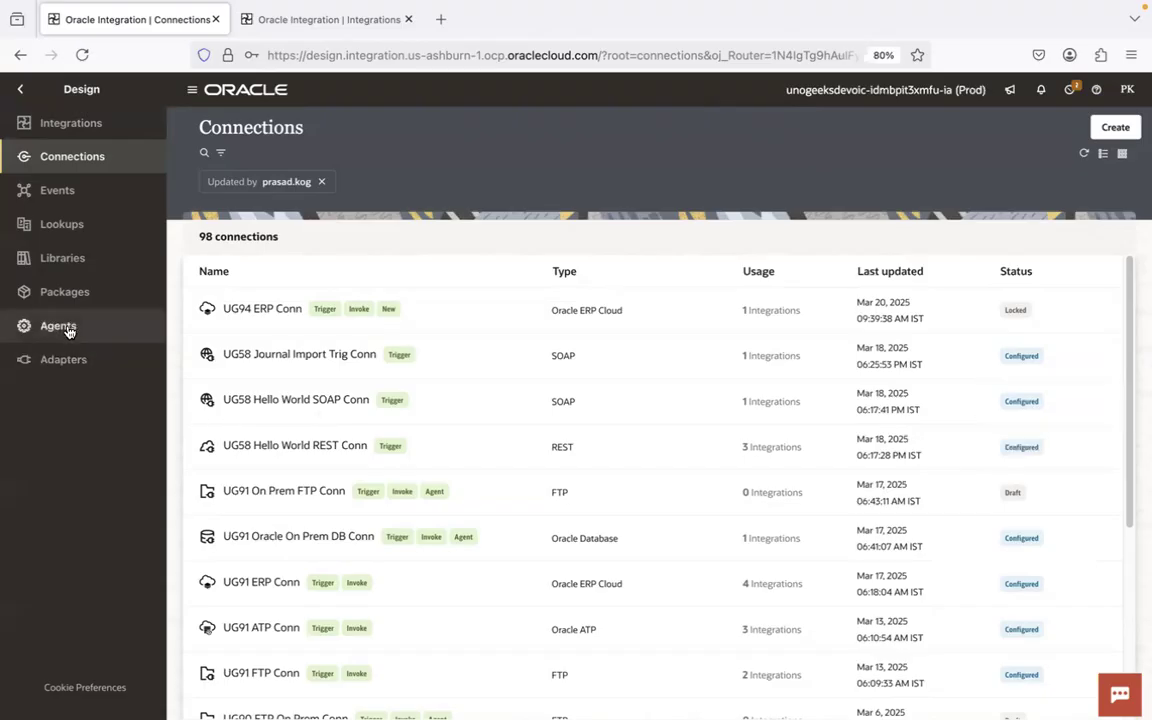
- Switch to Finder and select 12.SaaS to On Premise Service with Agent.pptx in the 1.Integrations folder
key(super+Tab)
key(super+Tab)
key(super+Tab)
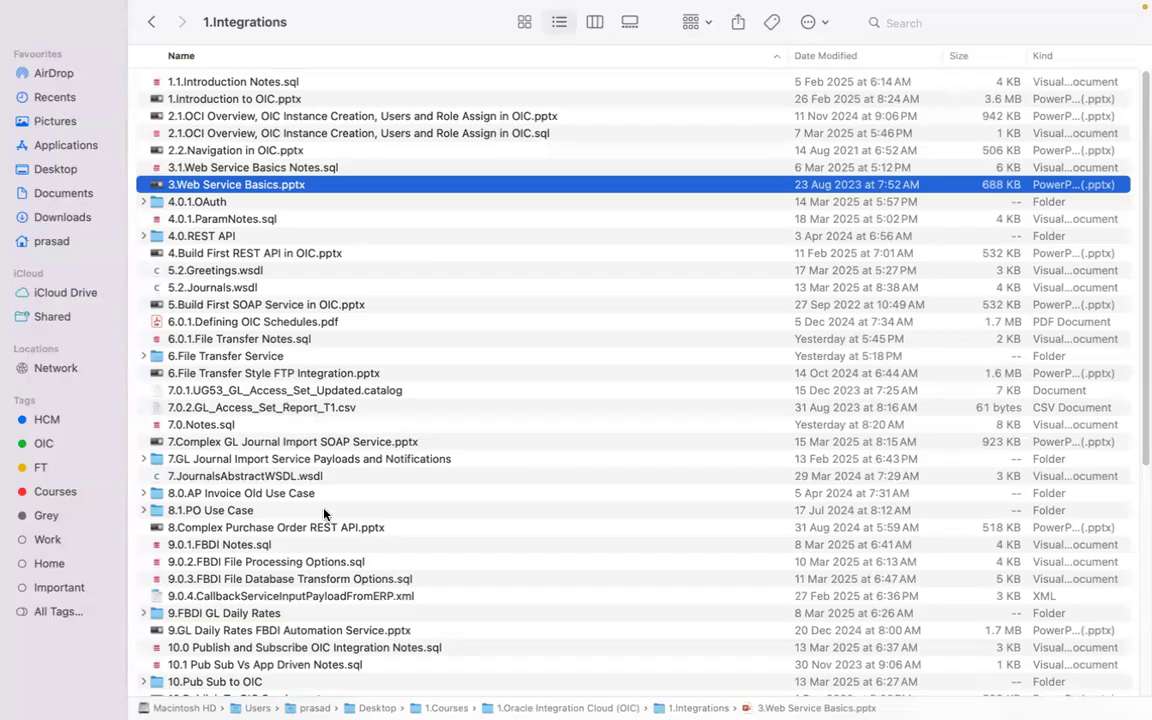
click(307, 647)
key(Down)
key(Down)
key(Down)
key(Down)
key(Down)
key(Down)
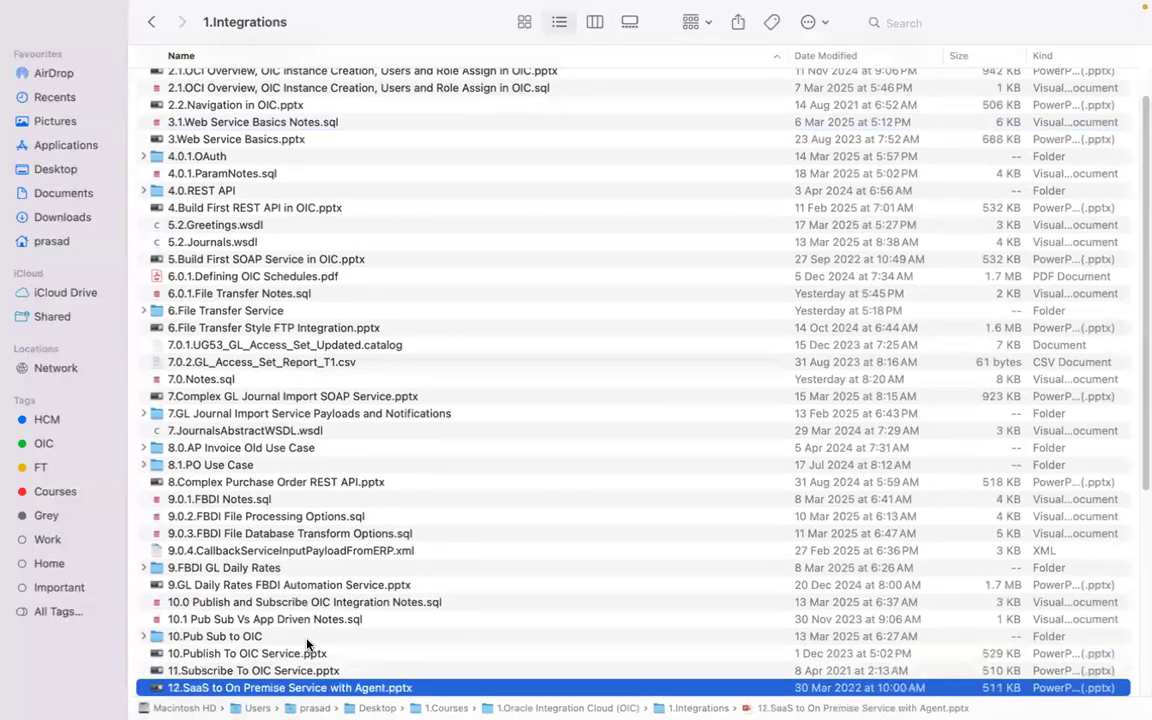
click(335, 653)
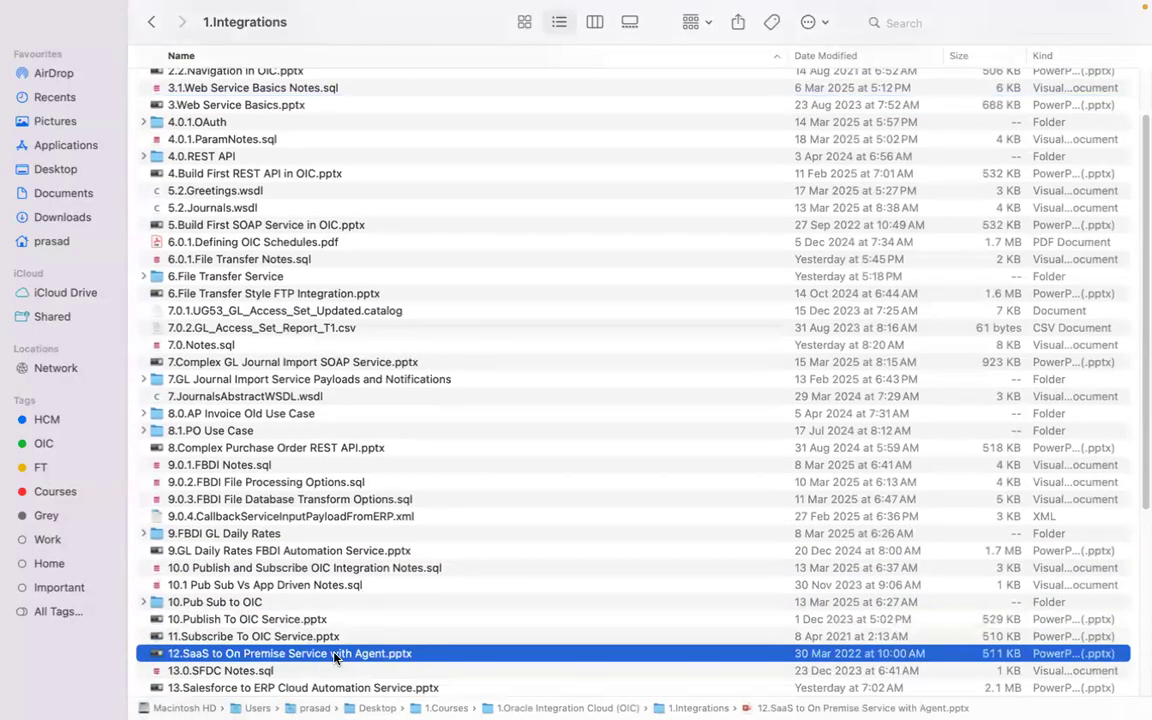
- Switch to PowerPoint and advance the slide show from the Integration Challenges diagram to the What is OIC? slide
key(super+Tab)
key(super+Tab)
key(super+Tab)
key(super+Tab)
key(Right)
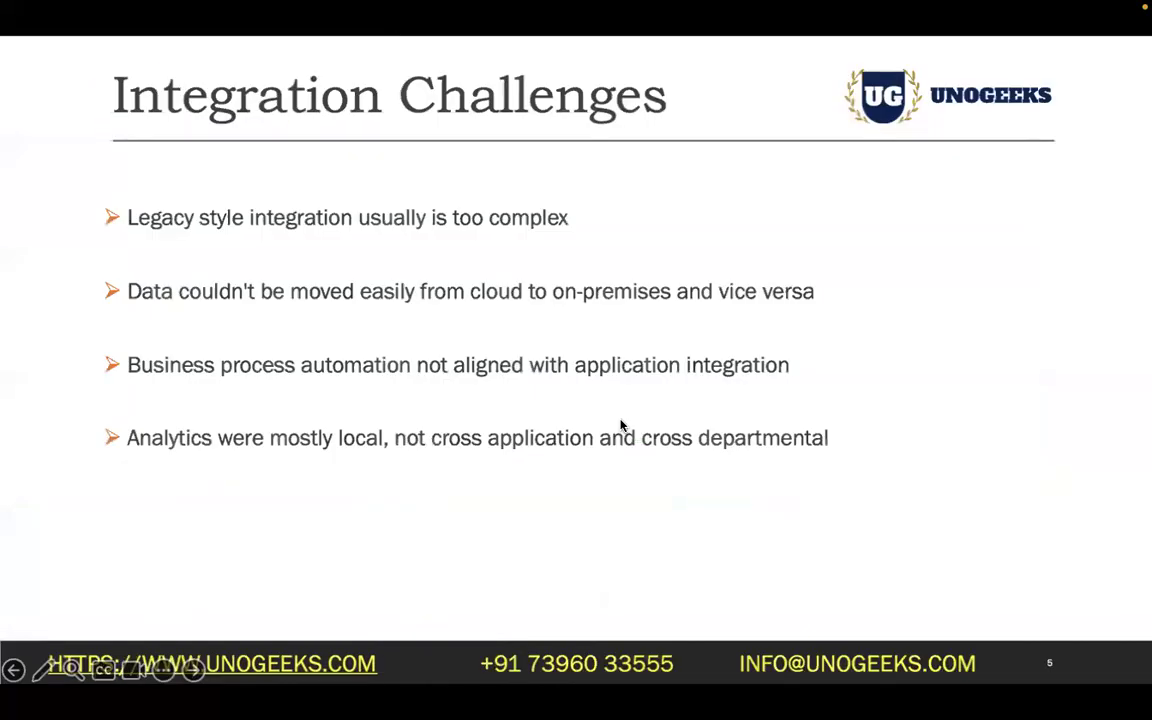
key(Right)
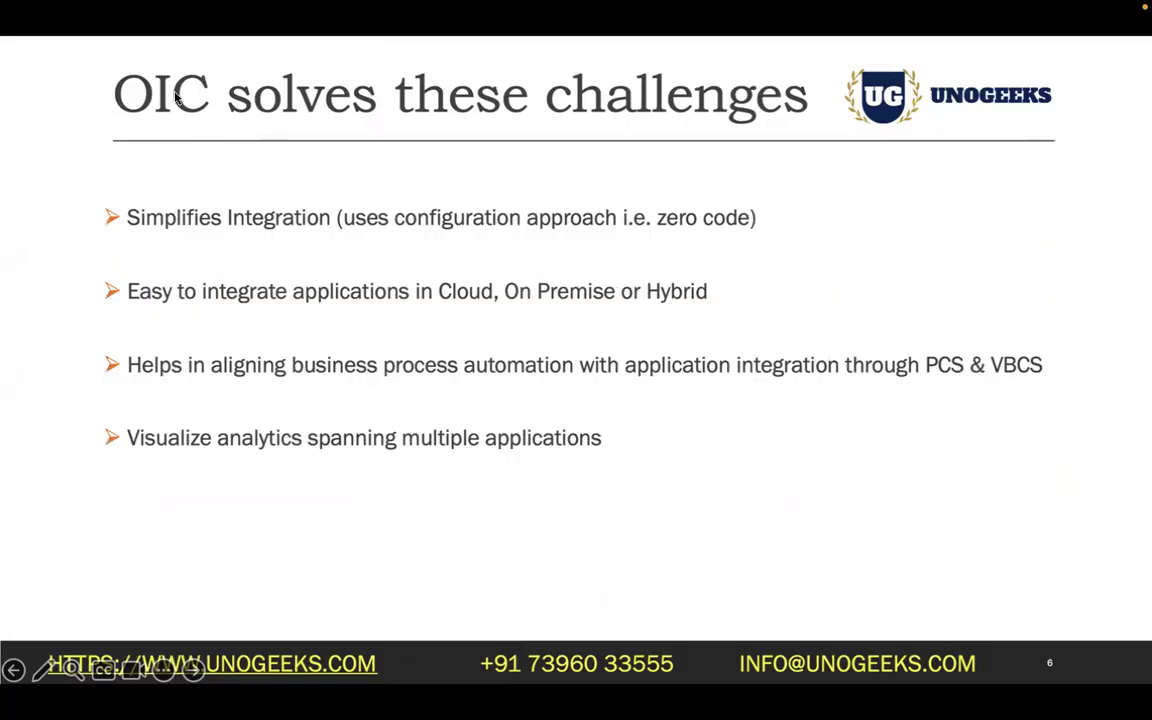
click(541, 316)
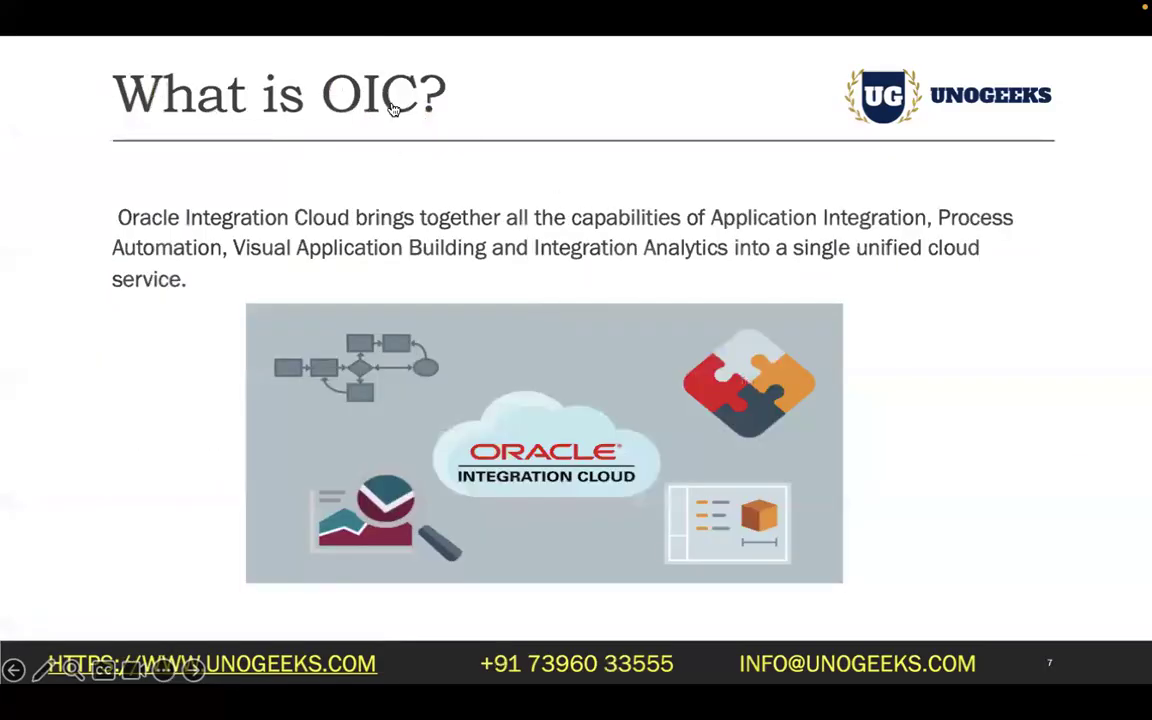
- Switch to Firefox and leave the Design navigation for the main Oracle Integration navigation with Visual Builder and Process
key(super+Tab)
key(super+Tab)
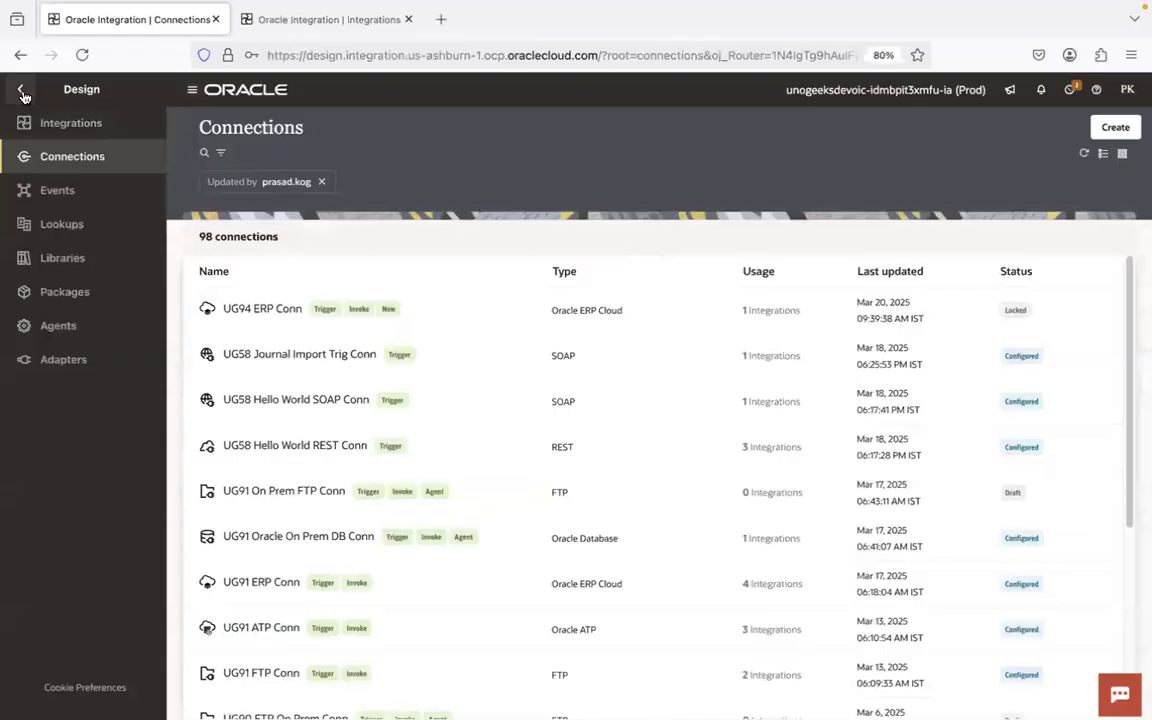
click(15, 88)
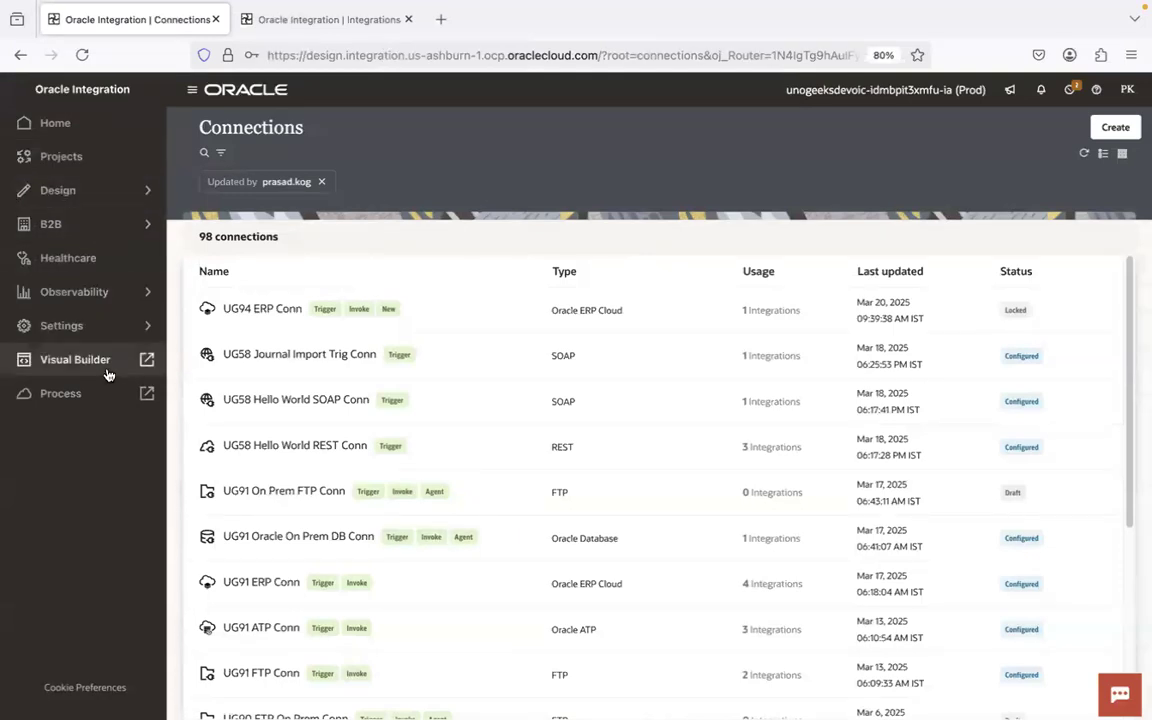
key(super+Tab)
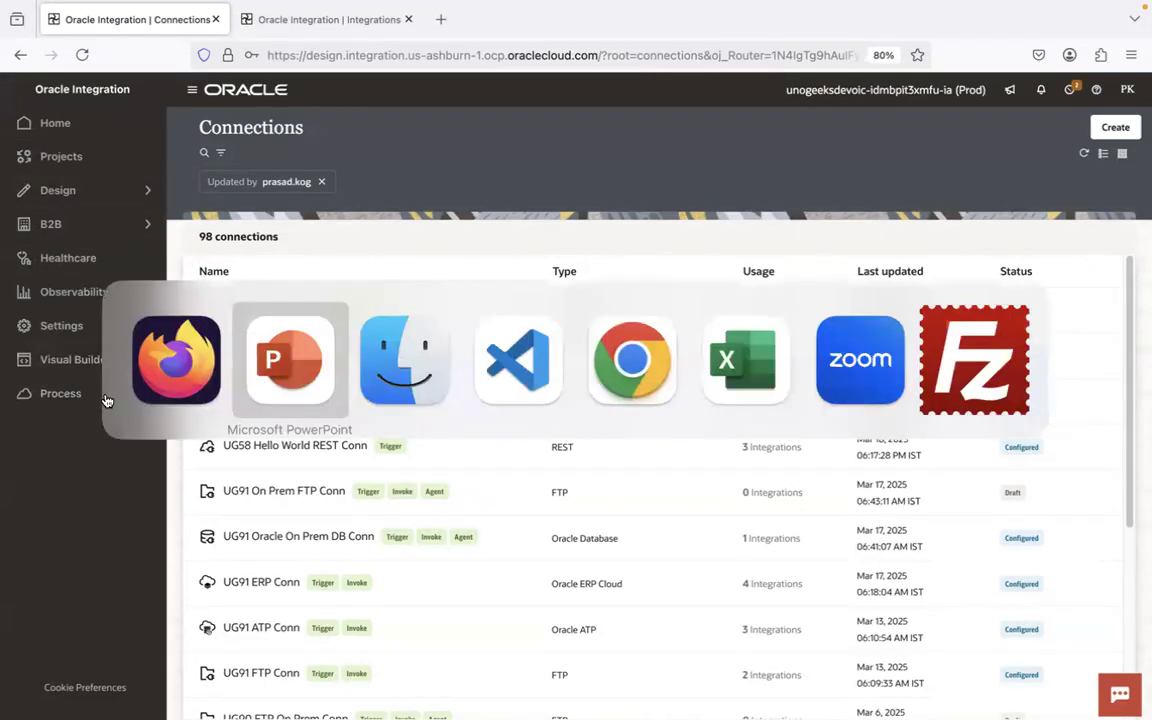
key(super+Tab)
key(super+Tab)
key(super+Tab)
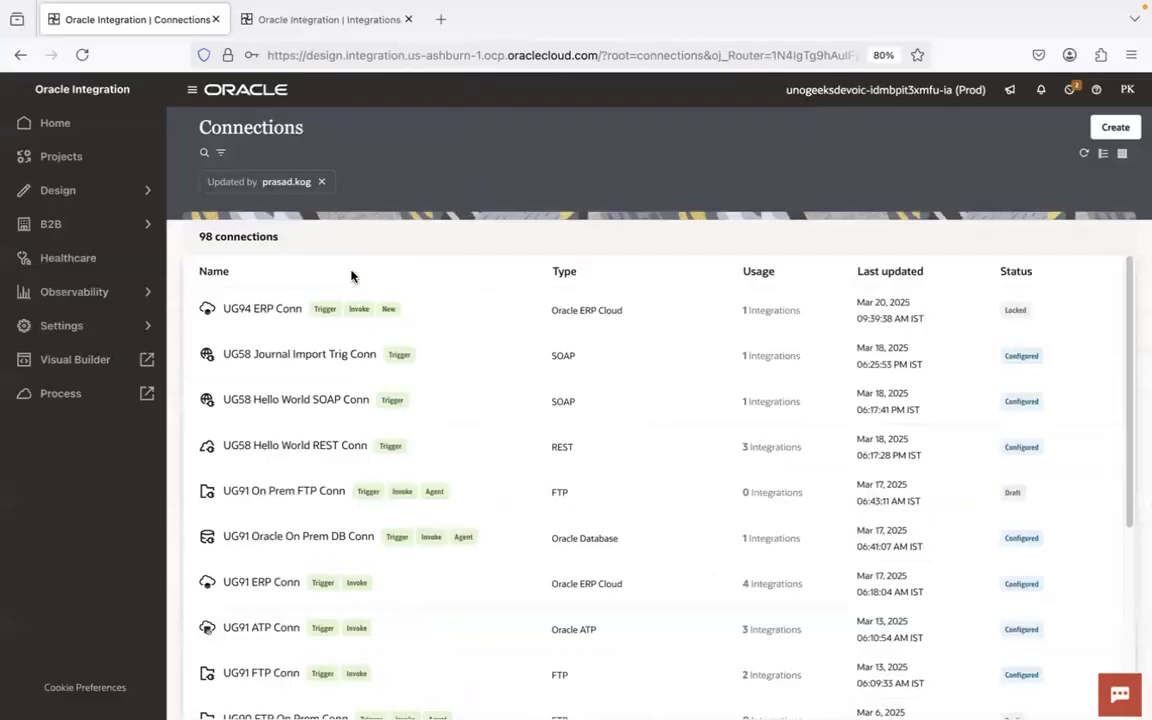
- Compare PowerPoint's What is OIC? slide with the Visual Builder and Process entries in Firefox, and advance the presentation to Application Integration
key(super+Tab)
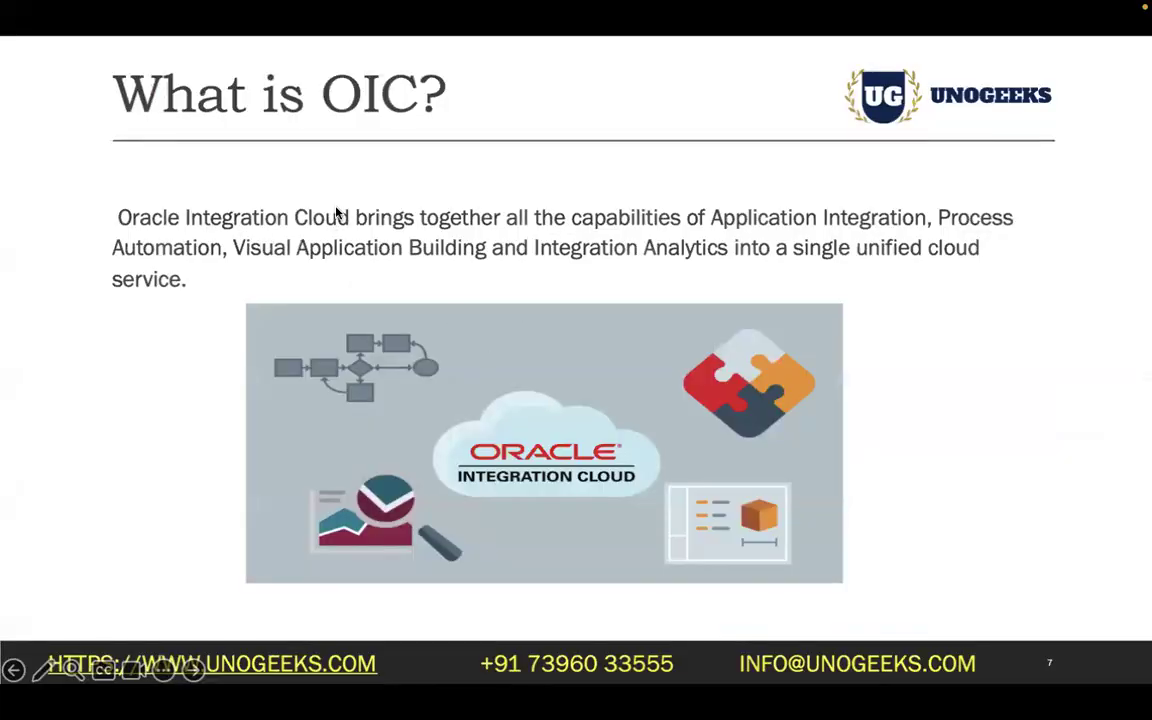
key(super+Tab)
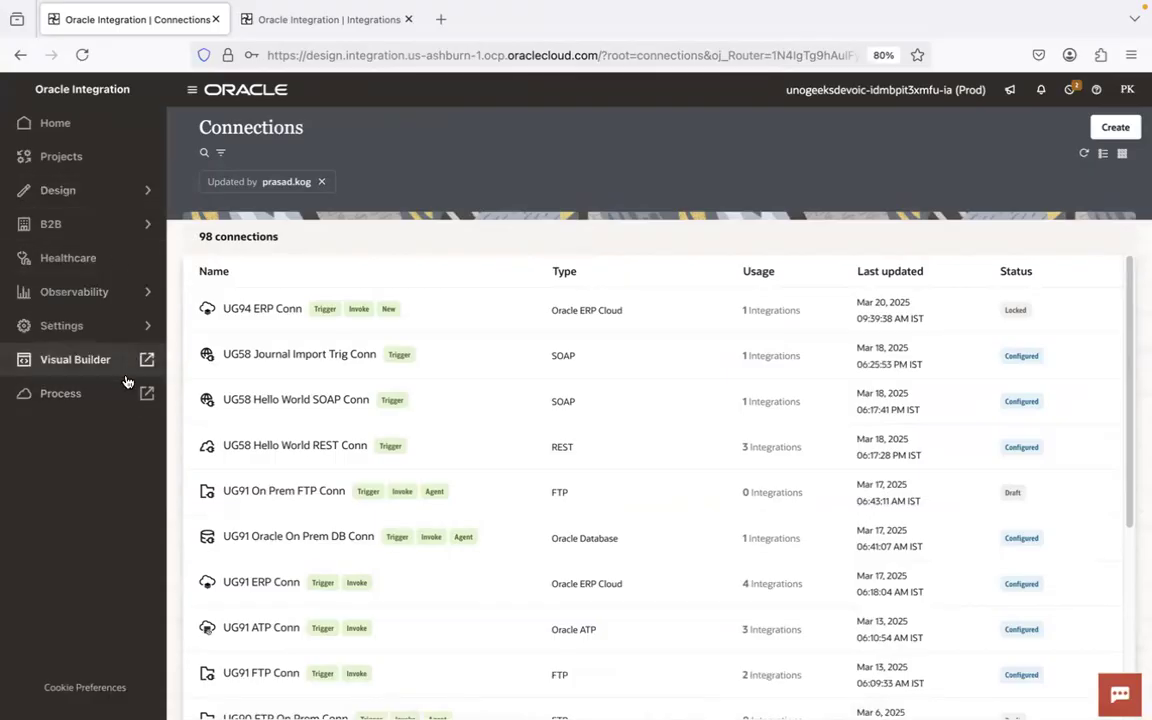
key(super+Tab)
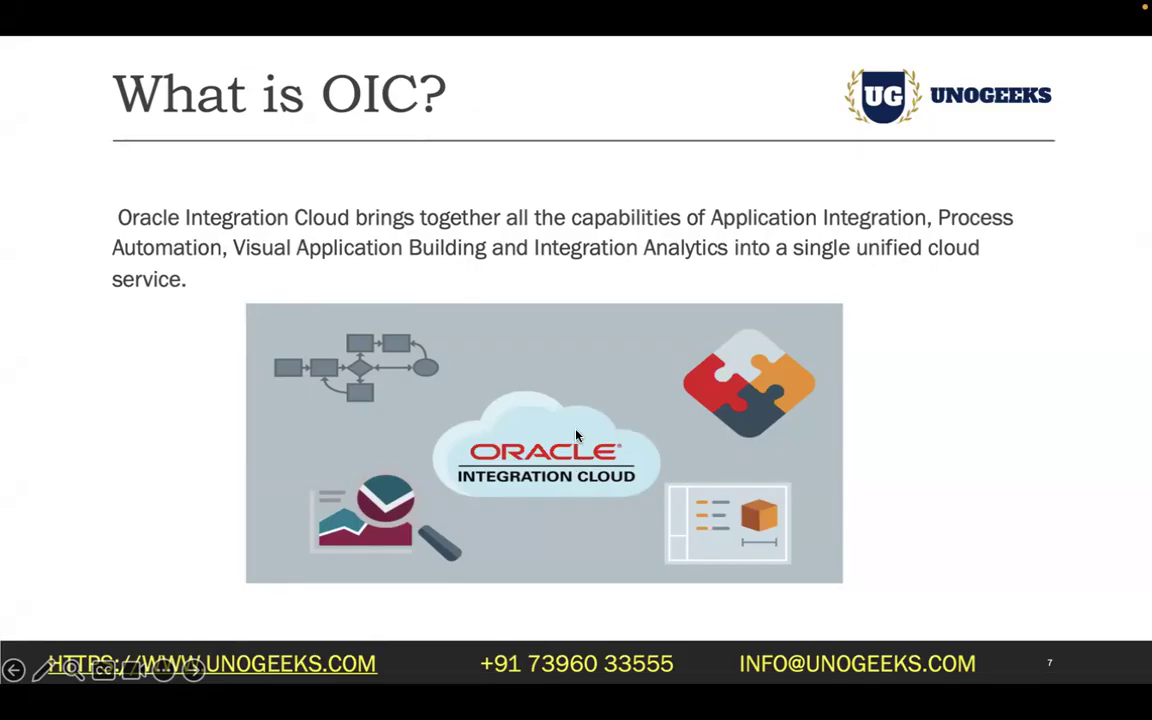
key(Right)
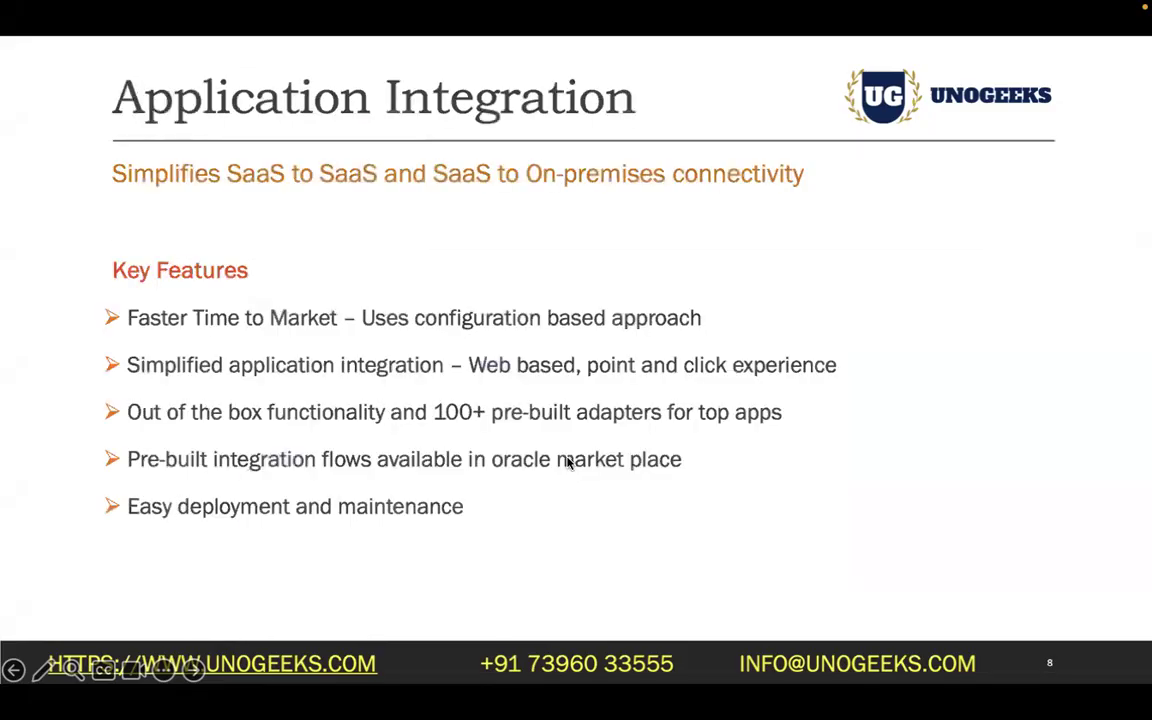
- End the slide show, select the Thank You slide 16, and present it full screen
key(Escape)
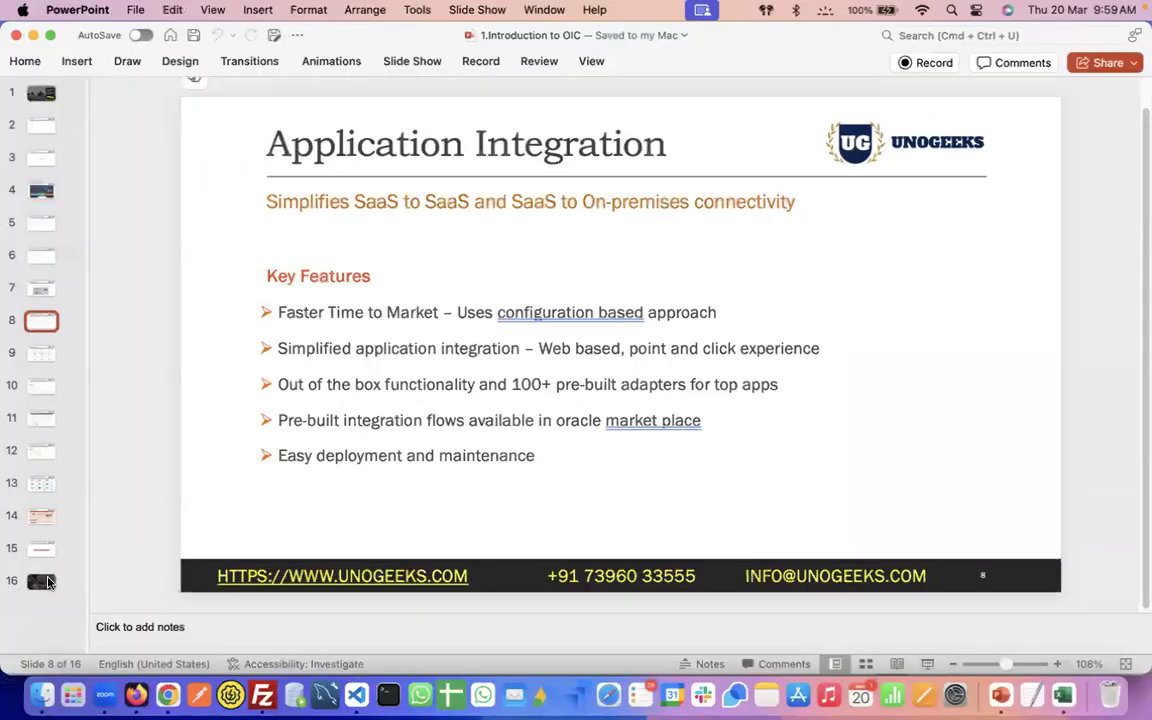
click(44, 581)
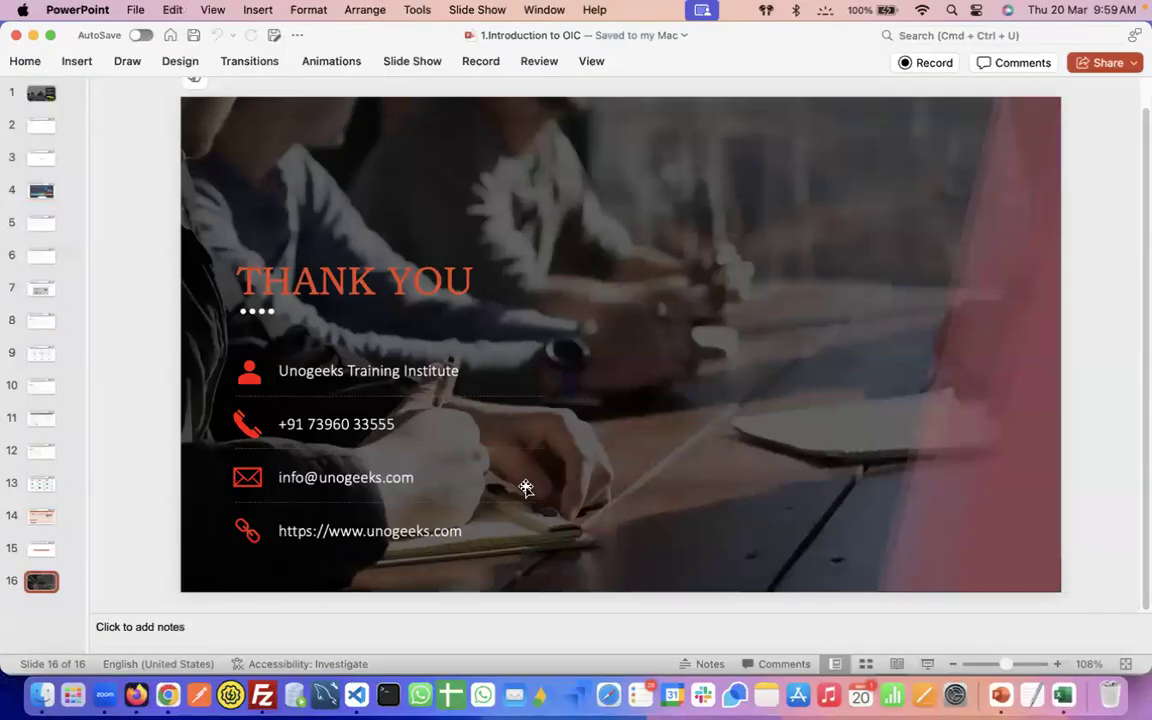
click(929, 663)
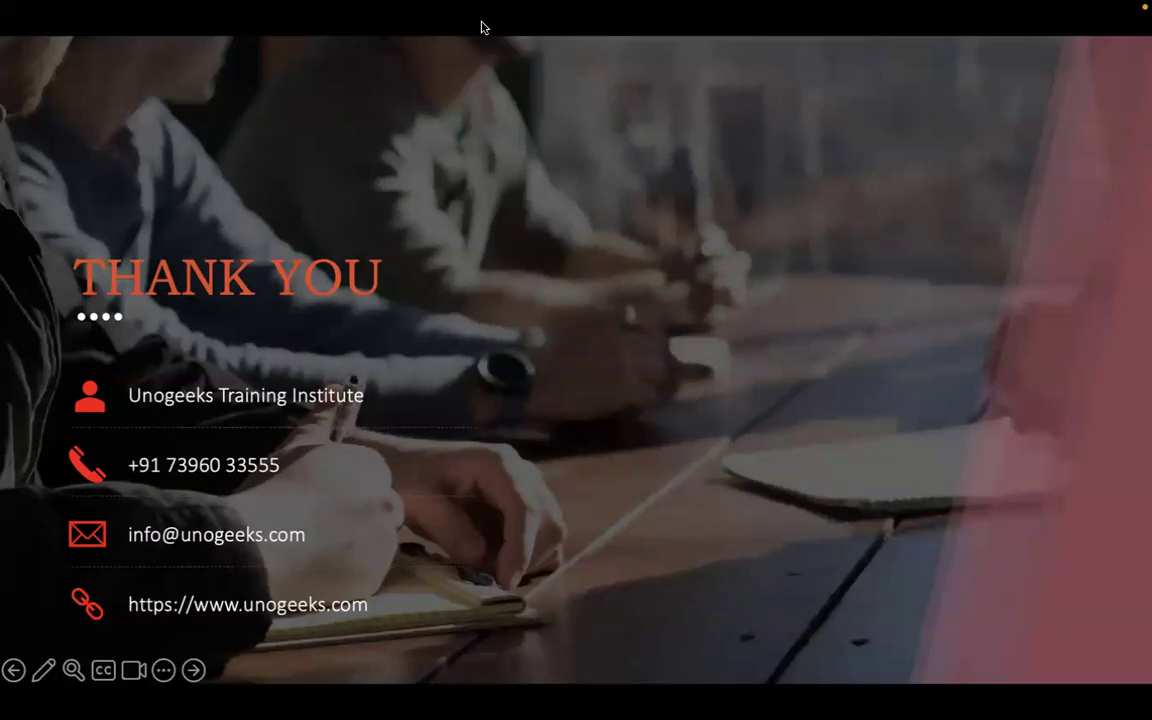
- Switch to Finder and review the 1.Integrations course files through the end of the list, selecting 7.Complex GL Journal Import SOAP Service.pptx on the way
key(super+Tab)
key(super+Tab)
key(super+Tab)
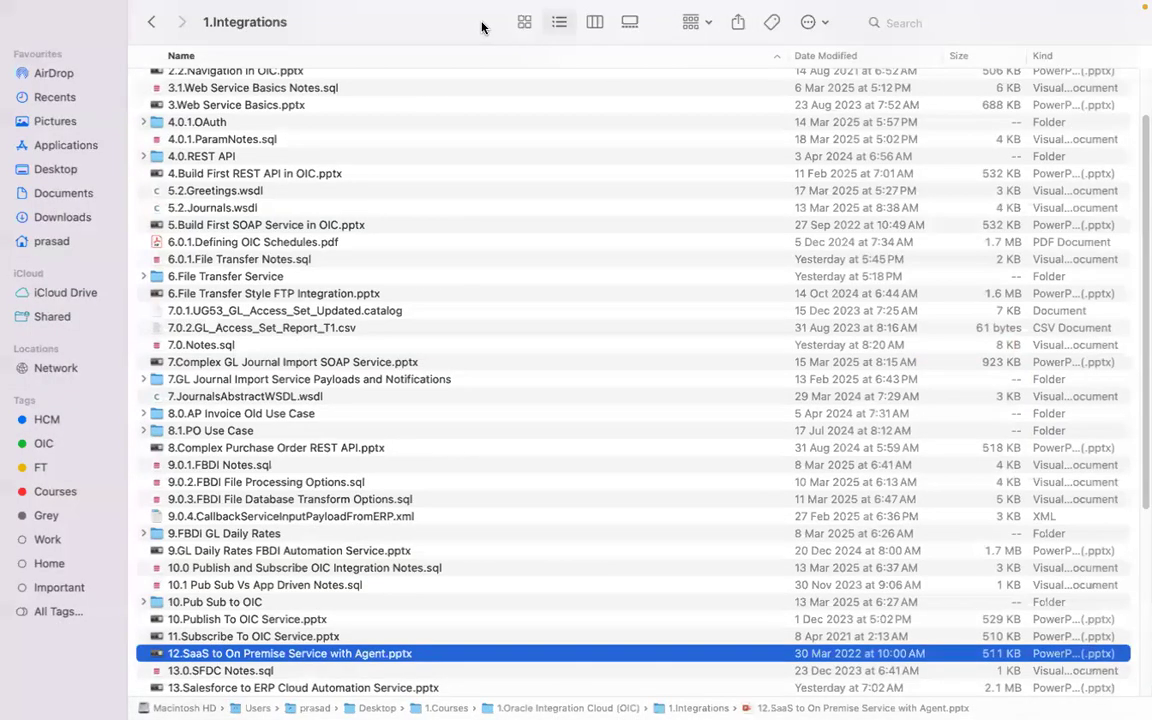
scroll(1141, 197, up, 3)
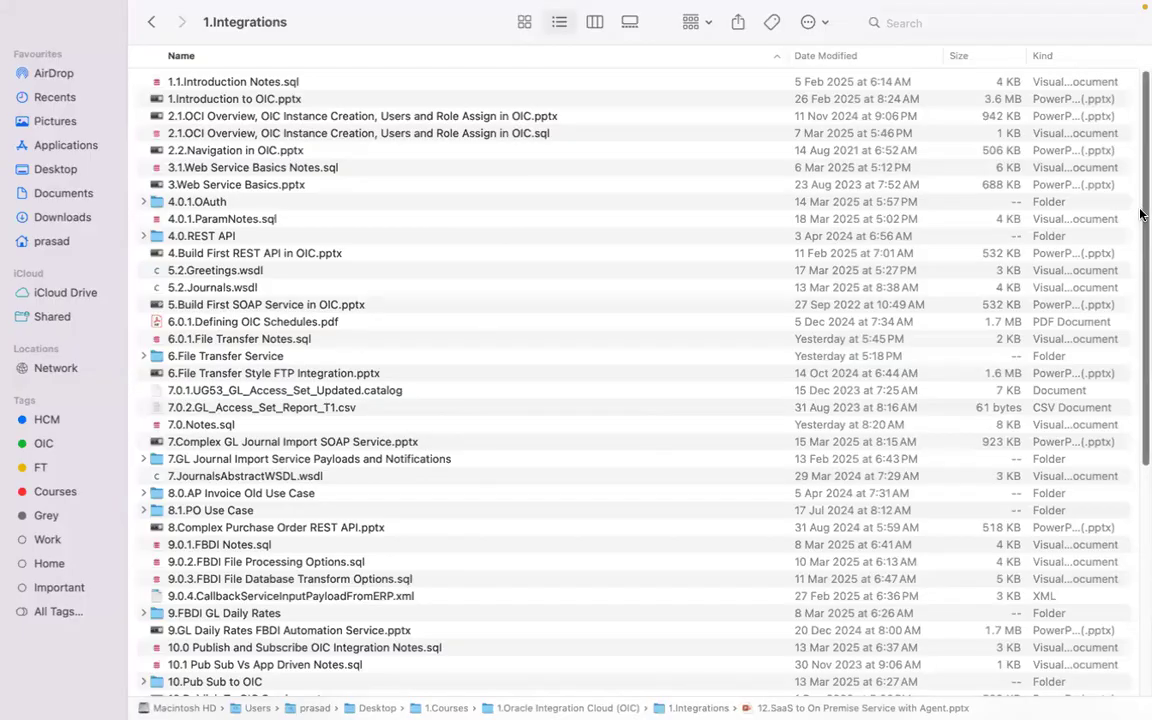
scroll(1141, 213, down, 10)
scroll(1141, 300, up, 4)
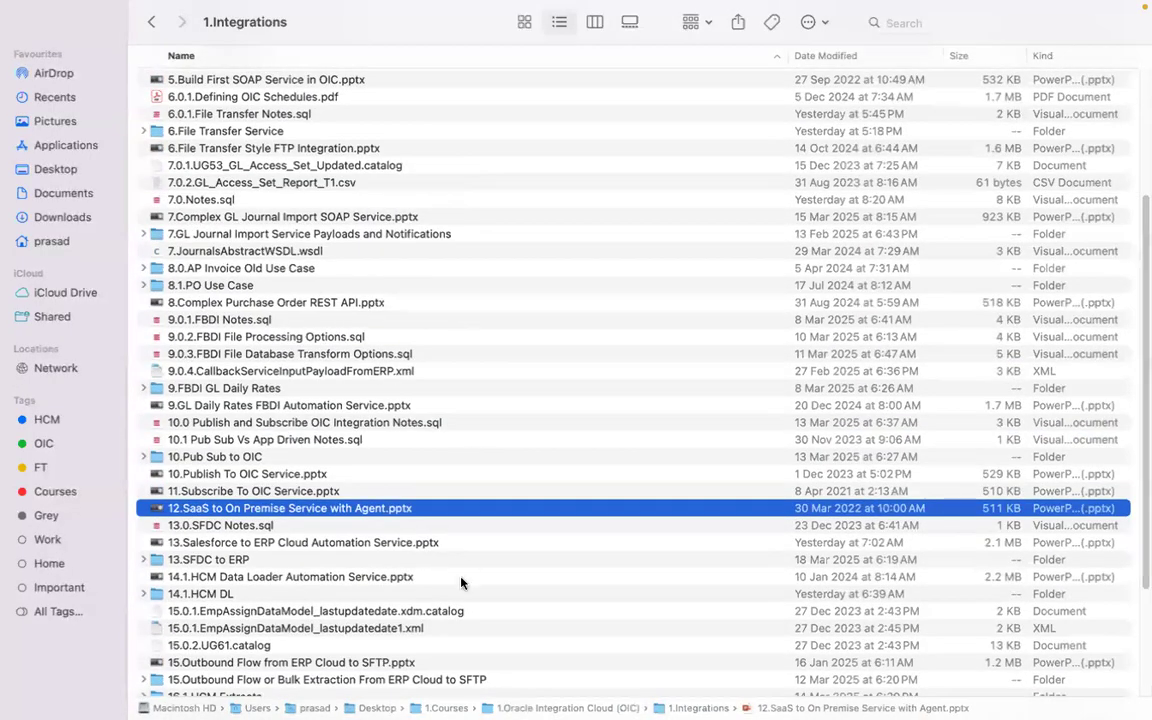
click(525, 166)
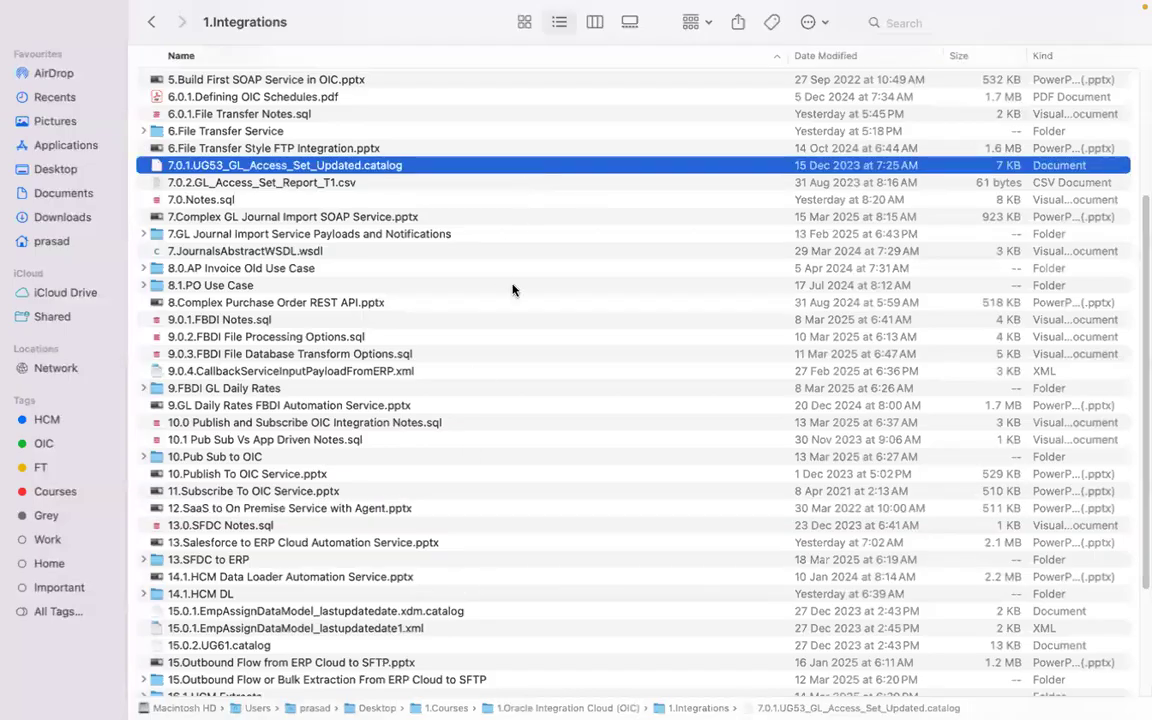
click(512, 216)
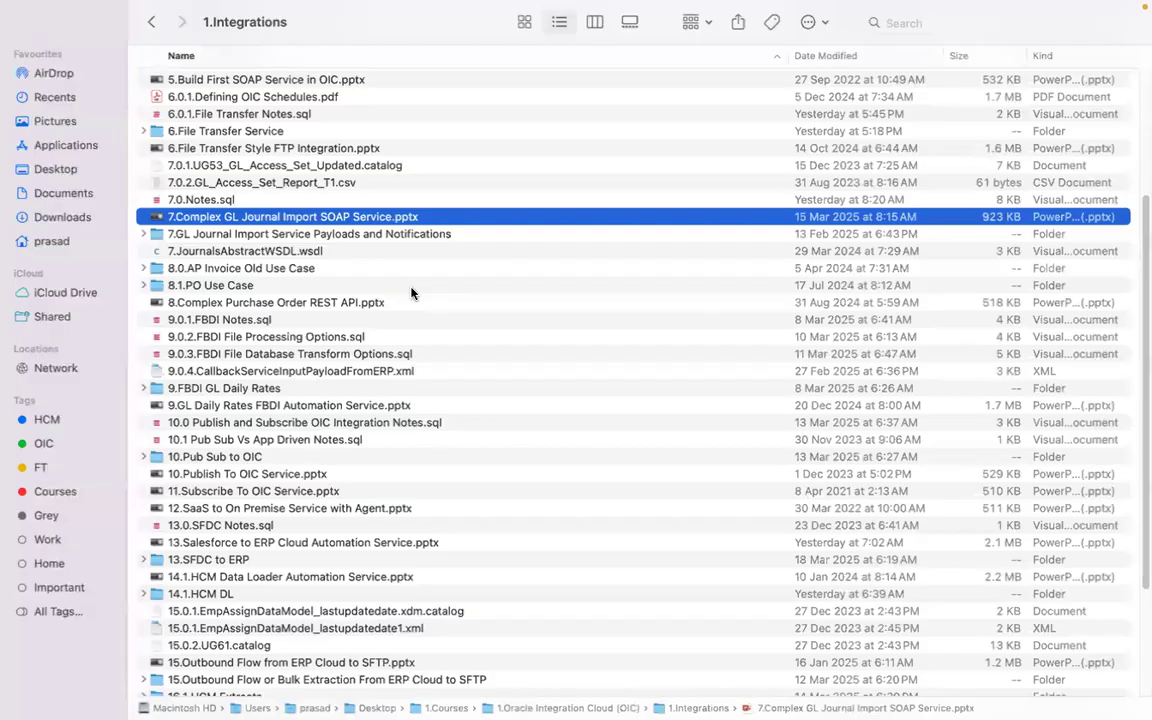
scroll(411, 292, down, 5)
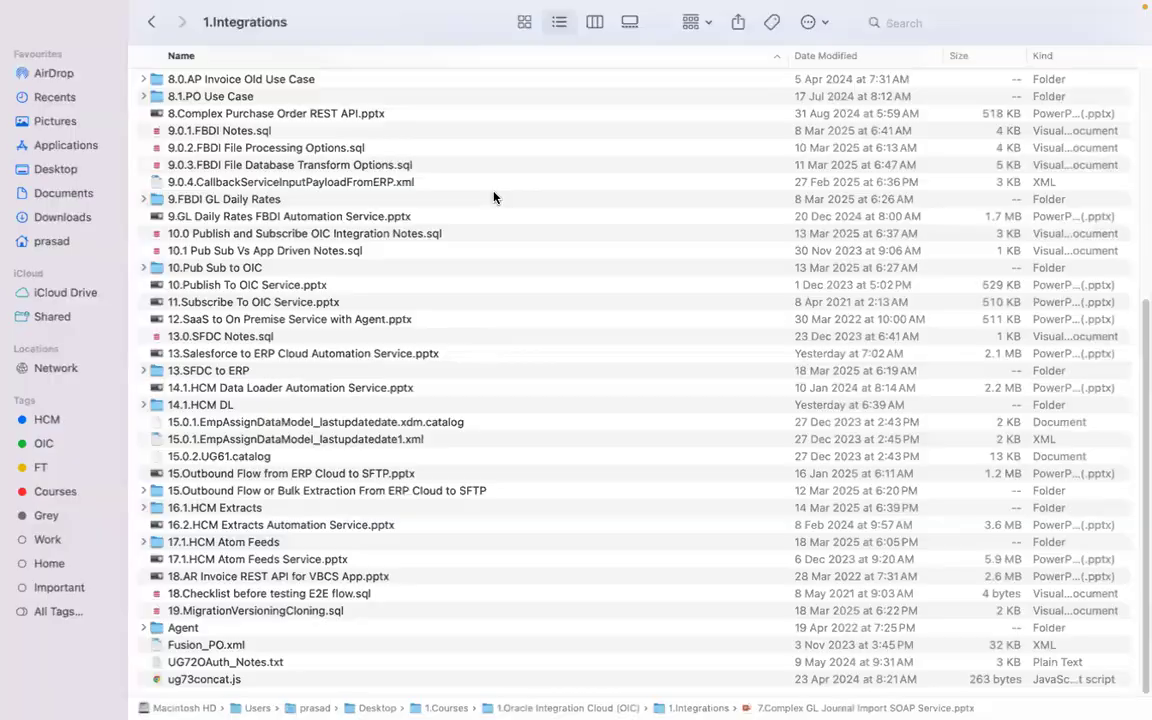
- Go up to the parent folder 1.Oracle Integration Cloud (OIC) in Finder and start switching to PowerPoint
key(ctrl+Left)
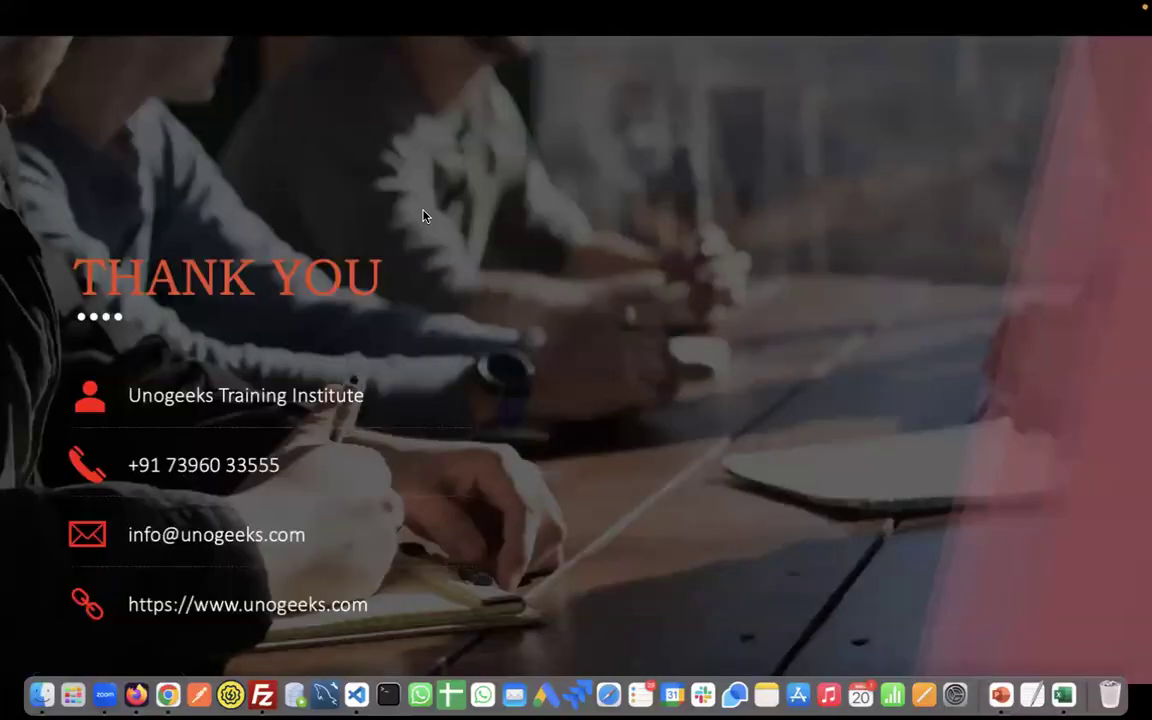
key(ctrl+Right)
click(151, 21)
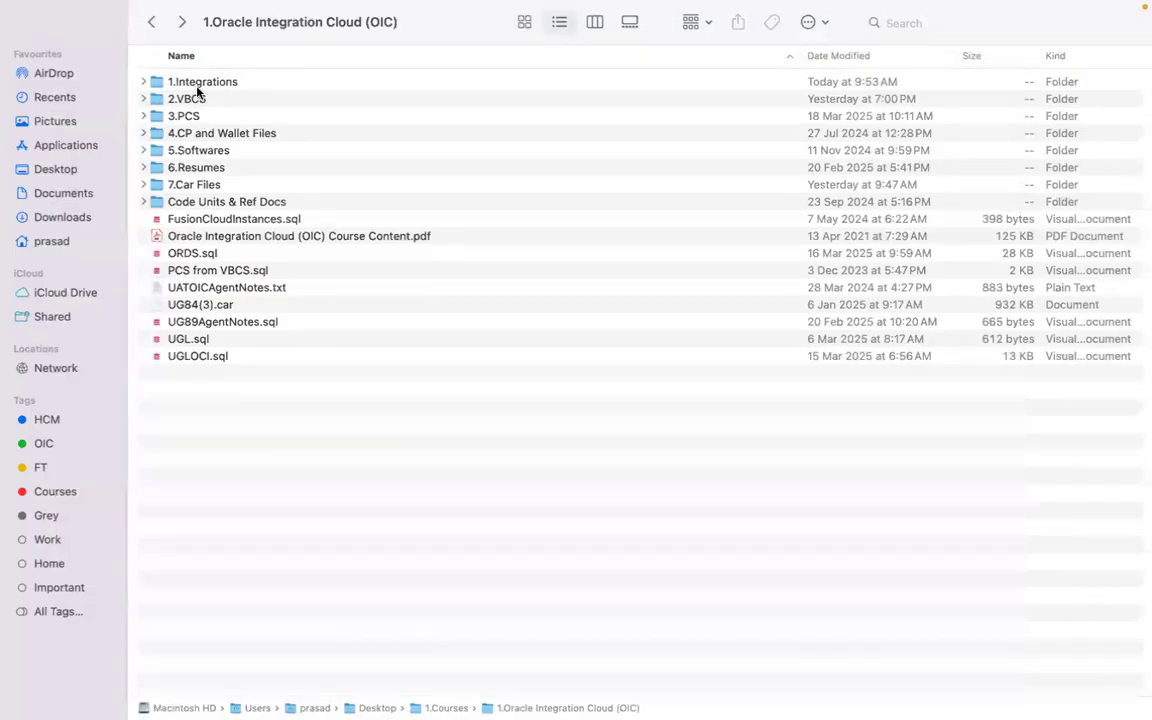
key(super+Tab)
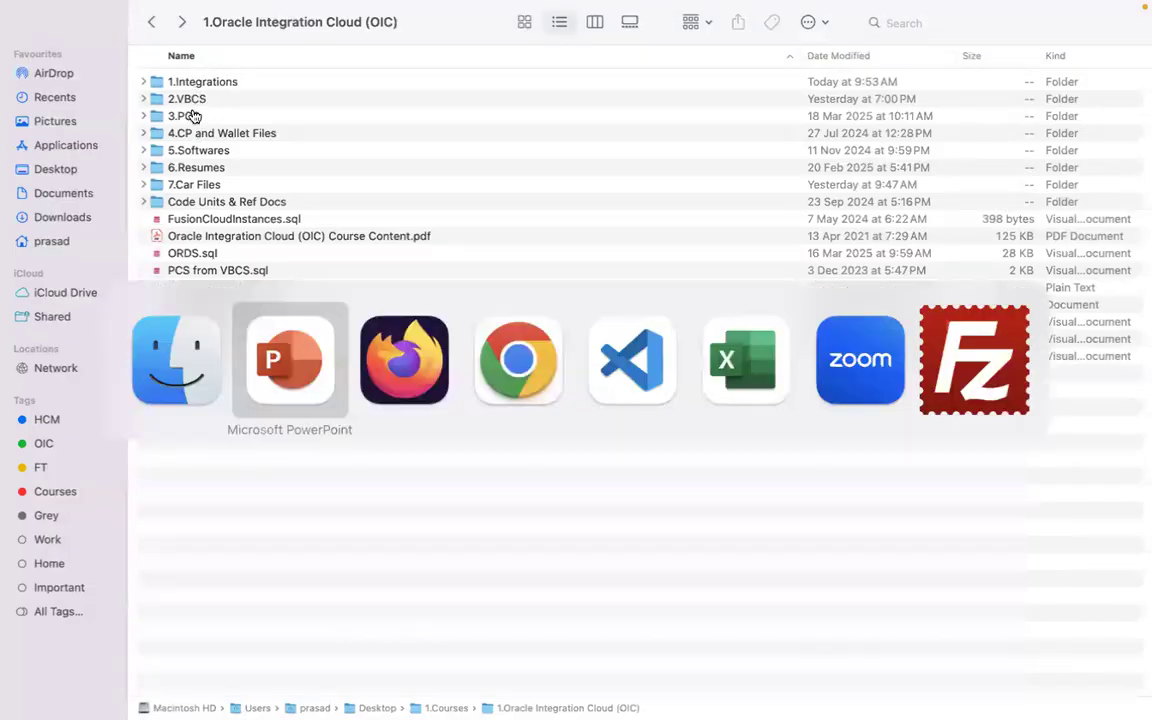